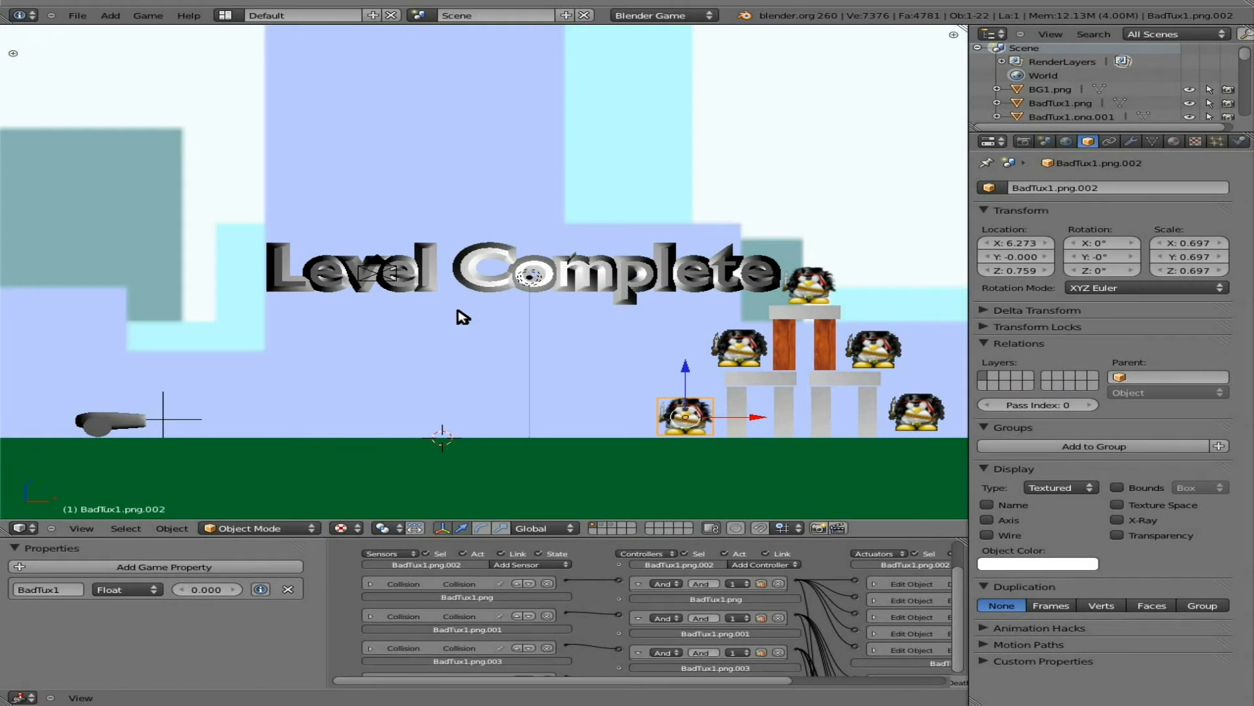
# Show the second layer with the reserve penguins and search the commands for "plan"
pyautogui.click(604, 528)
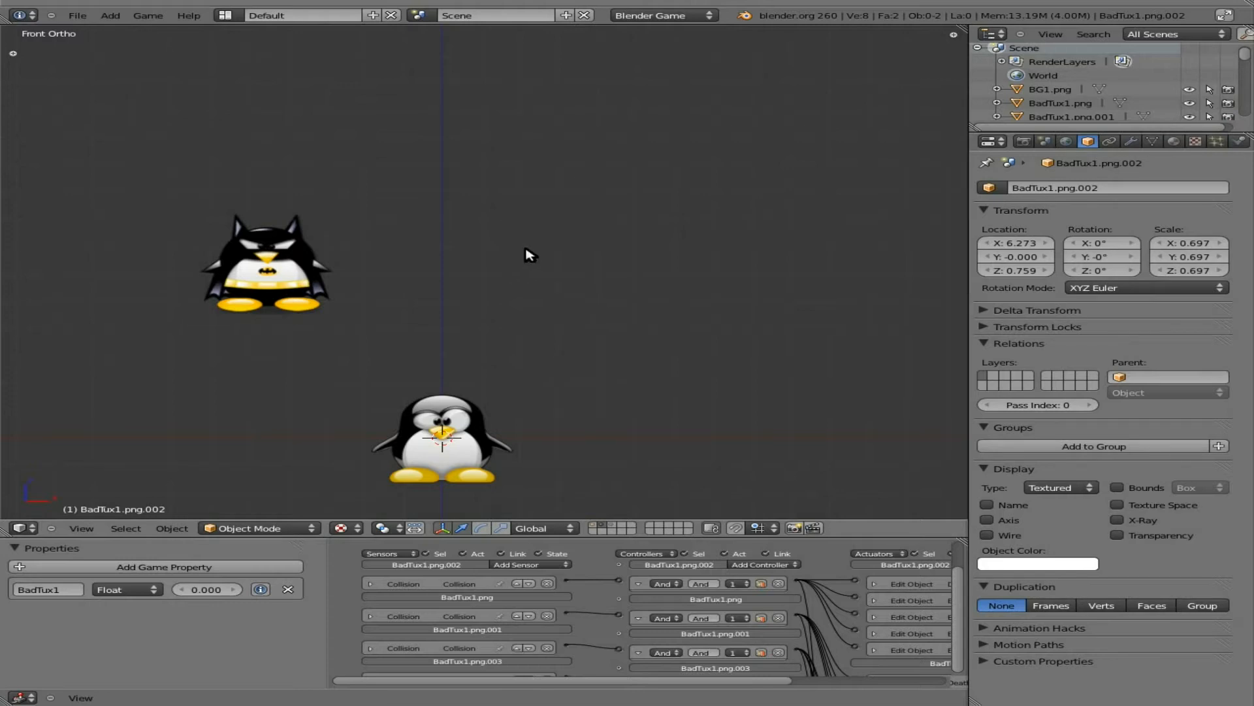
pyautogui.press('space')
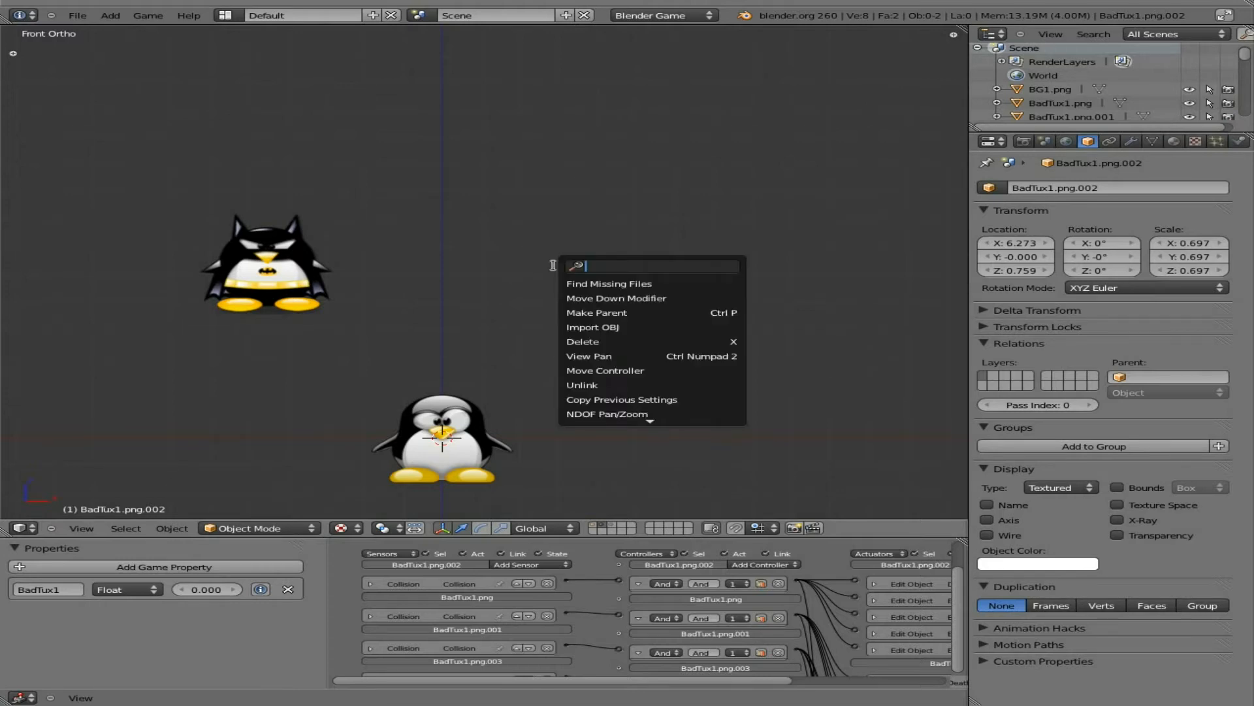
pyautogui.write('plan')
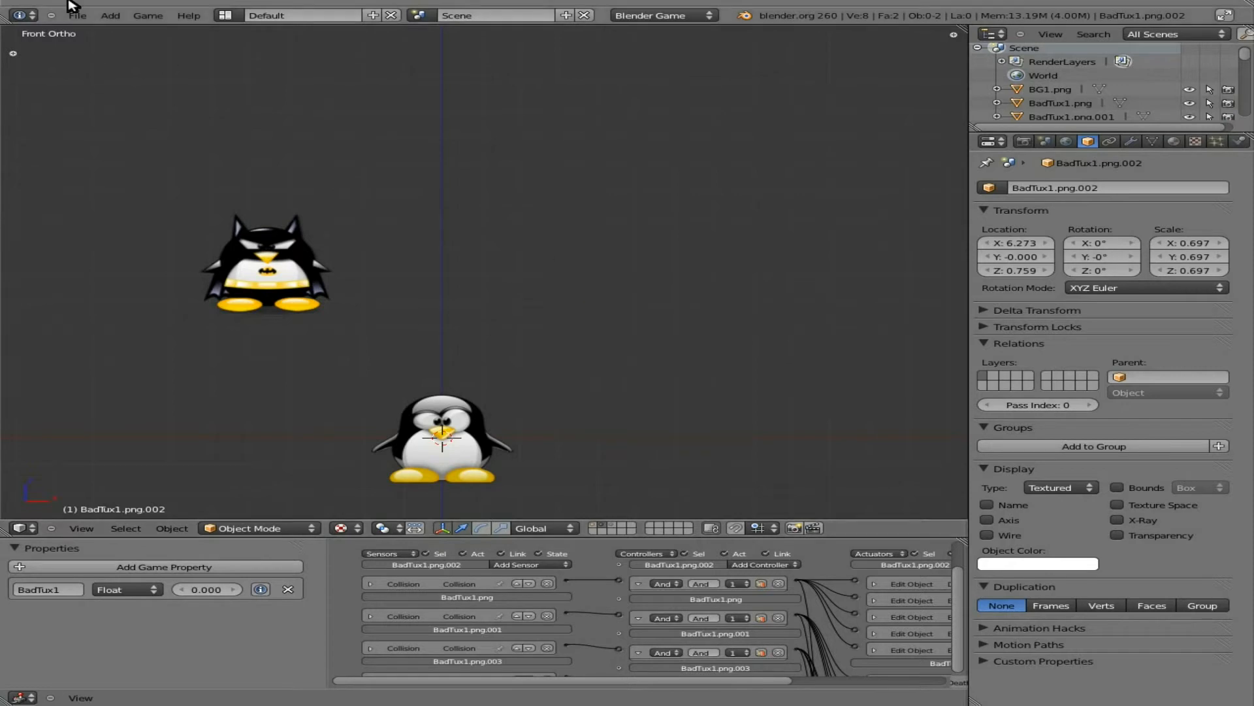
# Enable the Import Images as Planes add-on in the user preferences
pyautogui.click(77, 15)
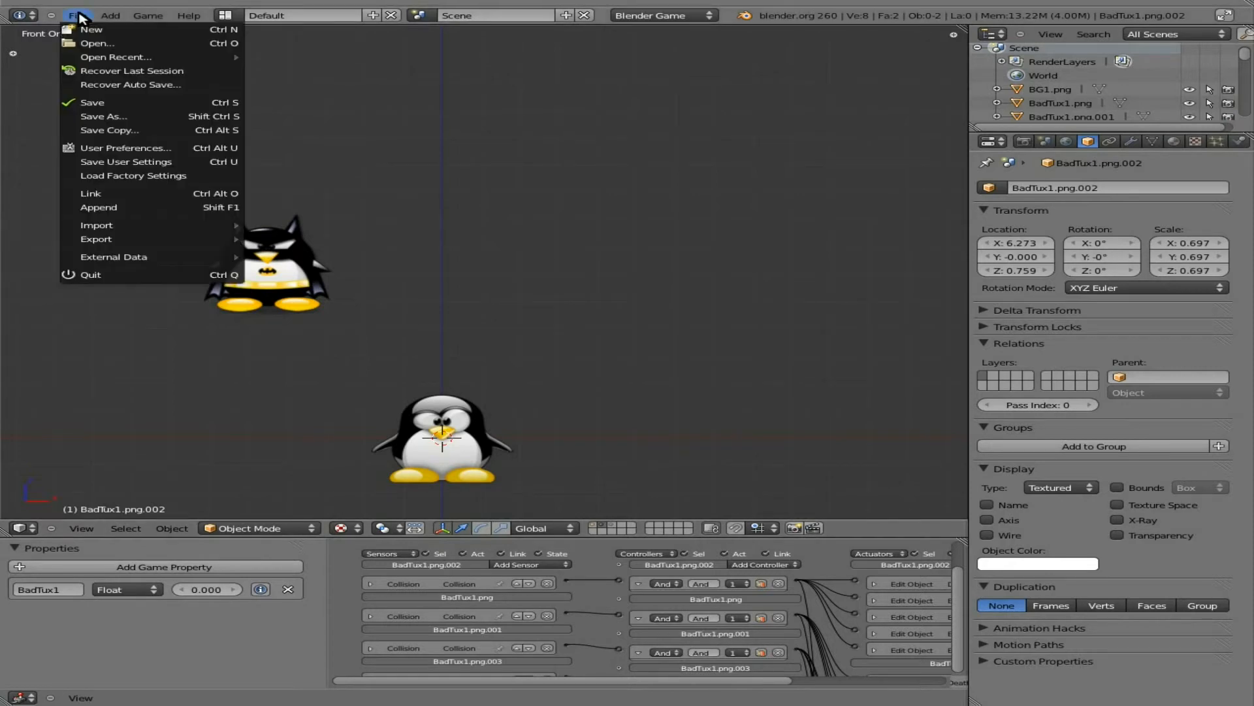
pyautogui.click(136, 149)
pyautogui.click(353, 30)
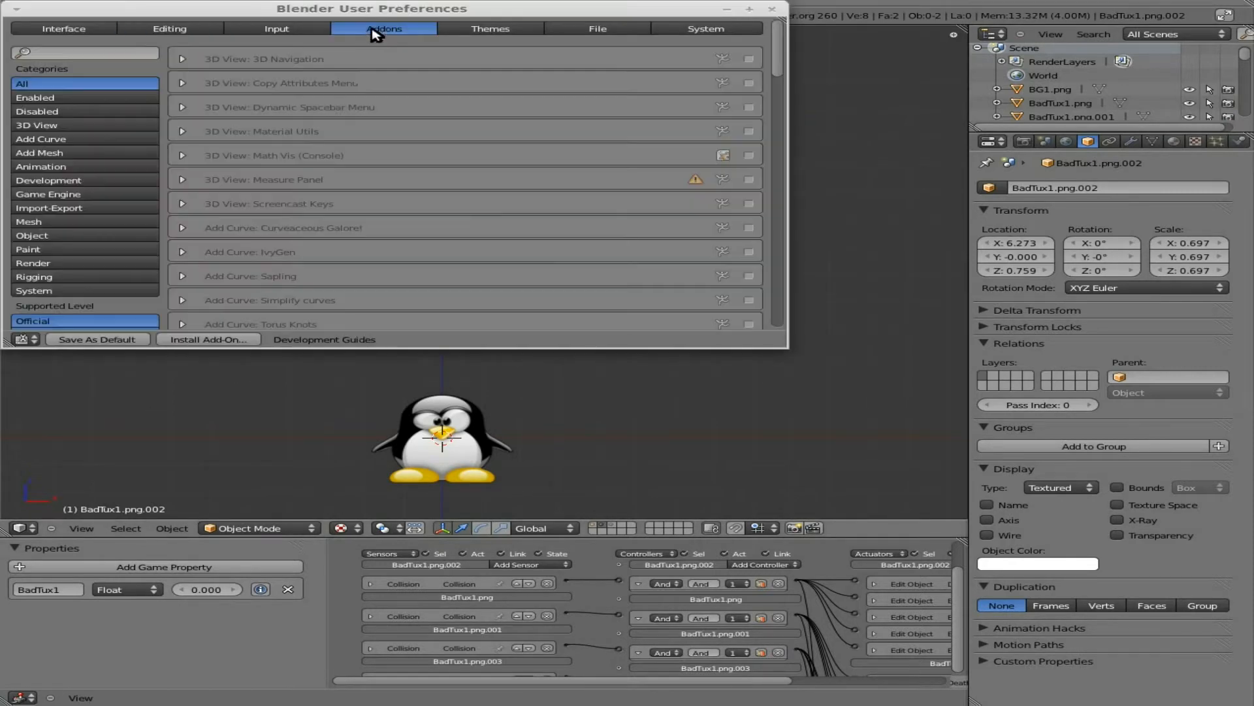
pyautogui.click(64, 51)
pyautogui.write('plane')
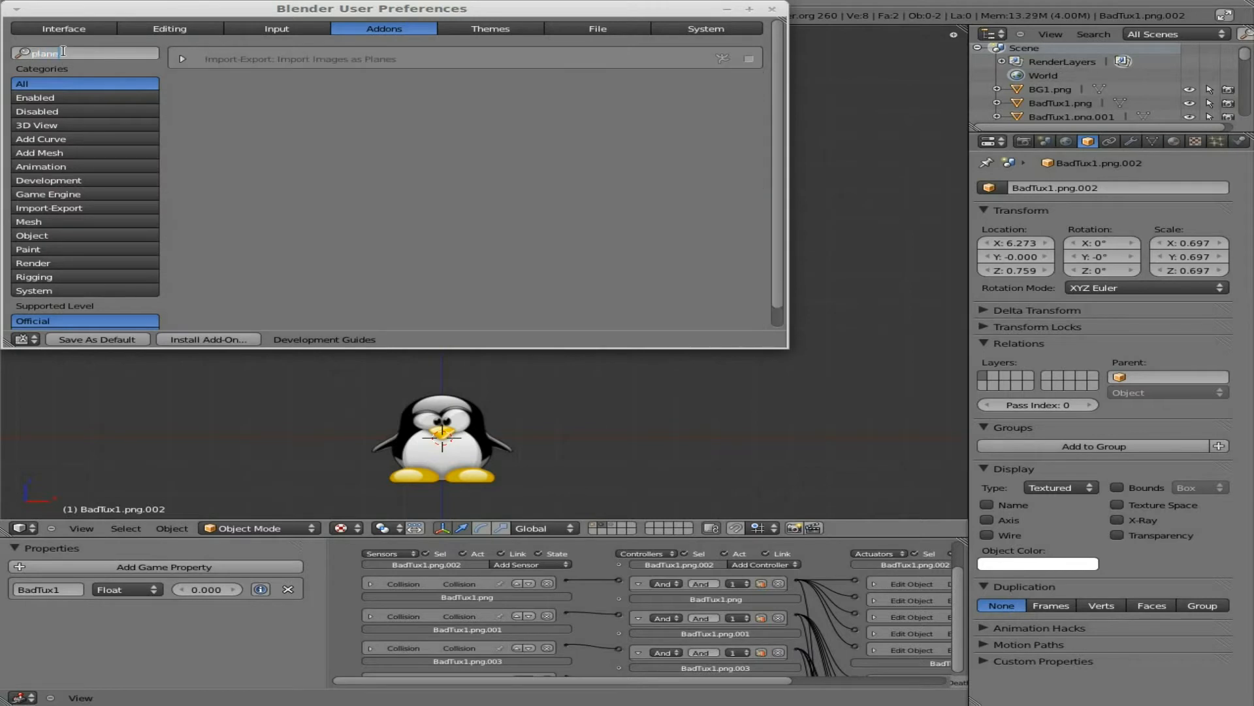
pyautogui.click(750, 59)
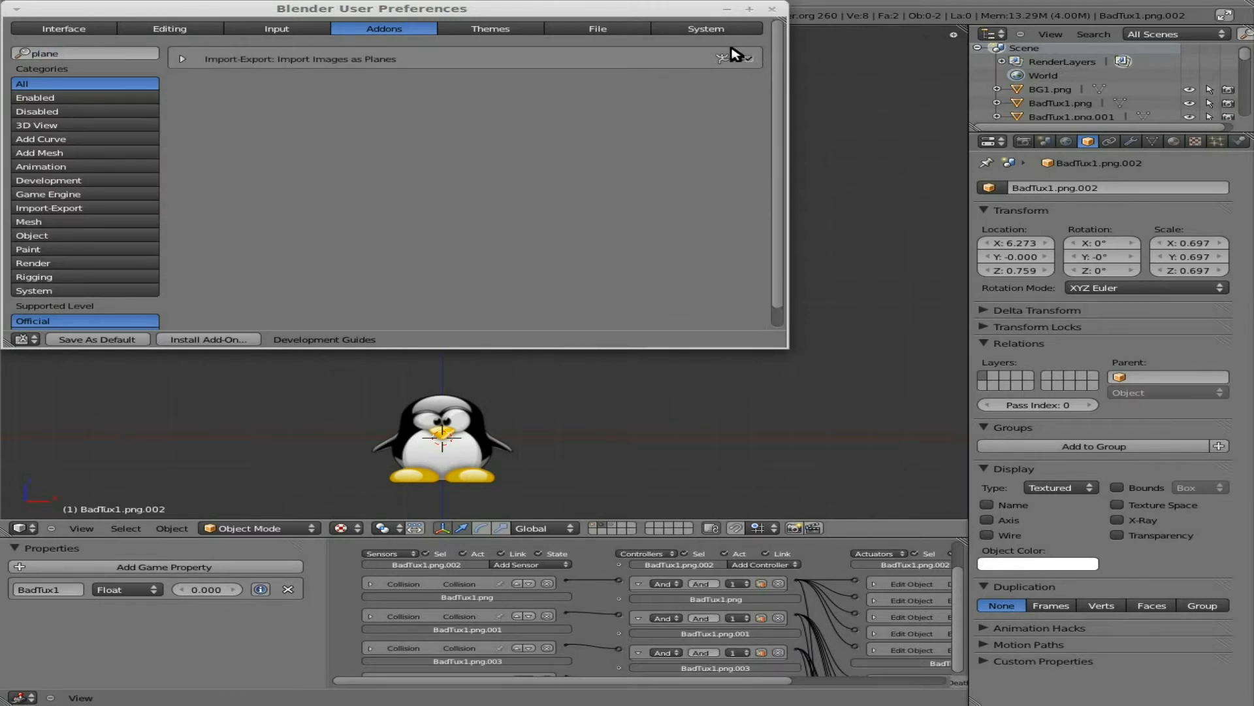
pyautogui.click(771, 9)
# Import supertux.png from the images folder as a plane on the second layer
pyautogui.press('space')
pyautogui.write('plane')
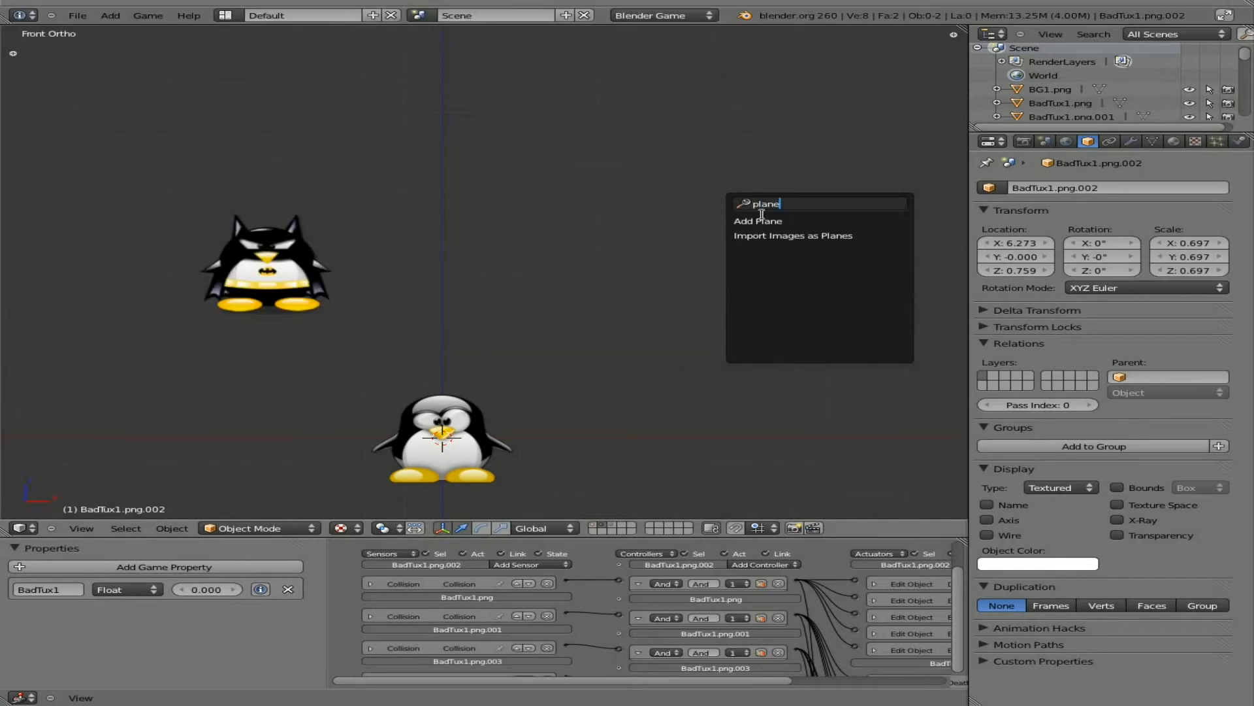
pyautogui.click(797, 235)
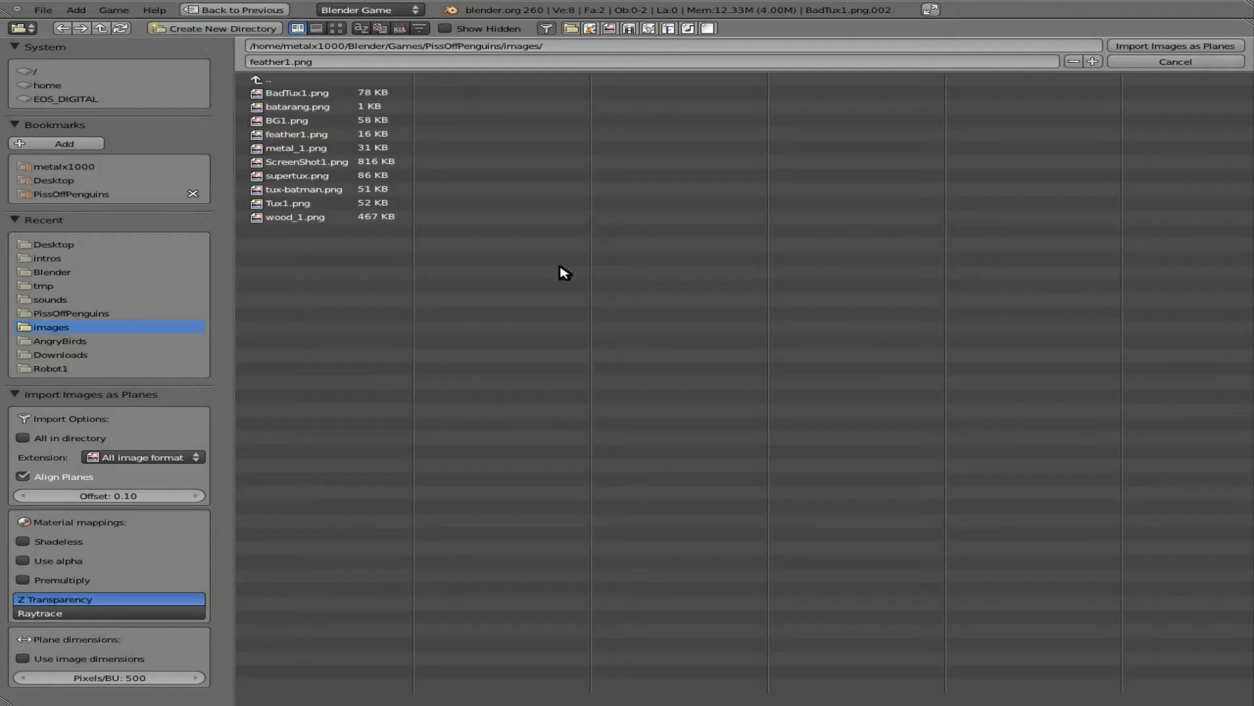
pyautogui.click(307, 177)
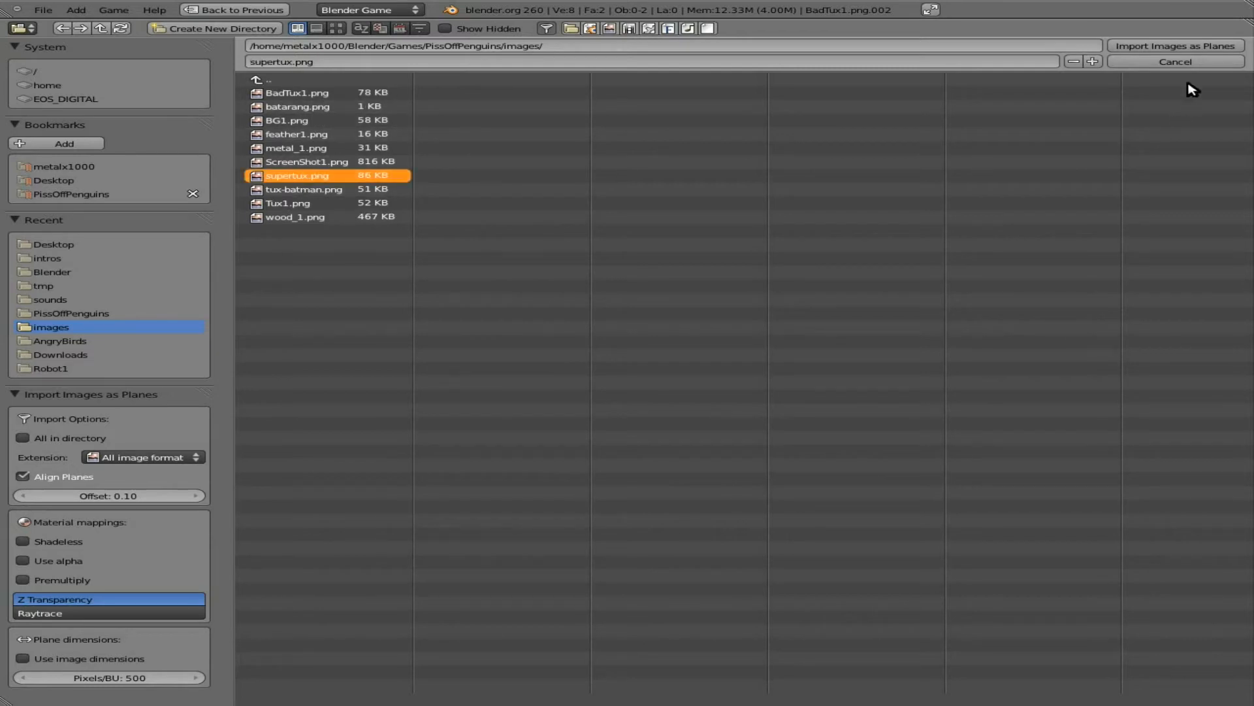
pyautogui.click(1176, 46)
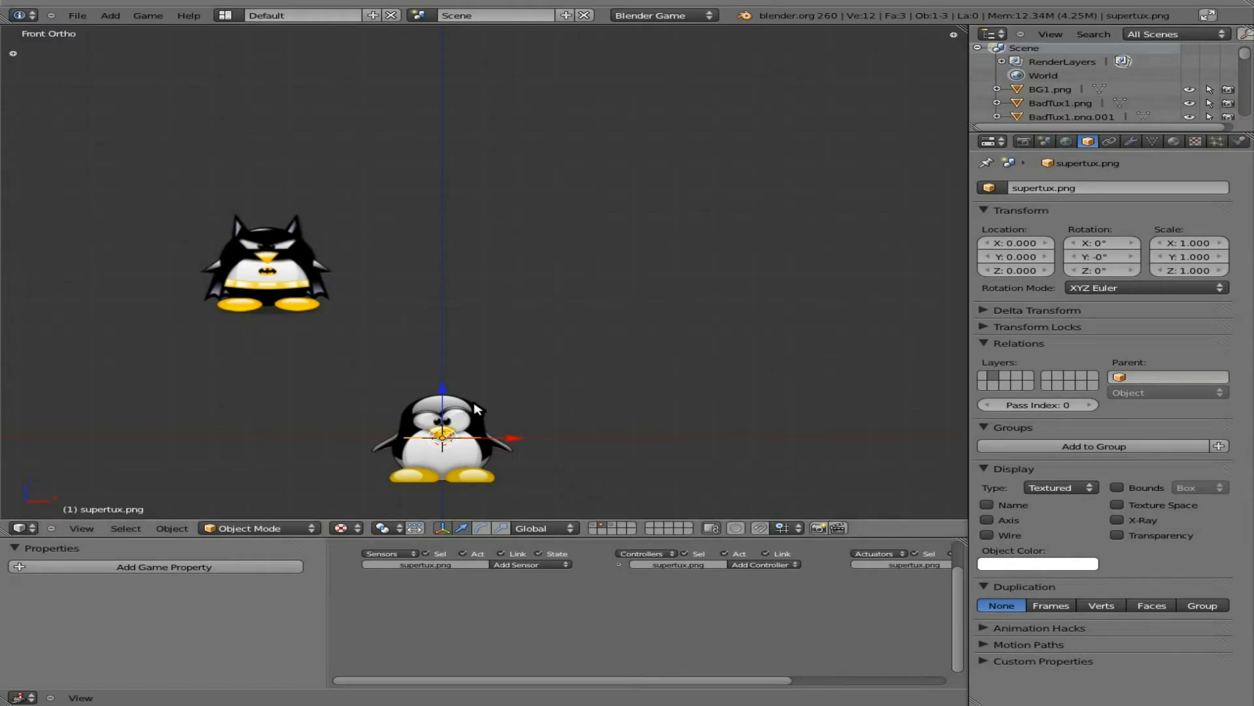
# Rotate the supertux plane 90° about X and place it near X 5.9, Z 4.3, enlarged to a scale of about 1.85
pyautogui.write('rx90')
pyautogui.press('Return')
pyautogui.press('g')
pyautogui.click(713, 289)
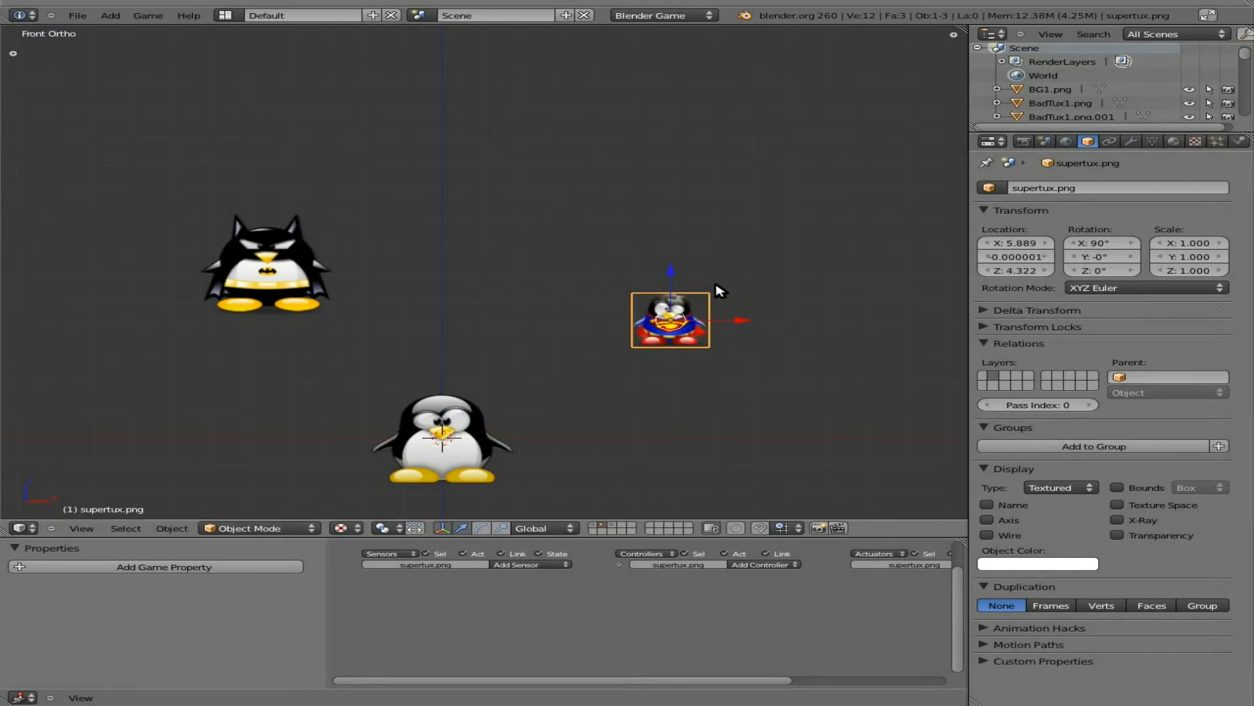
pyautogui.press('s')
pyautogui.click(756, 258)
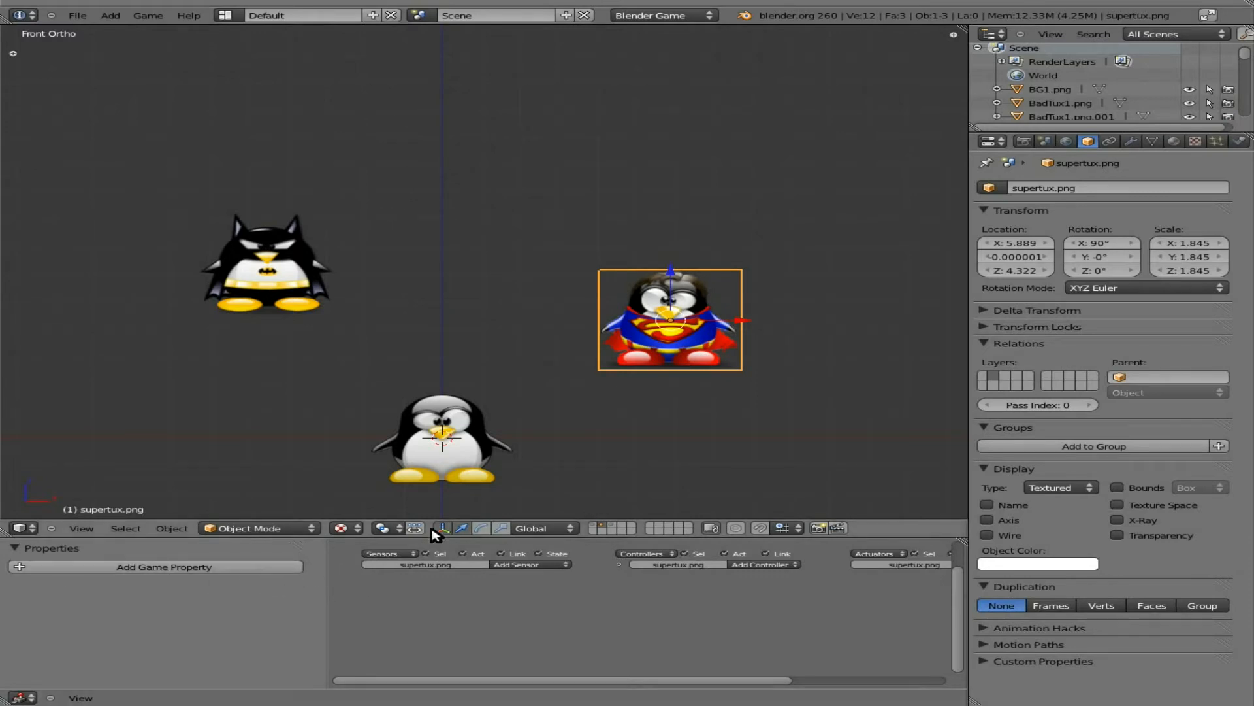
# Apply the rotation and scale of the supertux plane
pyautogui.click(172, 529)
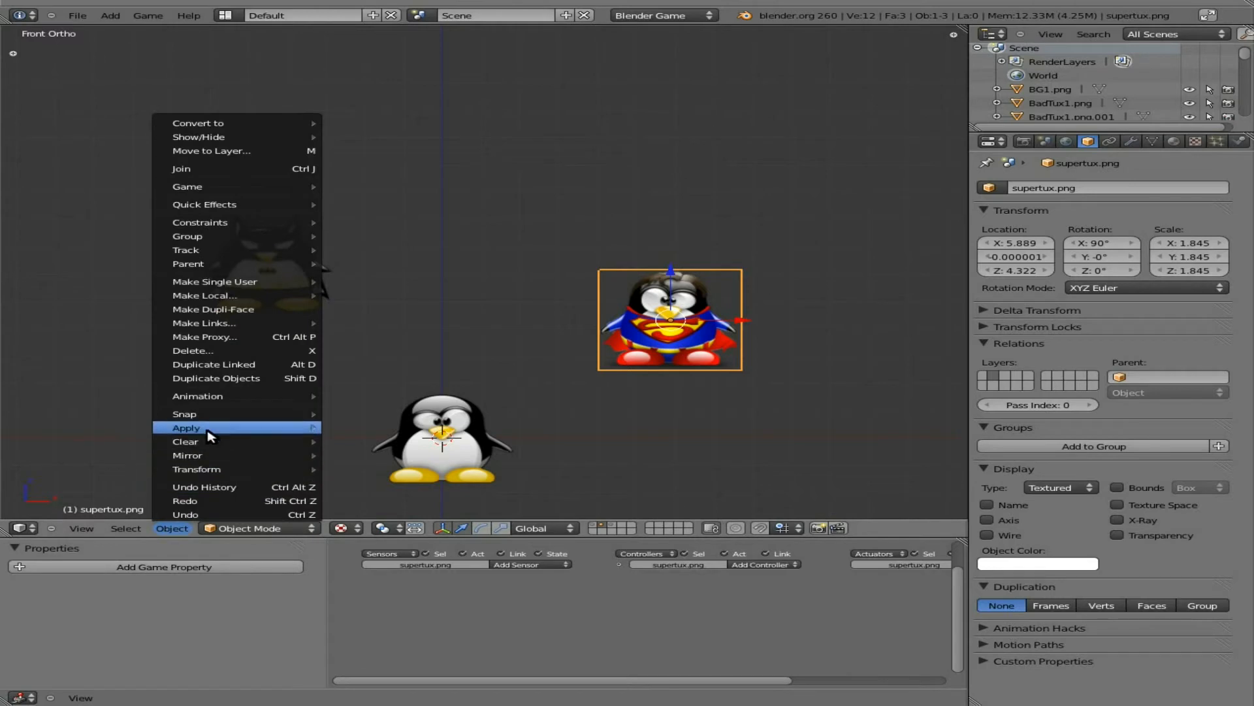
pyautogui.moveTo(222, 427)
pyautogui.click(423, 475)
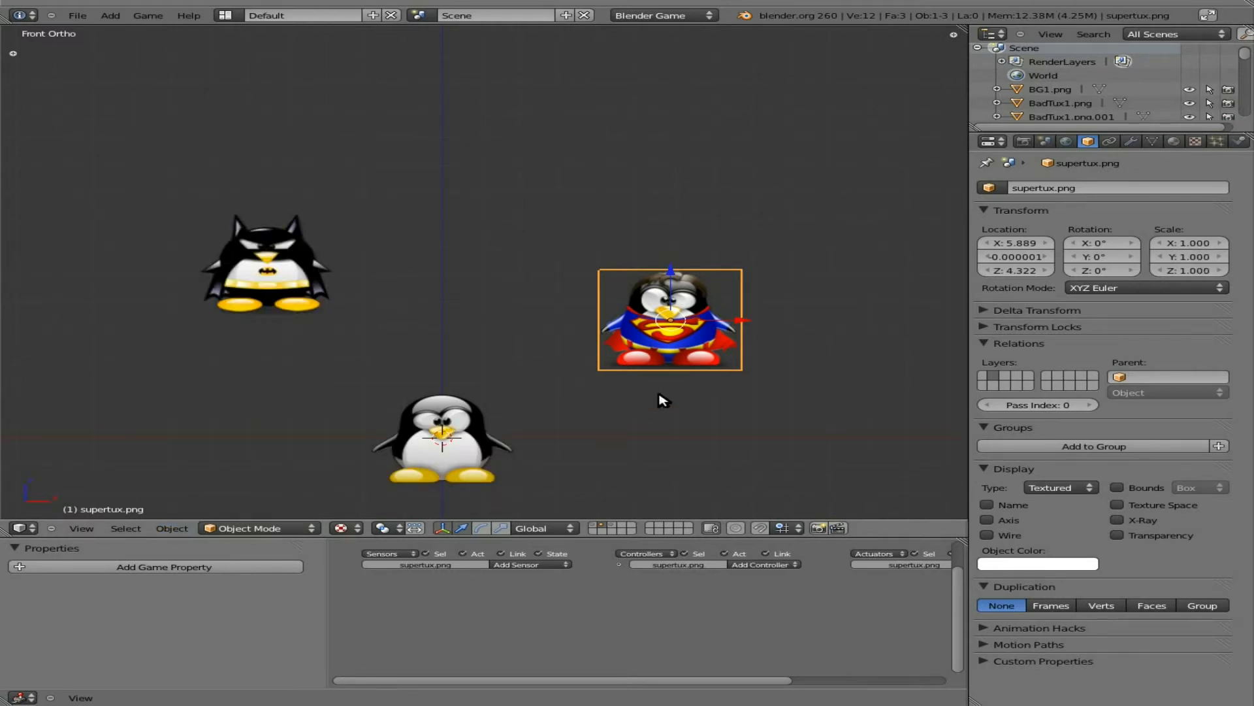
# Set the supertux plane's physics type to Rigid Body and enable Box collision bounds, using the plain Tux penguin's settings as reference
pyautogui.click(1240, 140)
pyautogui.click(1112, 204)
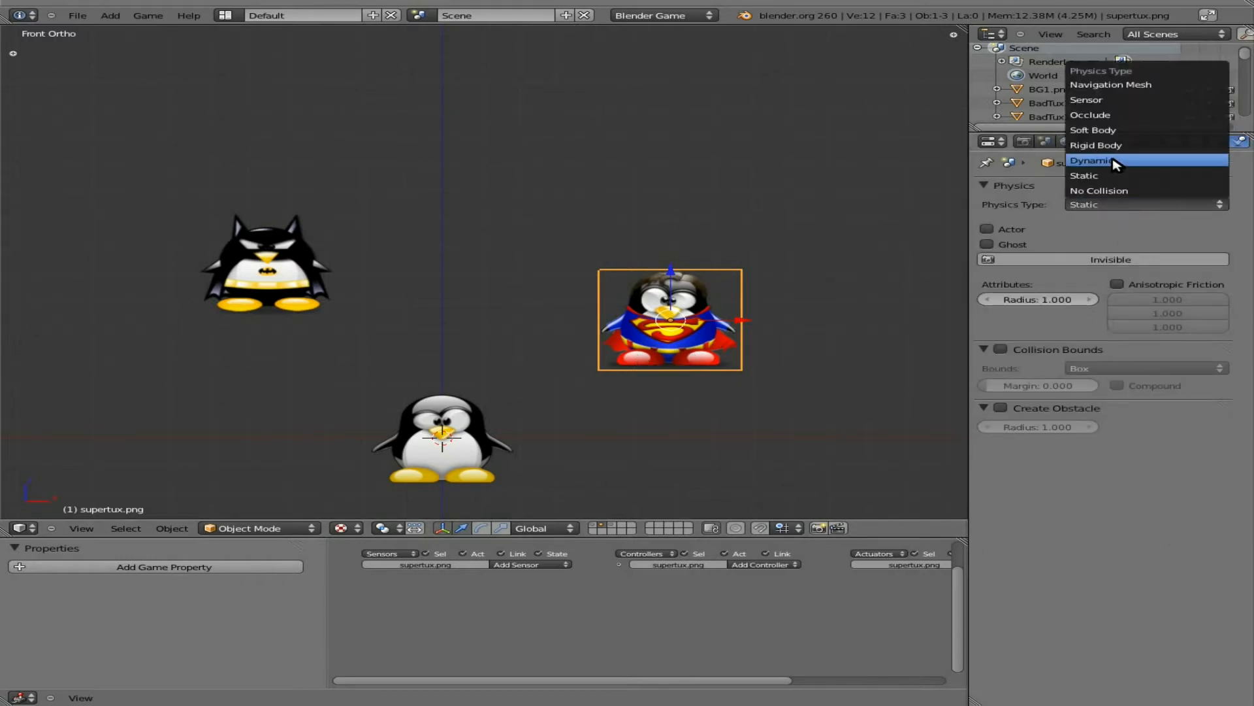
pyautogui.rightClick(468, 450)
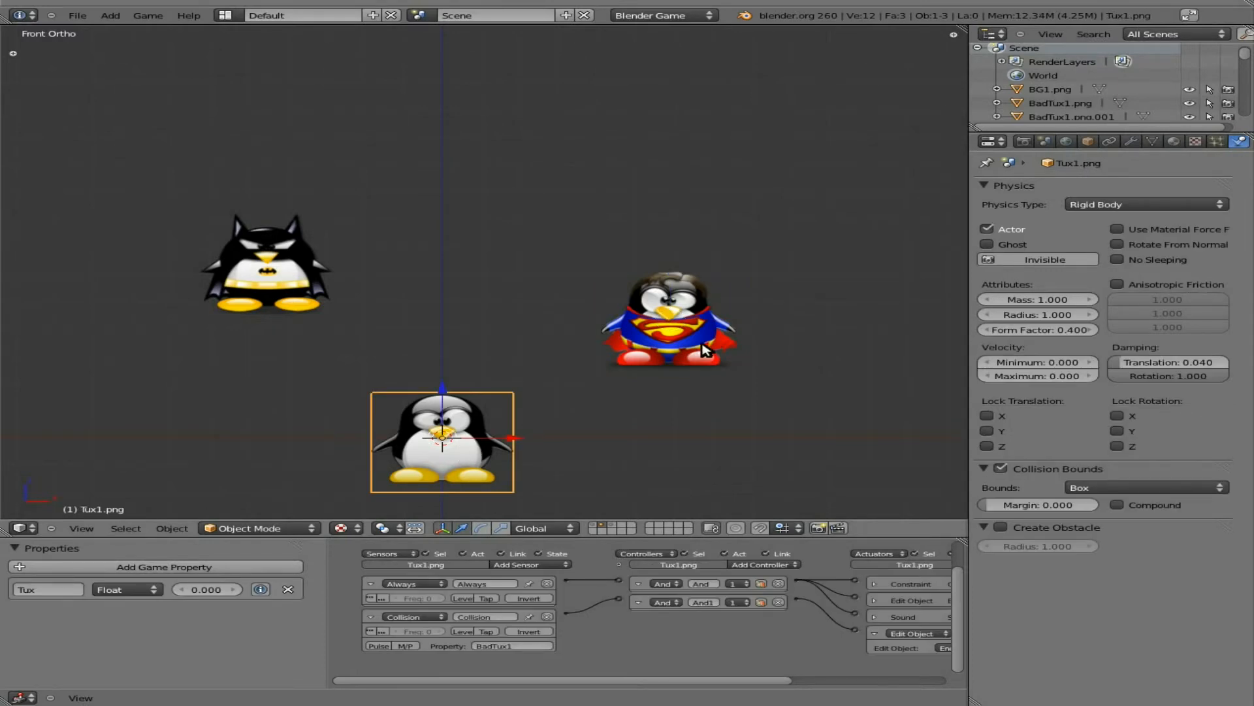
pyautogui.rightClick(706, 349)
pyautogui.click(1122, 204)
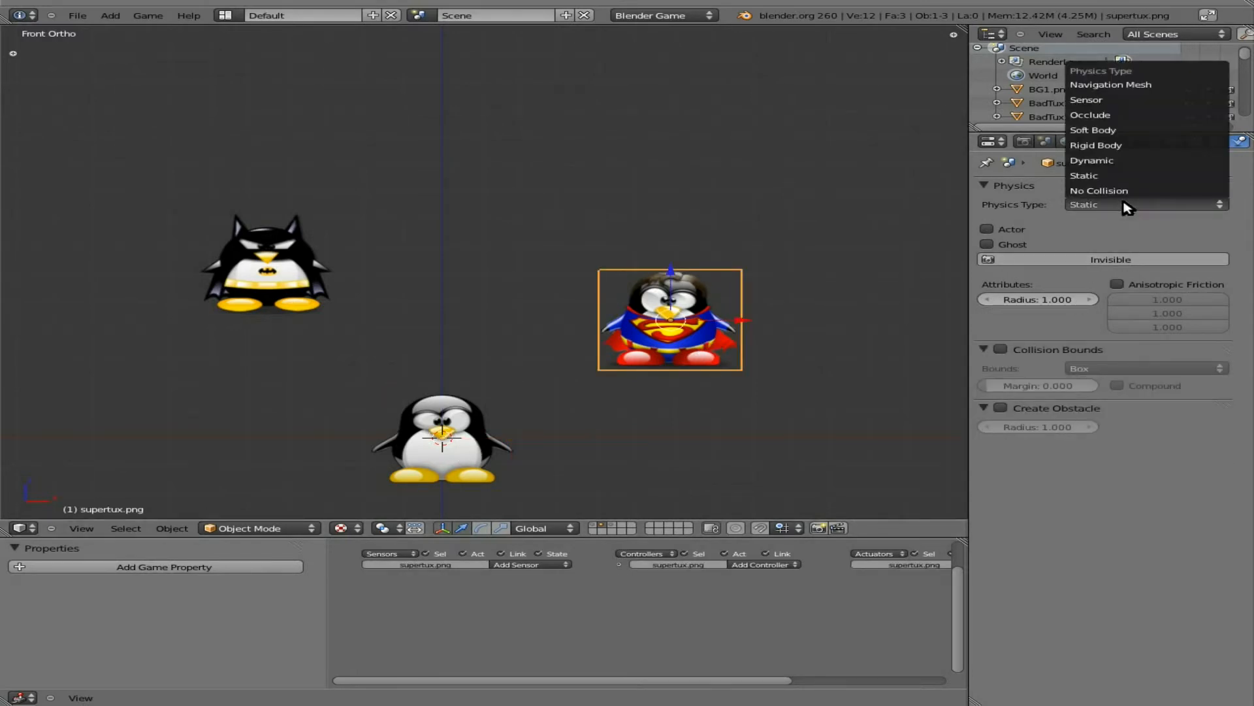
pyautogui.click(1104, 145)
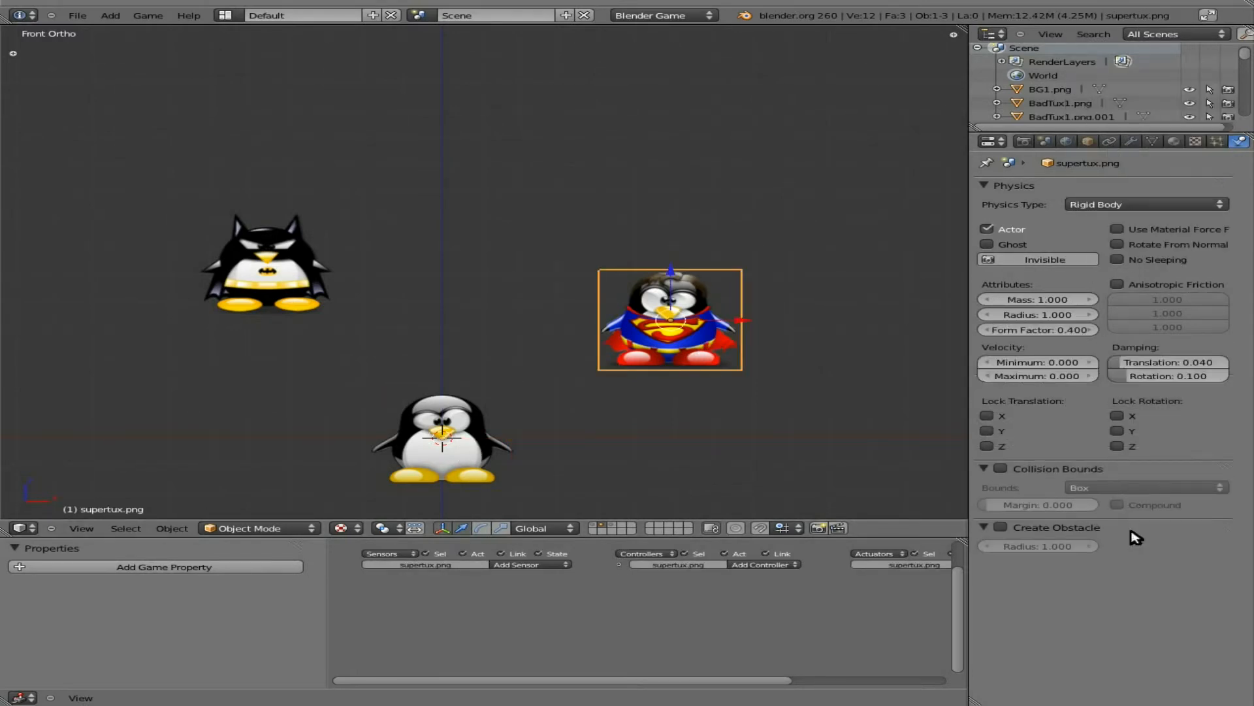
pyautogui.click(1001, 469)
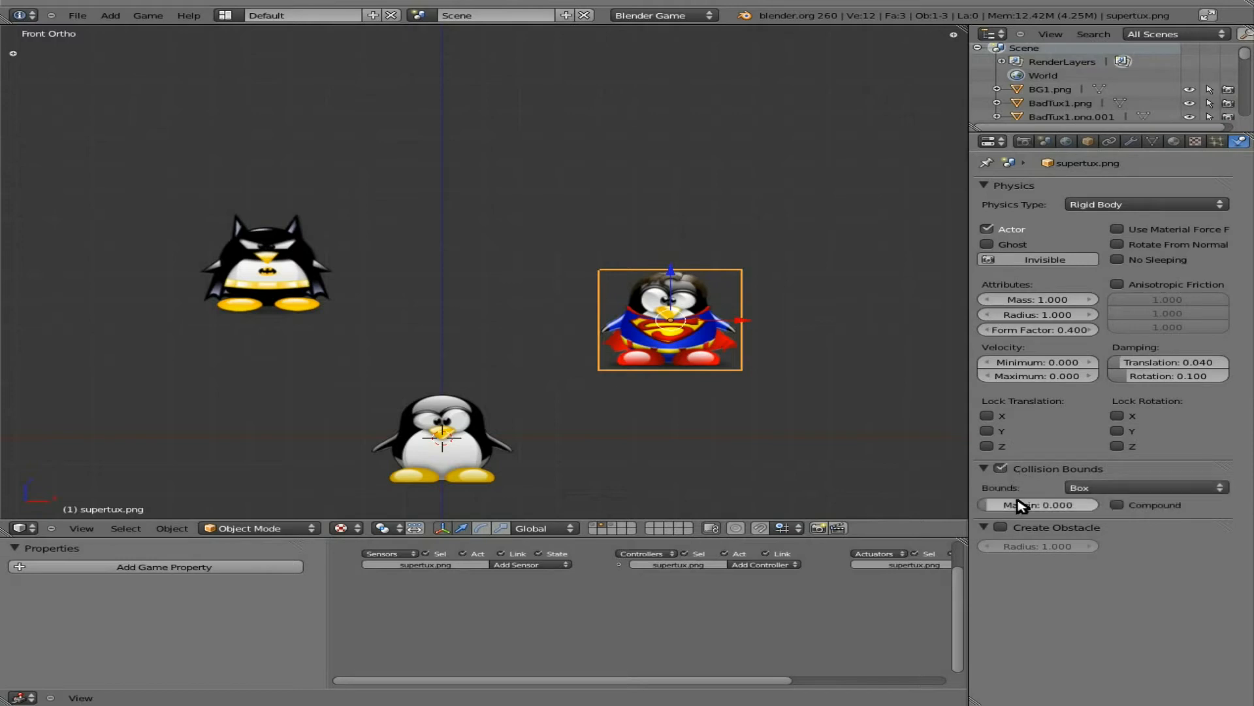
# Copy the logic bricks from the plain Tux1.png penguin to the supertux plane
pyautogui.keyDown('shift'); pyautogui.rightClick(480, 469); pyautogui.keyUp('shift')
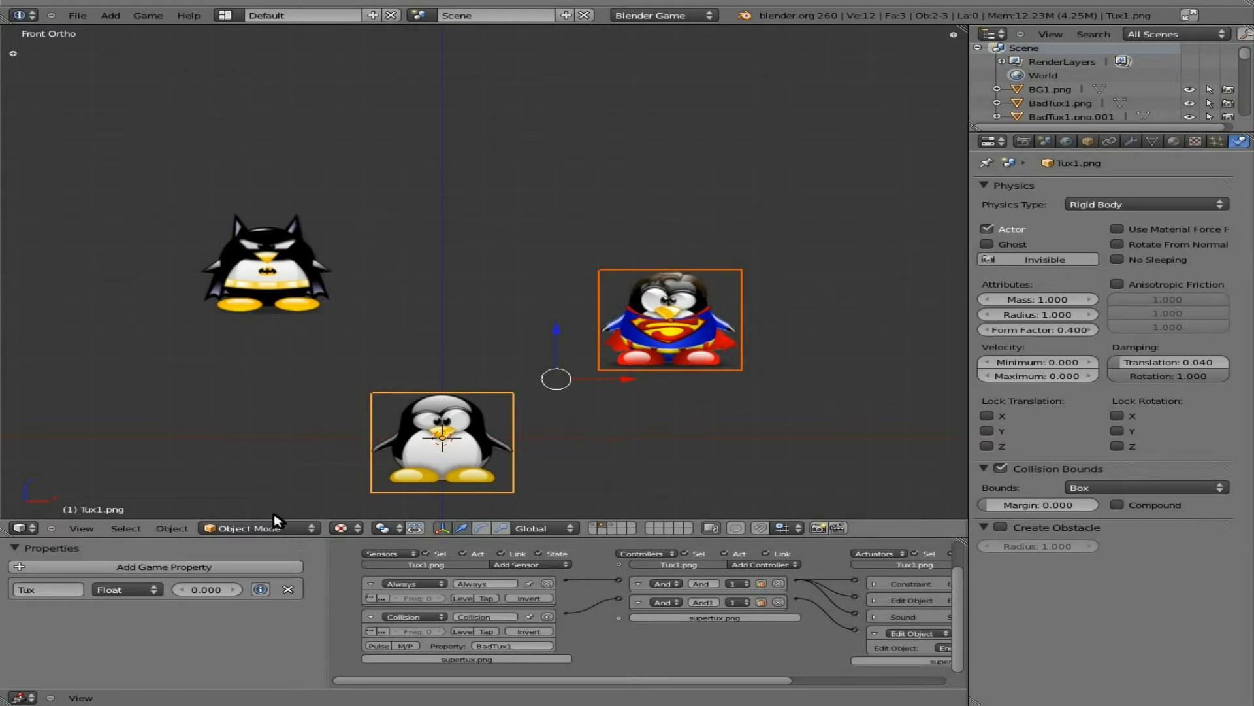
pyautogui.click(172, 528)
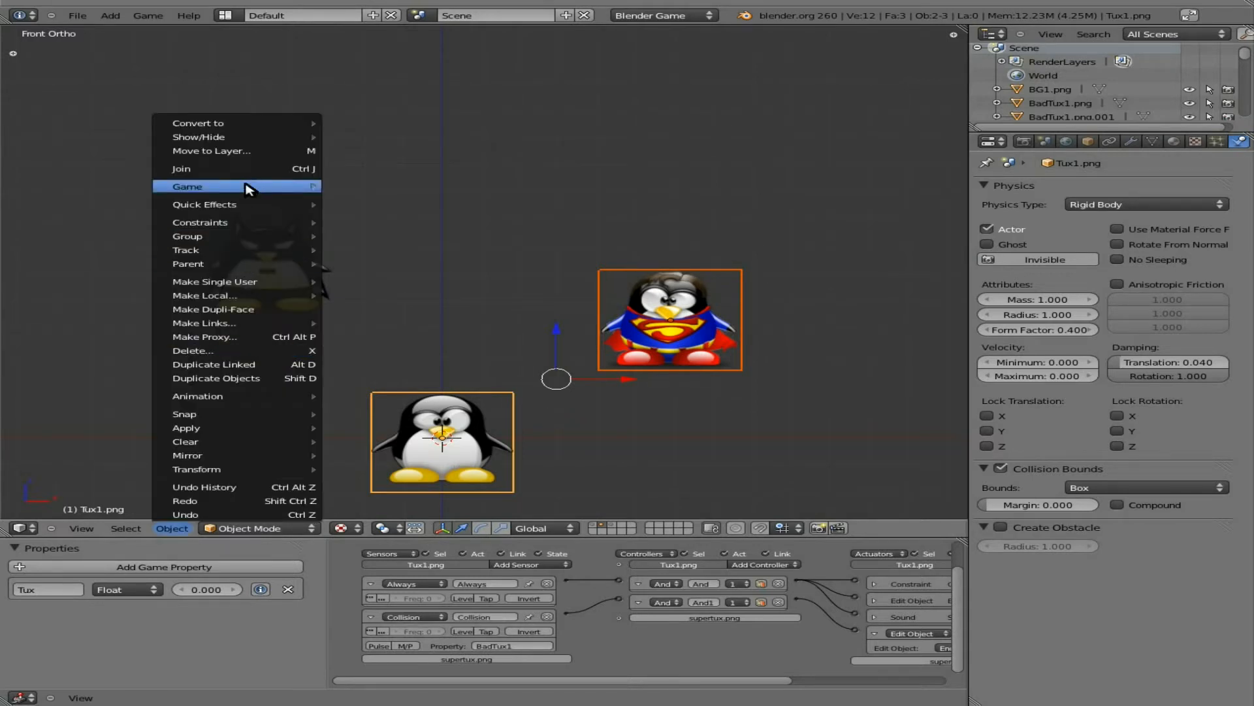
pyautogui.moveTo(248, 189)
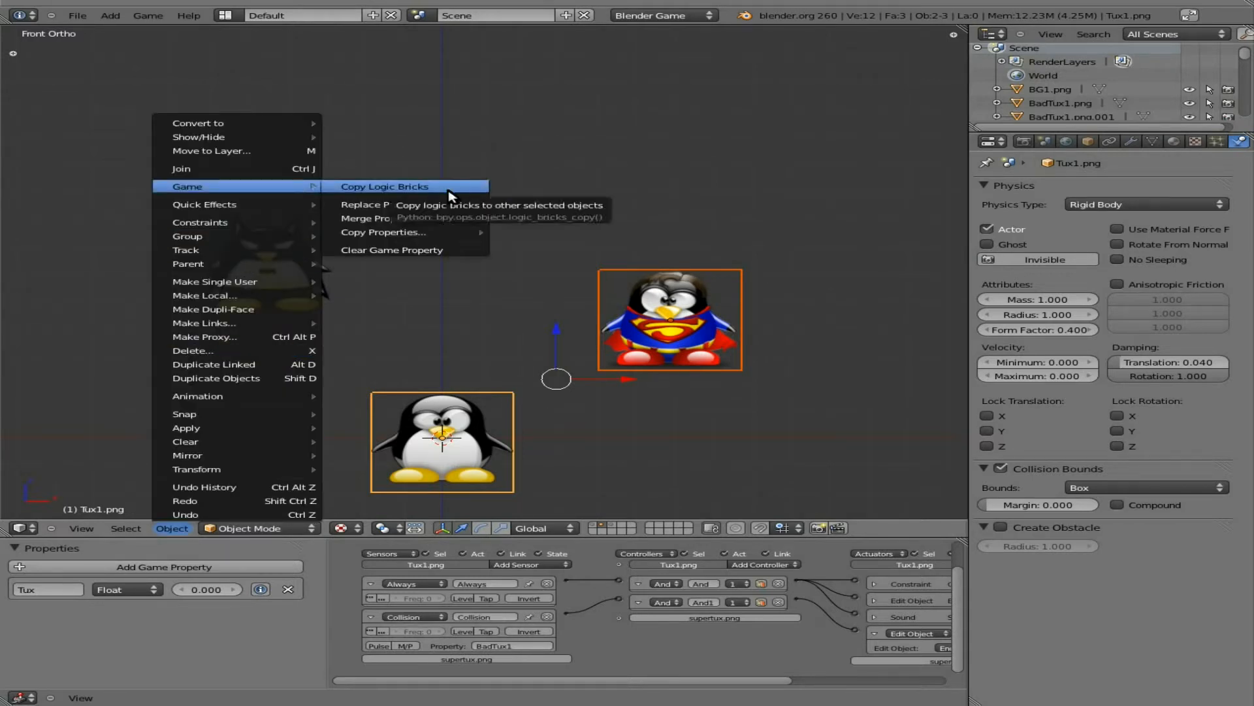
pyautogui.click(410, 190)
# Add a Float game property named Tux to the supertux plane
pyautogui.rightClick(668, 353)
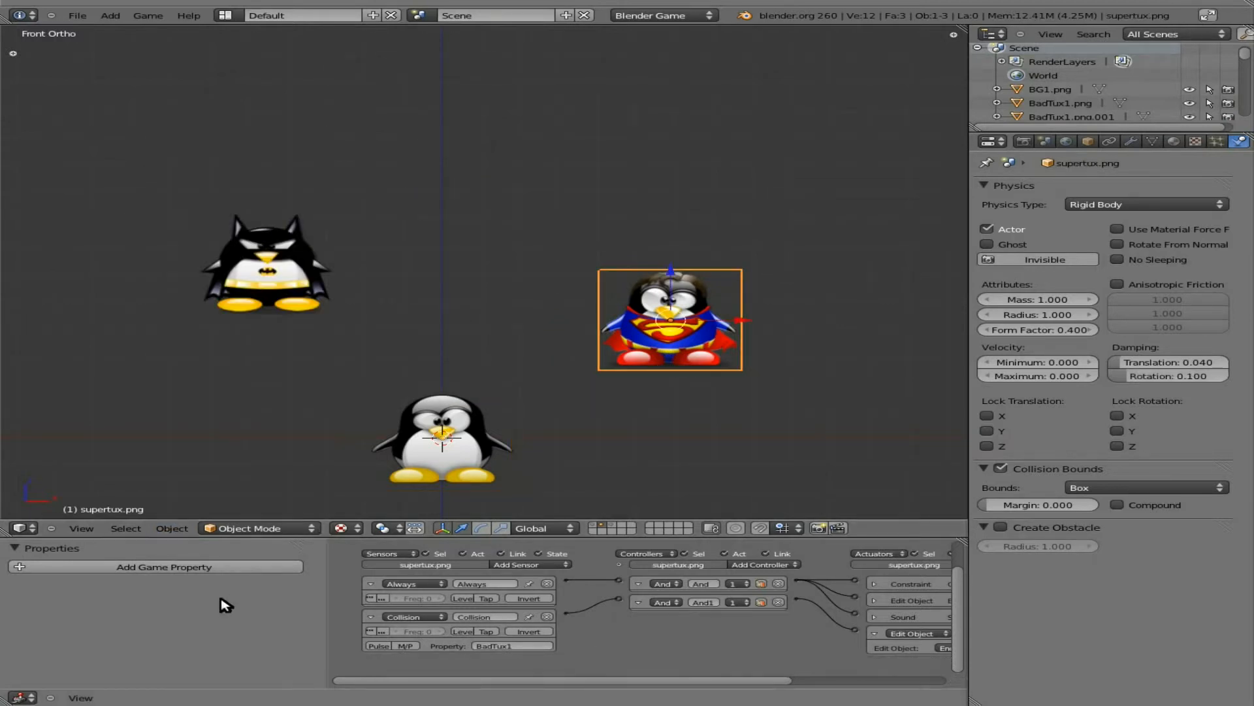
pyautogui.click(196, 566)
pyautogui.click(64, 588)
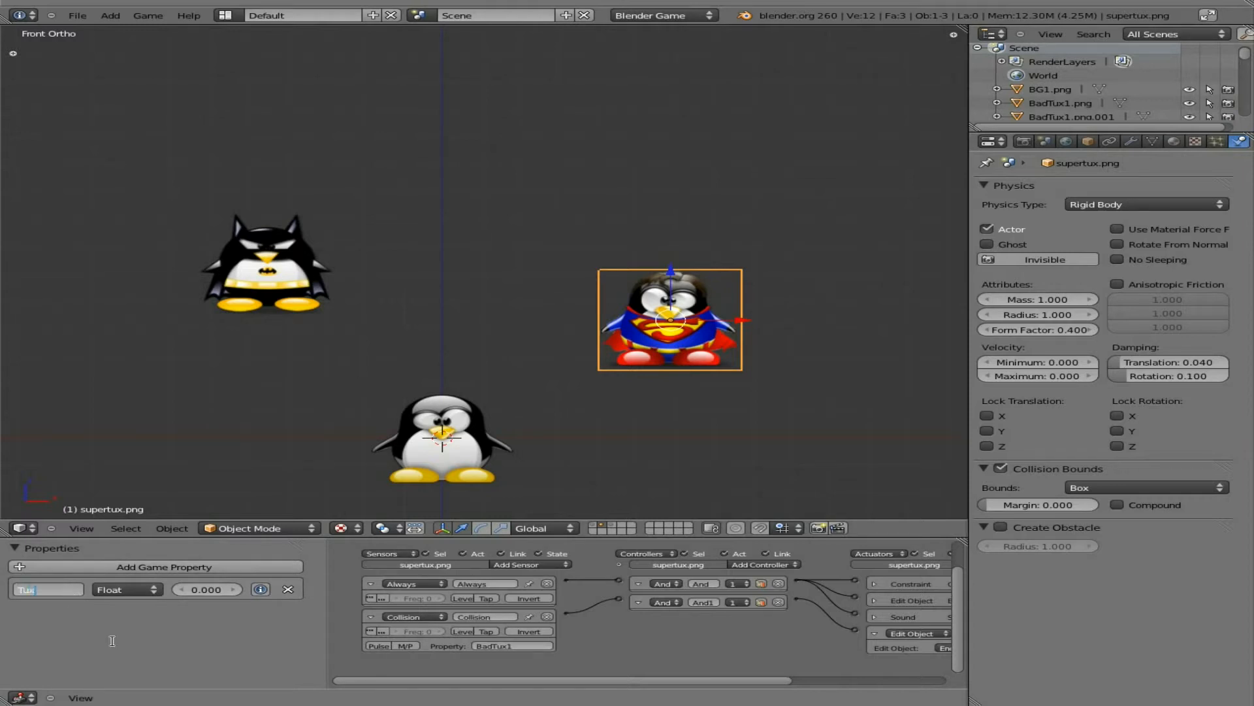
pyautogui.press('Return')
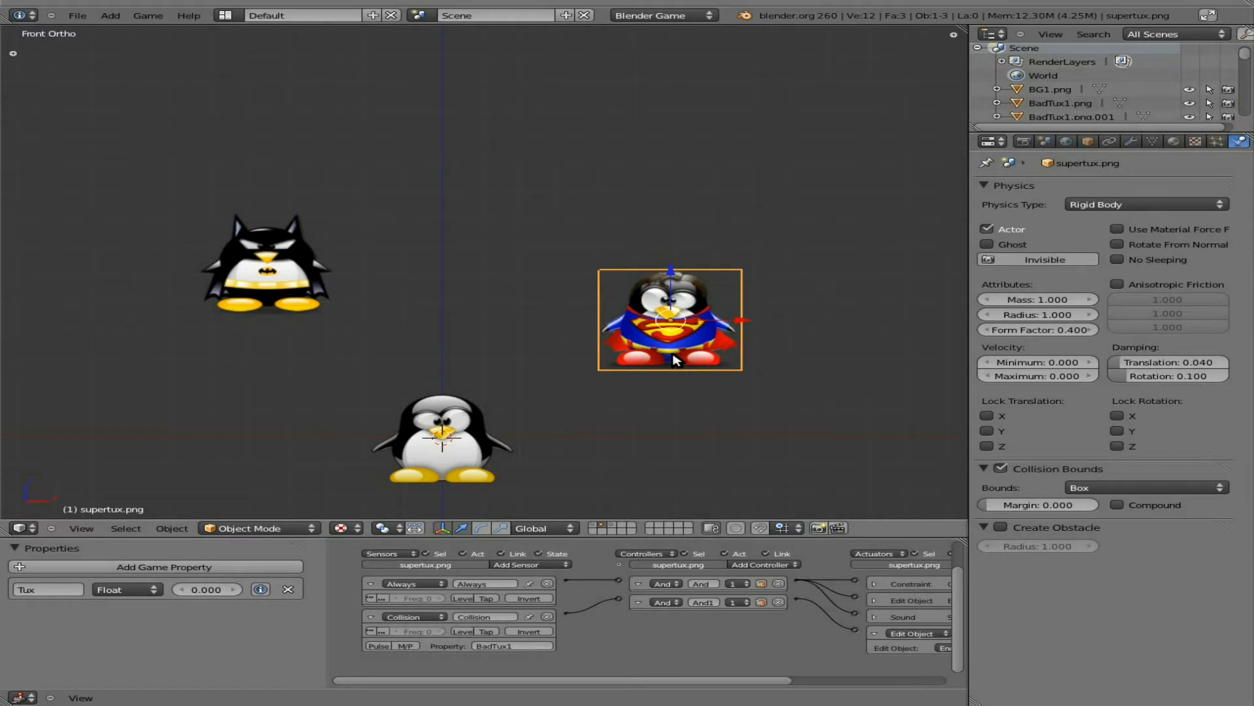
# On the first layer, set the Player empty's Shoot Tux actuator to add the supertux.png object
pyautogui.press('p')
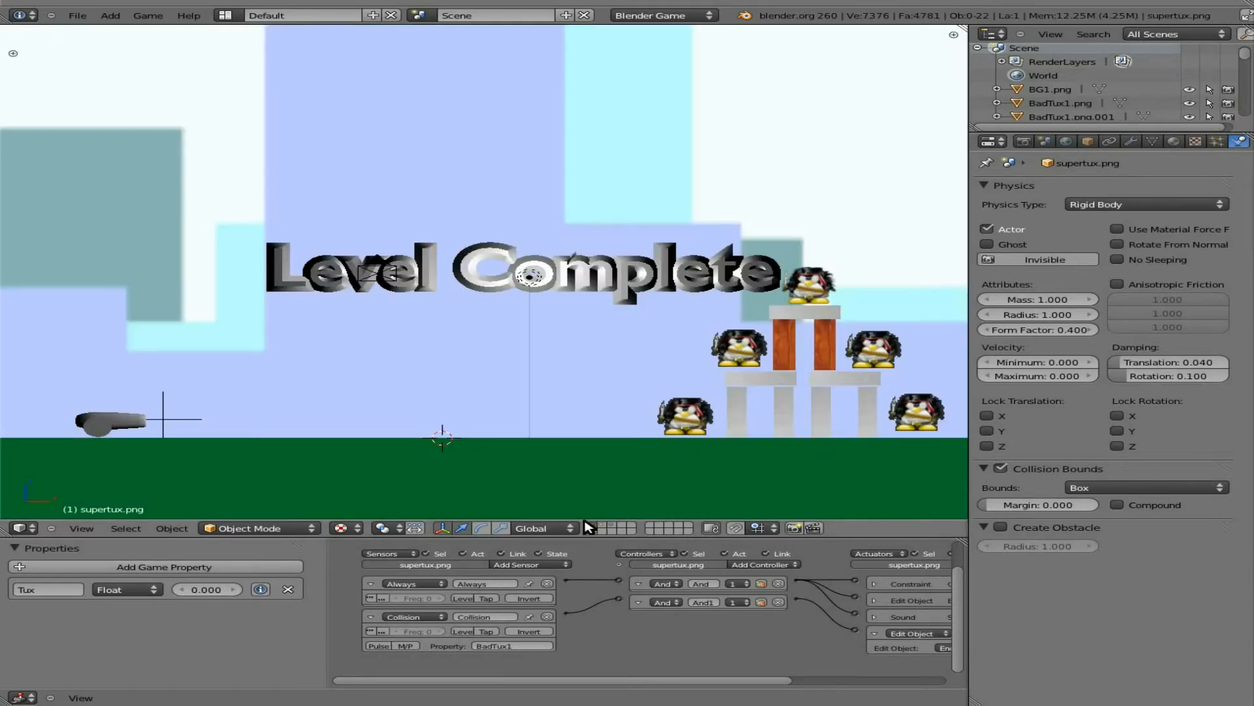
pyautogui.rightClick(186, 430)
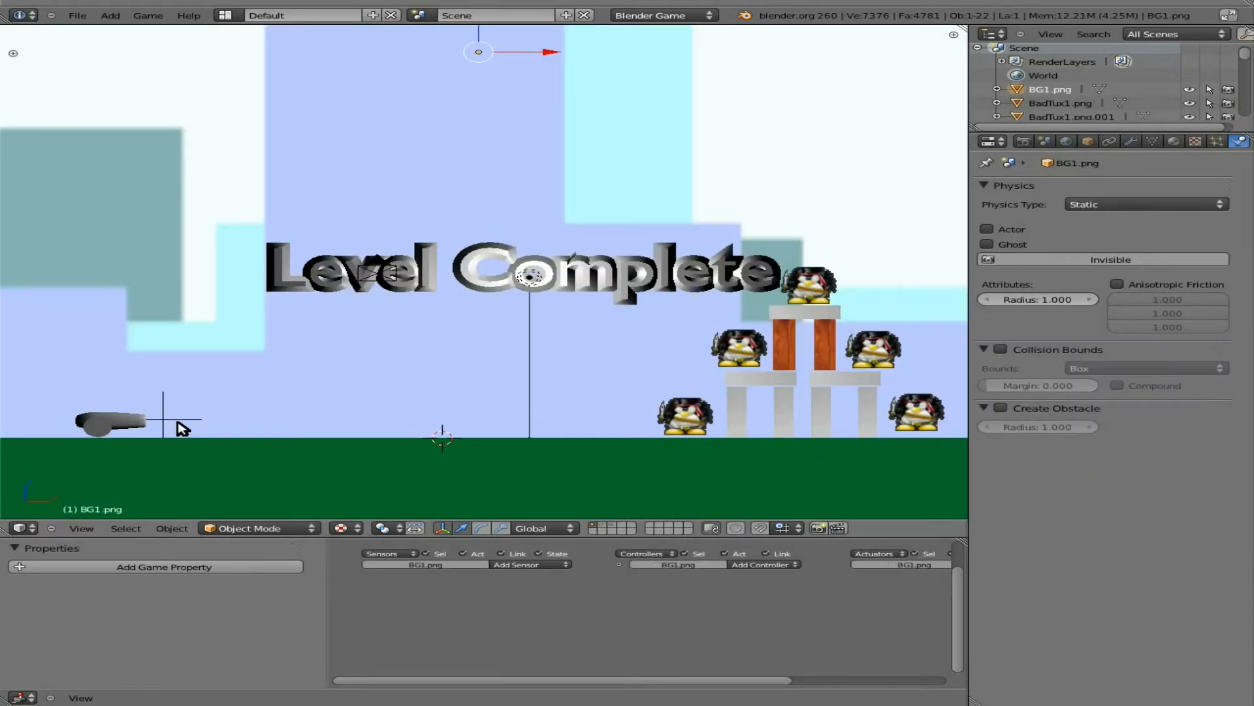
pyautogui.rightClick(183, 429)
pyautogui.moveTo(792, 628); pyautogui.dragTo(446, 597, button='middle')
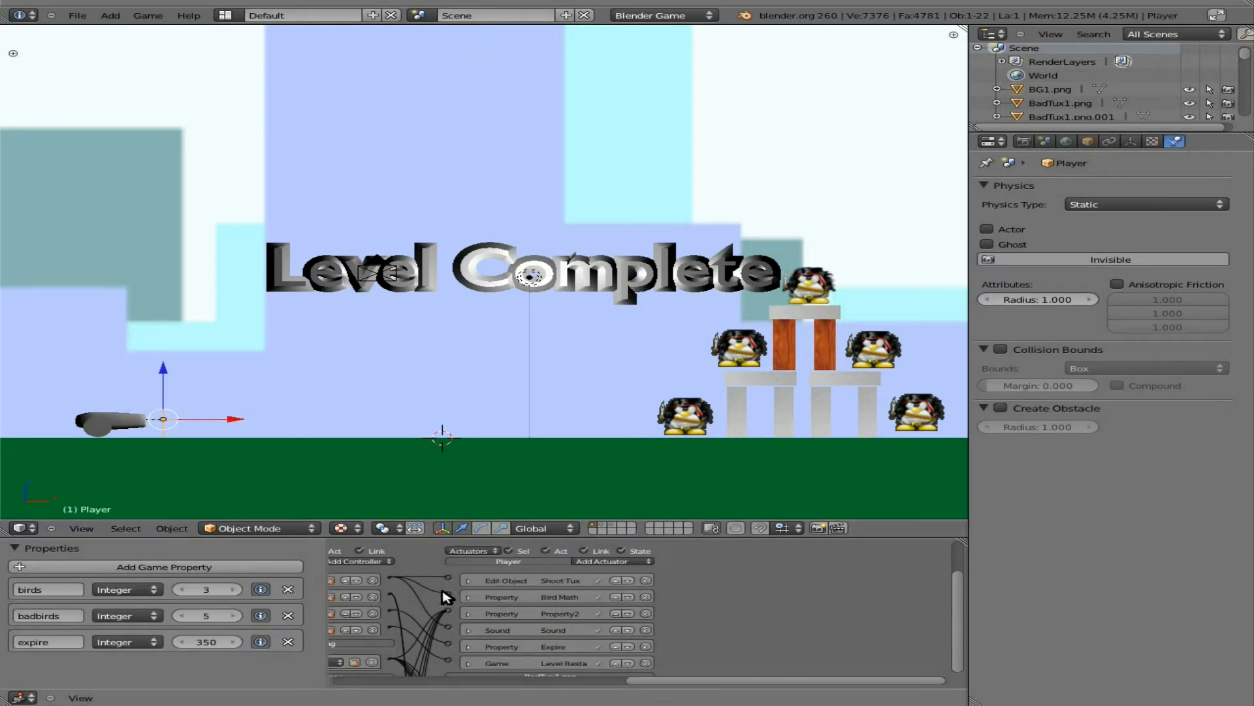
pyautogui.click(467, 580)
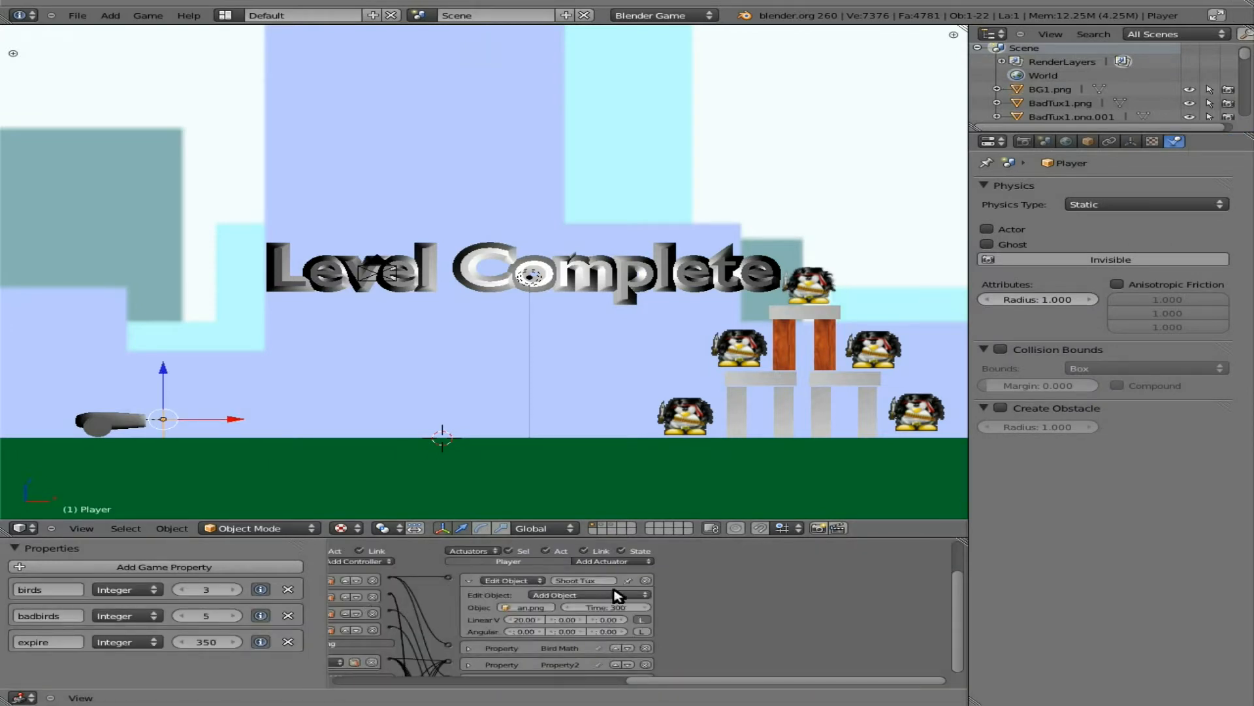
pyautogui.click(540, 609)
pyautogui.scroll(-6, 536, 638)
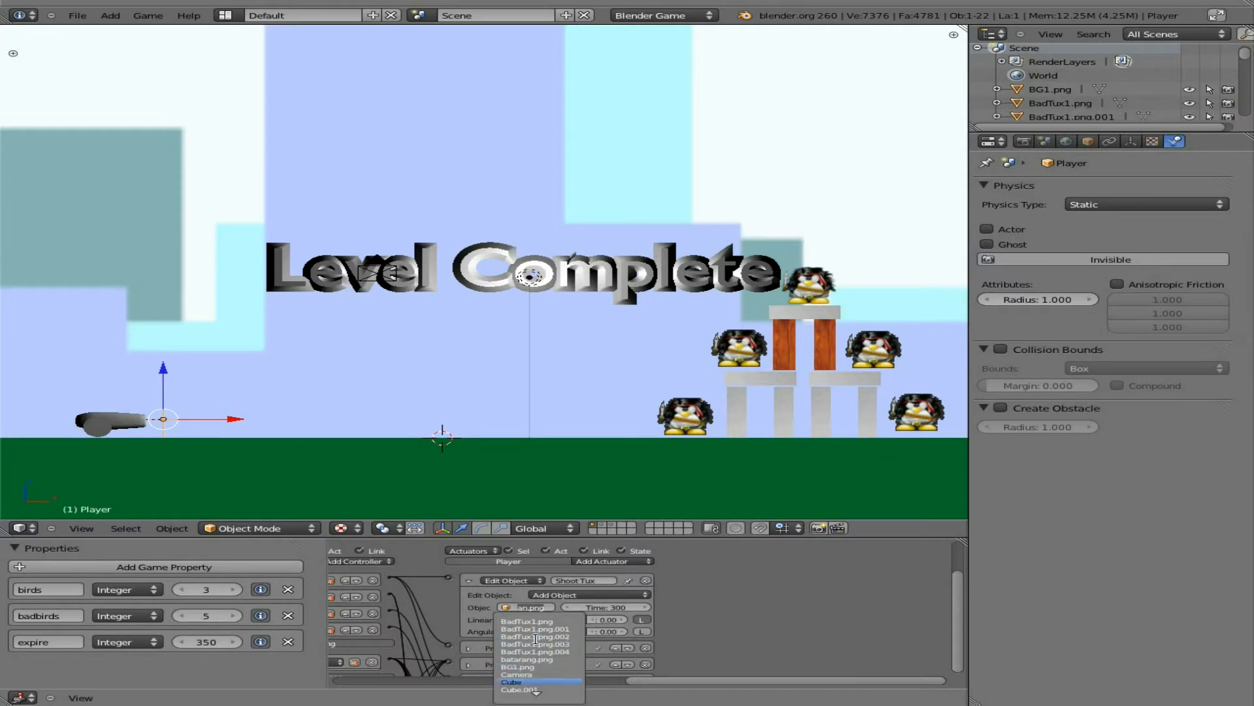
pyautogui.scroll(-7, 536, 638)
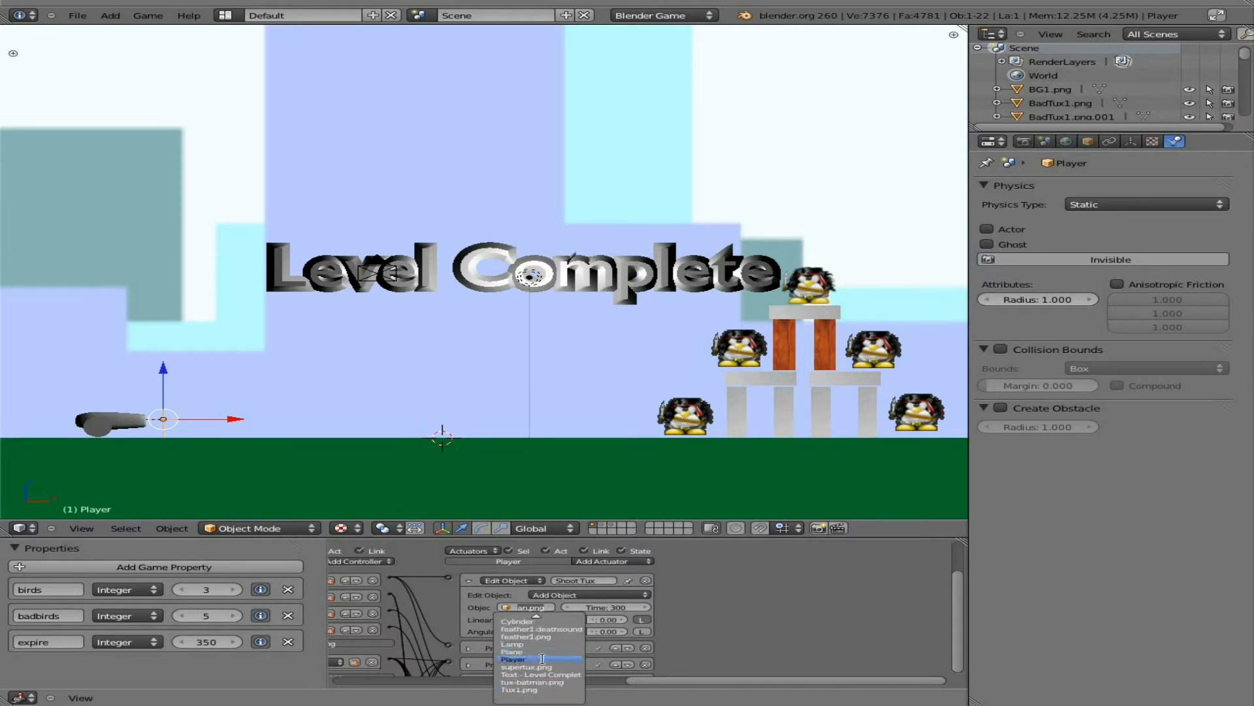
pyautogui.click(544, 664)
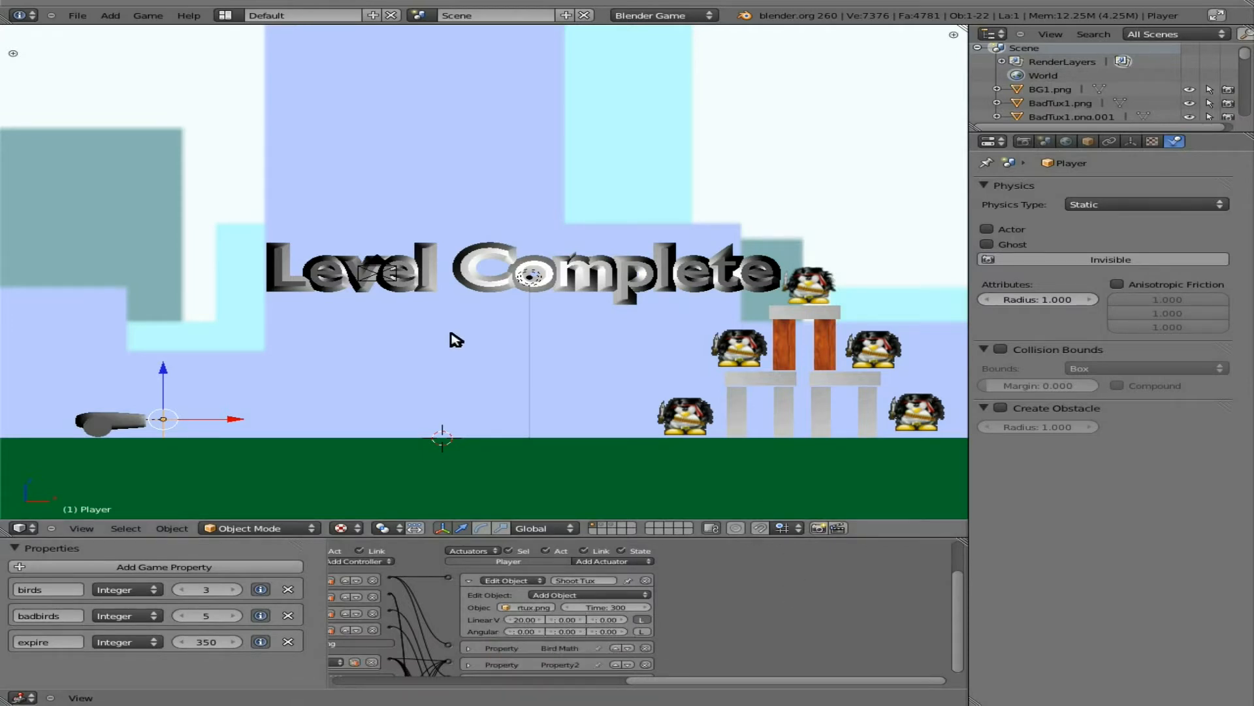
# Run the game, raise the cannon and fire one shot at the penguin tower to test the new projectile
pyautogui.press('p')
pyautogui.press('Up')
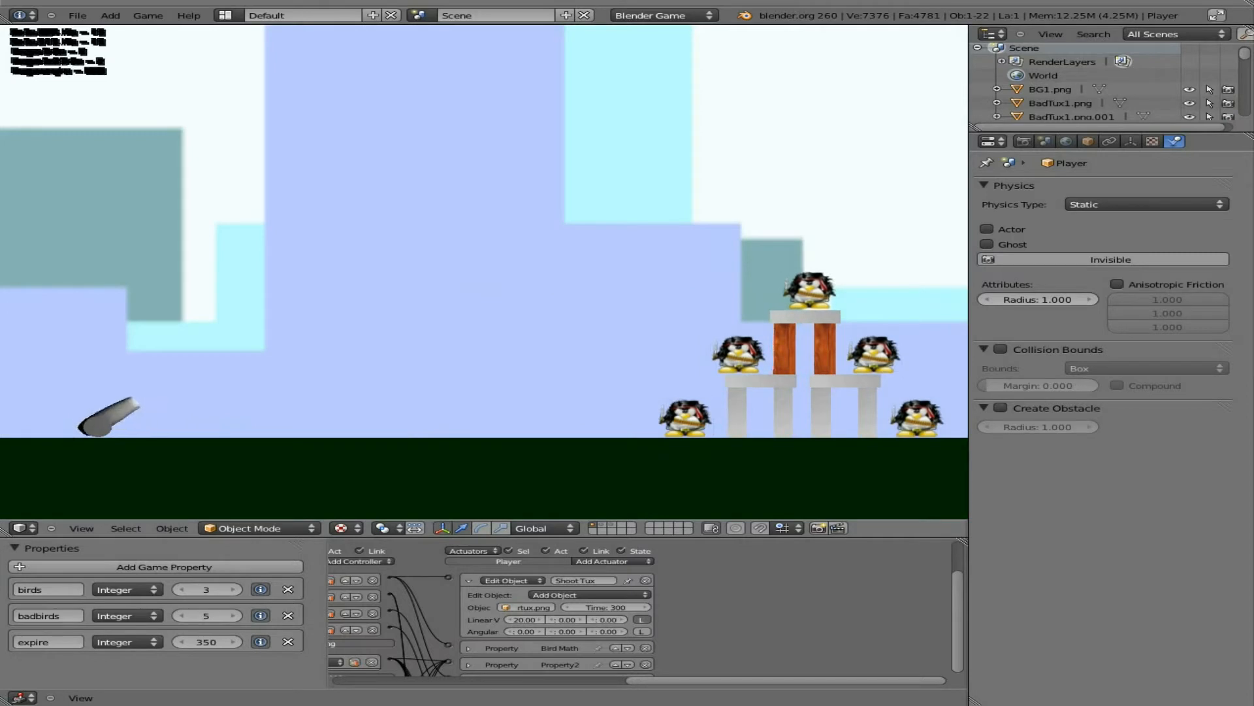
pyautogui.press('space')
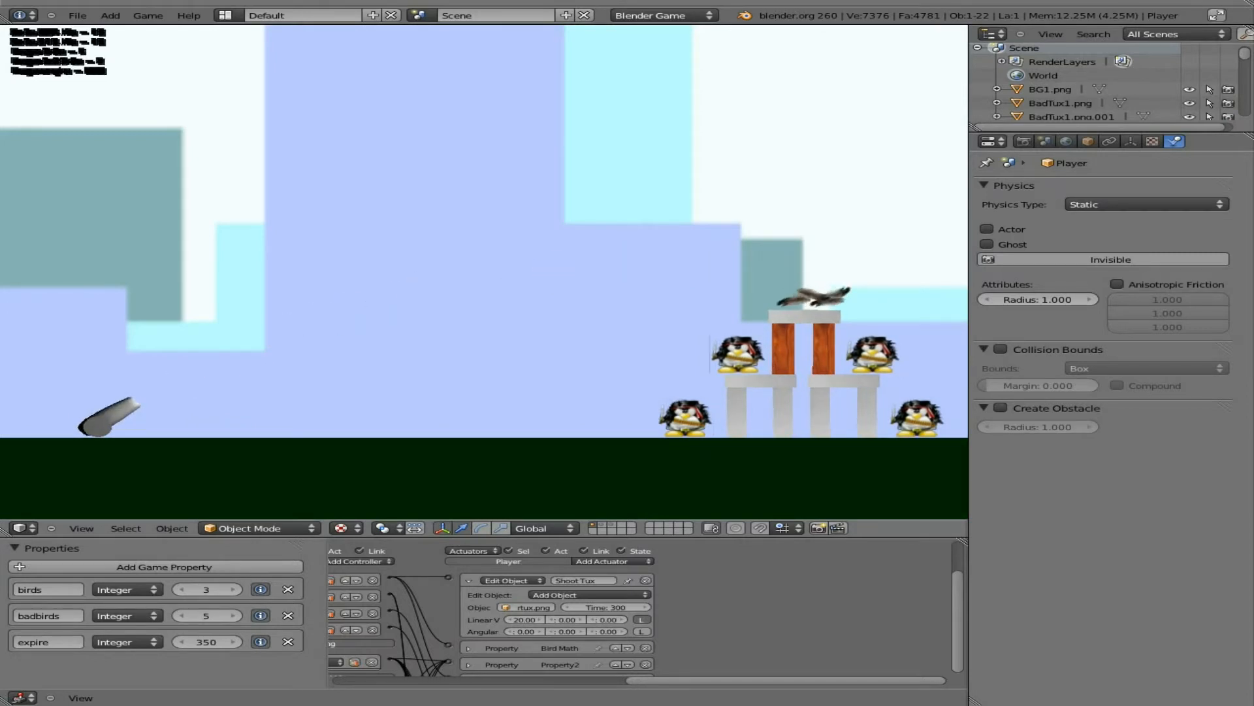
# Raise the cannon further, fire another Super Tux shot toward the tower and stop the game
pyautogui.press('Up')
pyautogui.press('space')
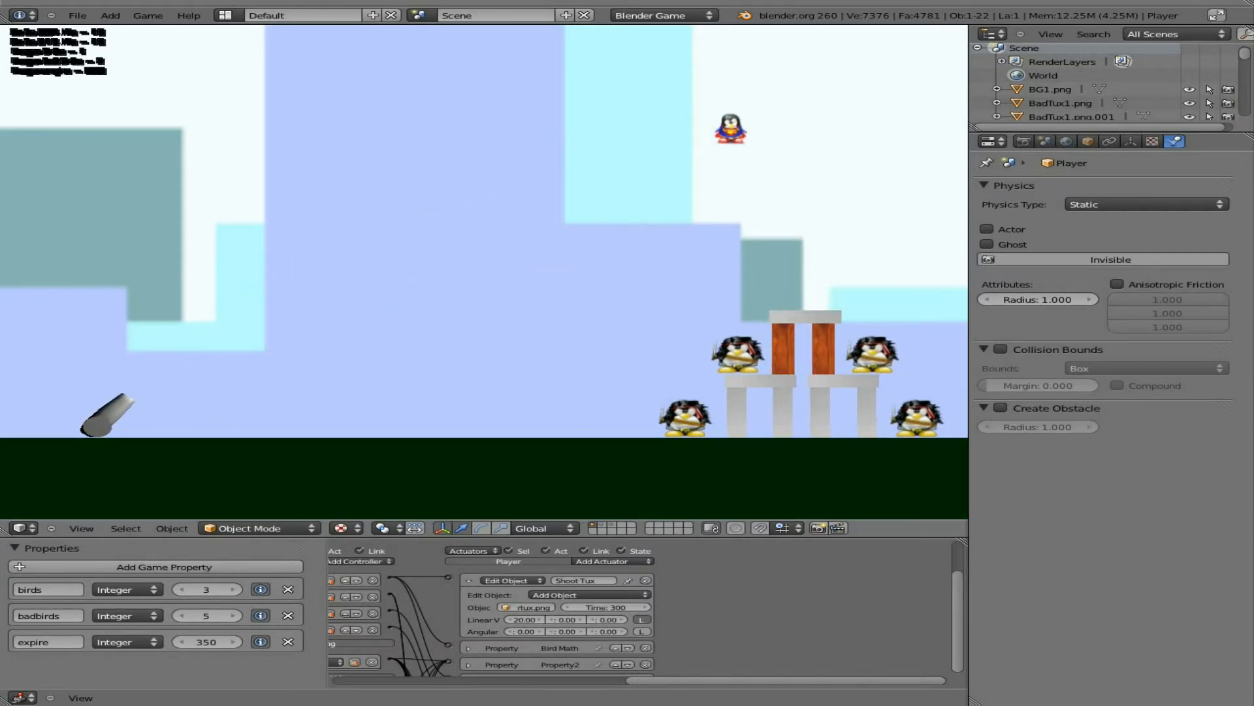
pyautogui.press('Escape')
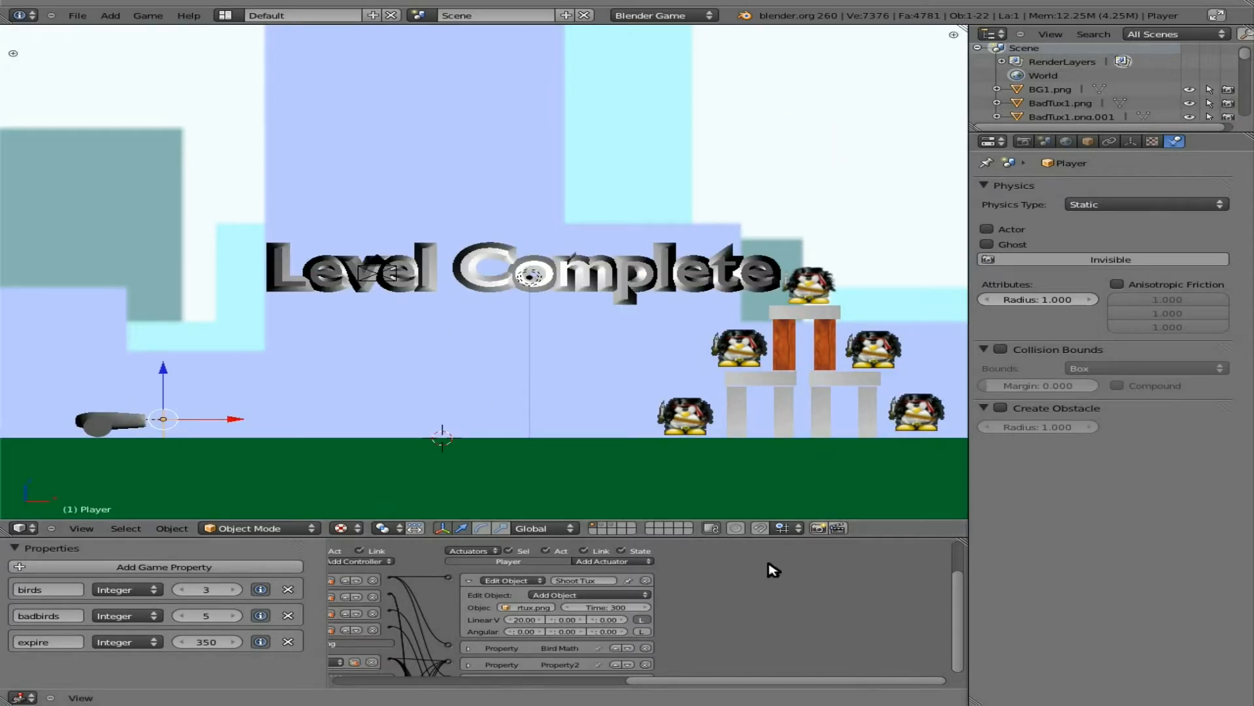
# On the second layer, rename the supertux plane's Track to Edit Object actuator as Track Camera
pyautogui.click(605, 528)
pyautogui.rightClick(652, 352)
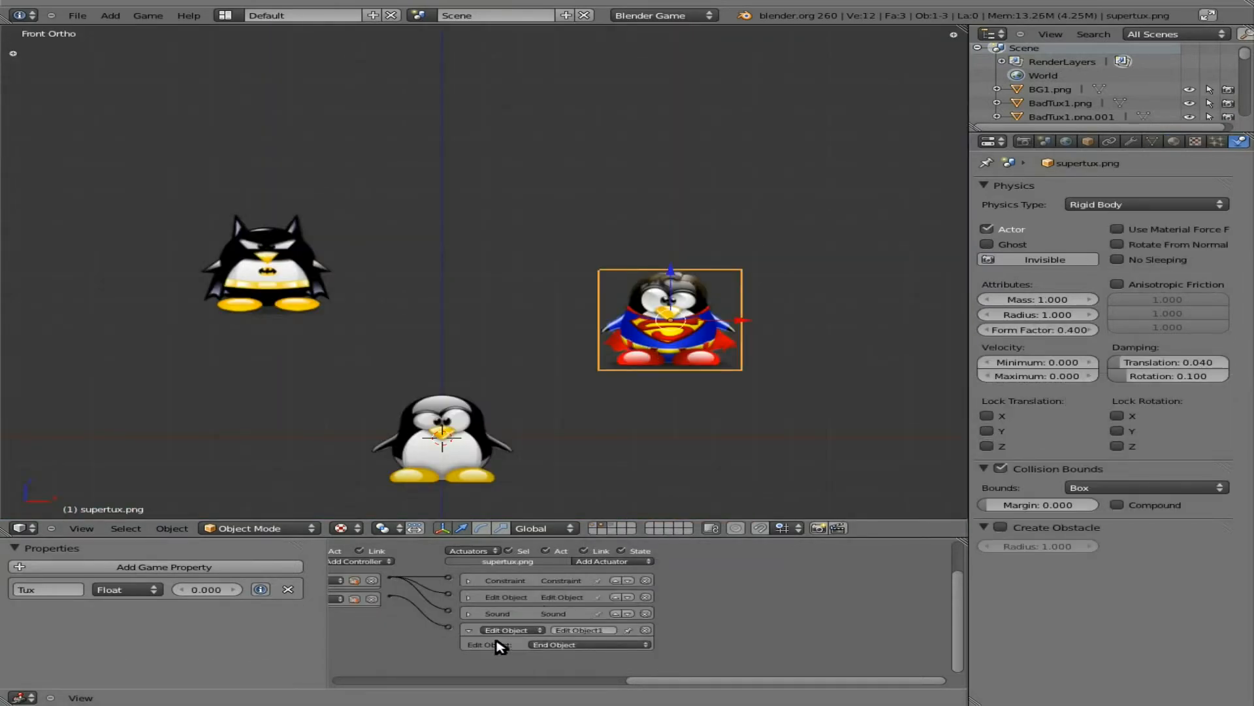
pyautogui.click(468, 597)
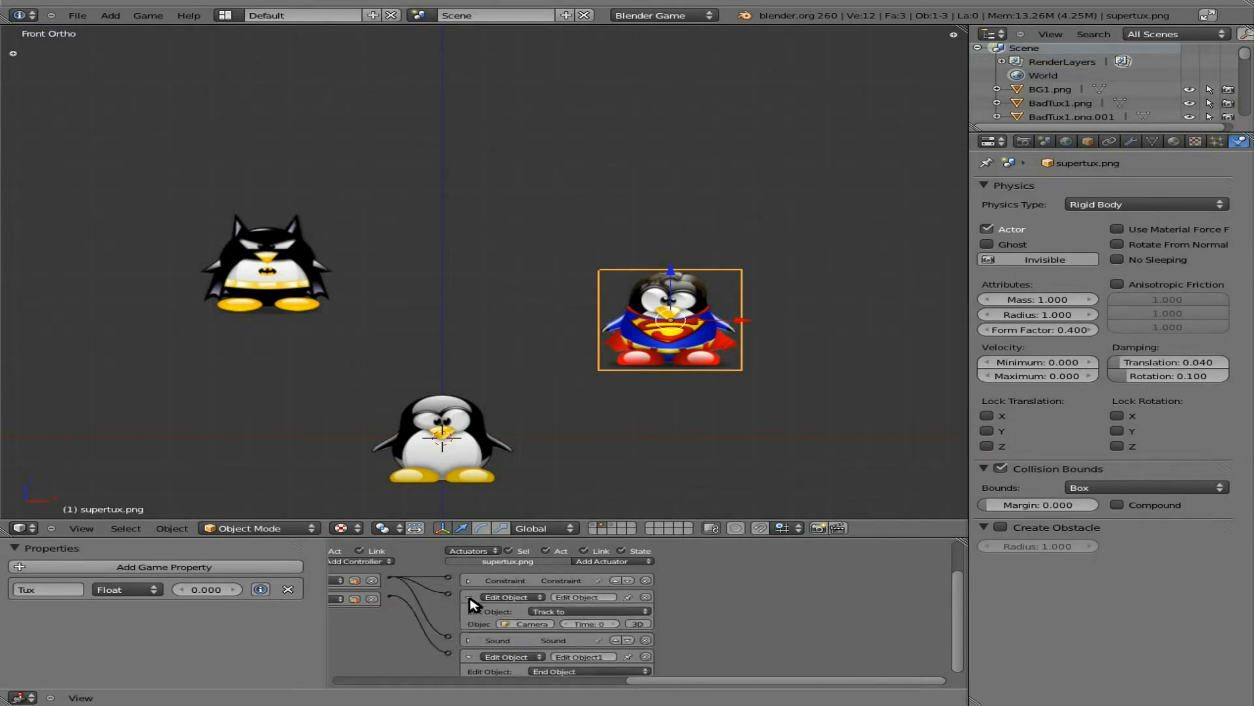
pyautogui.click(468, 597)
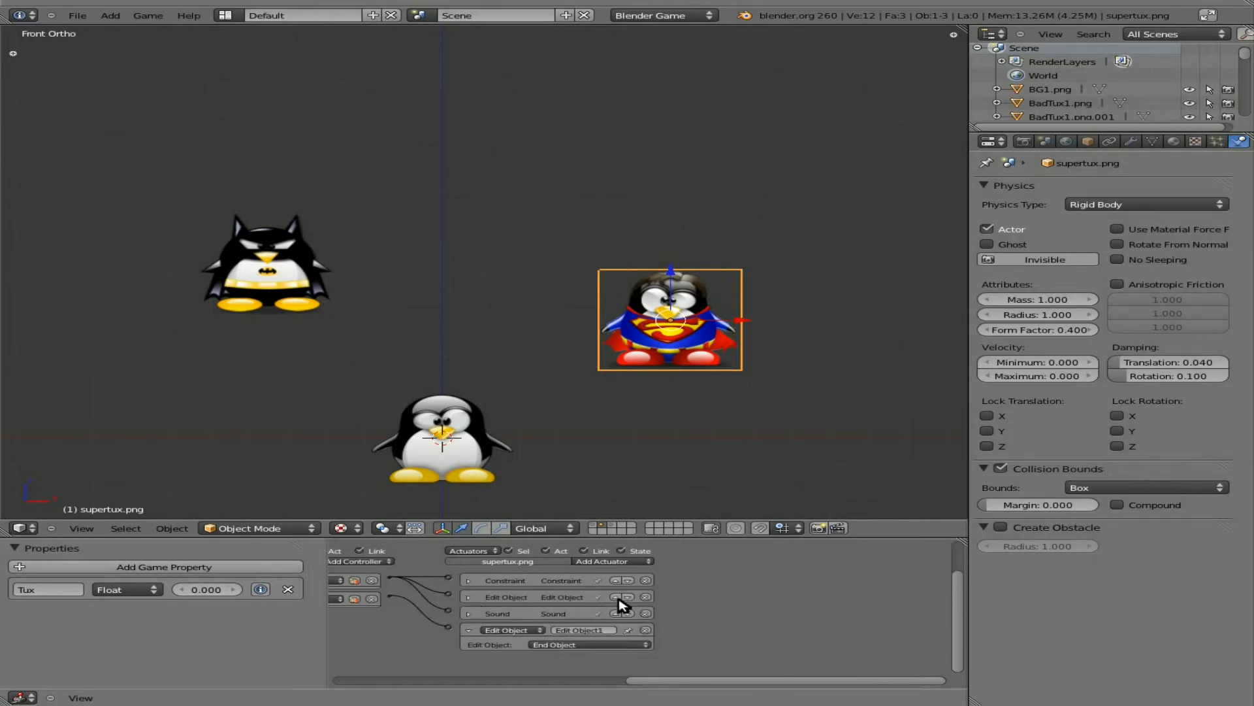
pyautogui.click(468, 598)
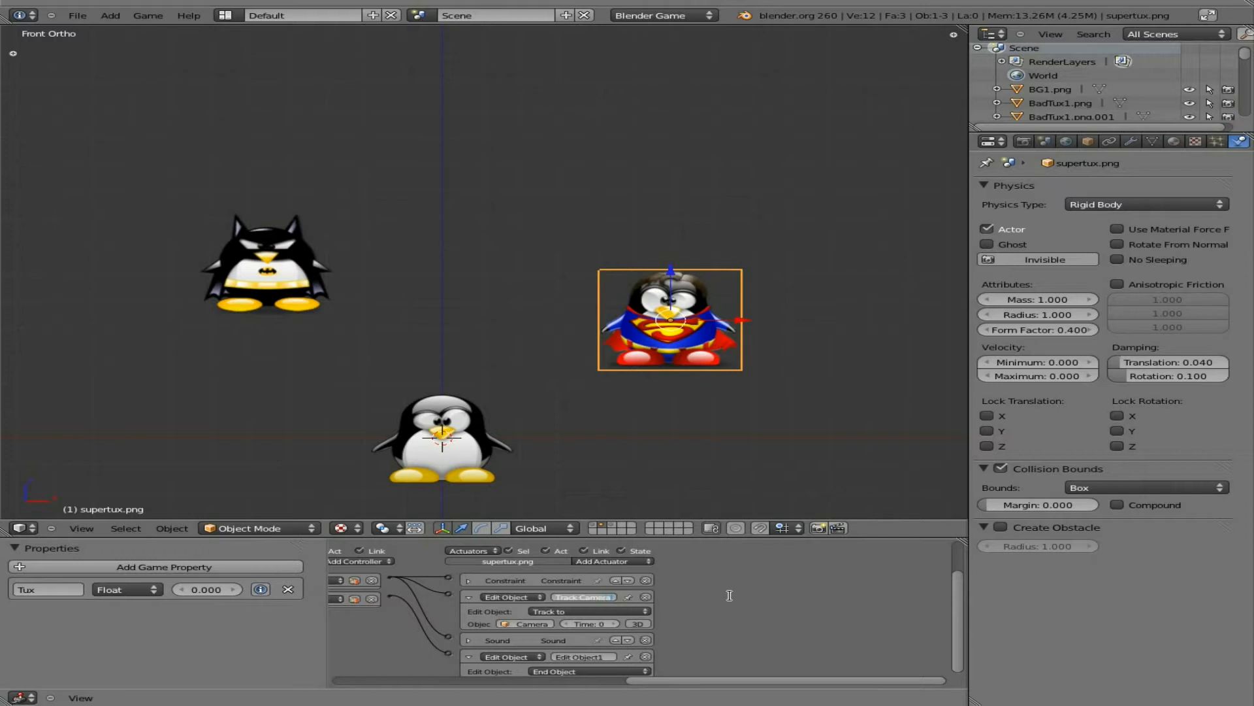
pyautogui.press('Return')
pyautogui.scroll(-2, 767, 638)
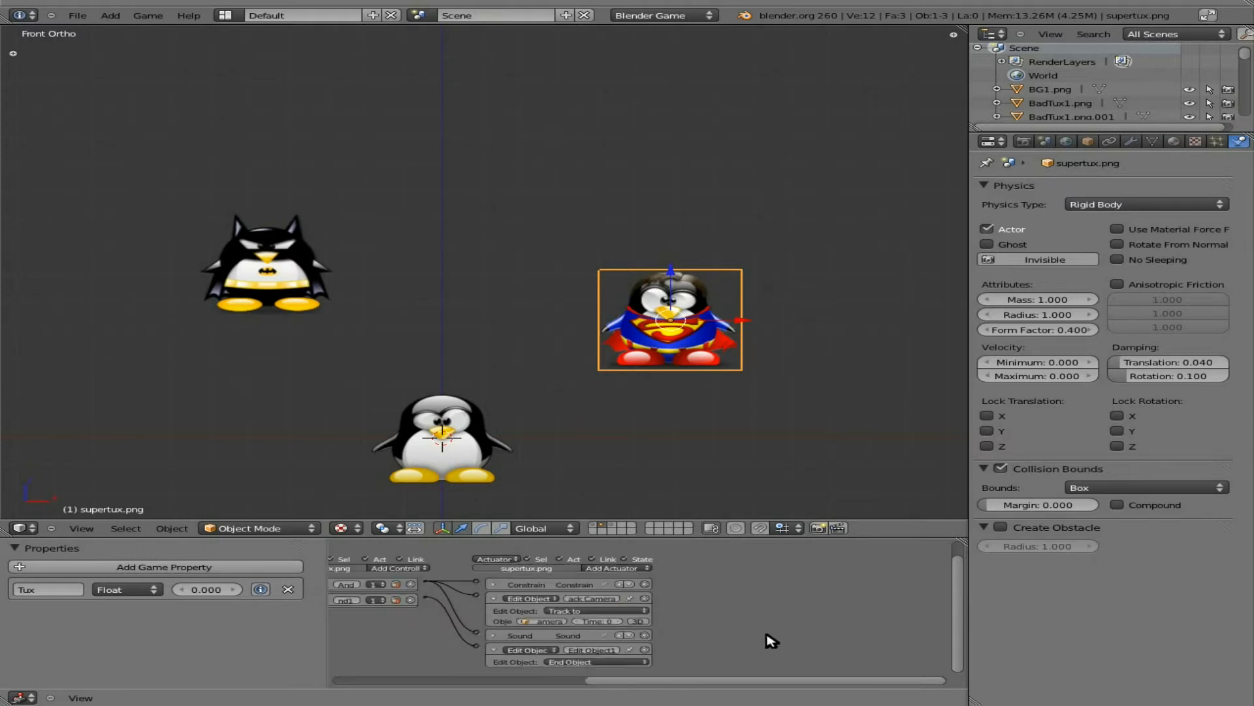
# Rename the supertux plane's End Object actuator as Death and check the settings of its Sound actuator
pyautogui.click(588, 652)
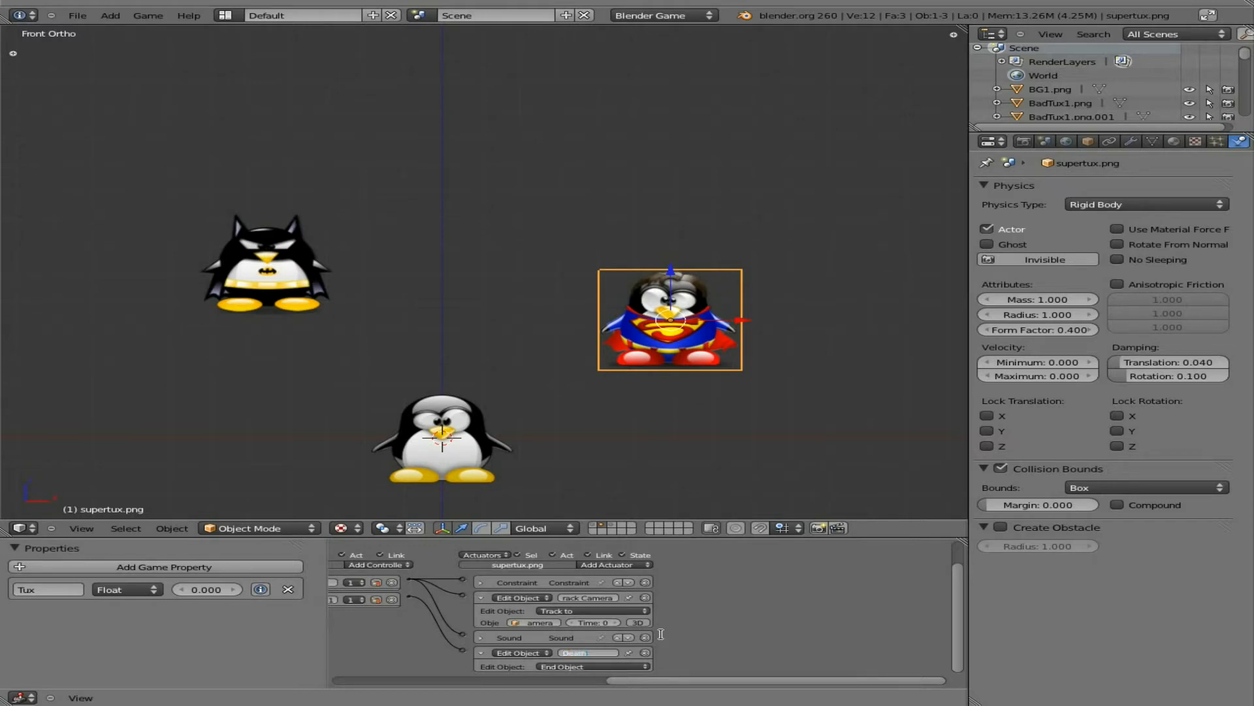
pyautogui.press('Return')
pyautogui.moveTo(531, 626); pyautogui.dragTo(442, 620, button='middle')
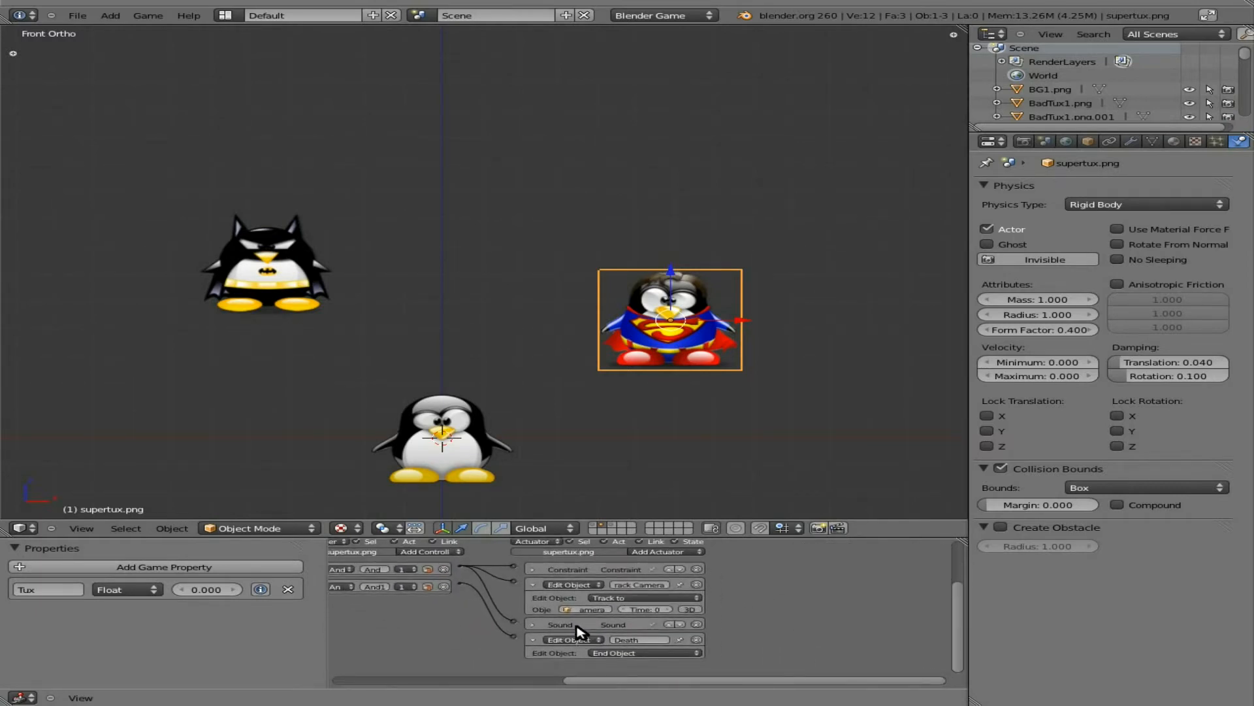
pyautogui.click(536, 624)
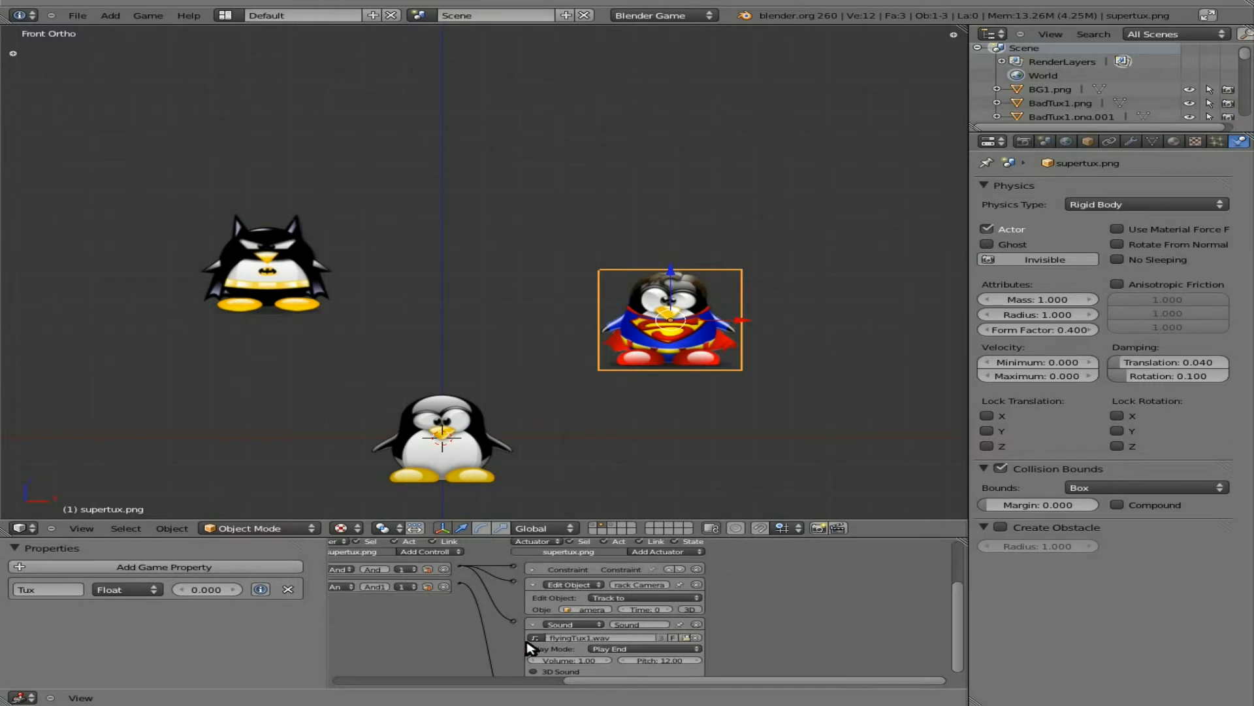
pyautogui.click(537, 625)
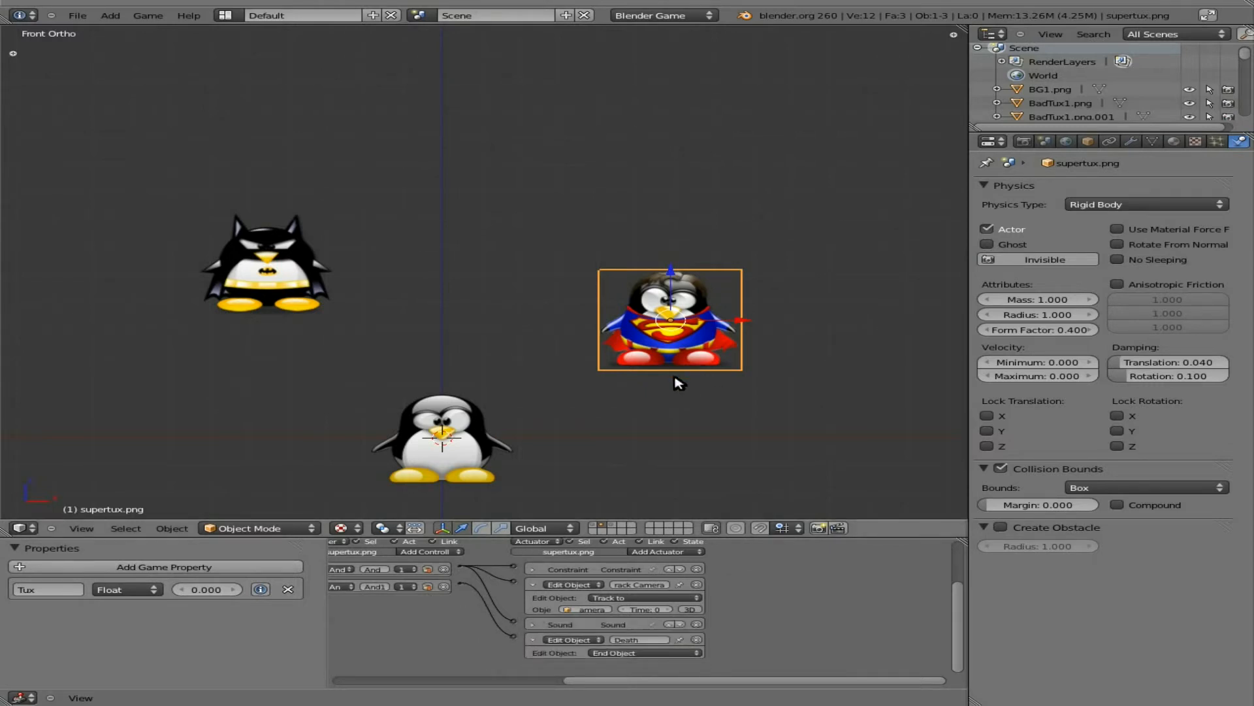
# Tilt the supertux plane clockwise into a flying pose and apply its rotation and scale
pyautogui.press('r')
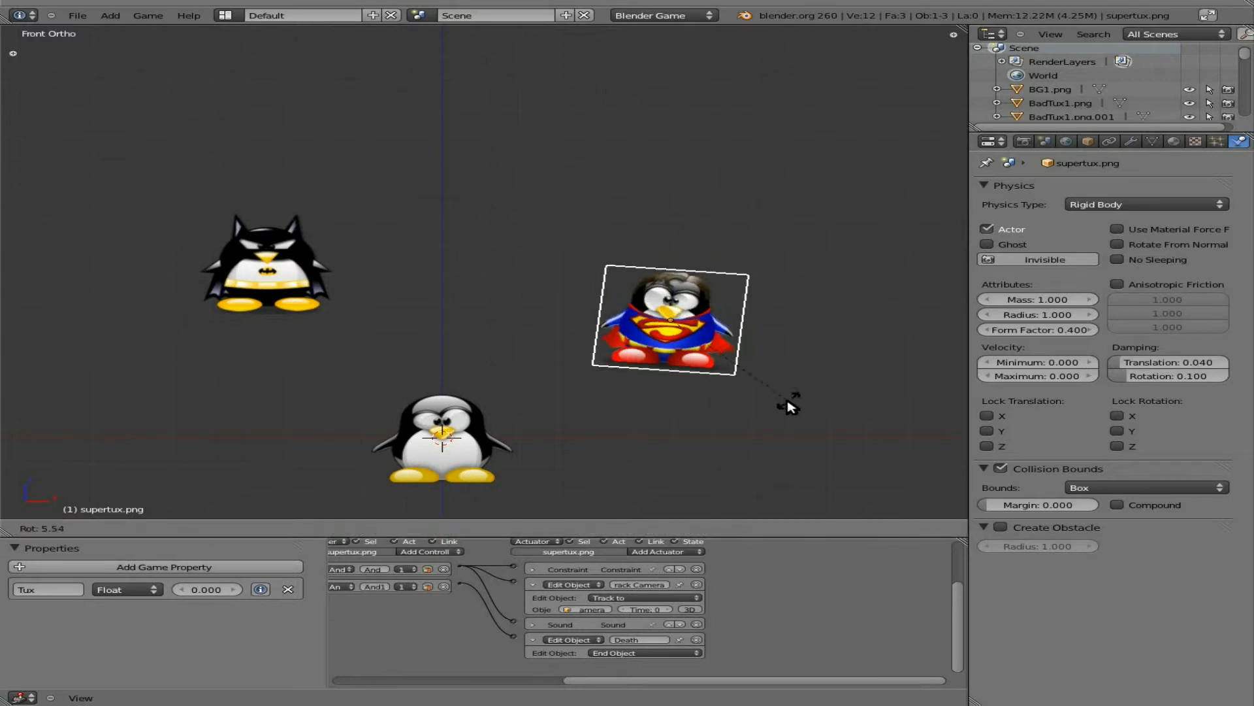
pyautogui.click(678, 431)
pyautogui.click(172, 528)
pyautogui.moveTo(224, 427)
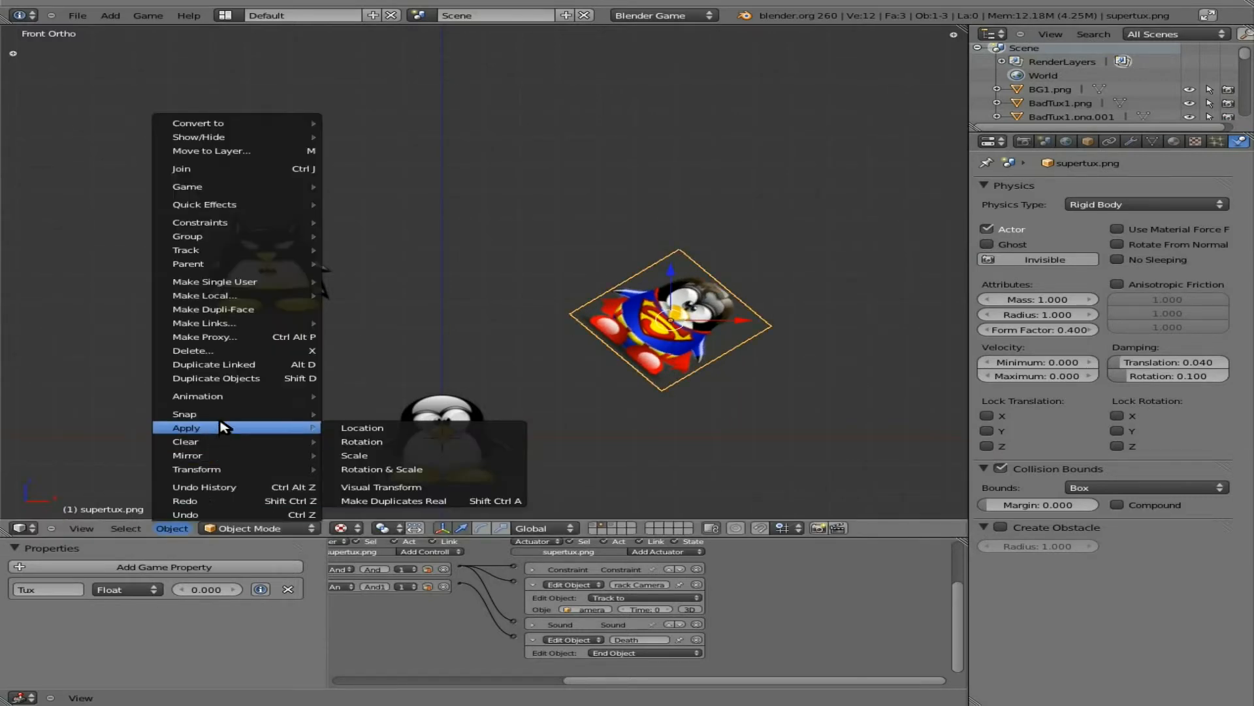
pyautogui.click(418, 468)
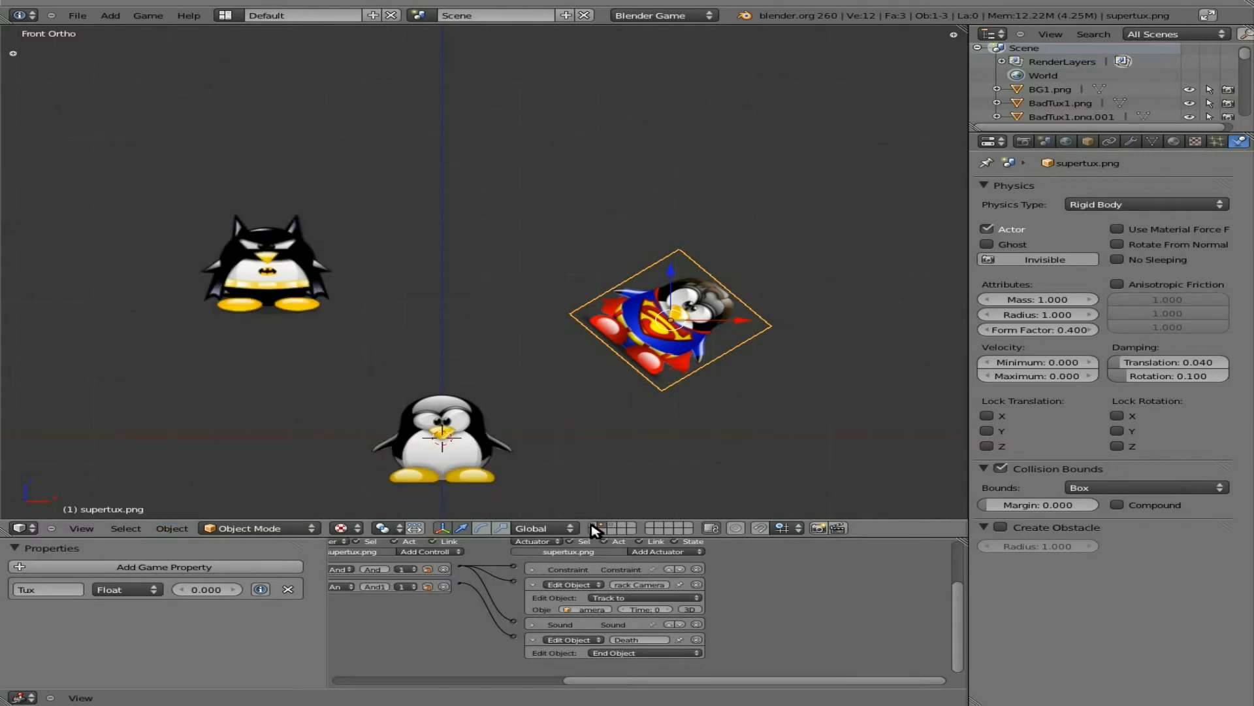
# Run the game from the first layer, raise the cannon and fire the tilted Super Tux at the tower, and stop the game
pyautogui.press('p')
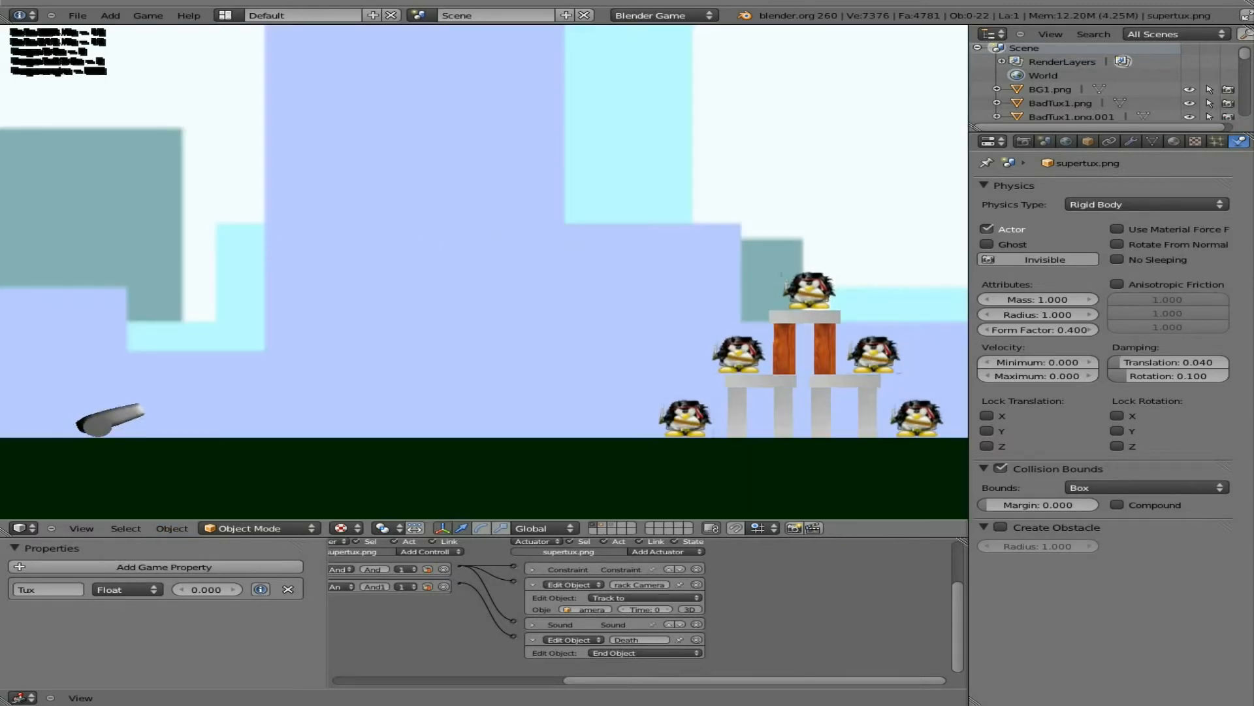
pyautogui.press('Up')
pyautogui.press('space')
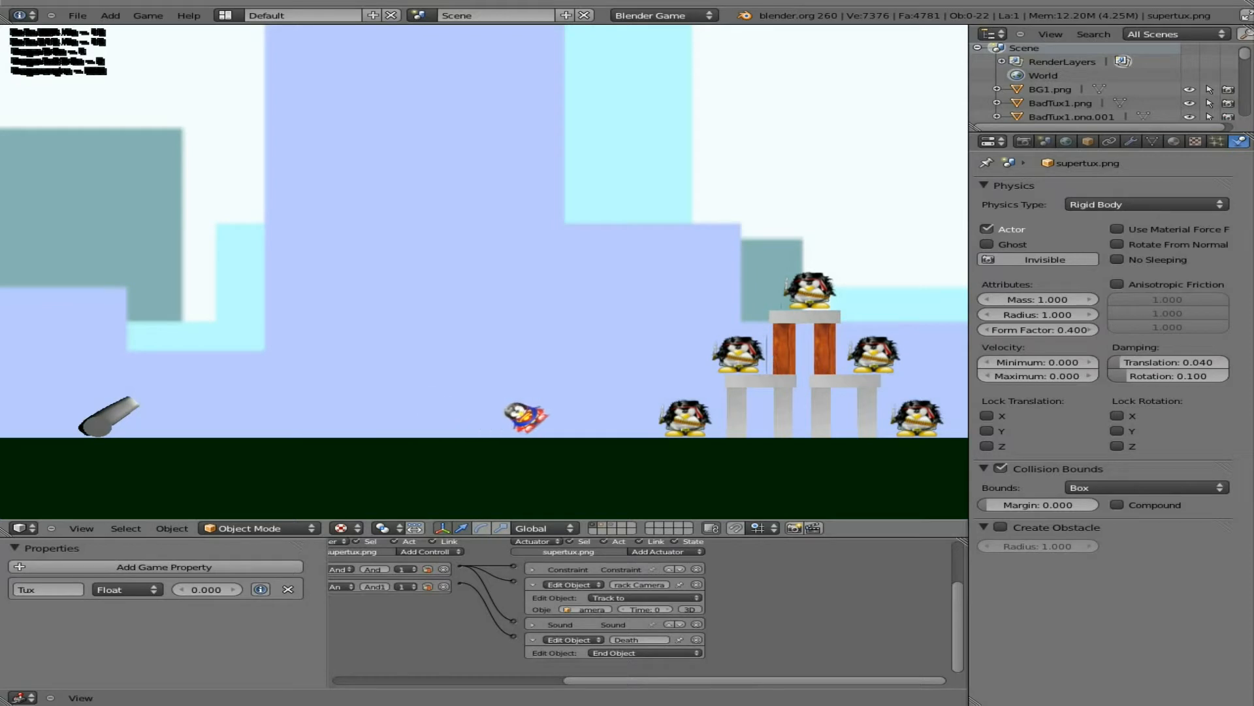
pyautogui.press('Up')
pyautogui.press('space')
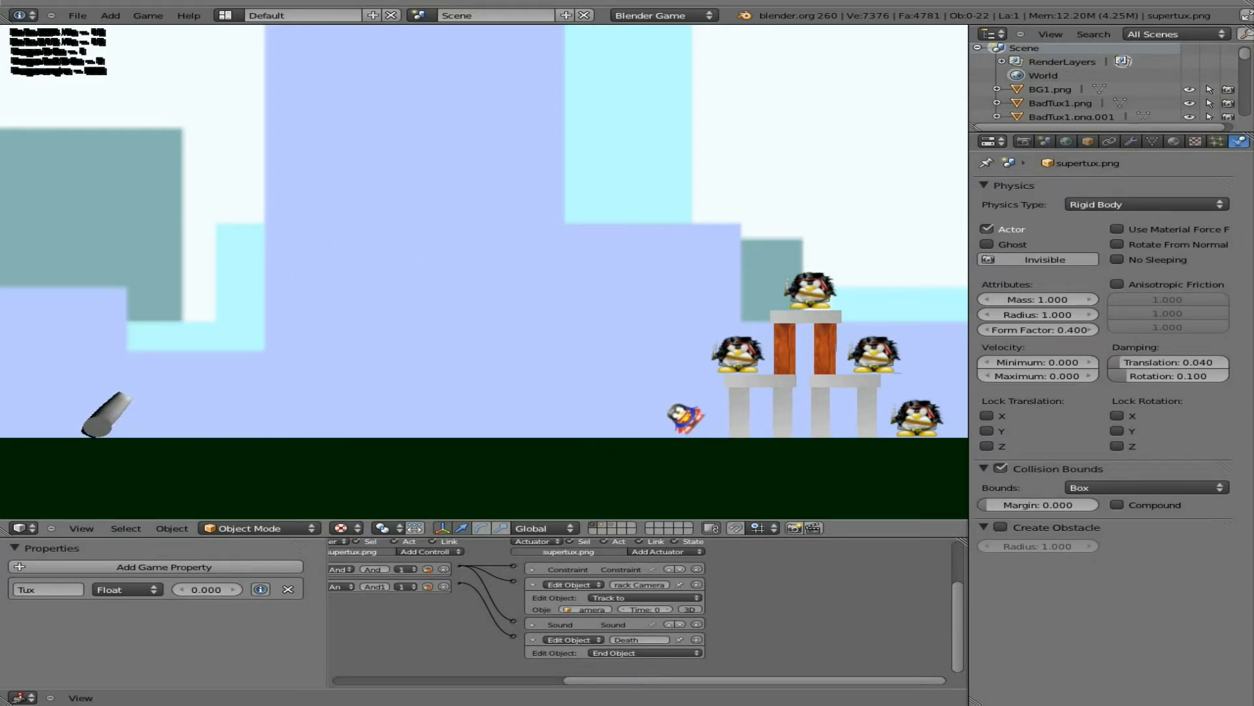
pyautogui.press('Escape')
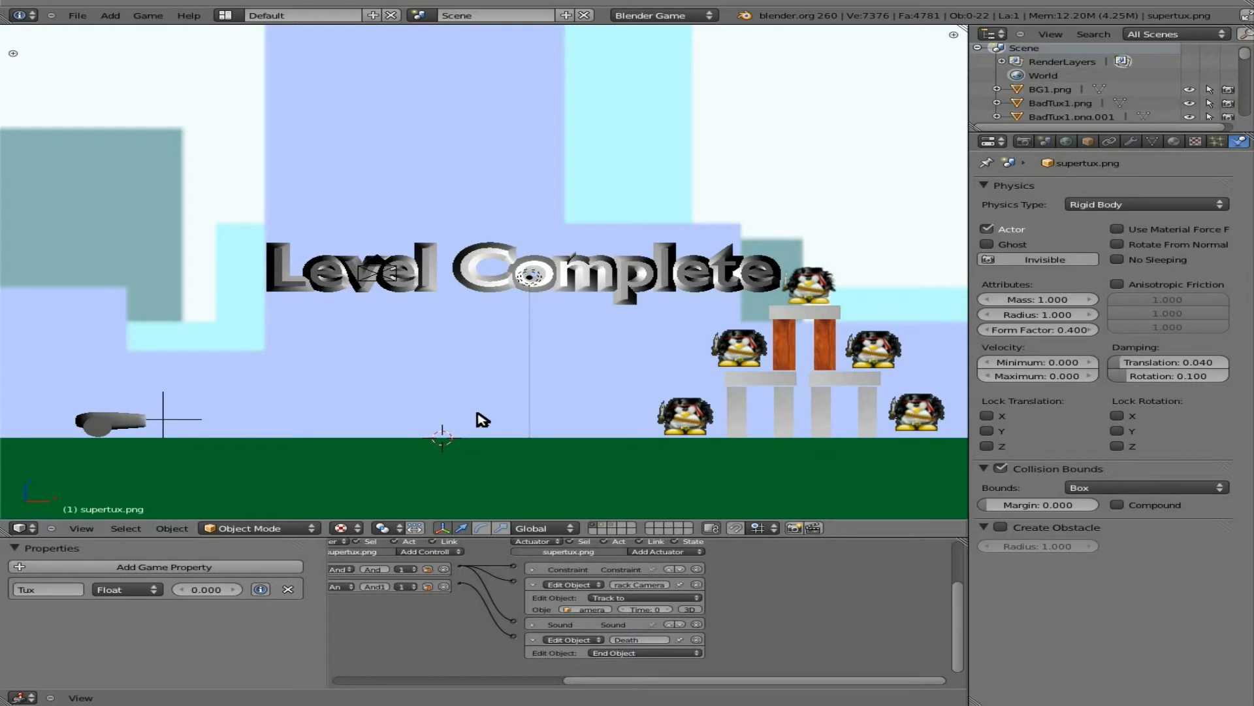
# On the second layer, import supertux.png again as a plane with Shadeless, Use alpha and Premultiply enabled
pyautogui.click(613, 522)
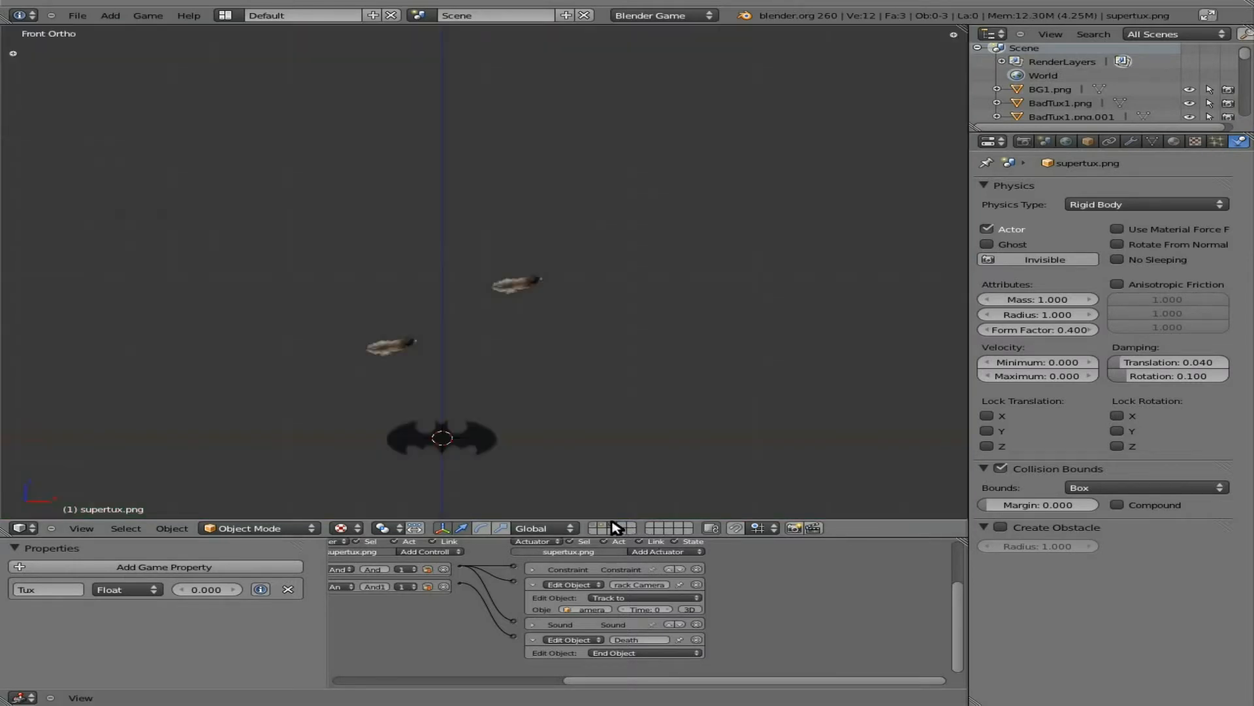
pyautogui.click(604, 527)
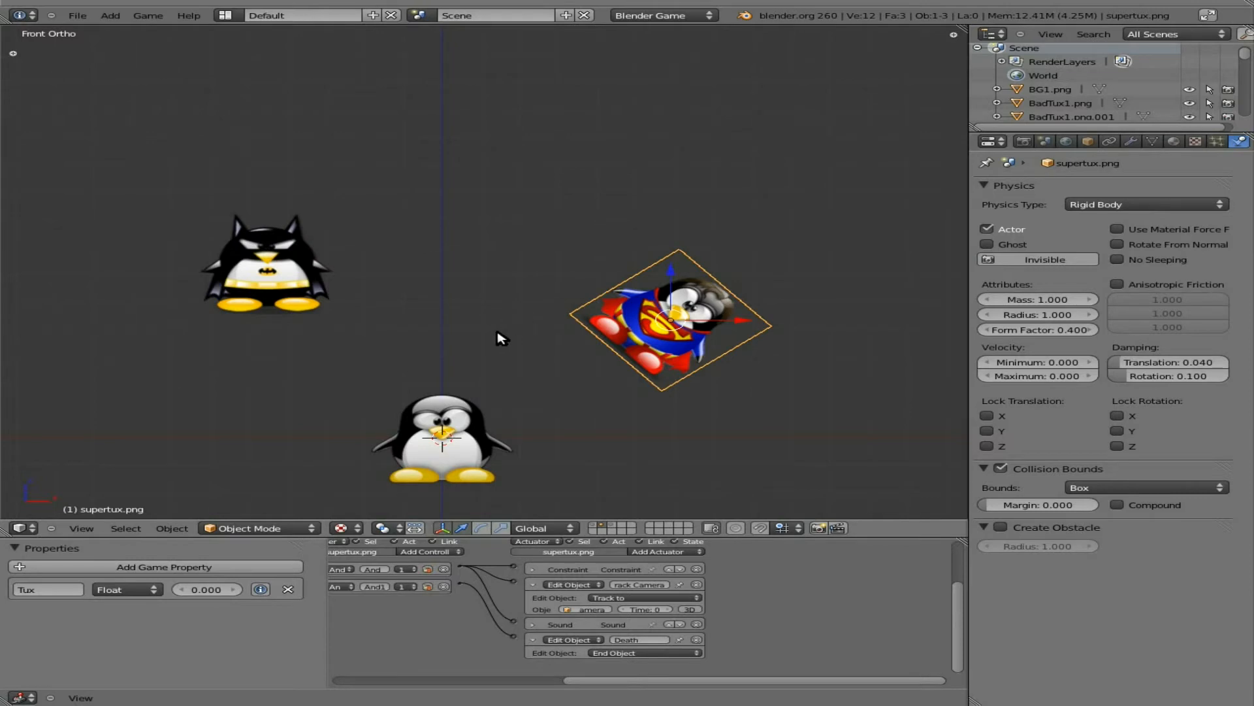
pyautogui.press('space')
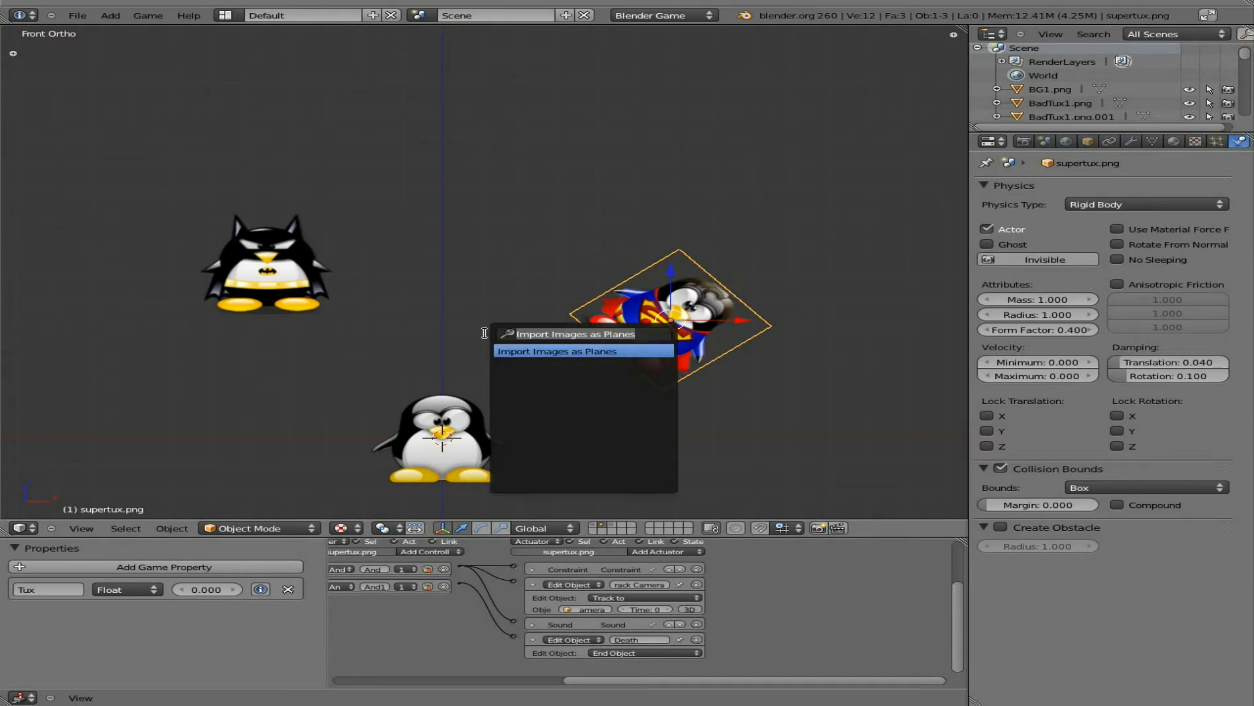
pyautogui.click(547, 352)
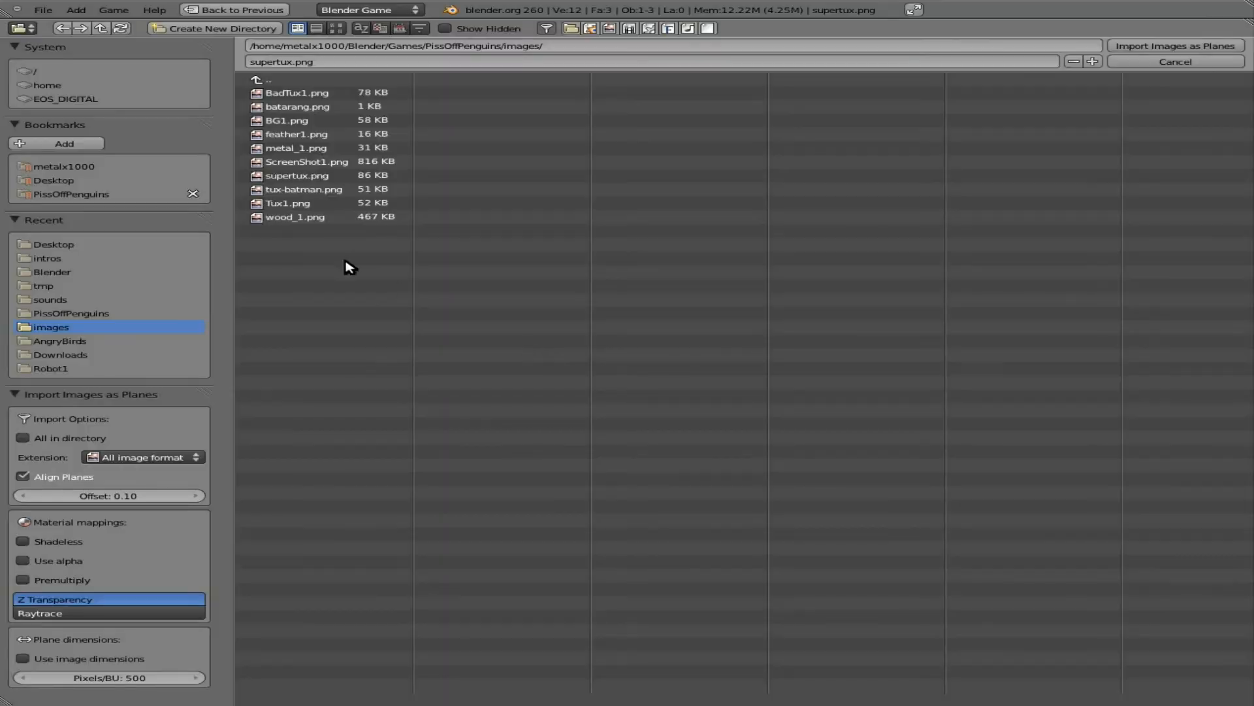
pyautogui.click(308, 177)
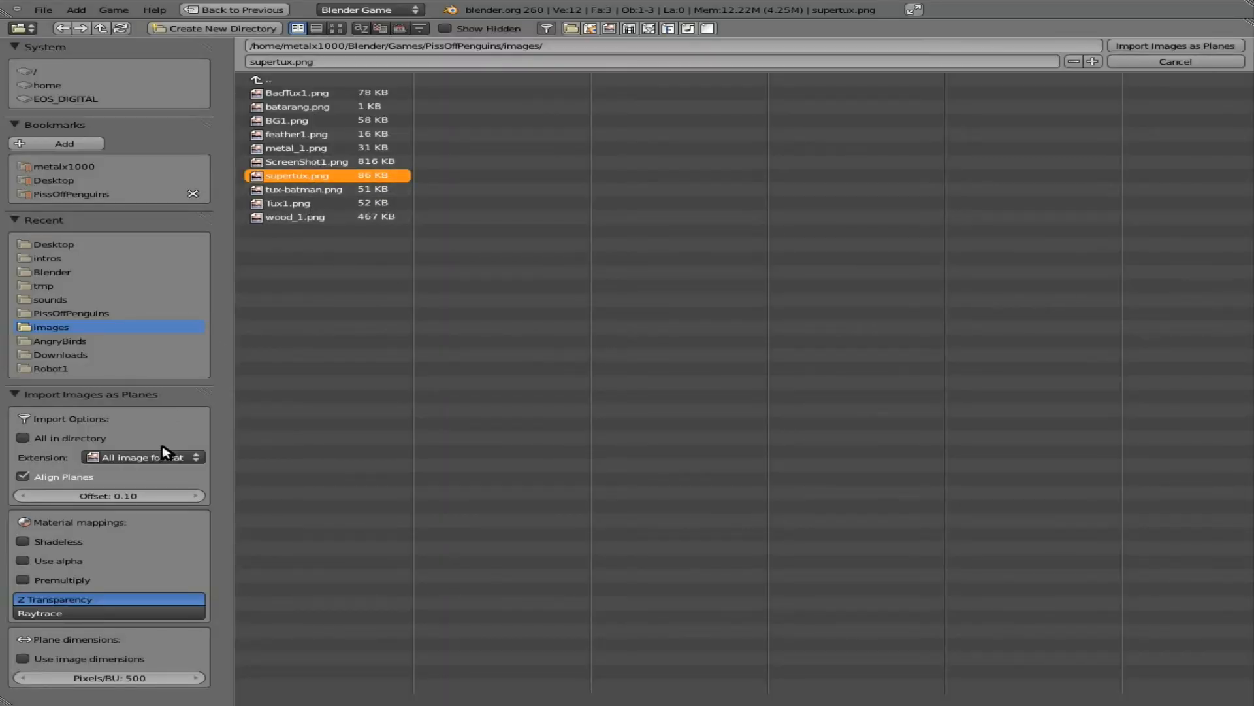
pyautogui.click(37, 542)
pyautogui.click(26, 560)
pyautogui.click(26, 580)
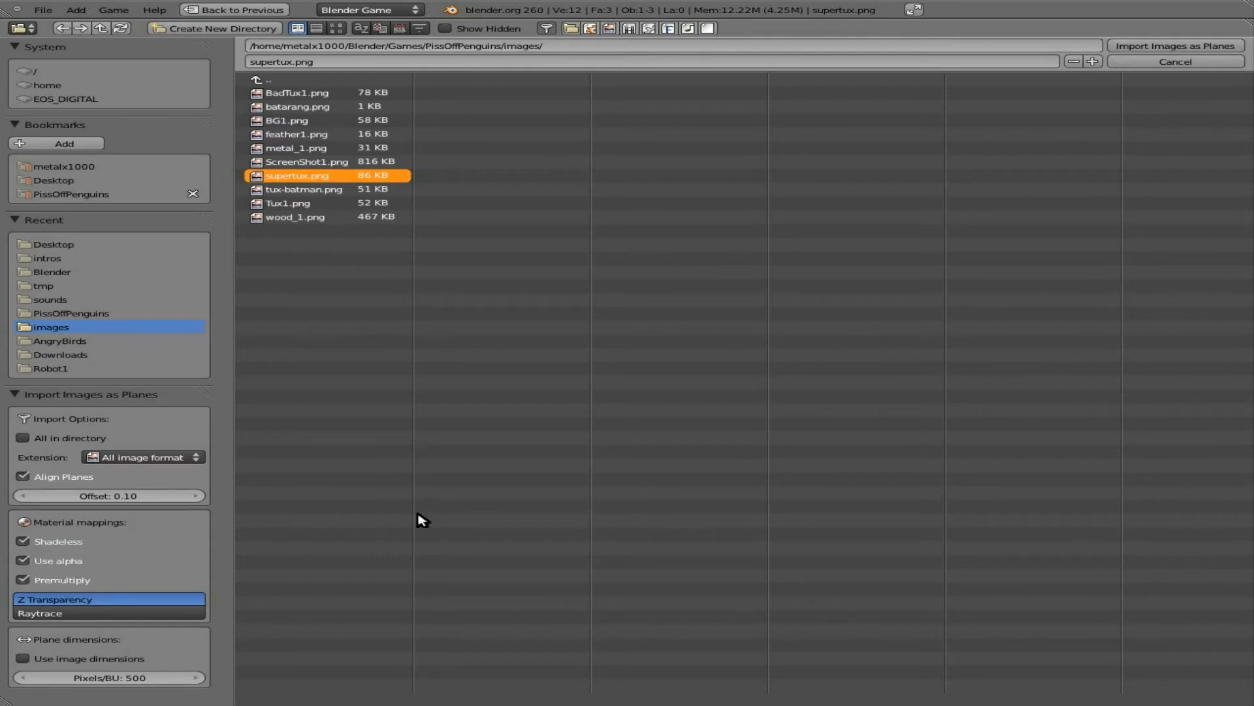
pyautogui.click(1189, 45)
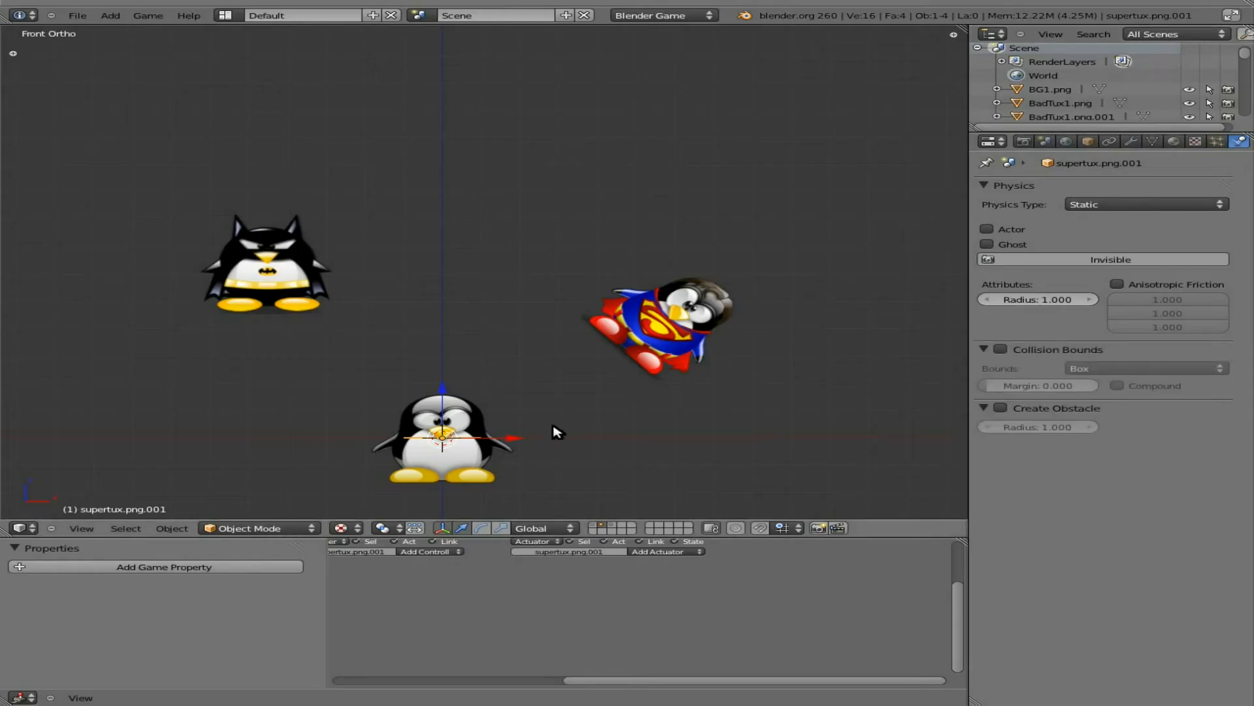
# Rotate the new supertux plane 90° about X, place it between the Batman and tilted Super Tux penguins, and enlarge it slightly
pyautogui.press('r')
pyautogui.press('x')
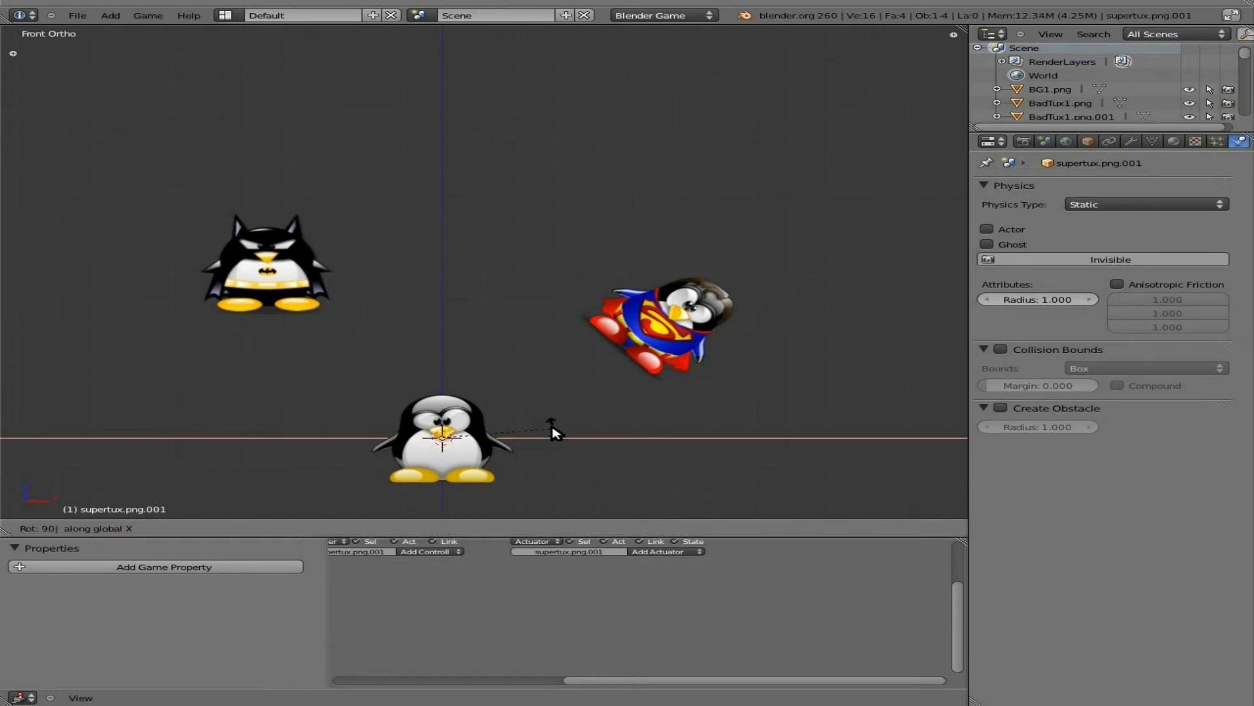
pyautogui.press('Return')
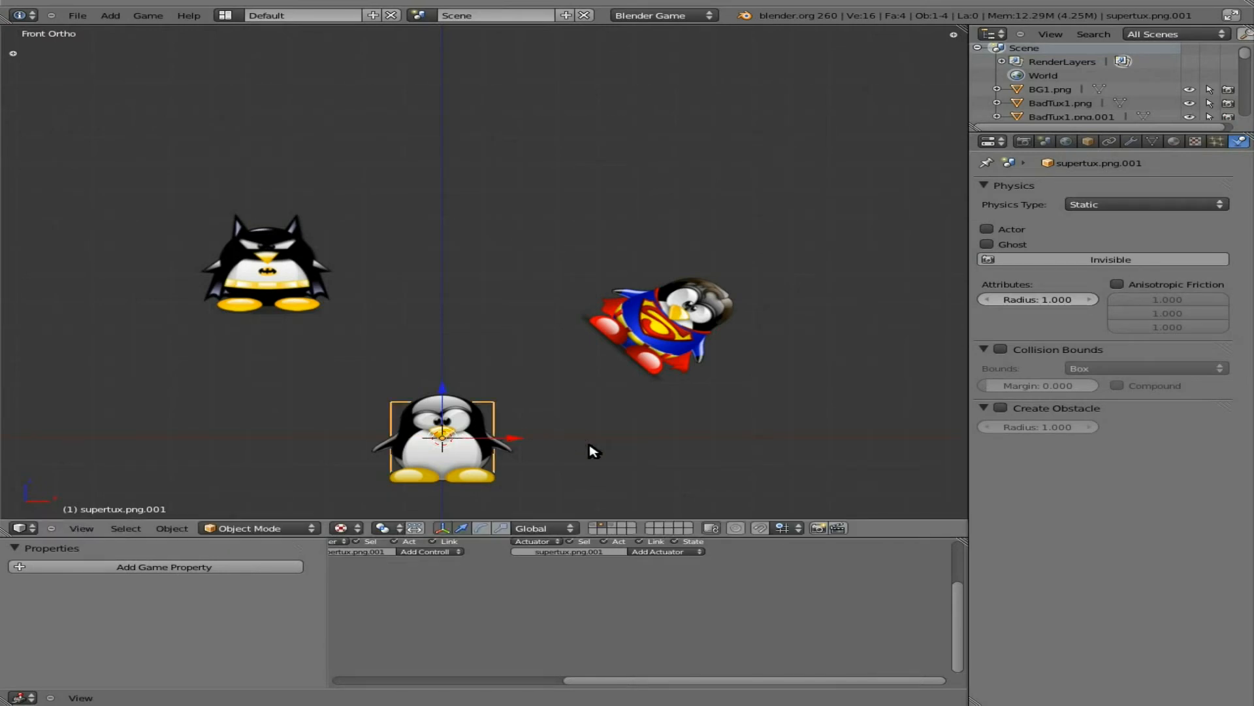
pyautogui.press('g')
pyautogui.click(666, 302)
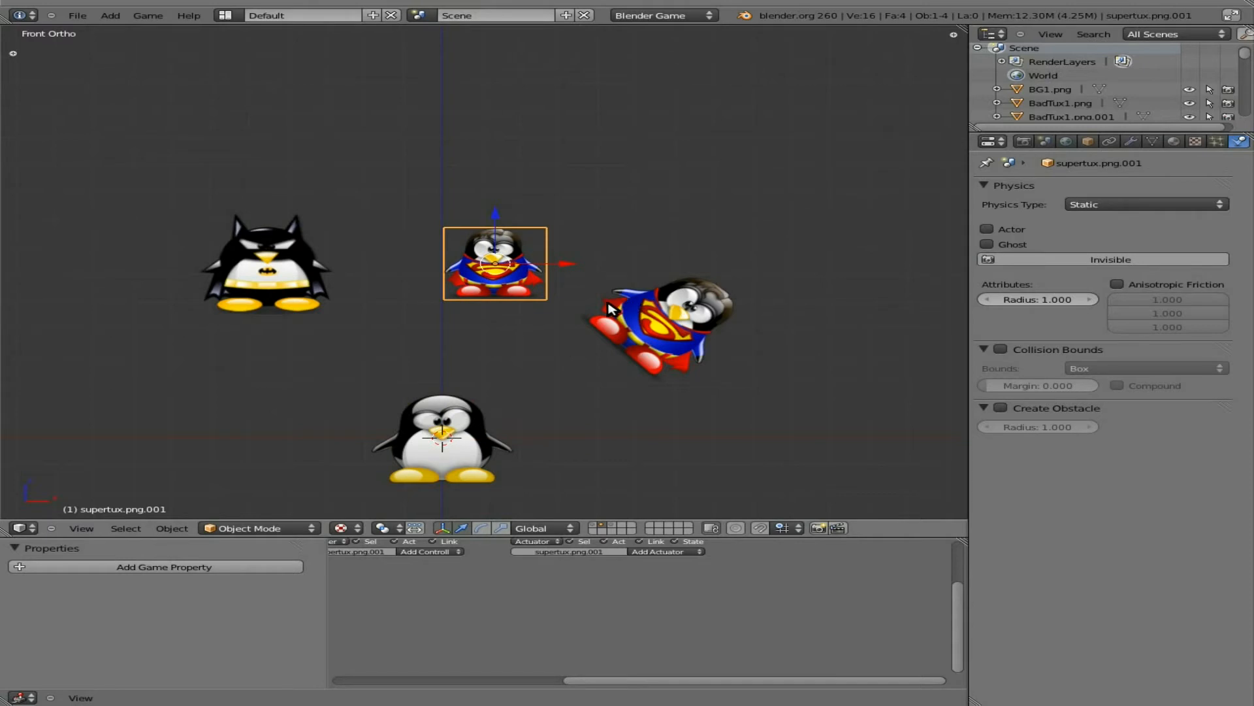
pyautogui.rightClick(673, 317)
pyautogui.rightClick(540, 290)
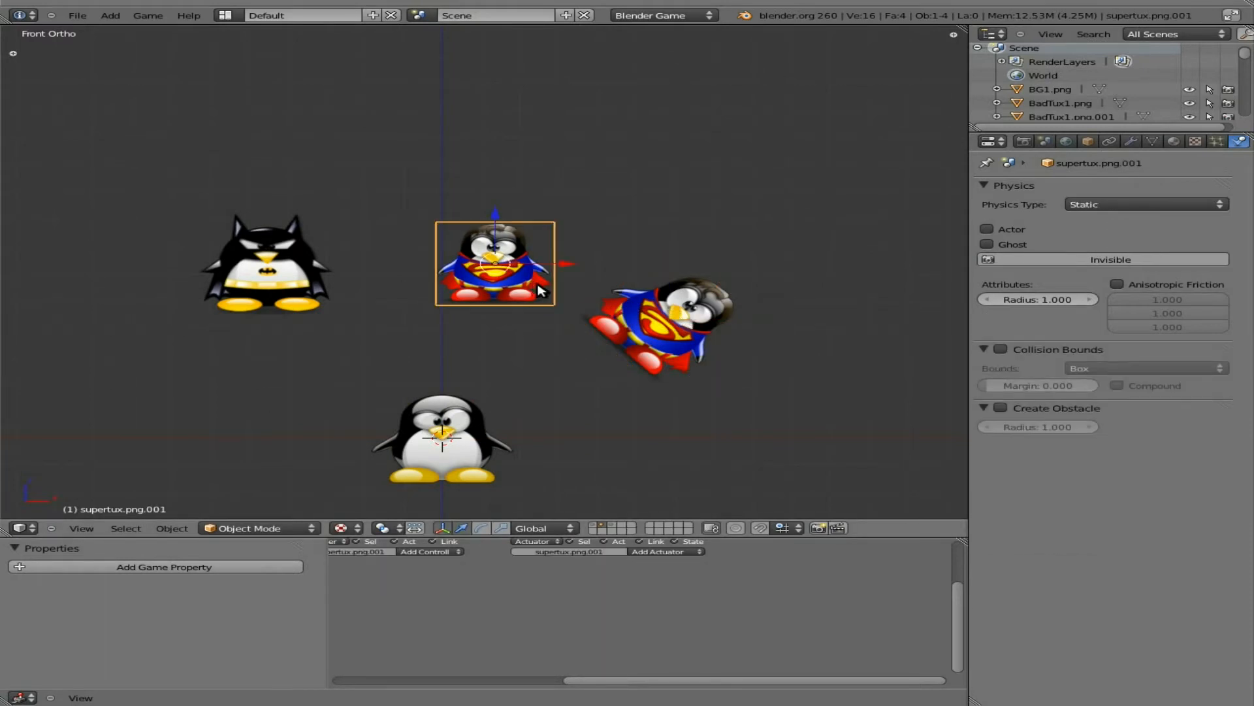
# Copy the logic bricks from the tilted supertux.png plane to the upright supertux.png.001 plane
pyautogui.keyDown('shift'); pyautogui.rightClick(657, 327); pyautogui.keyUp('shift')
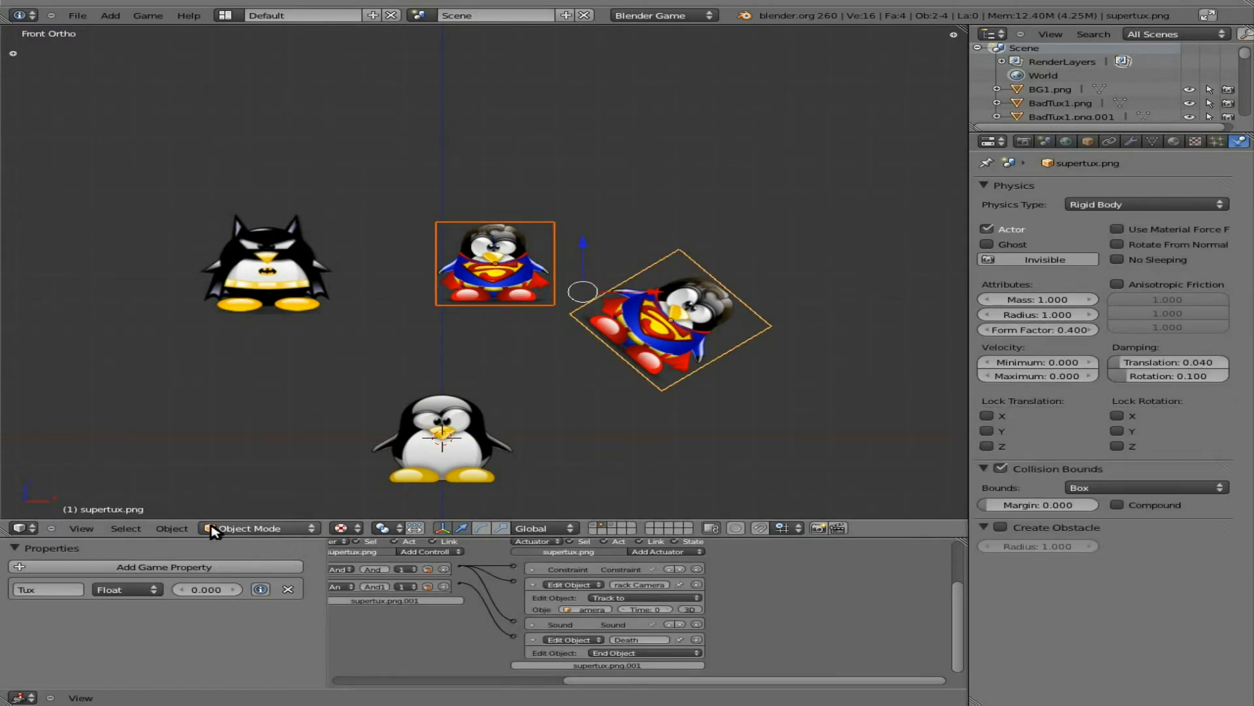
pyautogui.click(172, 528)
pyautogui.moveTo(235, 203)
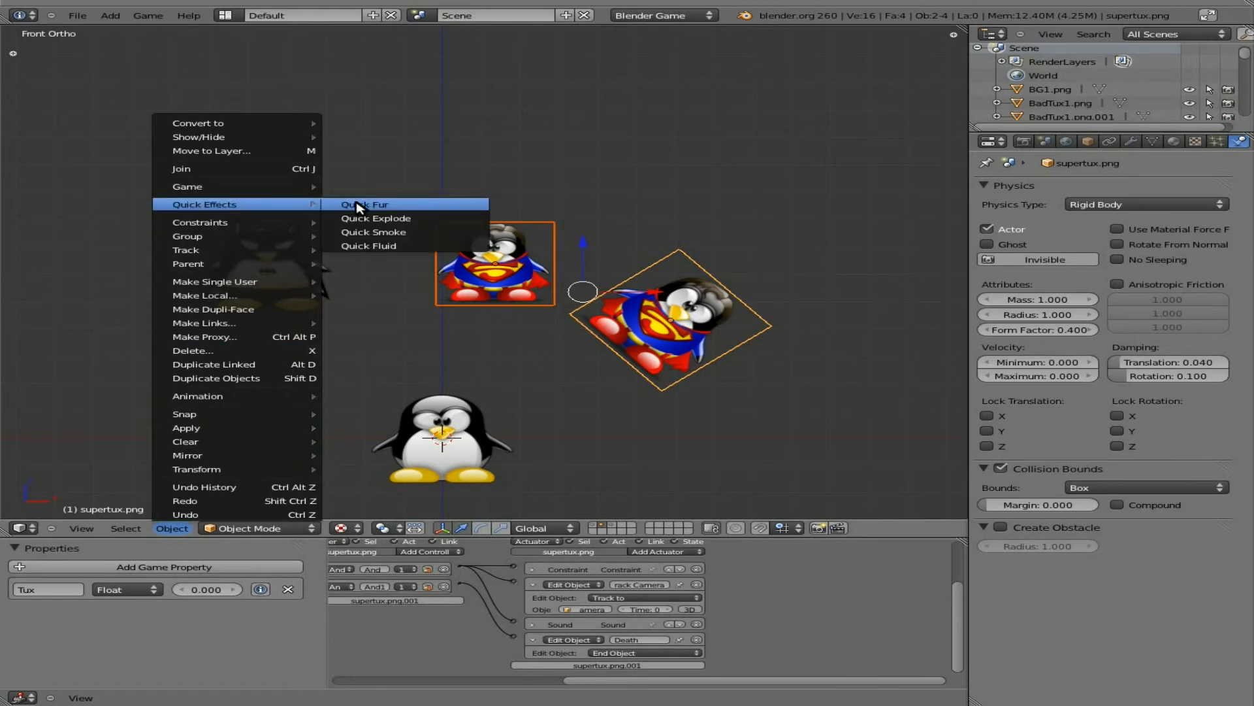
pyautogui.moveTo(286, 187)
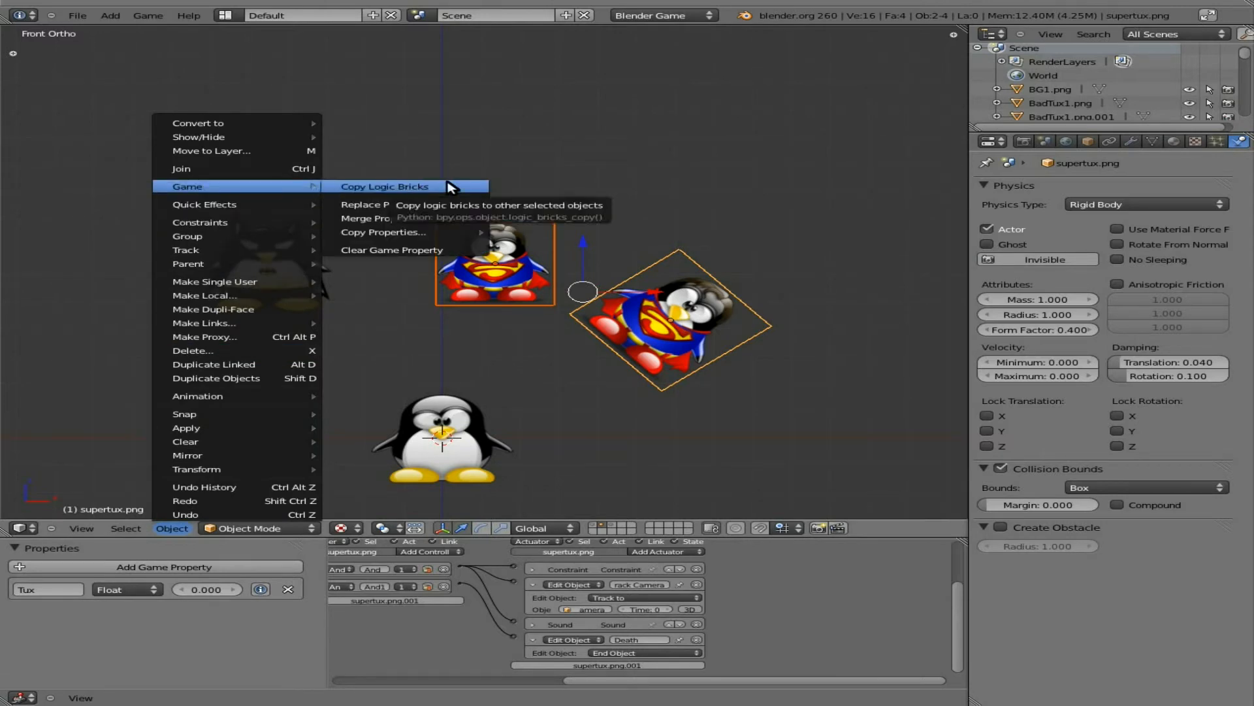
pyautogui.click(412, 188)
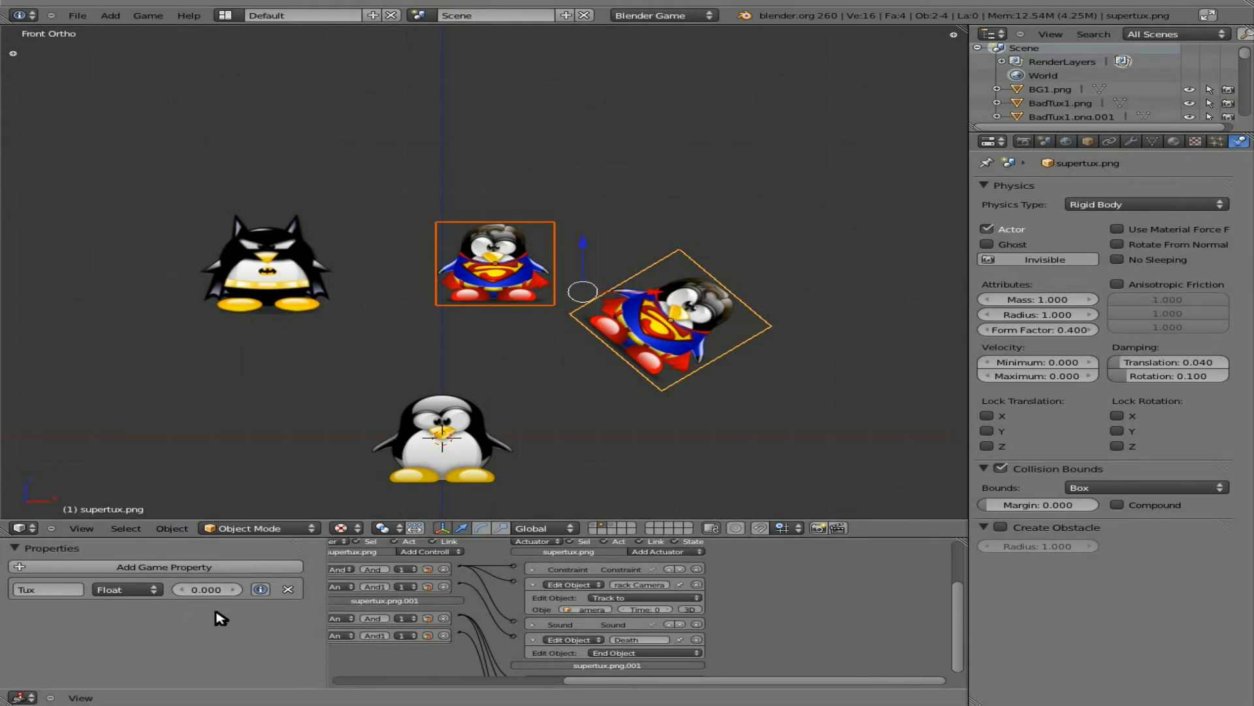
# Add a Float game property named Tux to the upright supertux.png.001 plane
pyautogui.rightClick(518, 302)
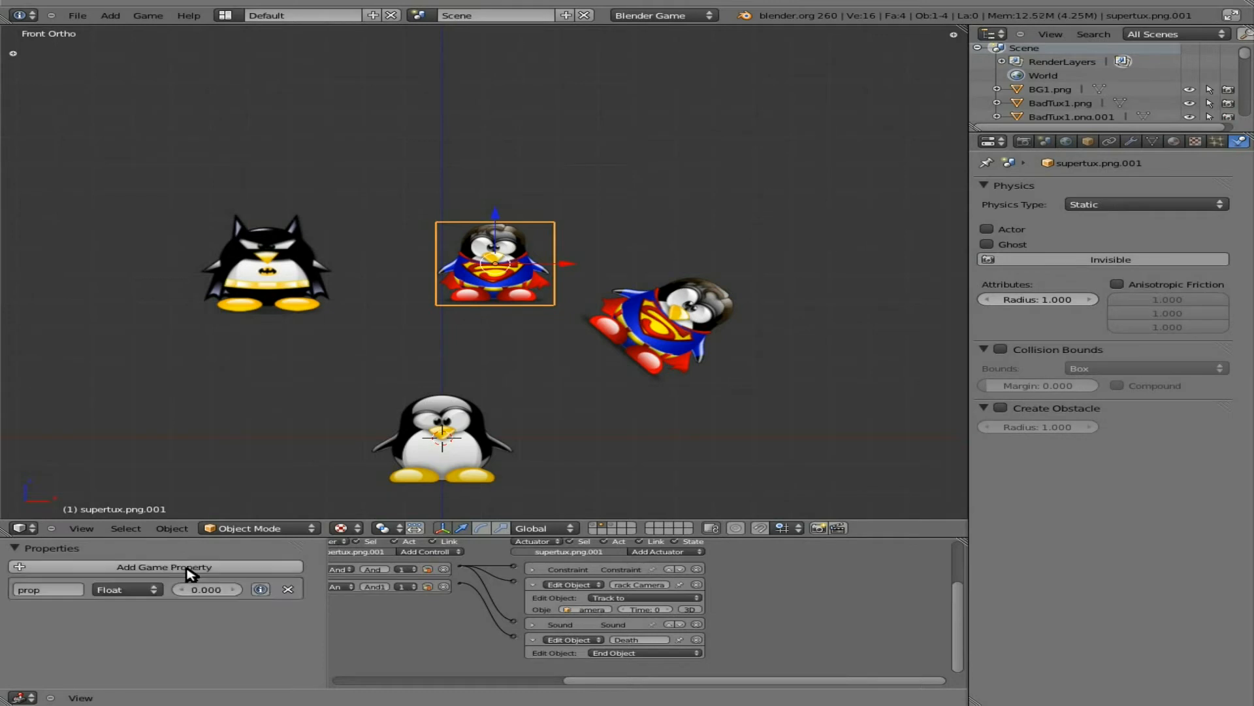
pyautogui.click(72, 588)
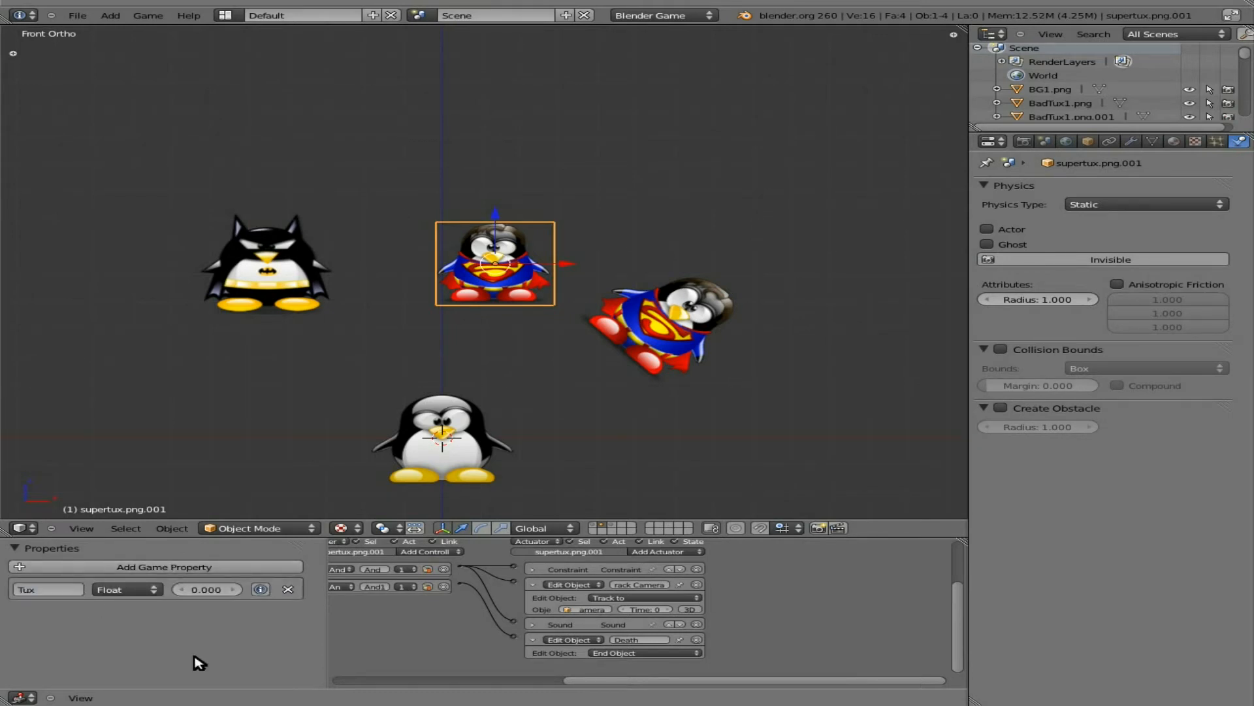
# Delete the tilted supertux.png plane, keeping only the upright Super Tux copy
pyautogui.rightClick(647, 344)
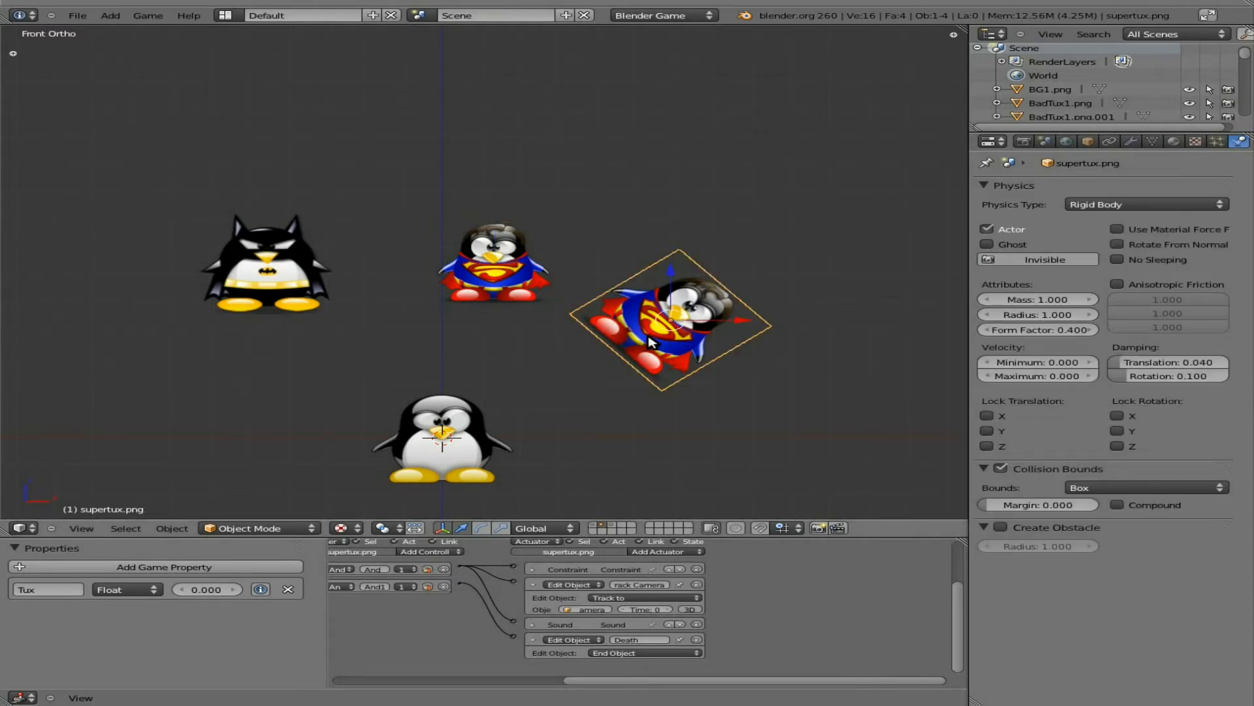
pyautogui.press('x')
pyautogui.click(647, 345)
# Rotate the upright supertux.png.001 plane clockwise into a tilted flying pose and apply its rotation and scale
pyautogui.rightClick(499, 279)
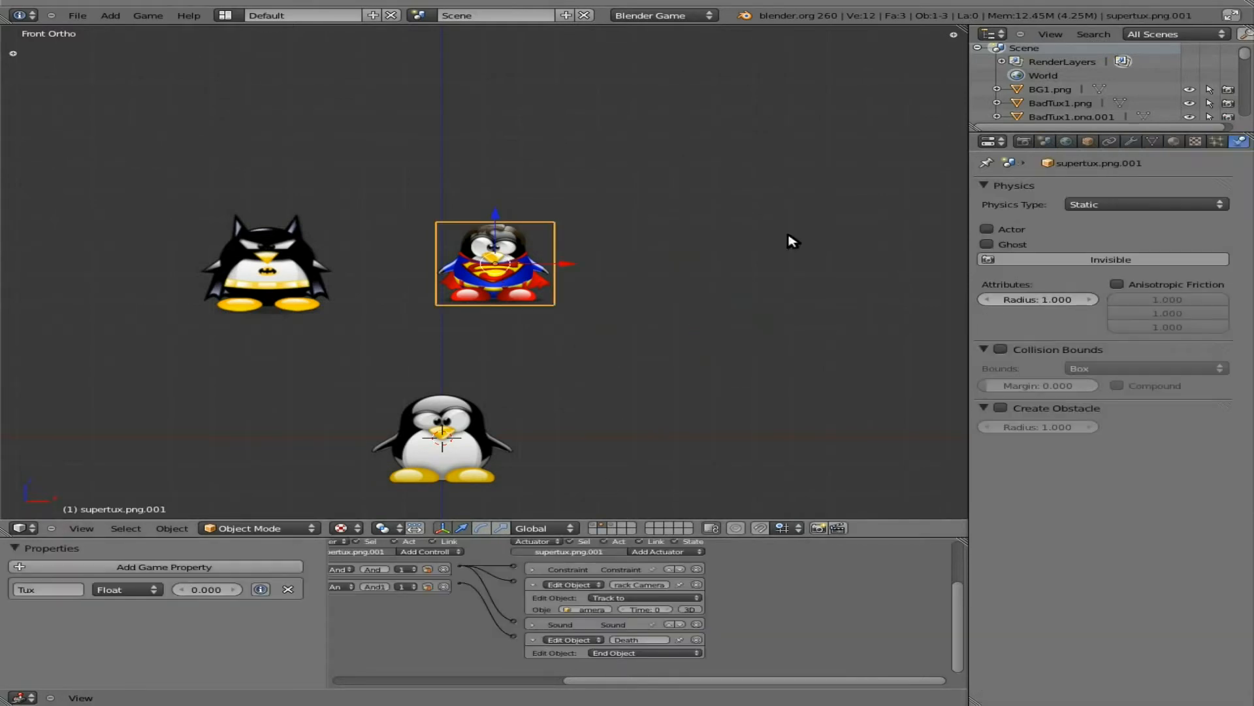
pyautogui.press('r')
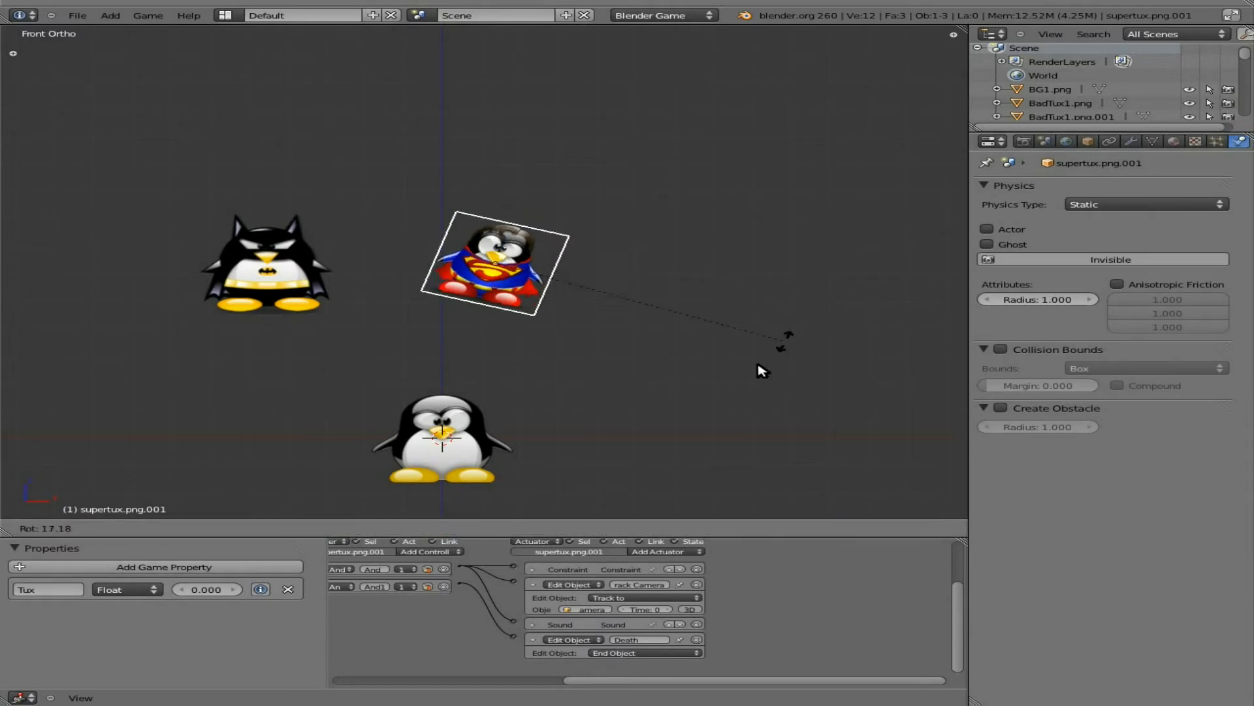
pyautogui.click(638, 415)
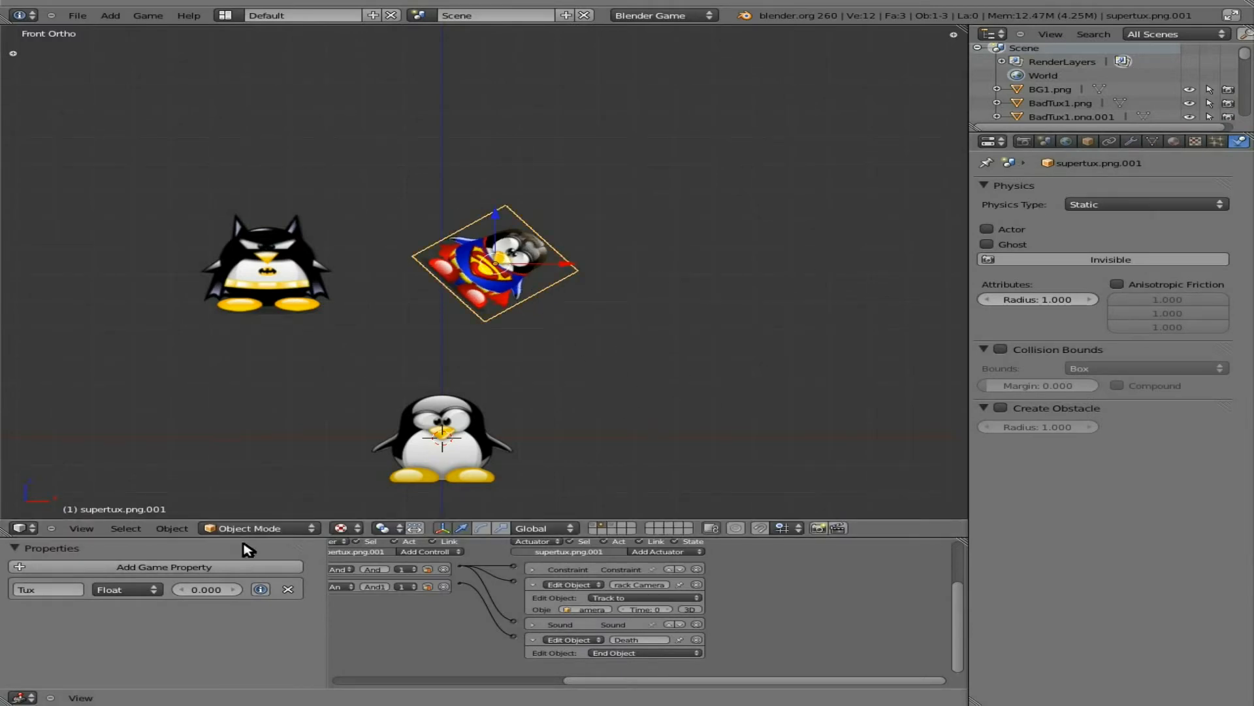
pyautogui.click(172, 528)
pyautogui.moveTo(216, 429)
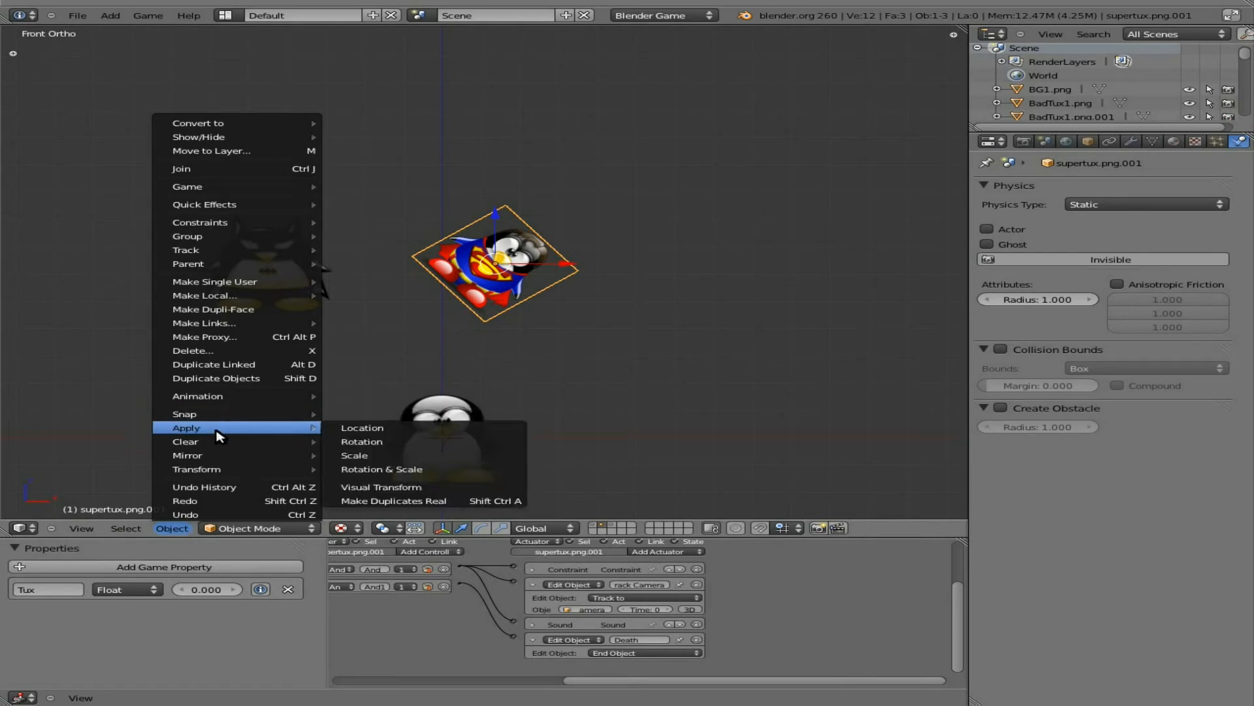
pyautogui.click(426, 468)
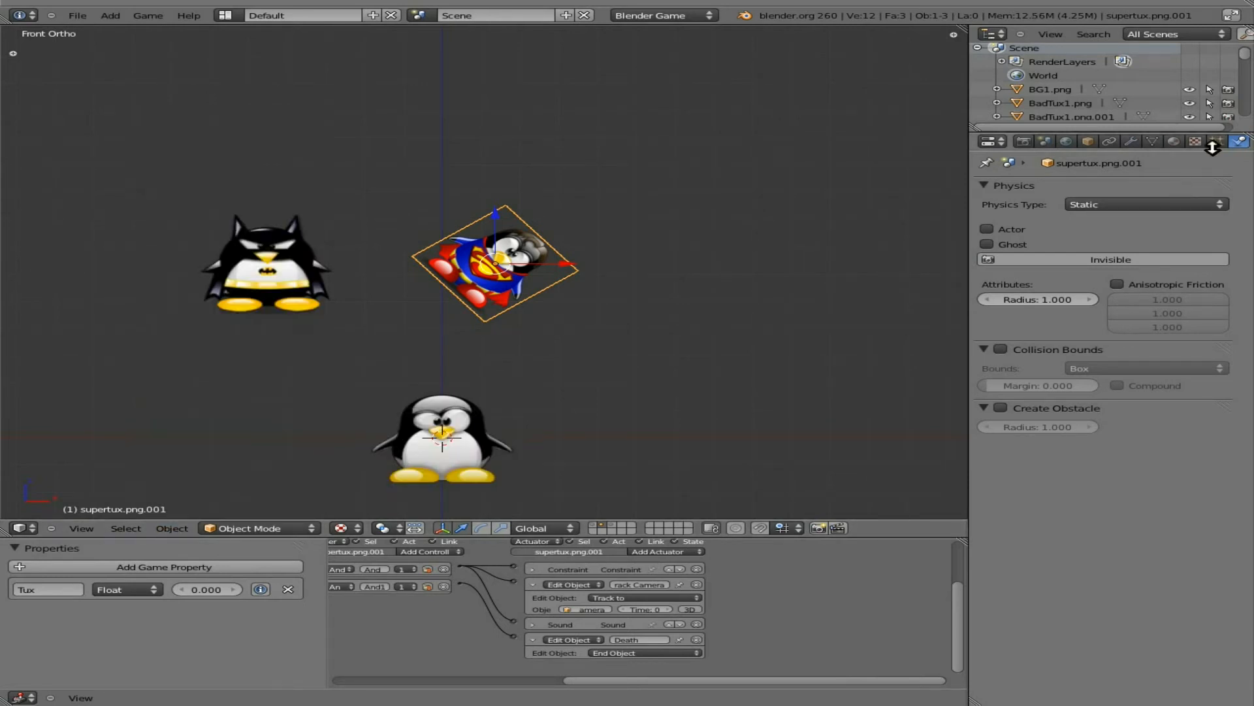
# Set the supertux.png.001 plane's physics type to Rigid Body and enable its Box collision bounds
pyautogui.click(1161, 203)
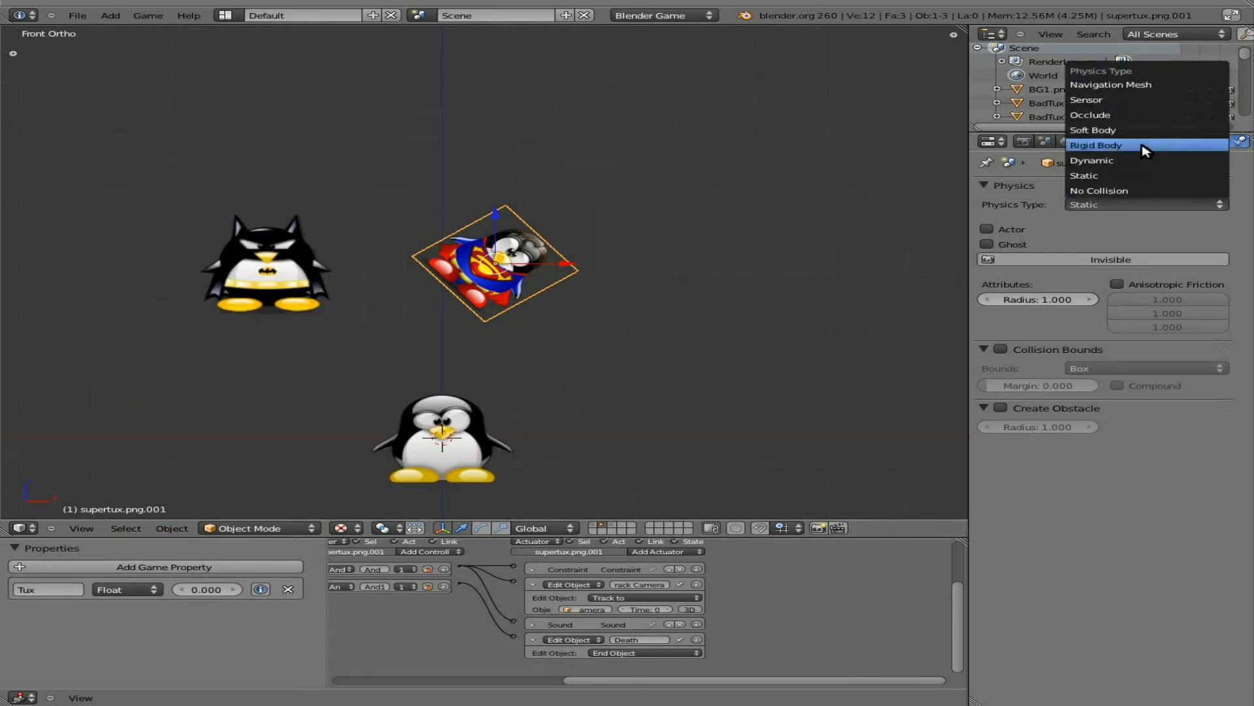
pyautogui.click(1110, 145)
pyautogui.click(1000, 468)
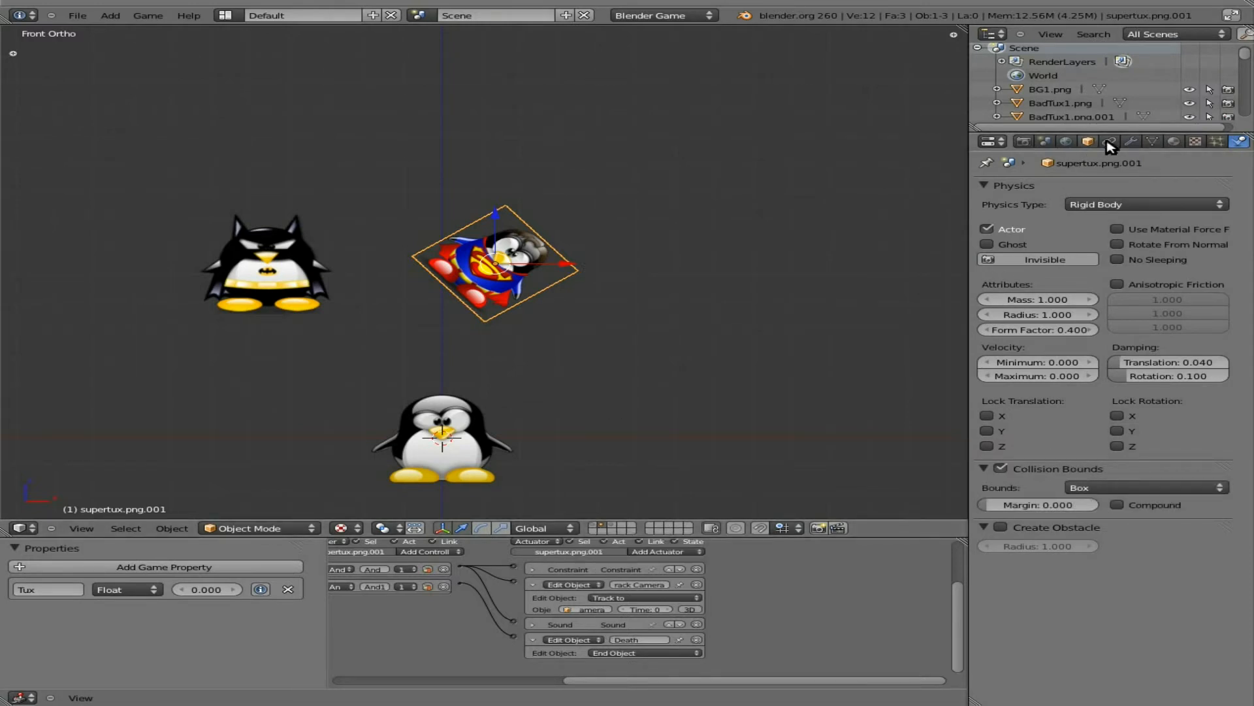
# Rename the supertux.png.001 object as supertux
pyautogui.click(1086, 142)
pyautogui.click(1110, 186)
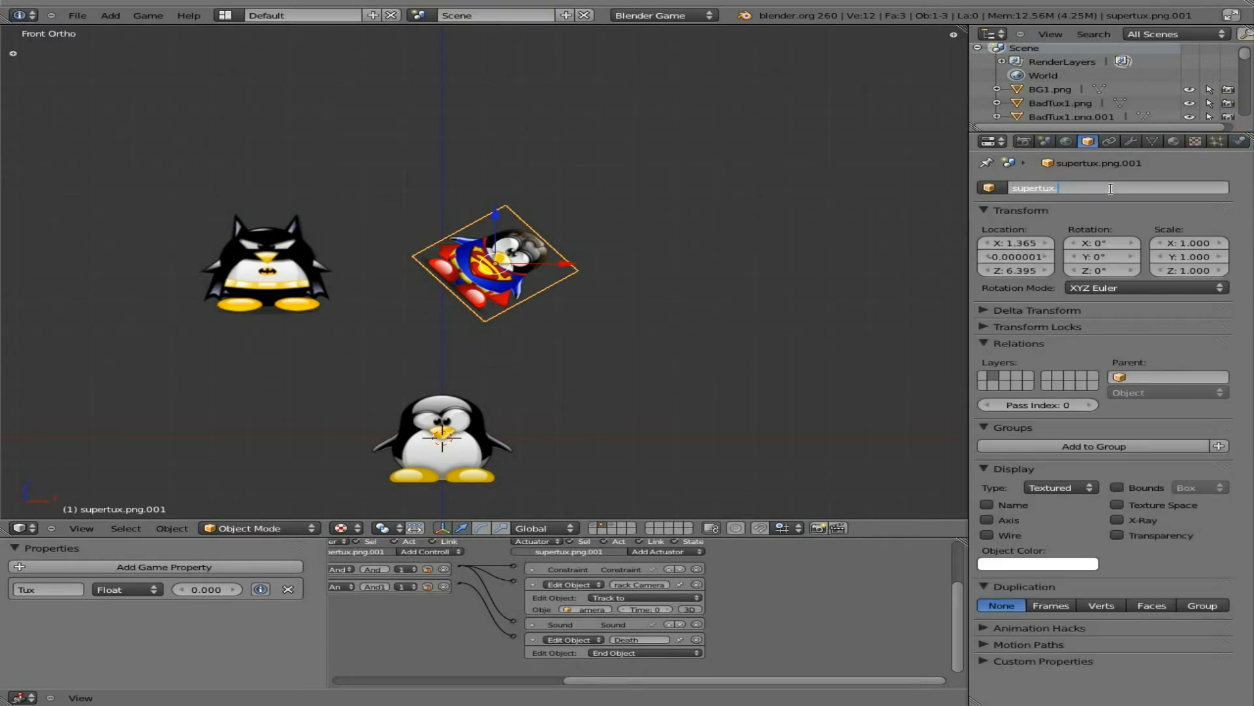
pyautogui.press('Return')
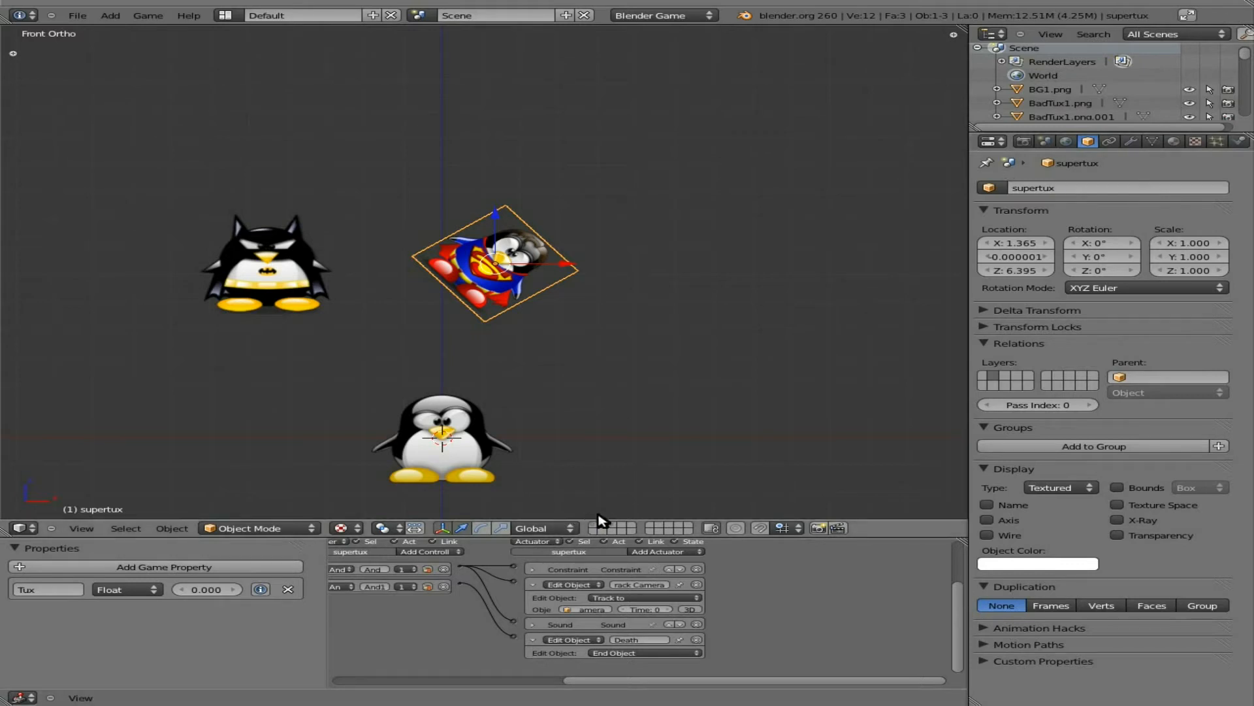
# On the first layer, set supertux as the object added by the Player empty's Shoot Tux actuator
pyautogui.press('p')
pyautogui.rightClick(180, 426)
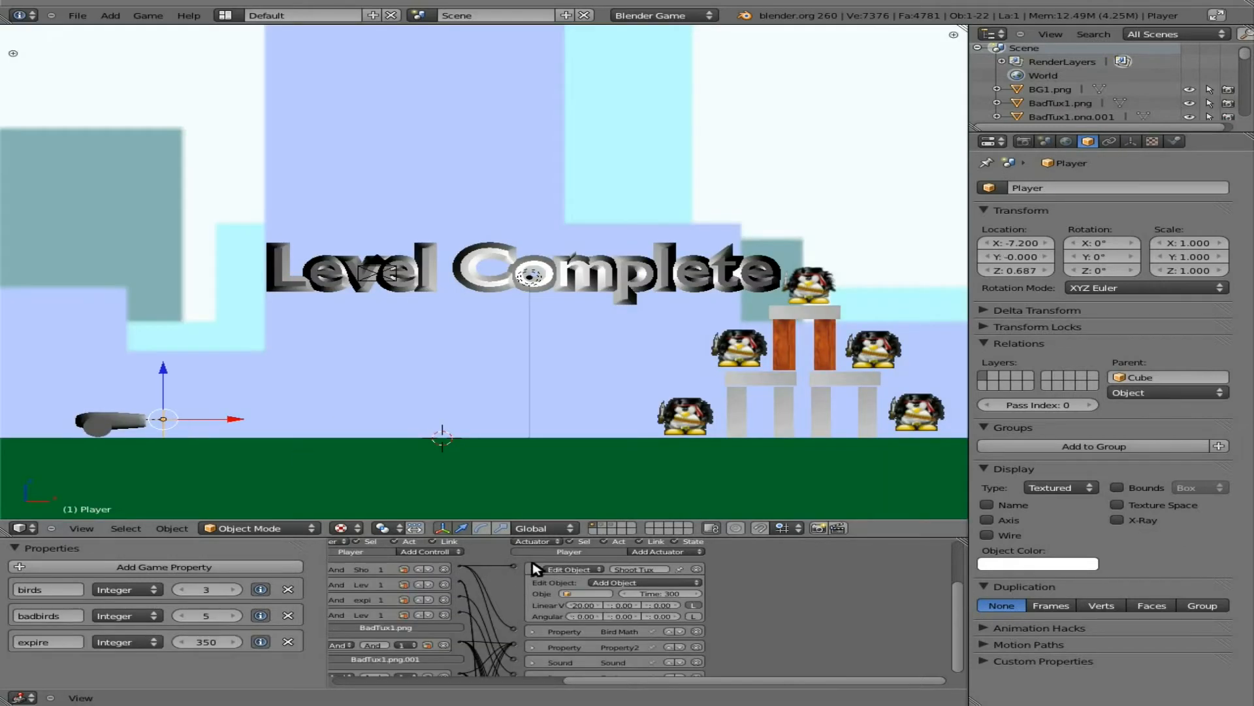
pyautogui.click(591, 593)
pyautogui.scroll(-16, 604, 634)
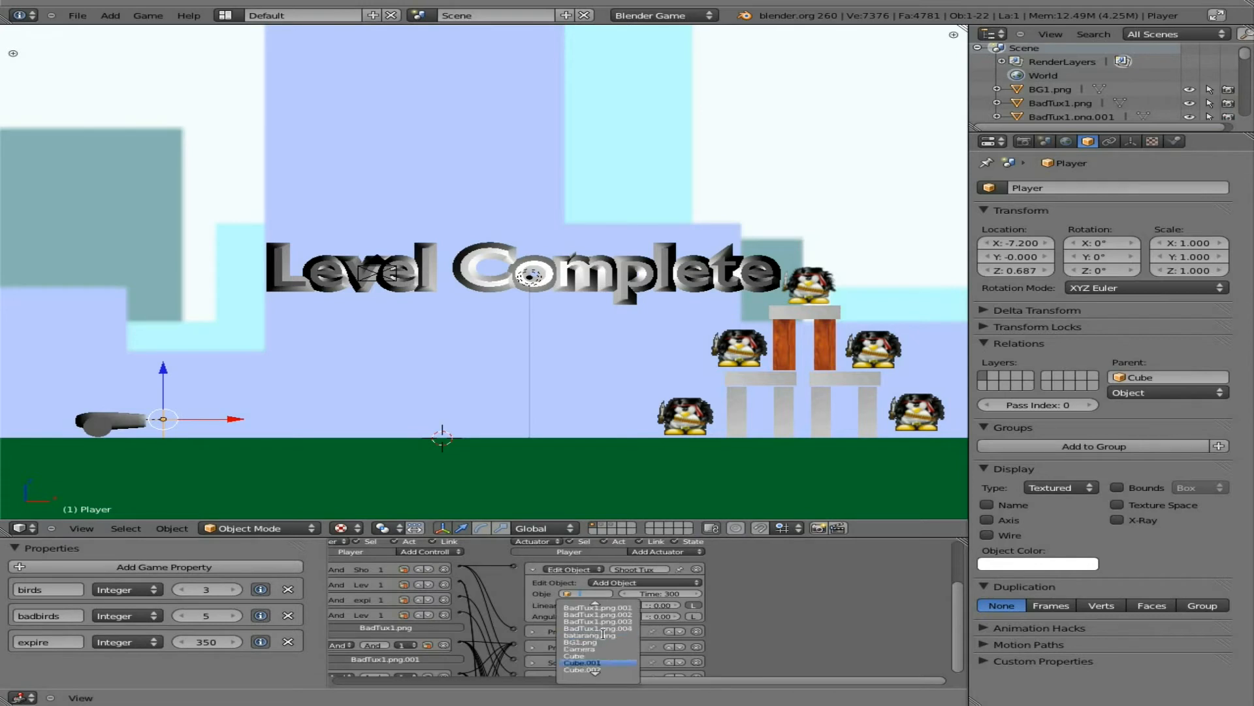
pyautogui.scroll(-8, 604, 634)
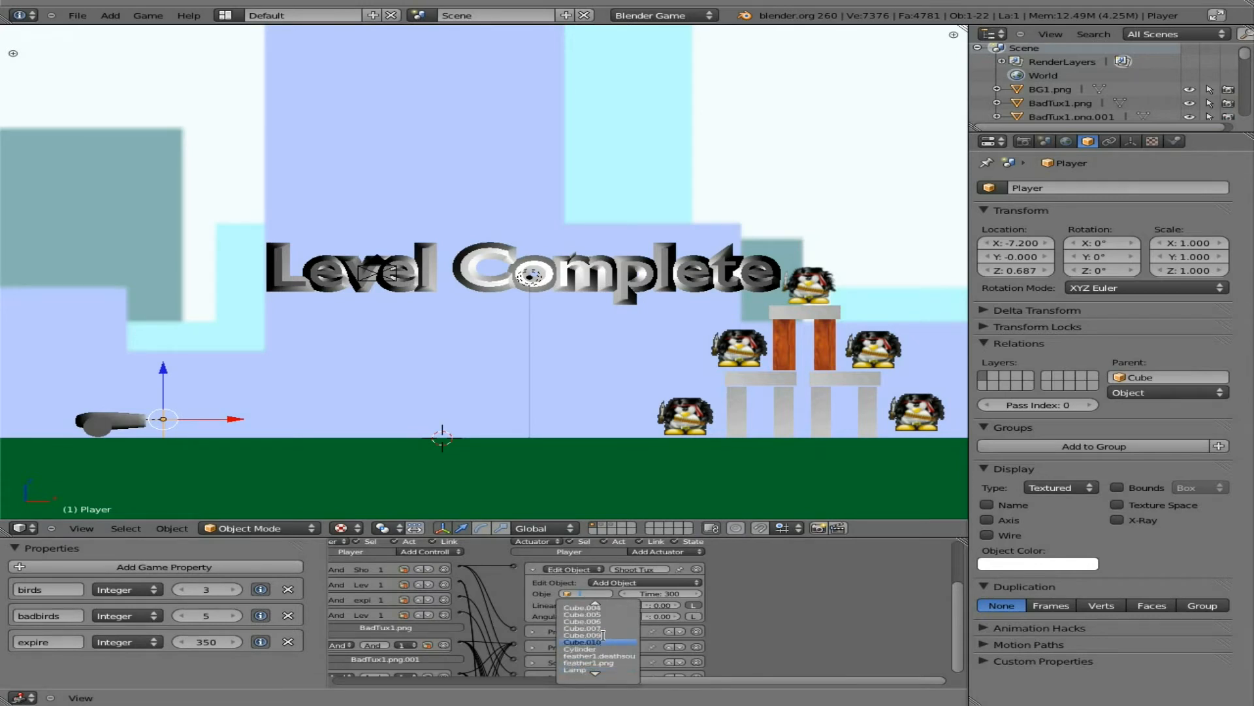
pyautogui.scroll(-1, 602, 651)
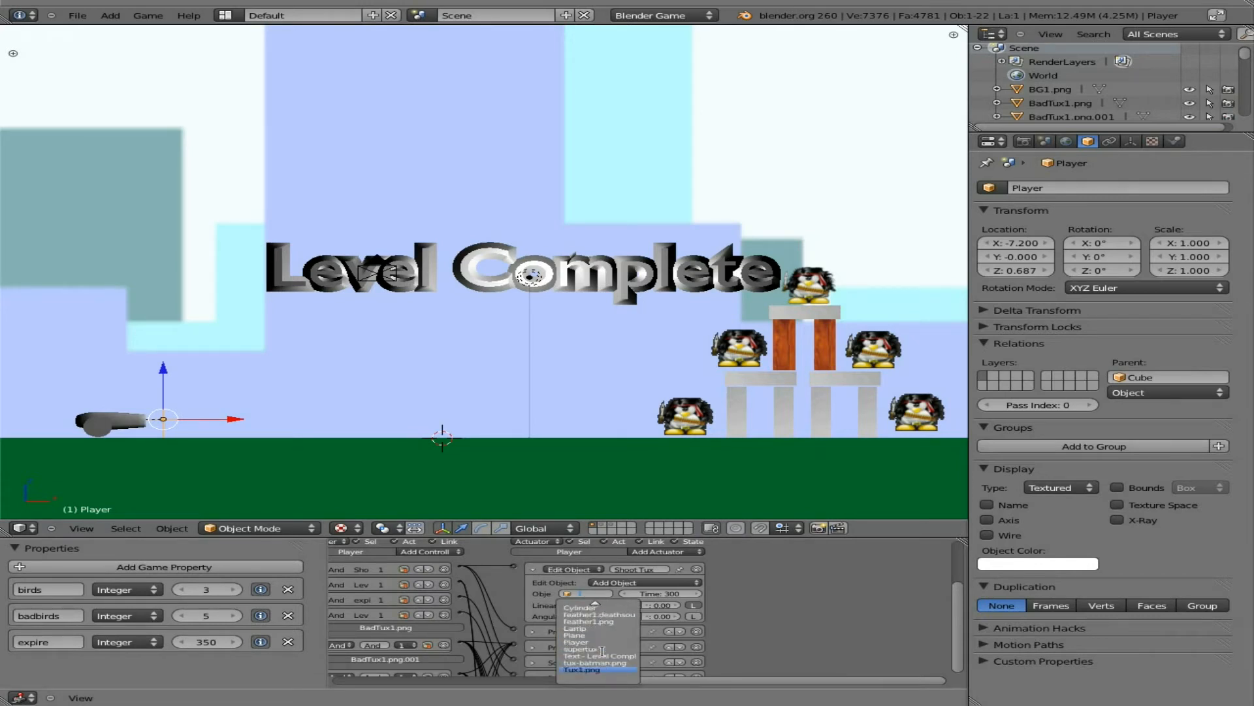
pyautogui.click(603, 649)
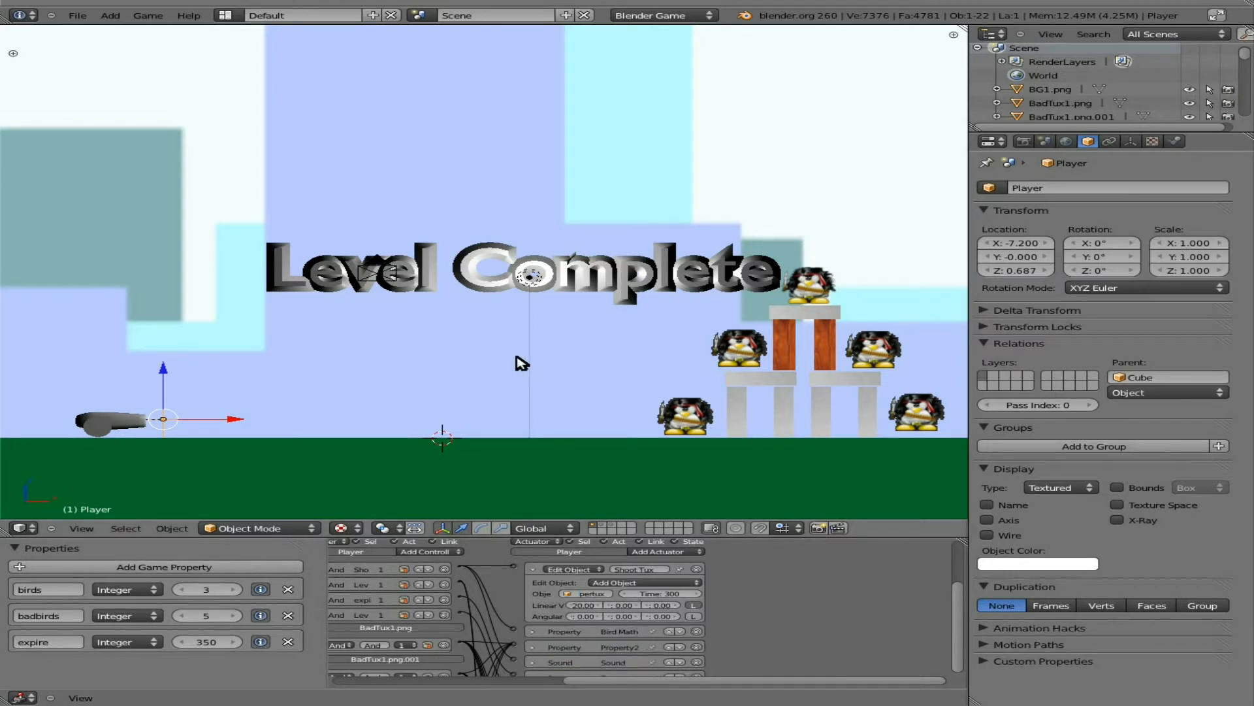
# Run the game and fire Super Tux from the raised cannon several times to test the new projectile
pyautogui.press('p')
pyautogui.press('Up')
pyautogui.press('space')
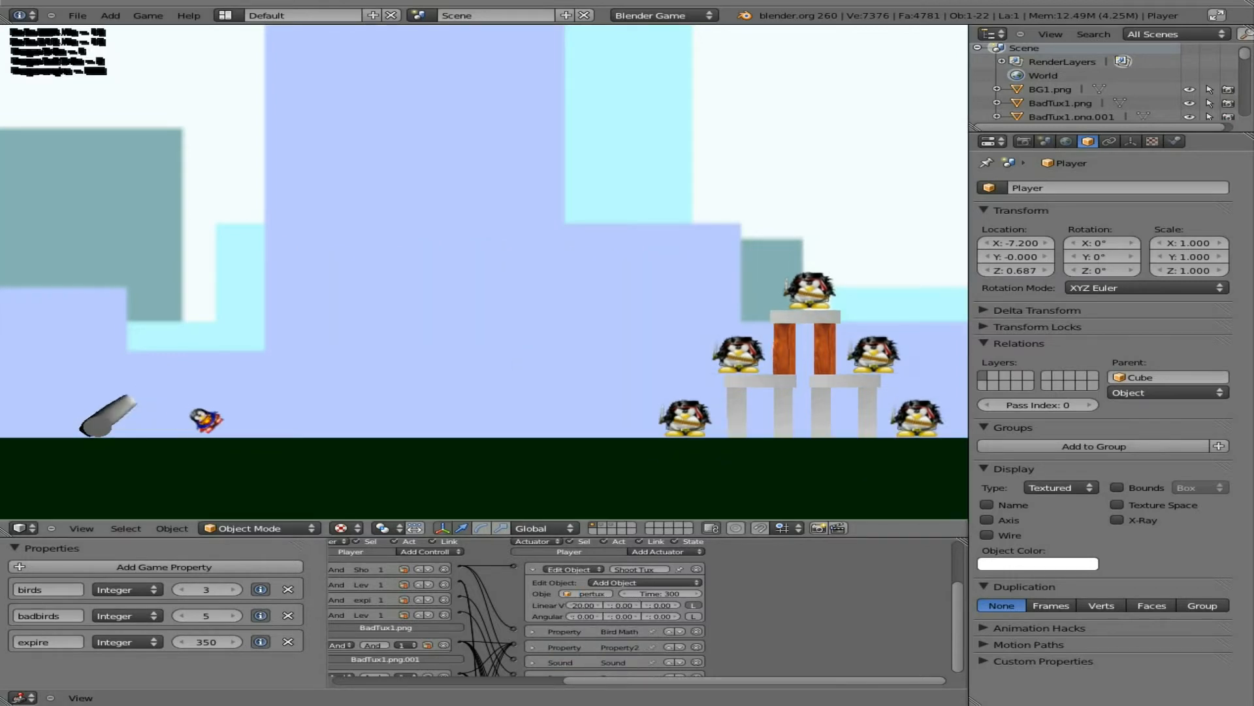
pyautogui.press('space')
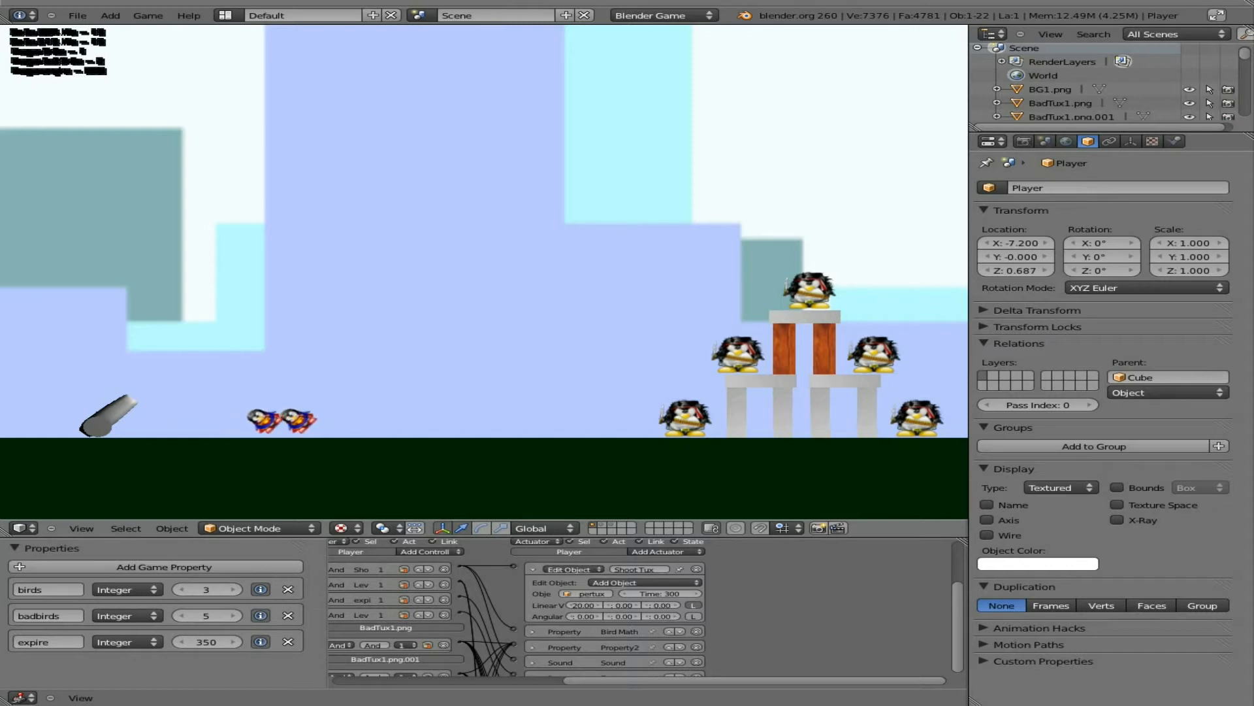
pyautogui.press('Up')
pyautogui.press('space')
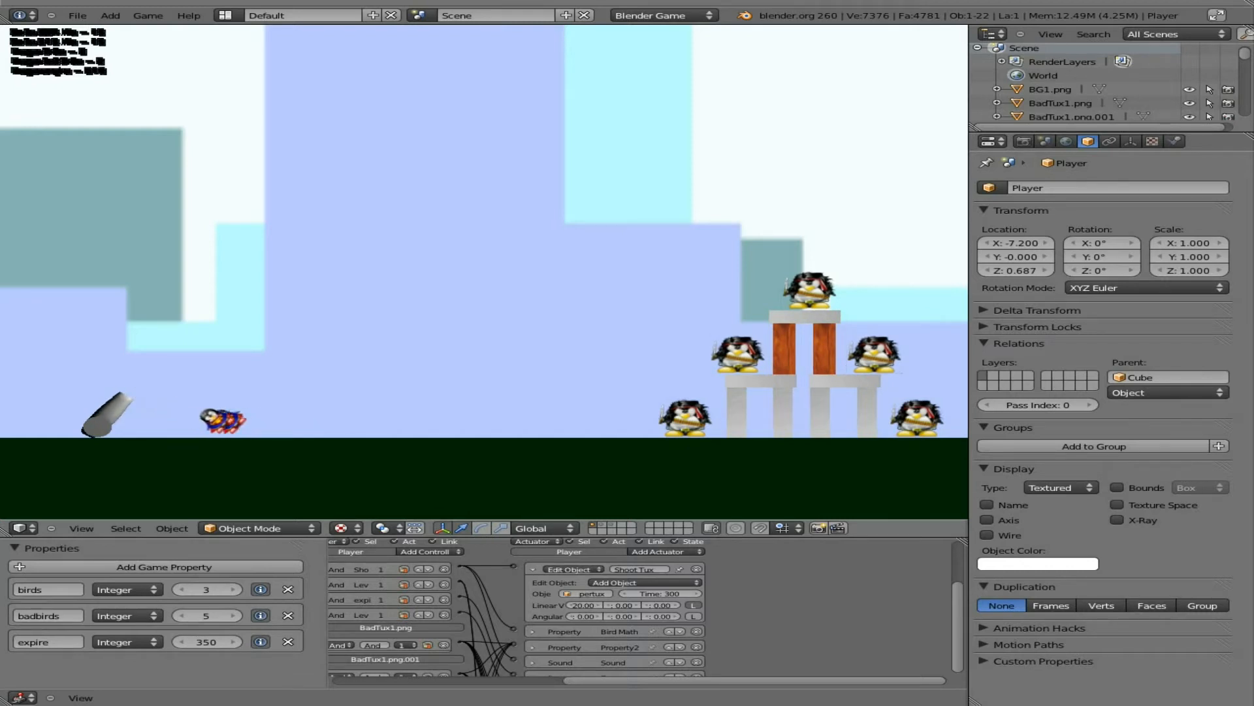
pyautogui.press('Escape')
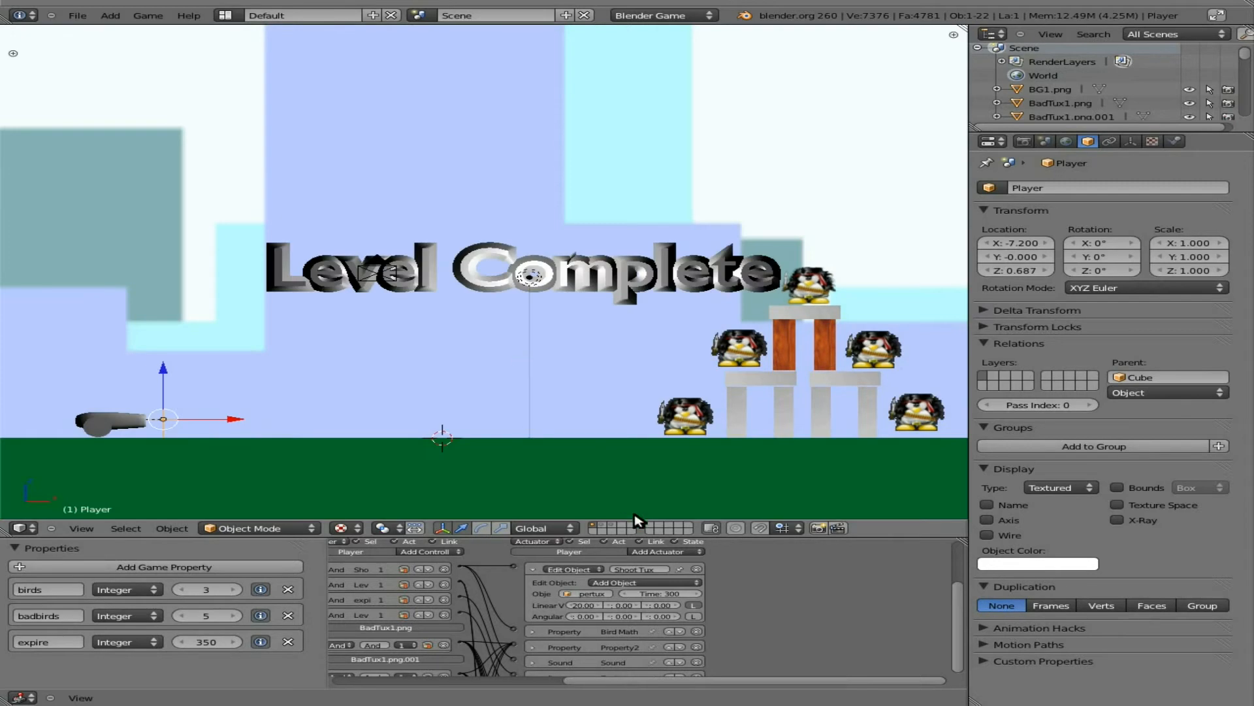
# Examine the physics settings of the supertux plane on the second layer
pyautogui.click(615, 527)
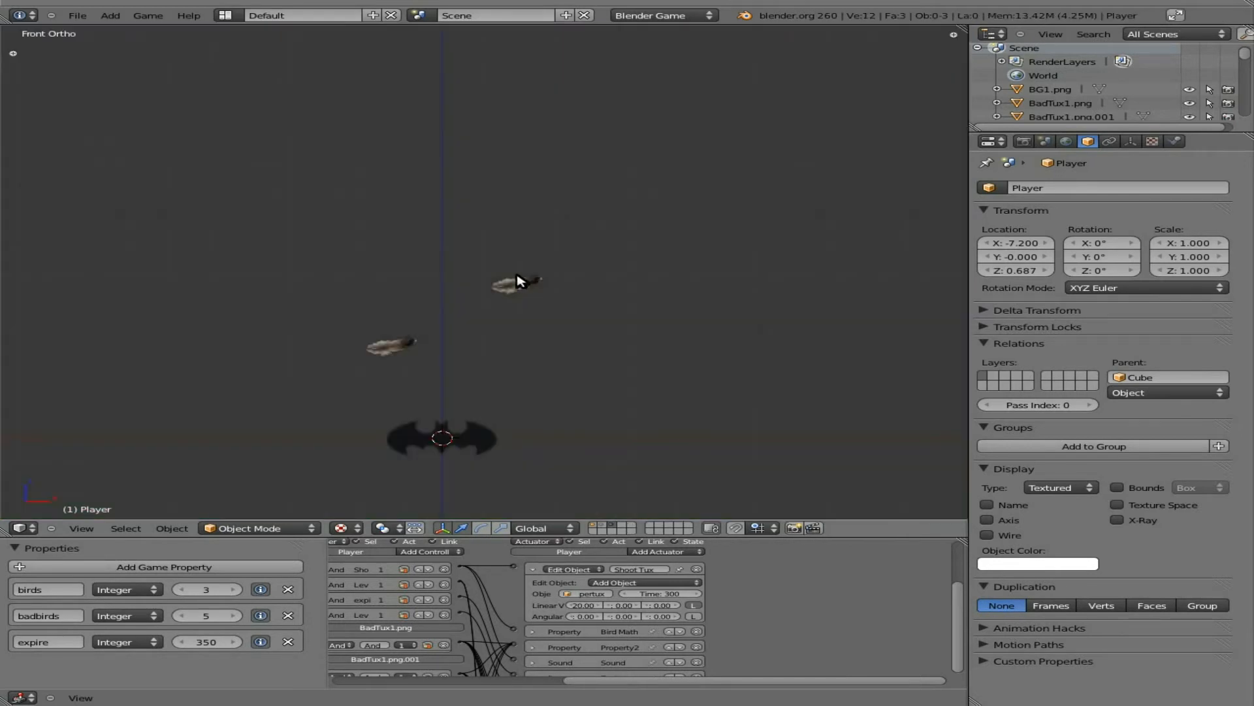
pyautogui.click(603, 528)
pyautogui.click(480, 257)
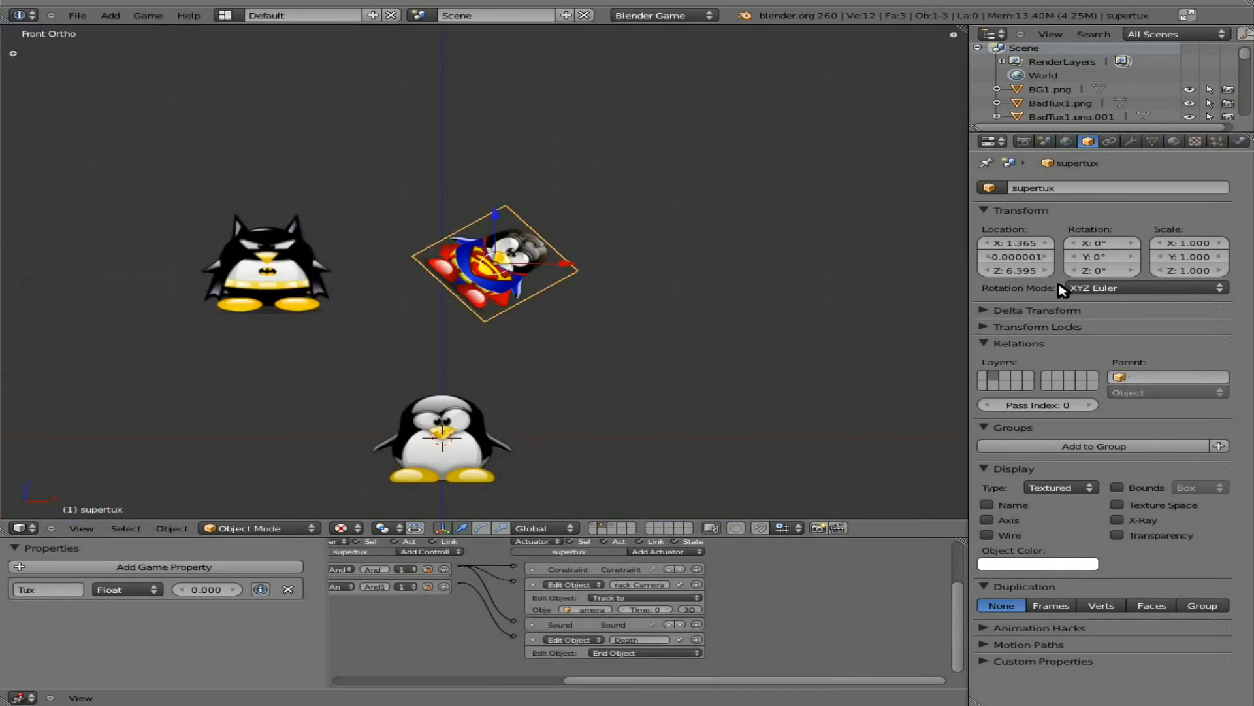
pyautogui.click(1240, 140)
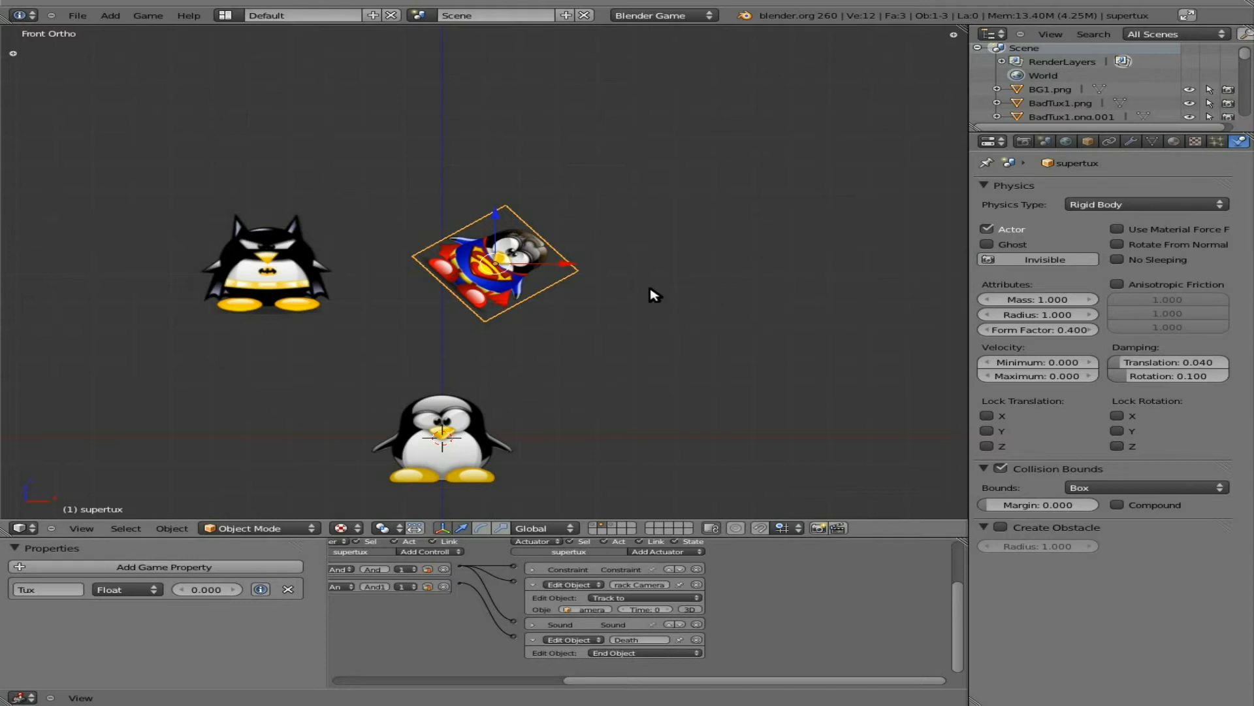
# Return to the first layer and playtest Super Tux shots at different cannon angles
pyautogui.click(596, 527)
pyautogui.press('p')
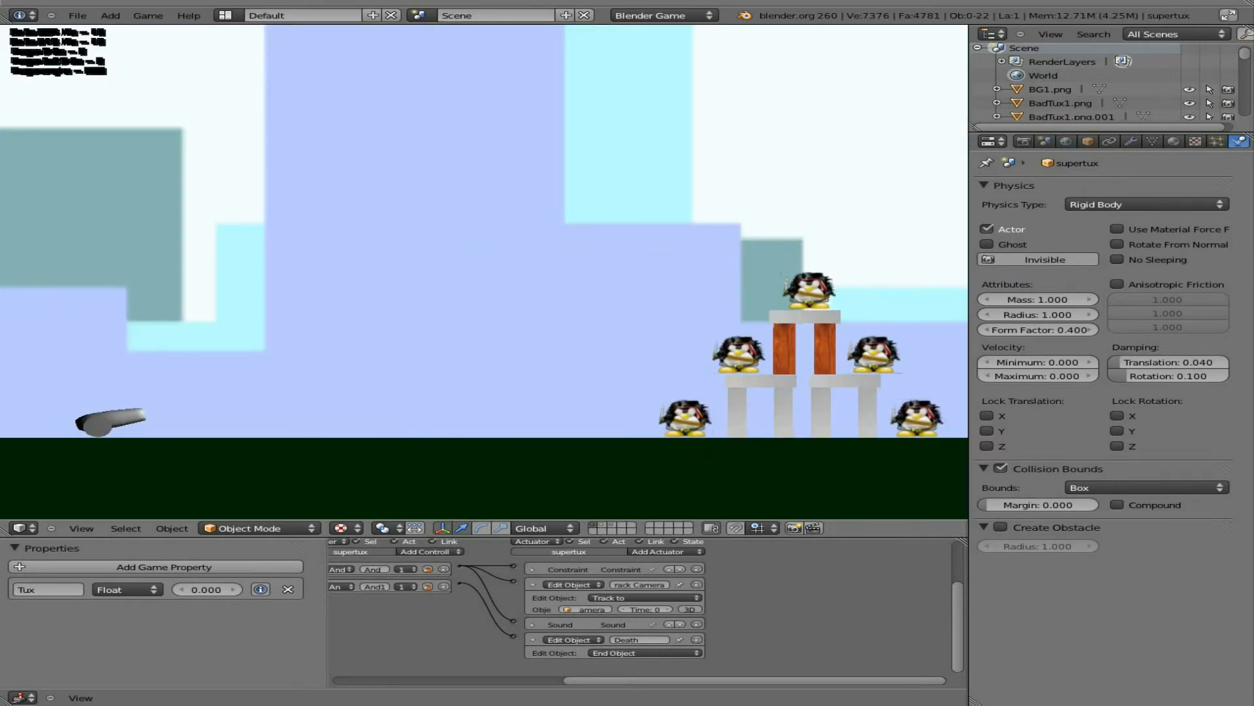
pyautogui.press('Up')
pyautogui.press('space')
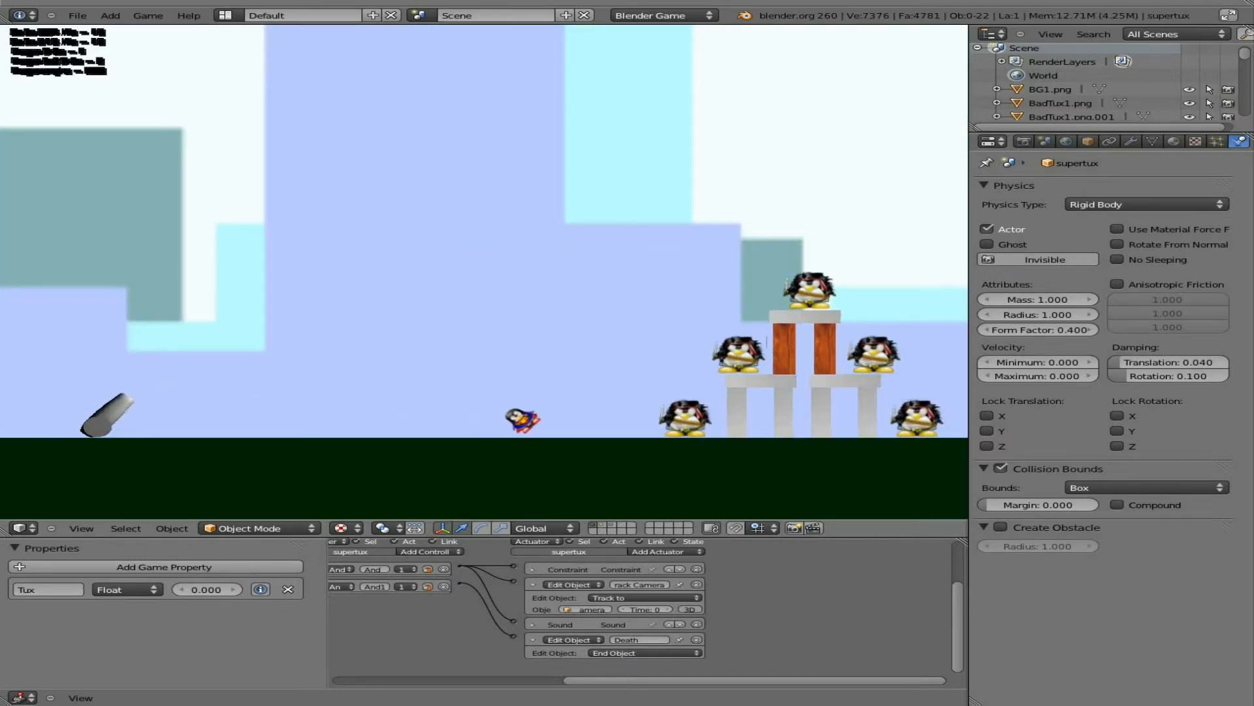
pyautogui.press('Up')
pyautogui.press('space')
pyautogui.press('Down')
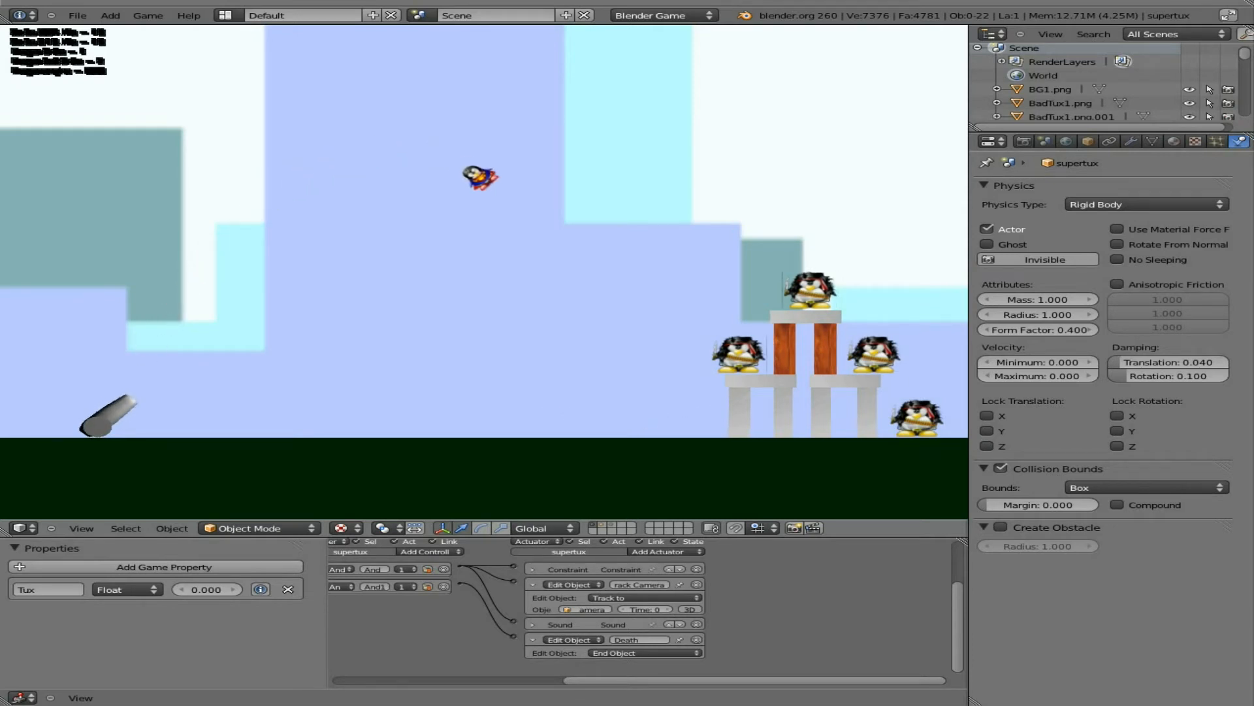
pyautogui.press('space')
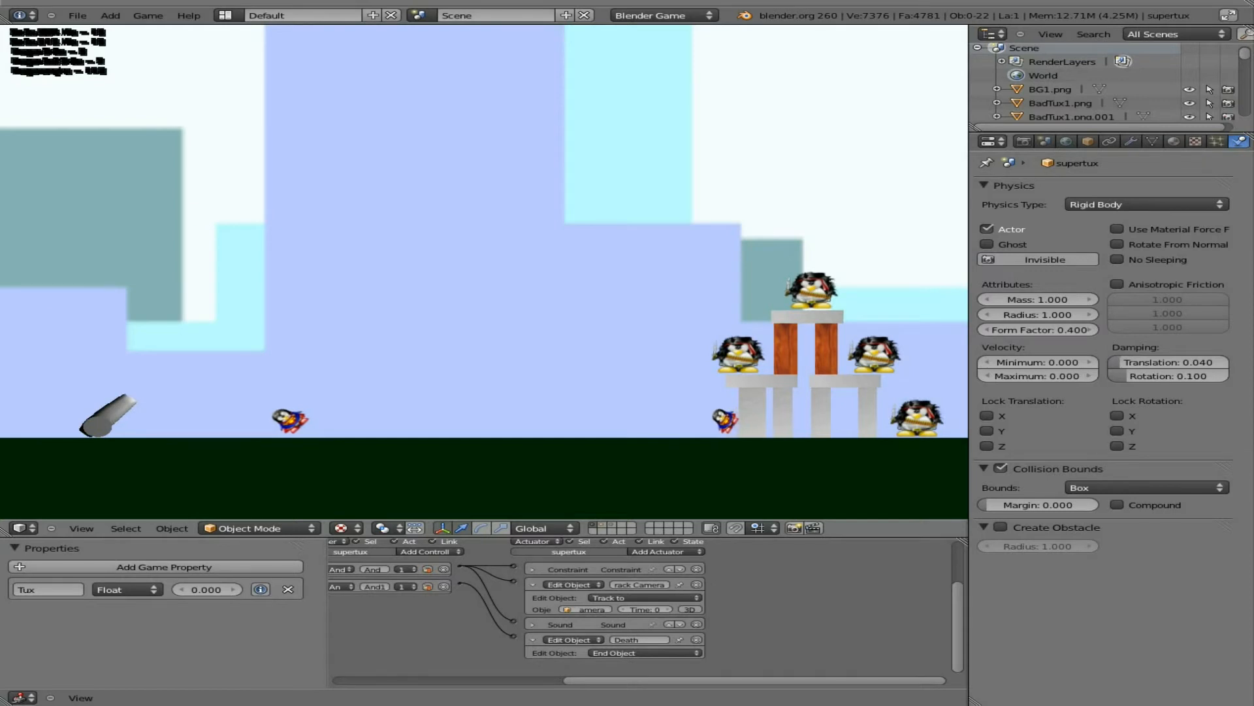
pyautogui.press('Escape')
# Restart the game and fire three Super Tux shots in a row with the cannon raised to check their launch
pyautogui.press('p')
pyautogui.press('Up')
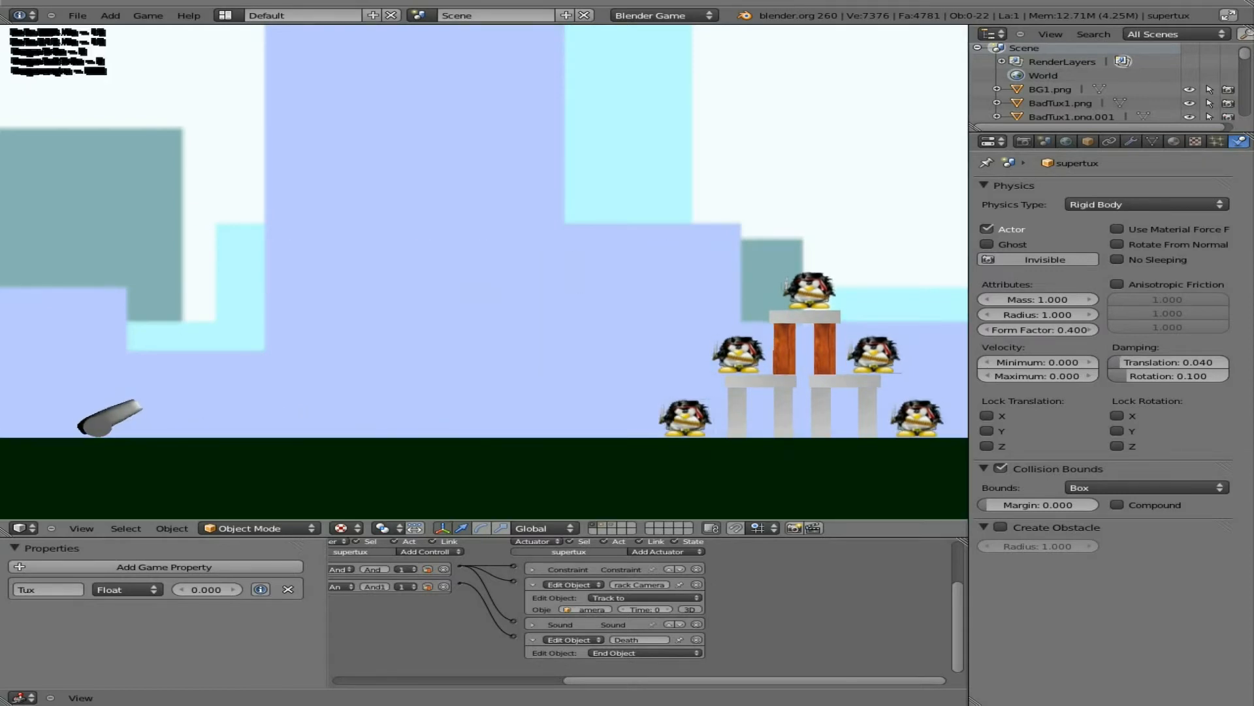
pyautogui.press('space')
pyautogui.press('space')
pyautogui.press('space')
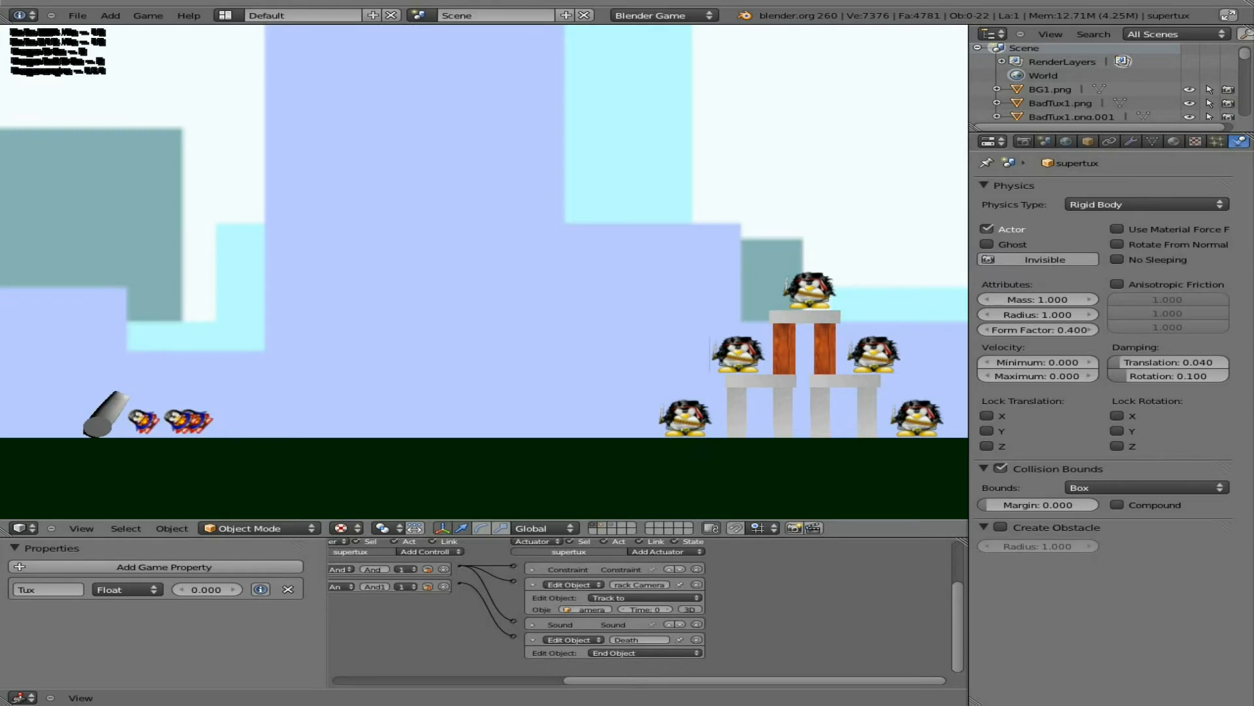
pyautogui.press('Escape')
# Shrink the supertux plane on the second layer by roughly a third and apply its scale
pyautogui.click(608, 526)
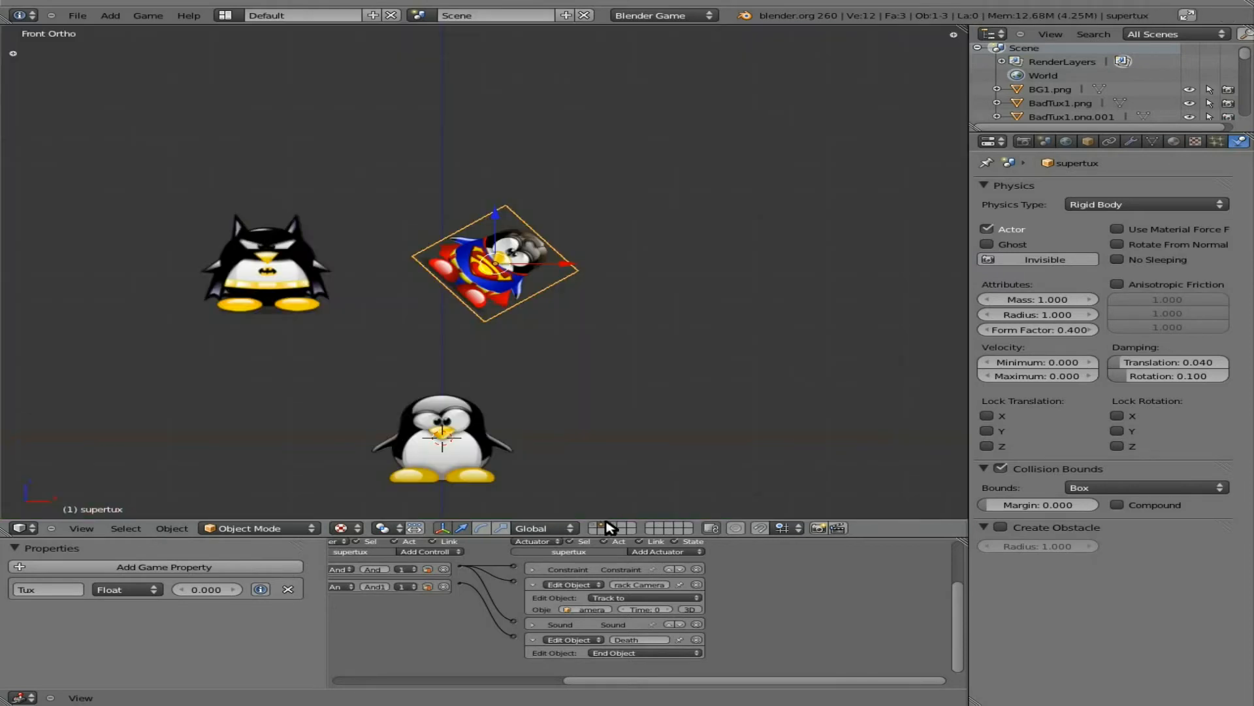
pyautogui.press('s')
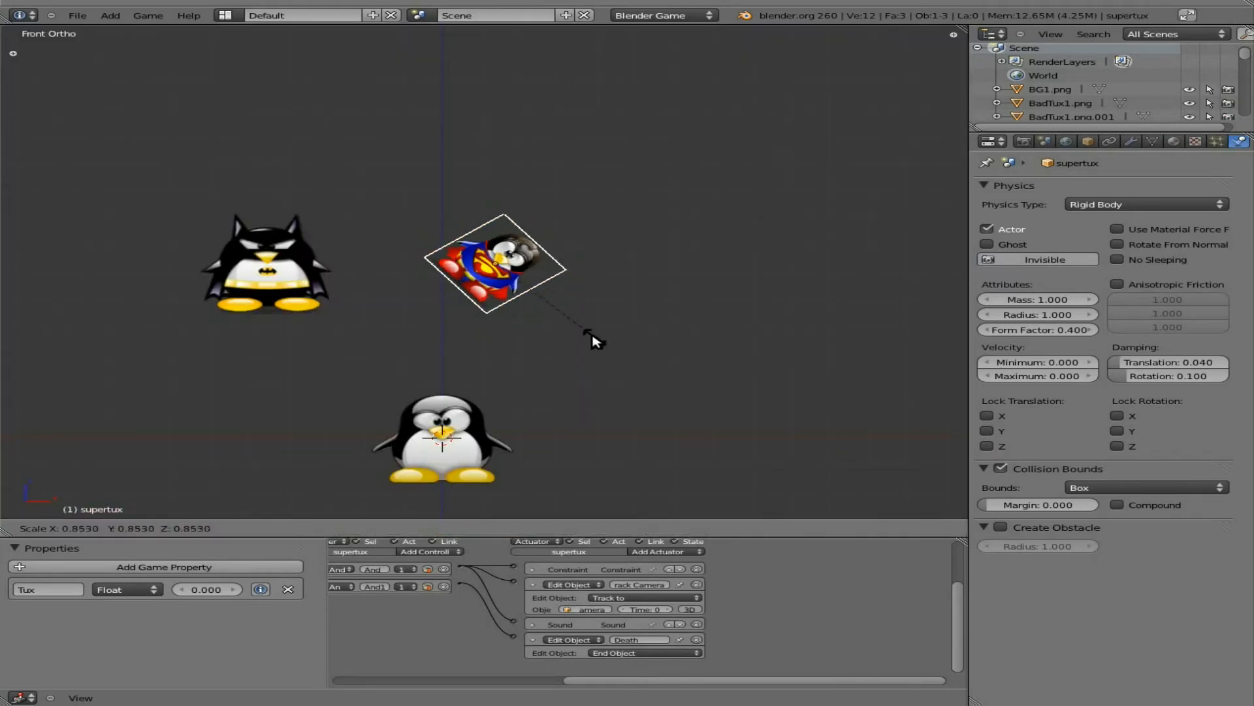
pyautogui.click(581, 326)
pyautogui.click(169, 531)
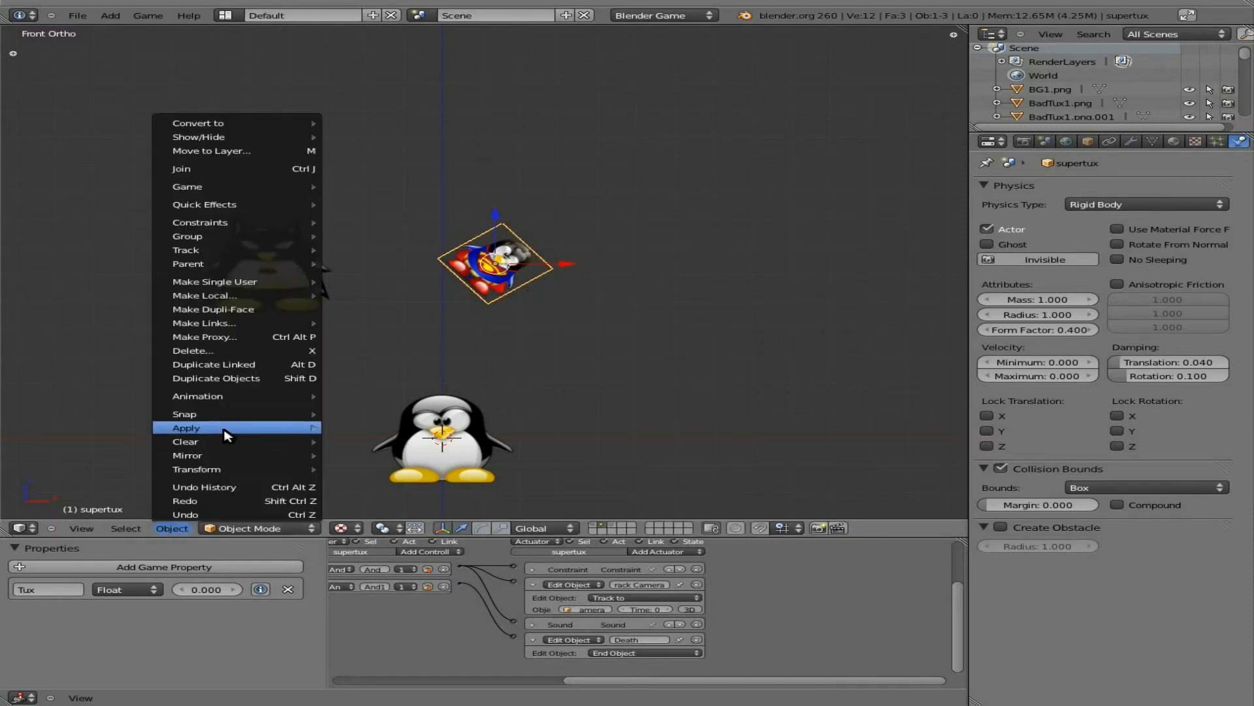
pyautogui.moveTo(224, 428)
pyautogui.click(356, 456)
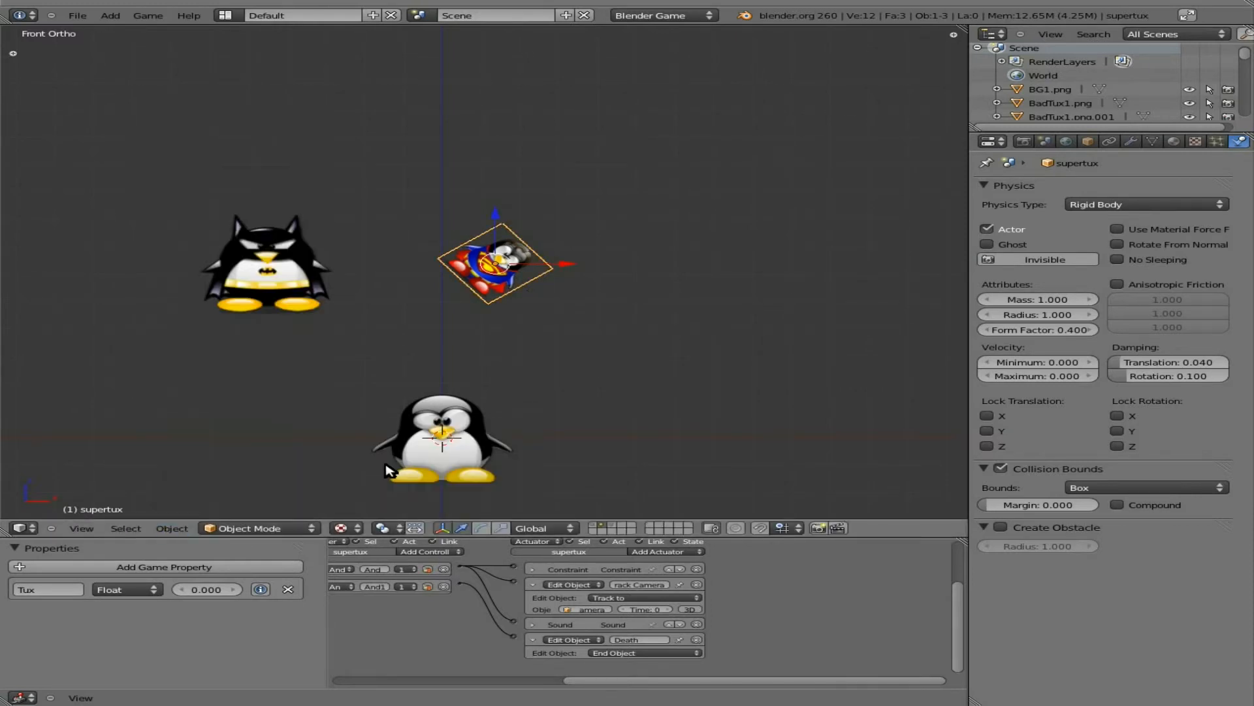
# Run the game from the first layer and fire the smaller Super Tux while lowering the cannon to test its flight
pyautogui.press('p')
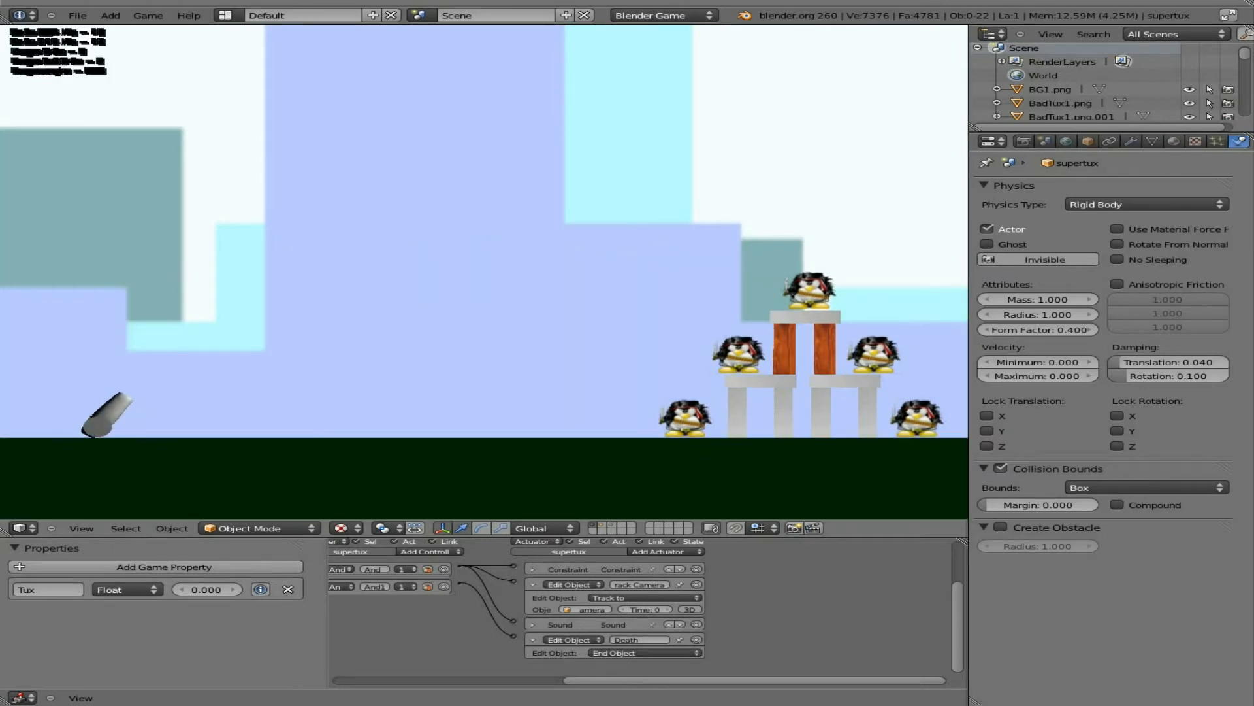
pyautogui.press('Down')
pyautogui.press('space')
pyautogui.press('Down')
pyautogui.press('space')
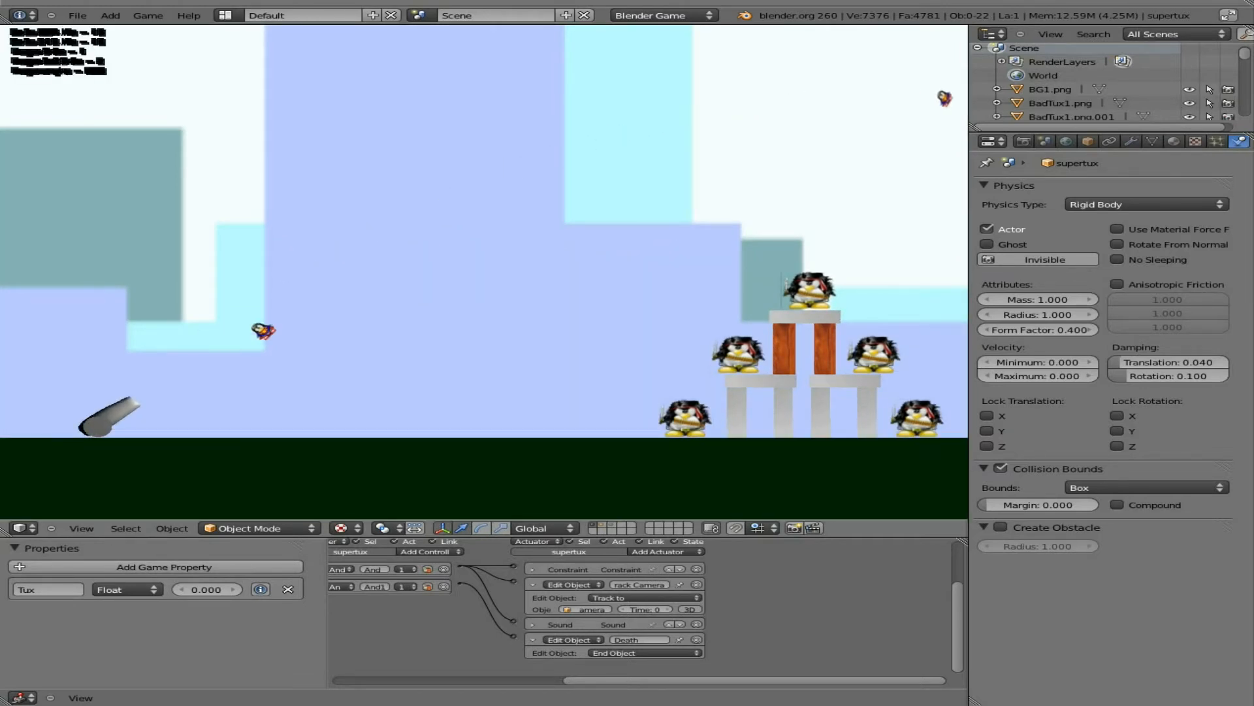
pyautogui.press('Escape')
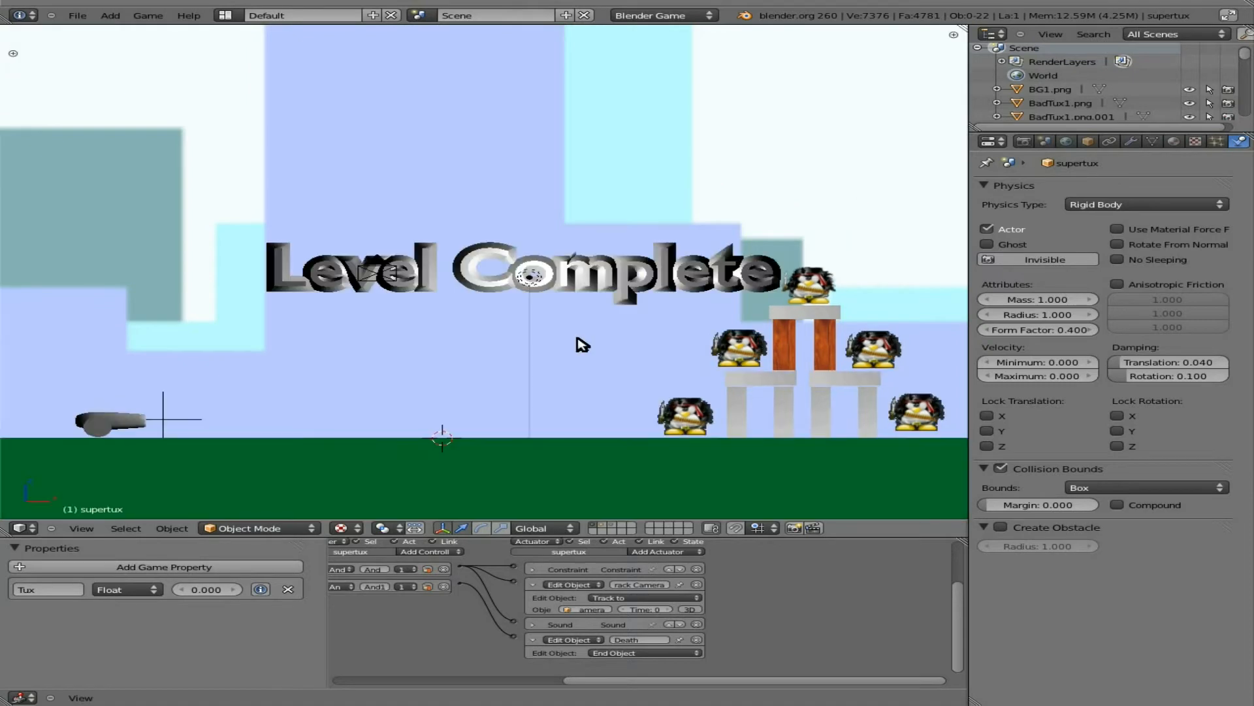
# Scale the supertux plane on the second layer up to roughly 1.4 times its size
pyautogui.click(605, 529)
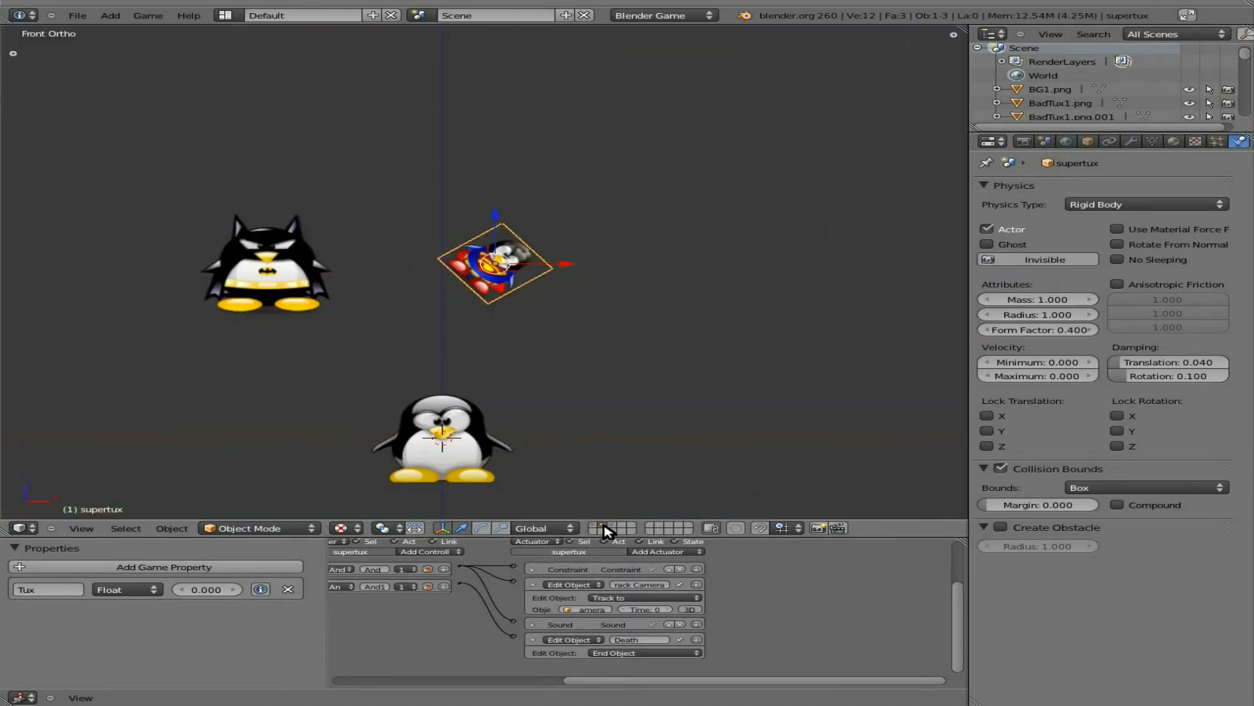
pyautogui.press('s')
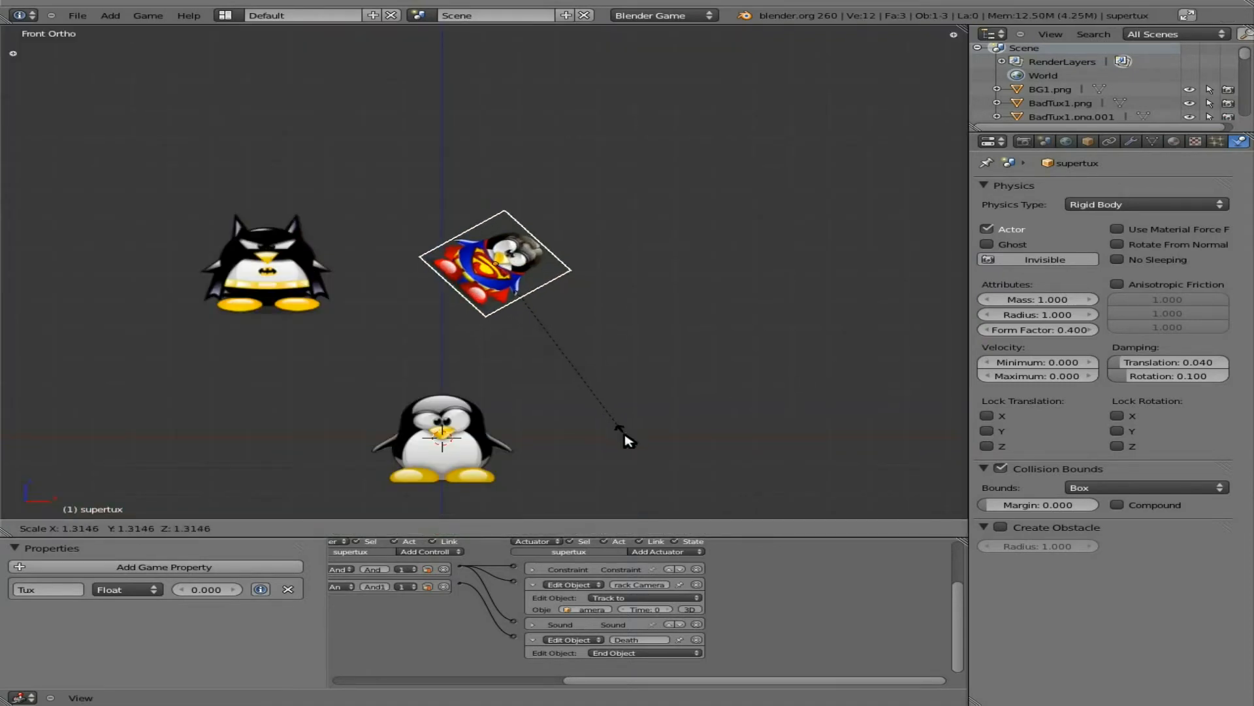
pyautogui.click(632, 457)
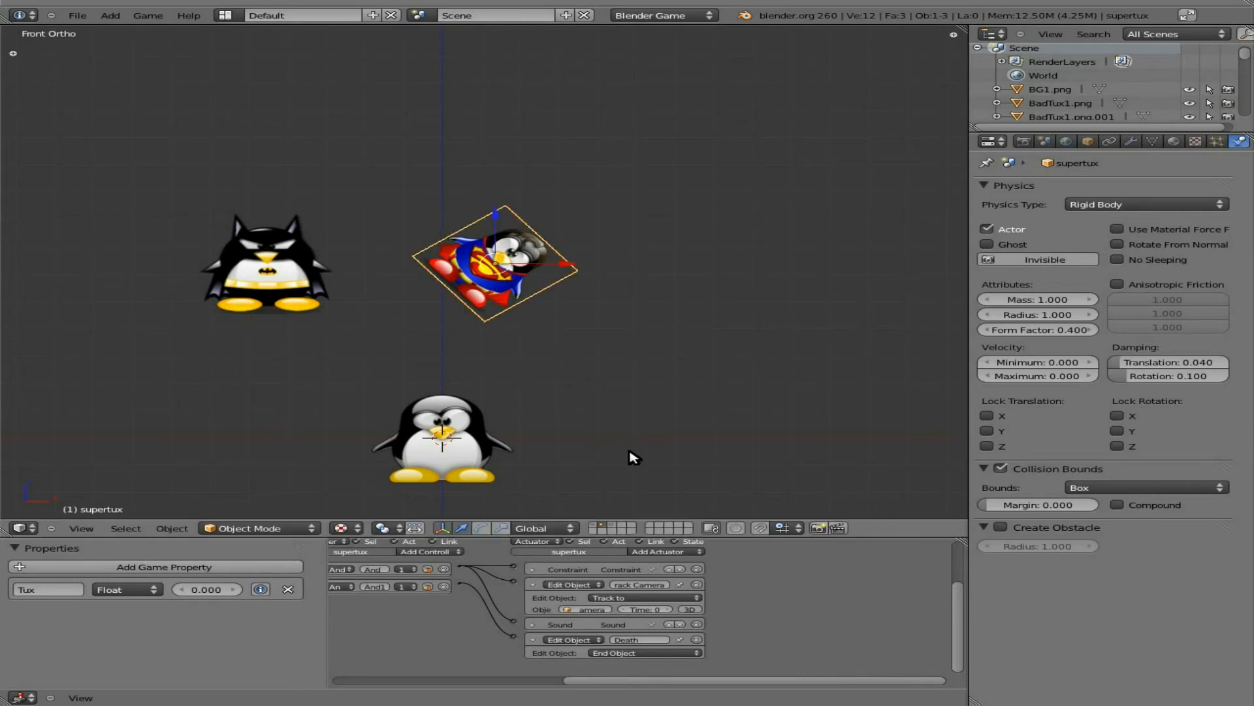
# Run the game from the first layer to check how the enlarged Super Tux leaves the cannon muzzle
pyautogui.click(597, 528)
pyautogui.press('p')
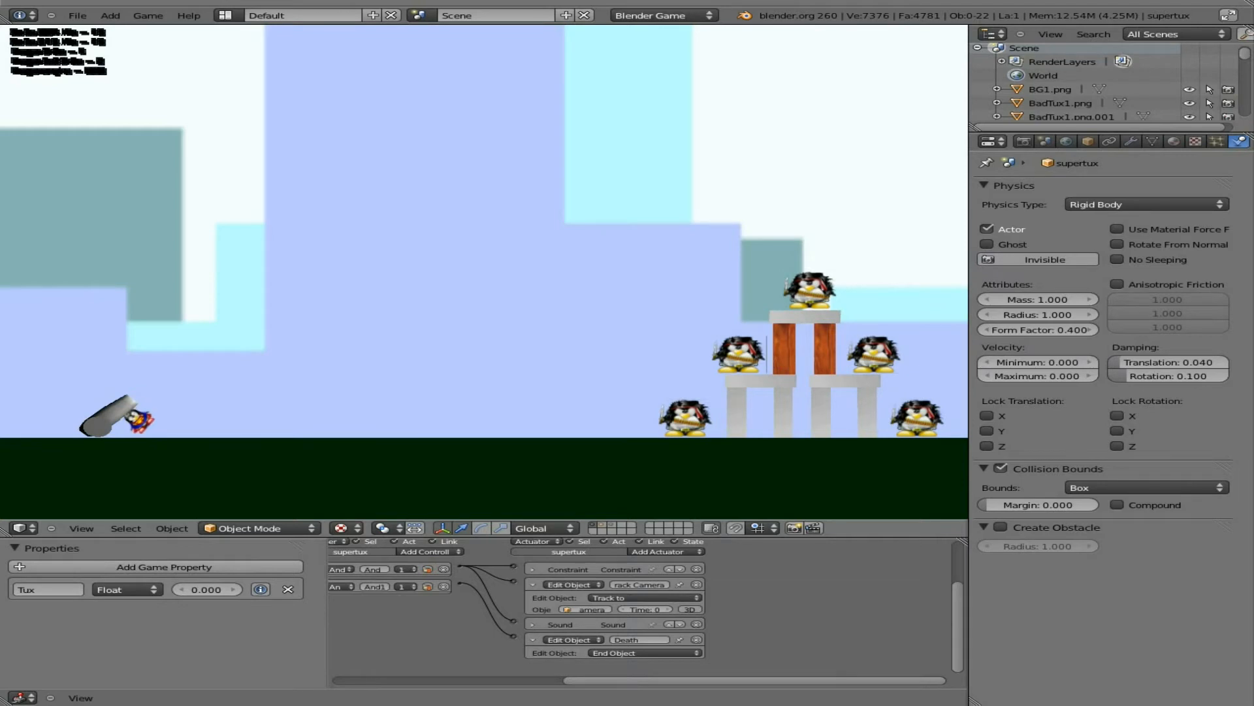
pyautogui.press('Escape')
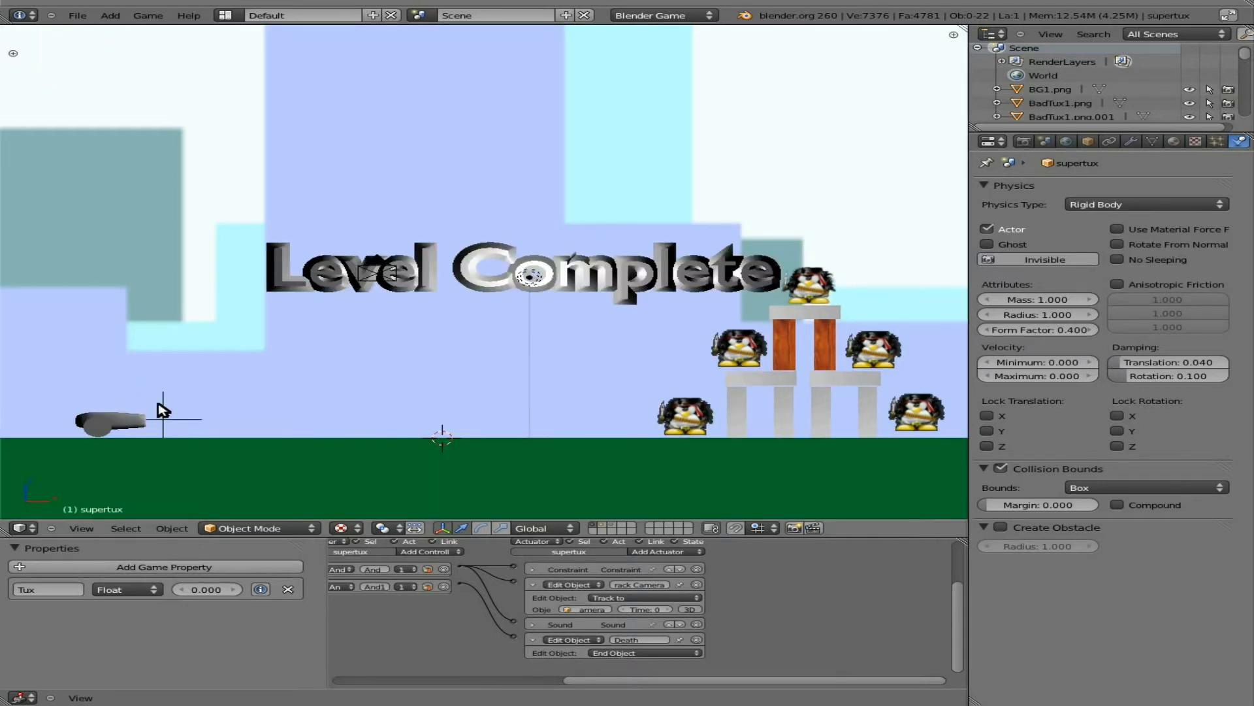
# Move the Player empty roughly half a unit along the X axis, farther out from the cannon muzzle
pyautogui.rightClick(189, 428)
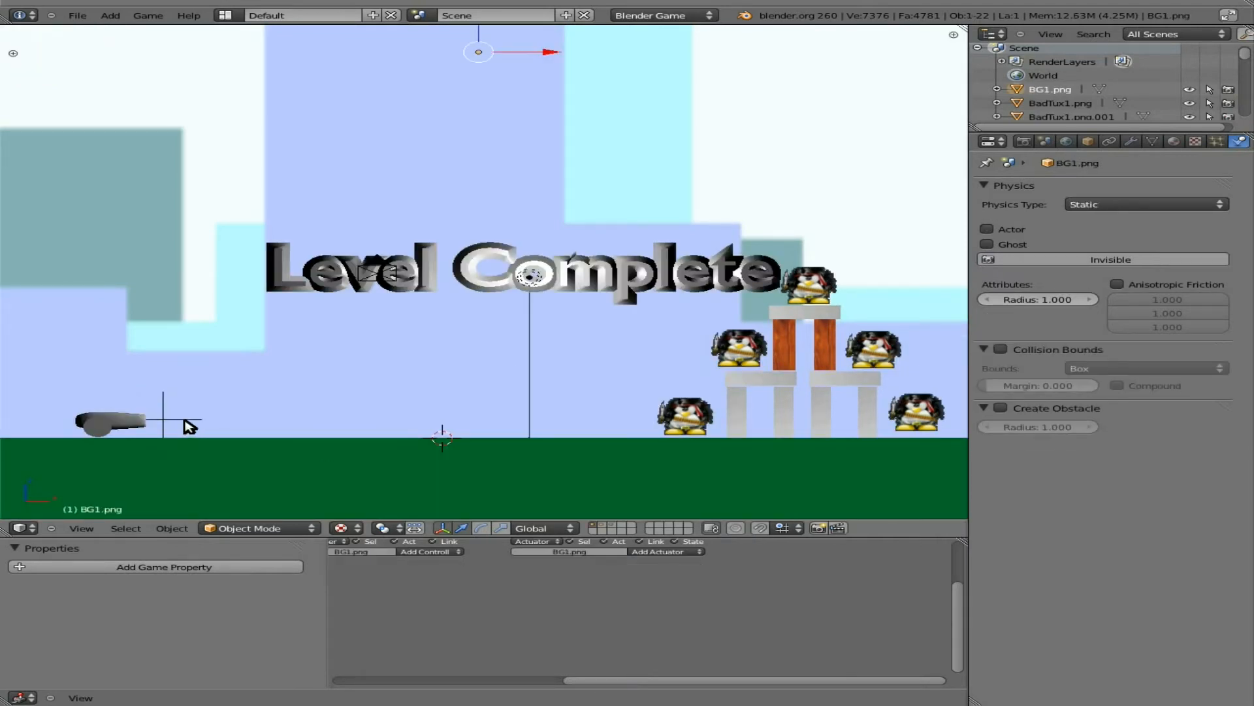
pyautogui.rightClick(190, 426)
pyautogui.press('g')
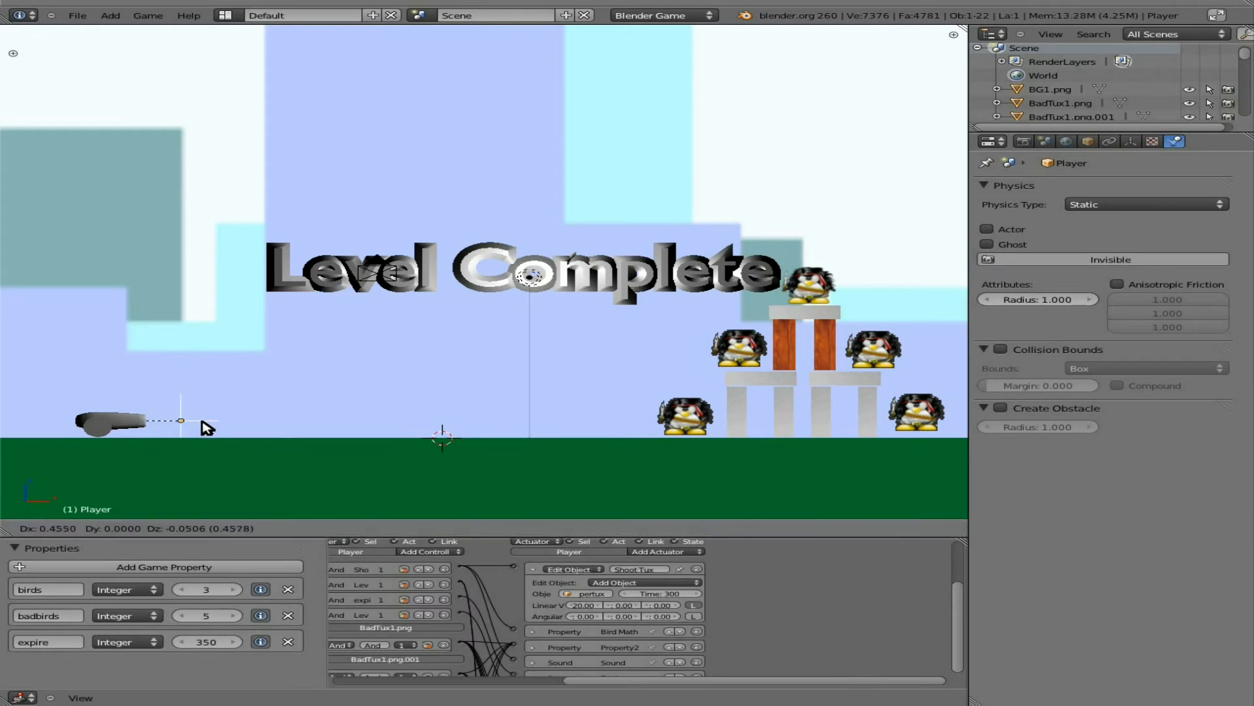
pyautogui.press('x')
pyautogui.click(213, 428)
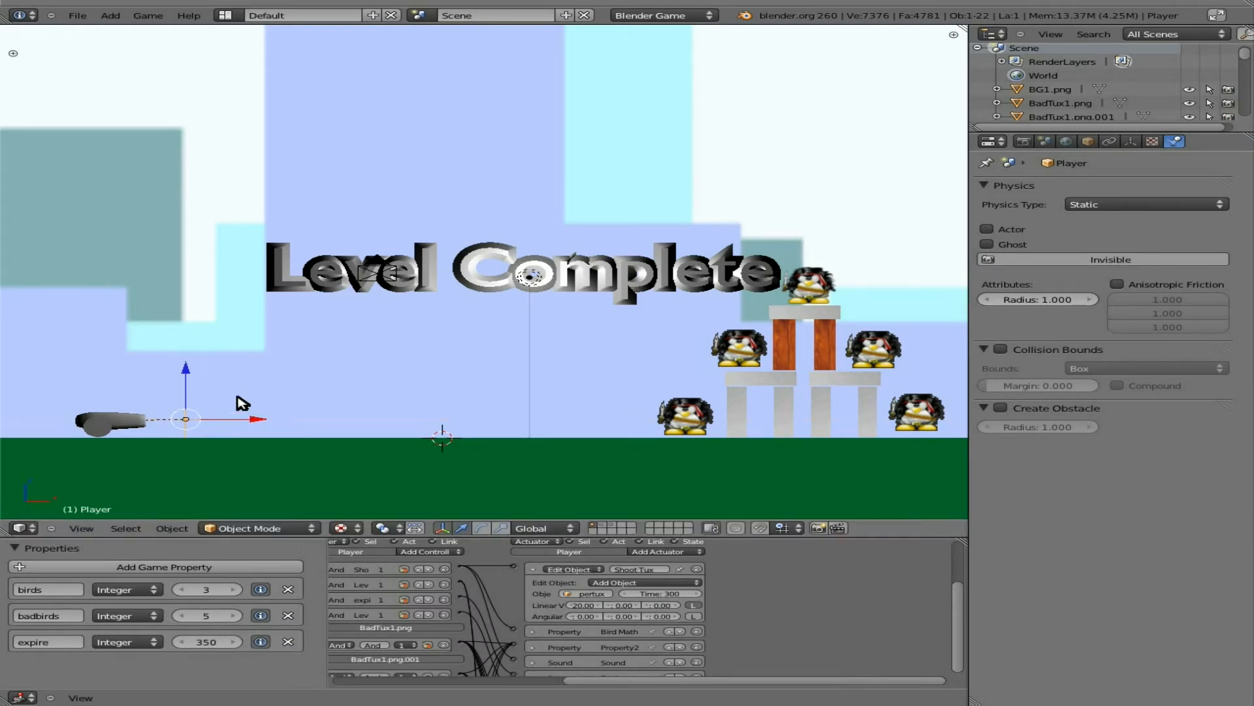
# Playtest several penguin shots from the moved spawn point with the cannon at raised and lowered angles
pyautogui.press('p')
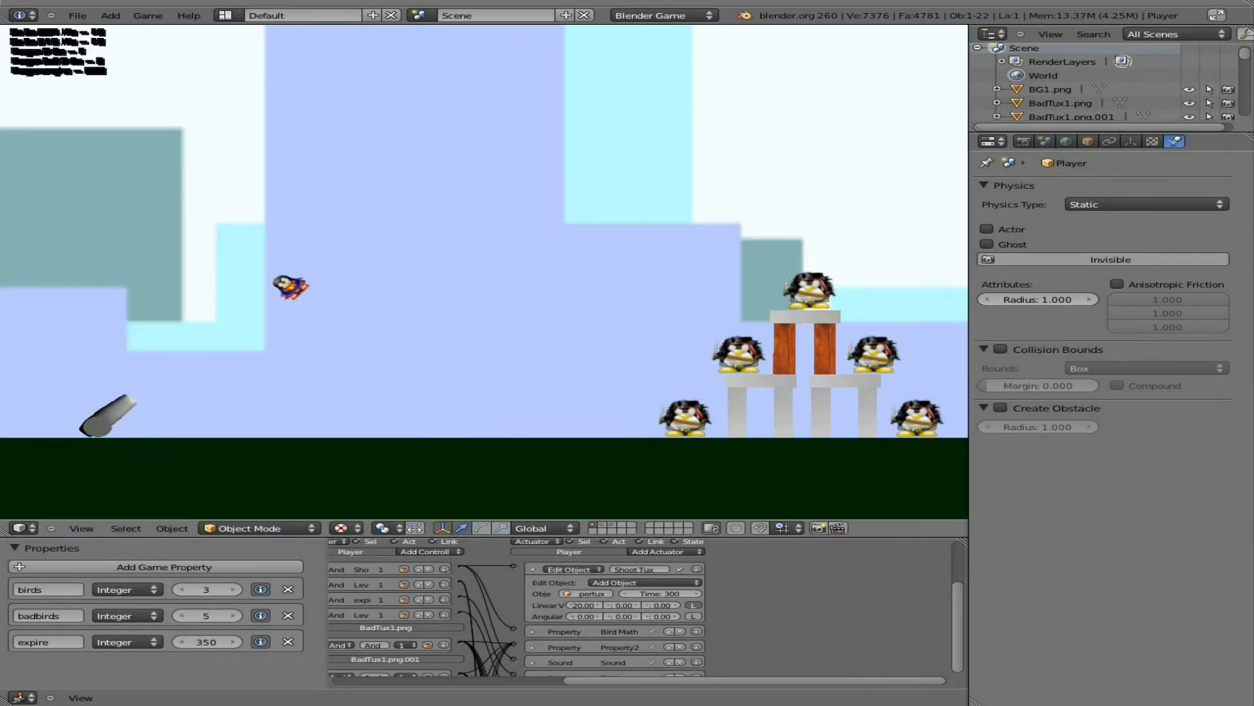
pyautogui.press('Down')
pyautogui.press('space')
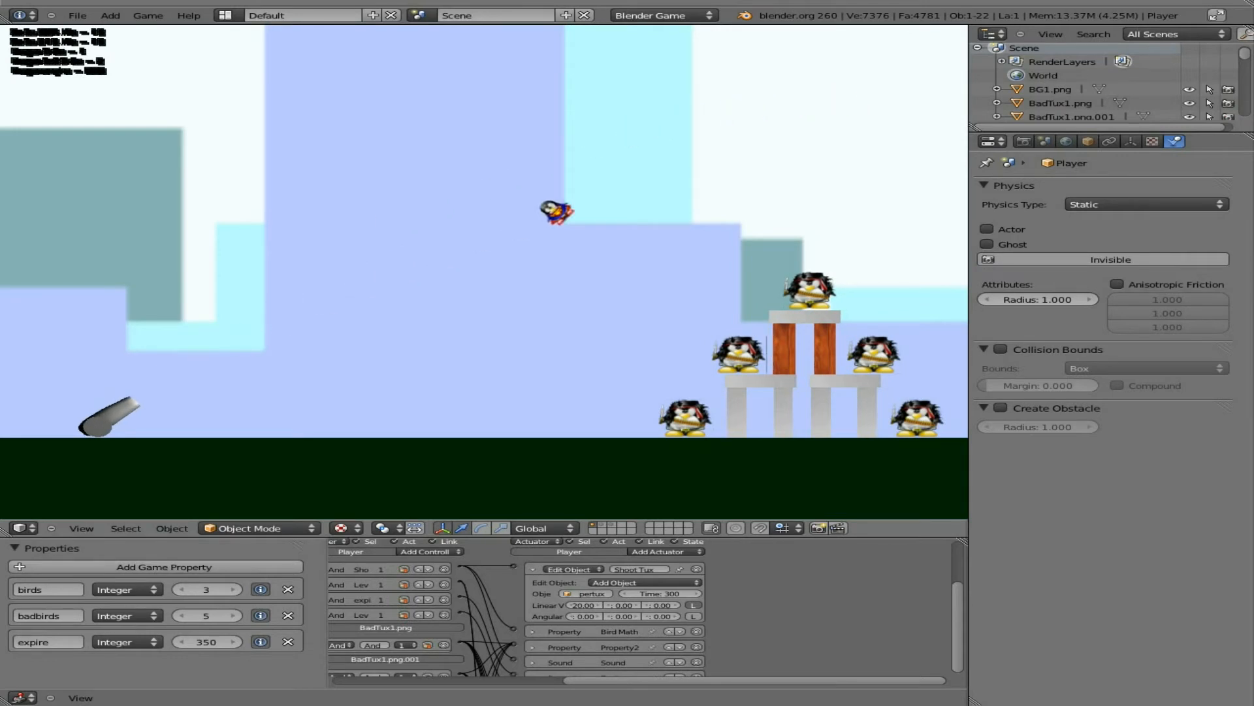
pyautogui.press('Down')
pyautogui.press('space')
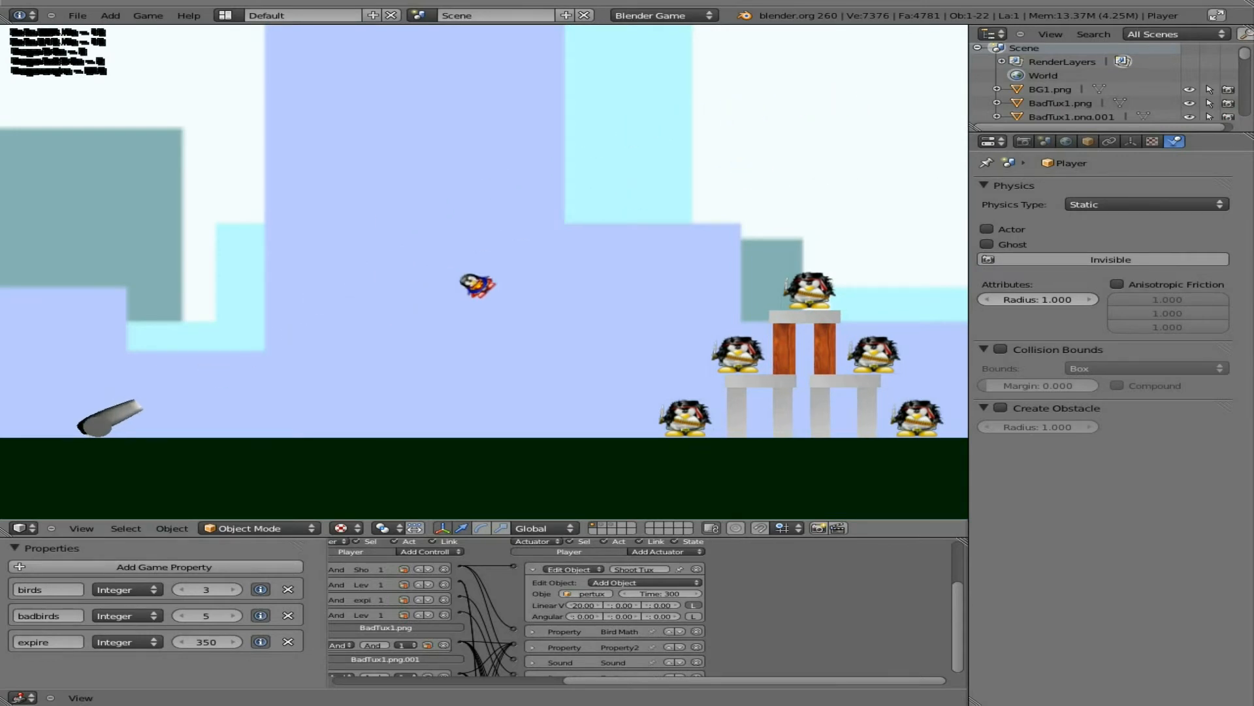
pyautogui.press('Up')
pyautogui.press('Up')
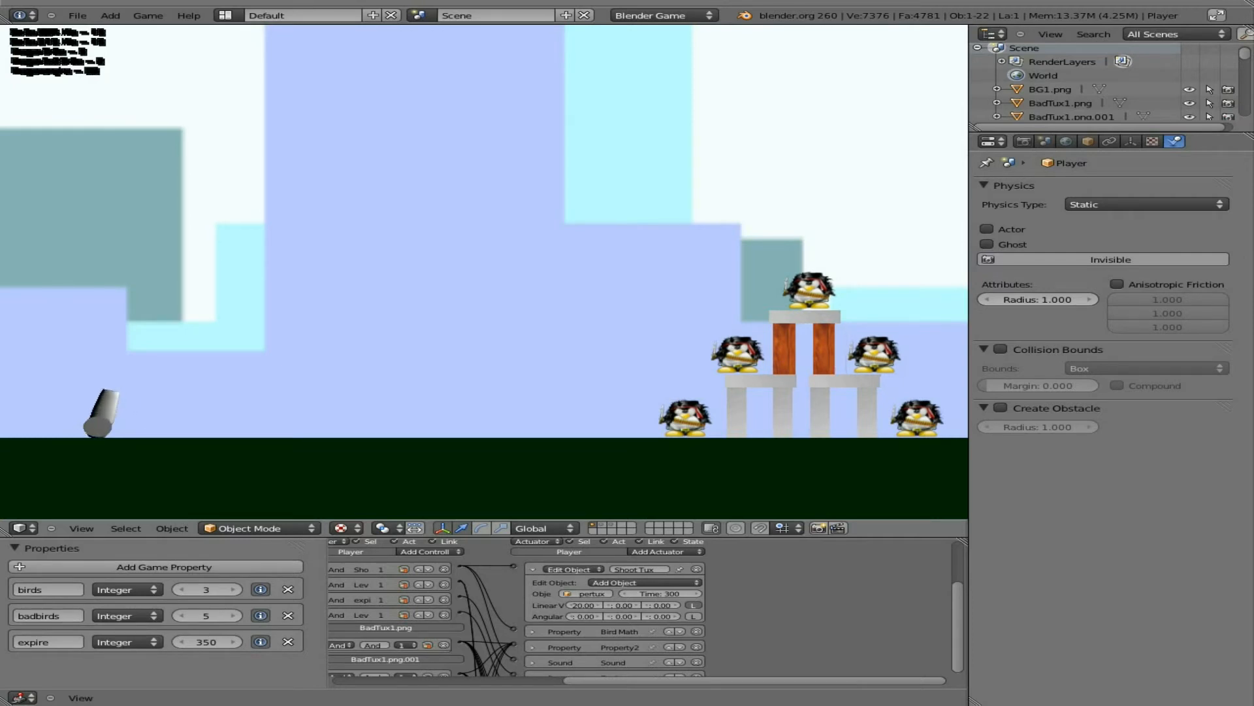
pyautogui.press('Down')
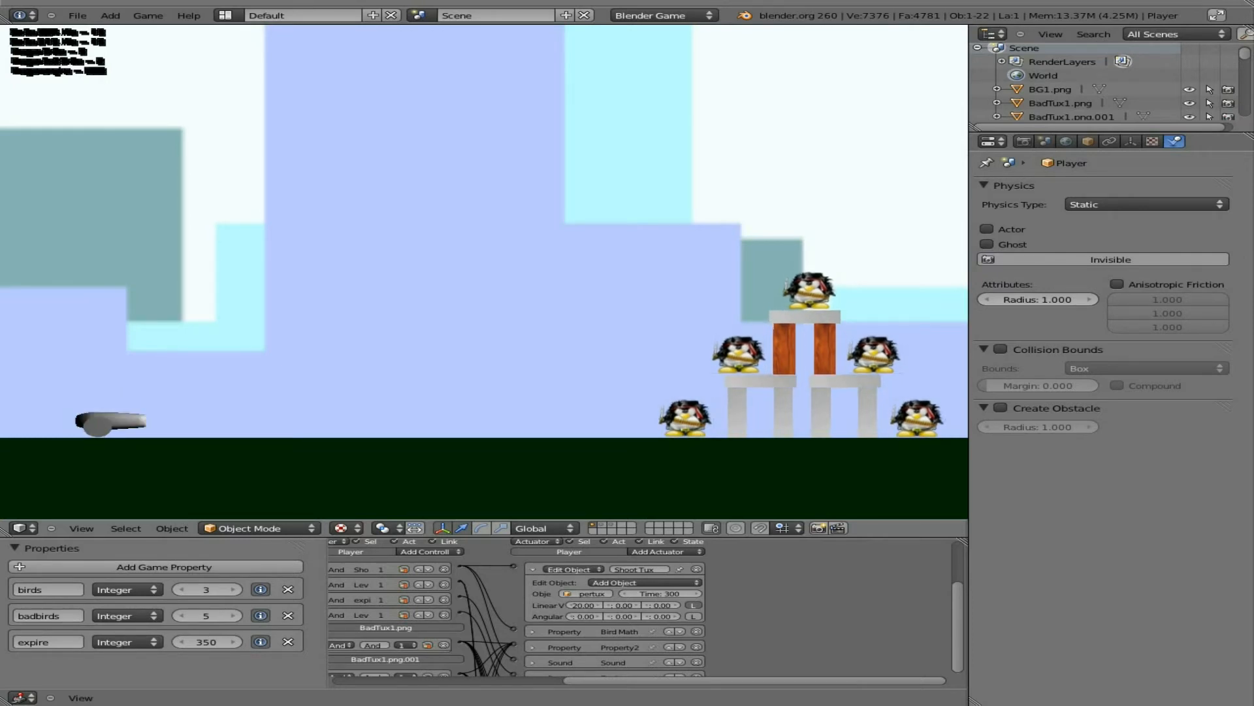
pyautogui.press('space')
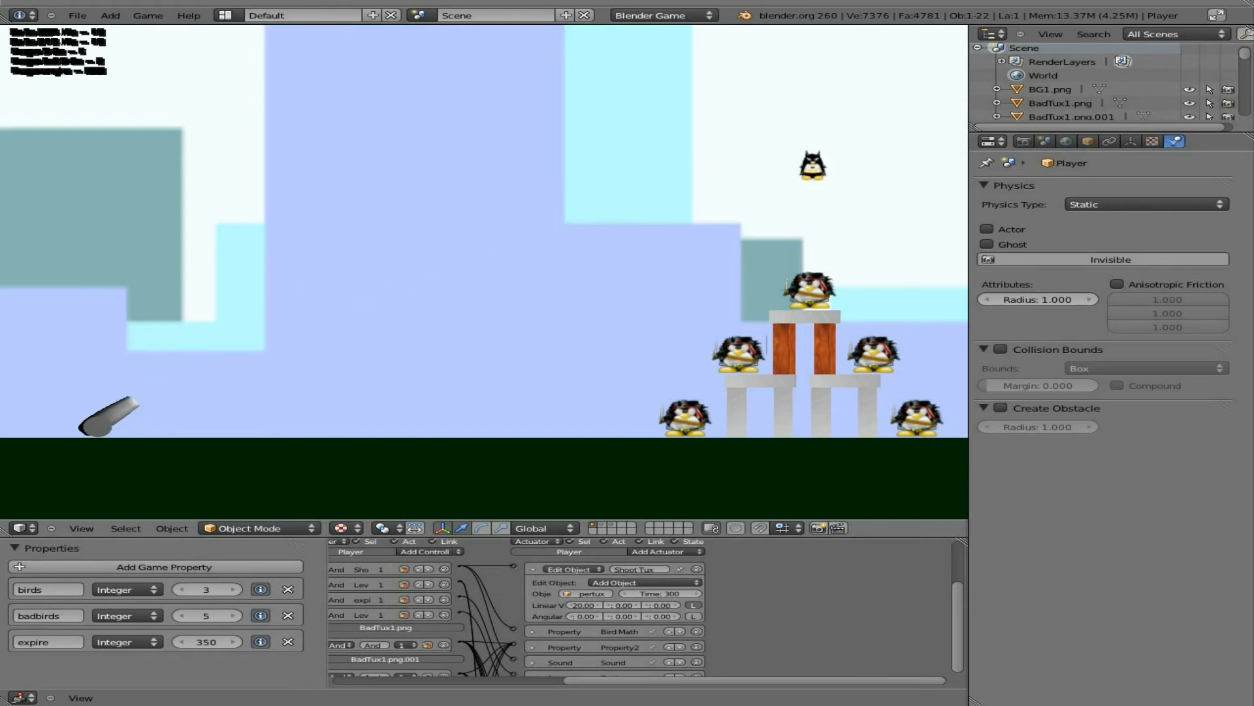
pyautogui.press('Escape')
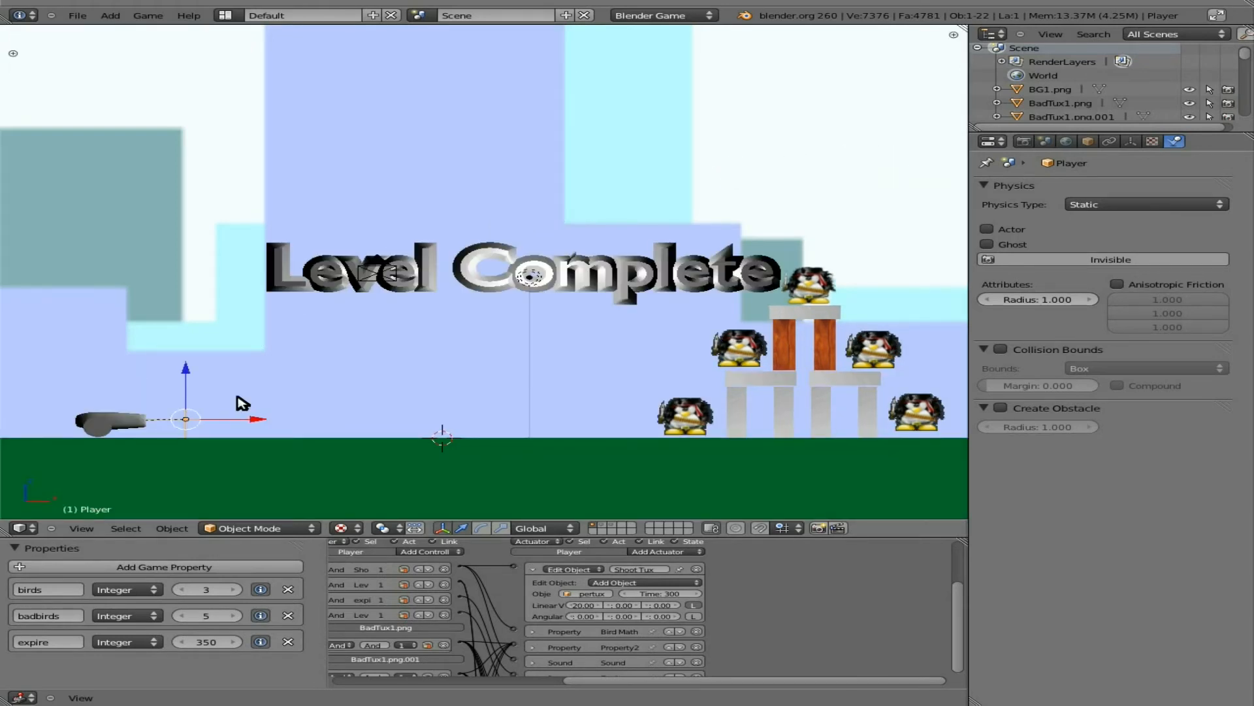
# Save the game over its existing blend file
pyautogui.hotkey('ctrl', 's')
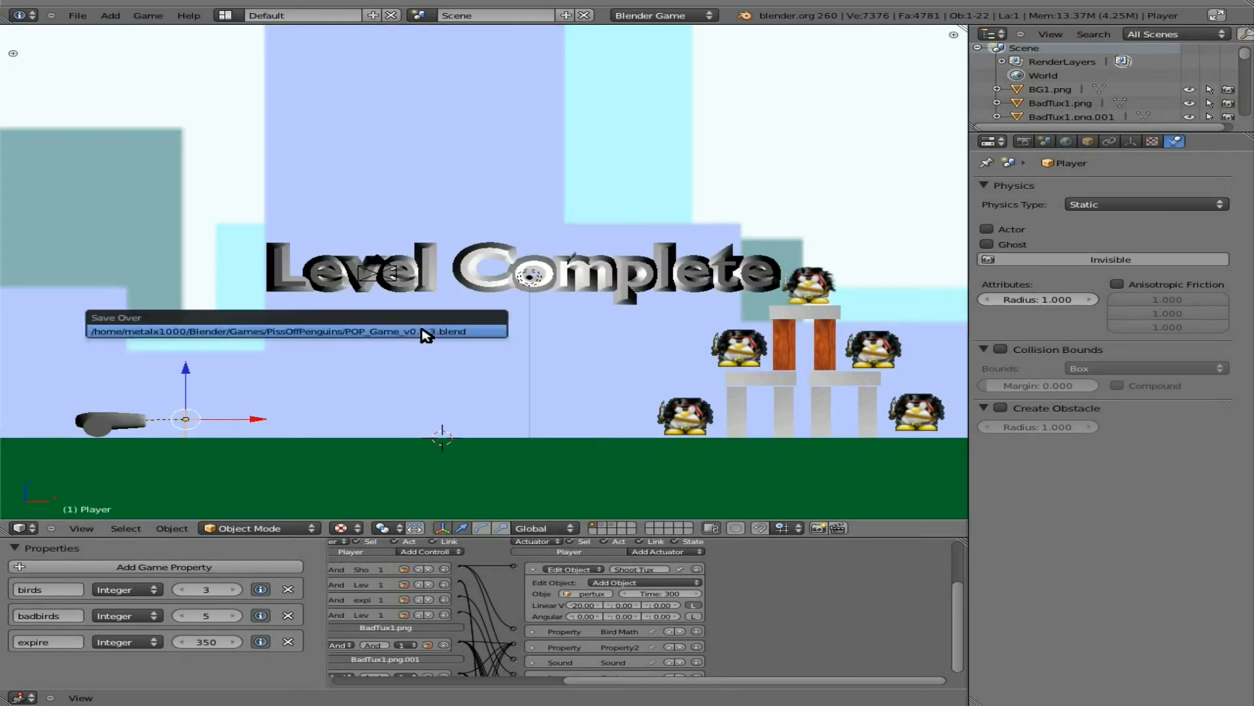
pyautogui.click(426, 334)
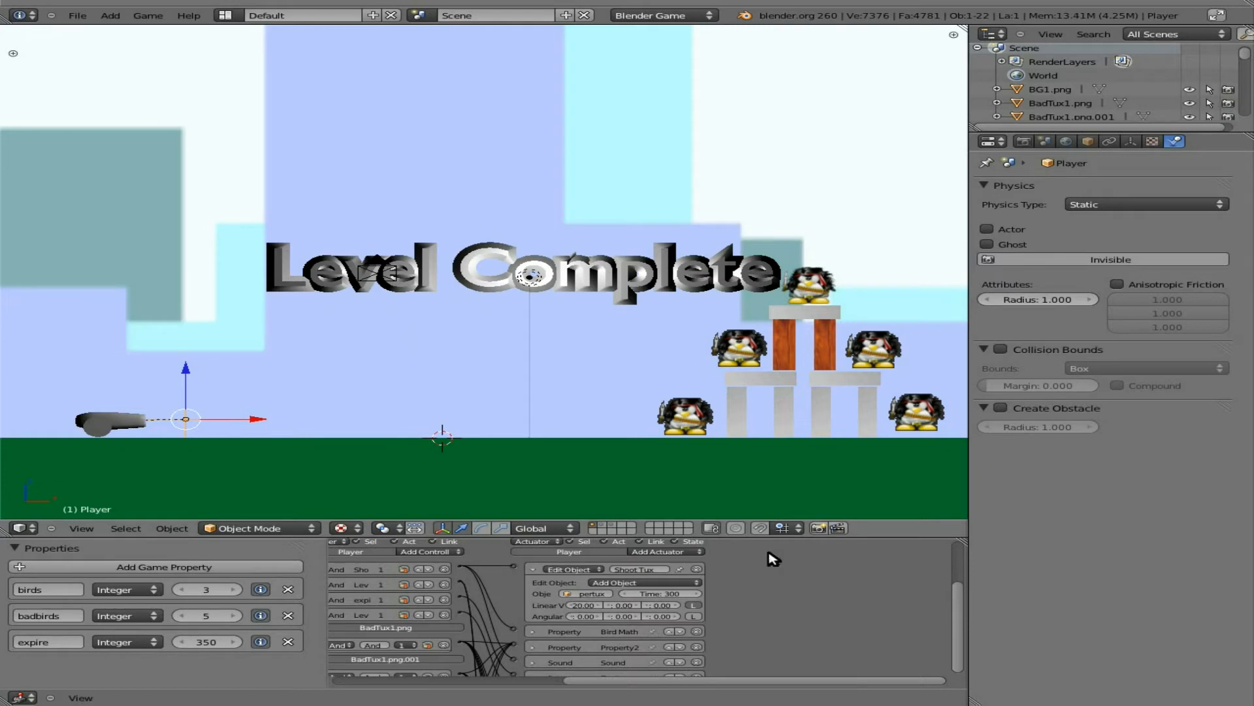
# Rotate the supertux plane on the second layer roughly a quarter turn counterclockwise and apply its rotation and scale
pyautogui.click(614, 526)
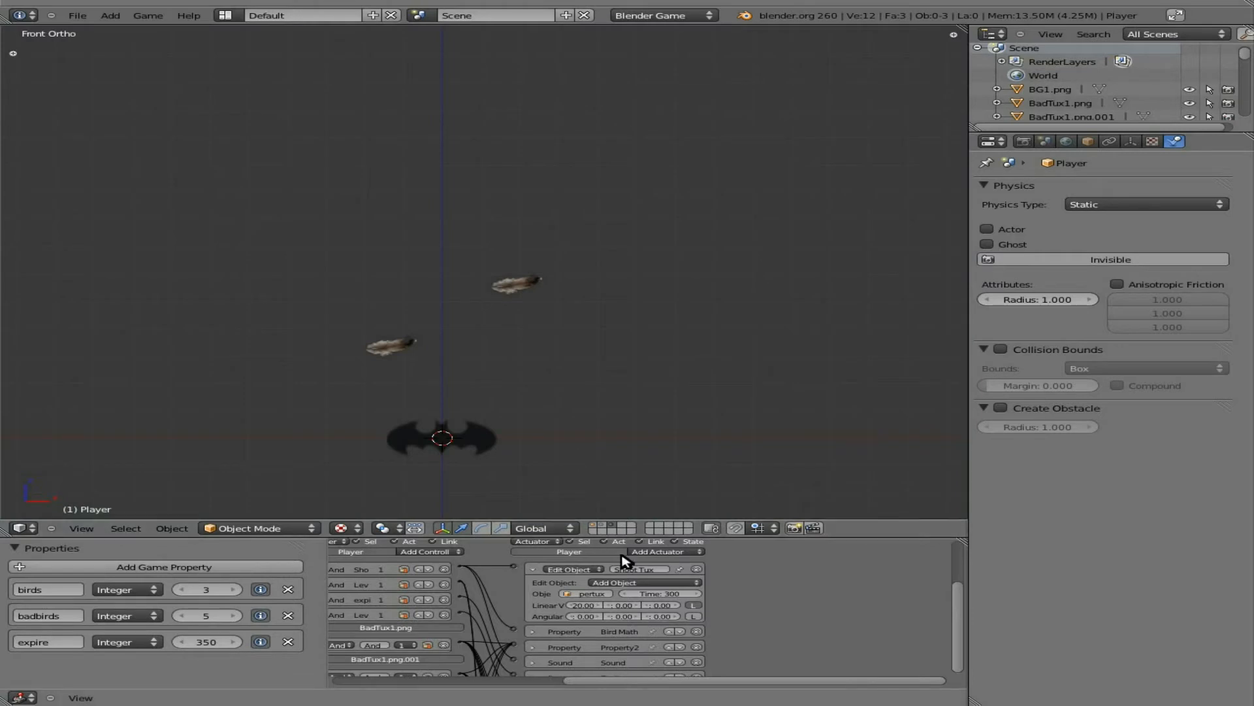
pyautogui.click(604, 524)
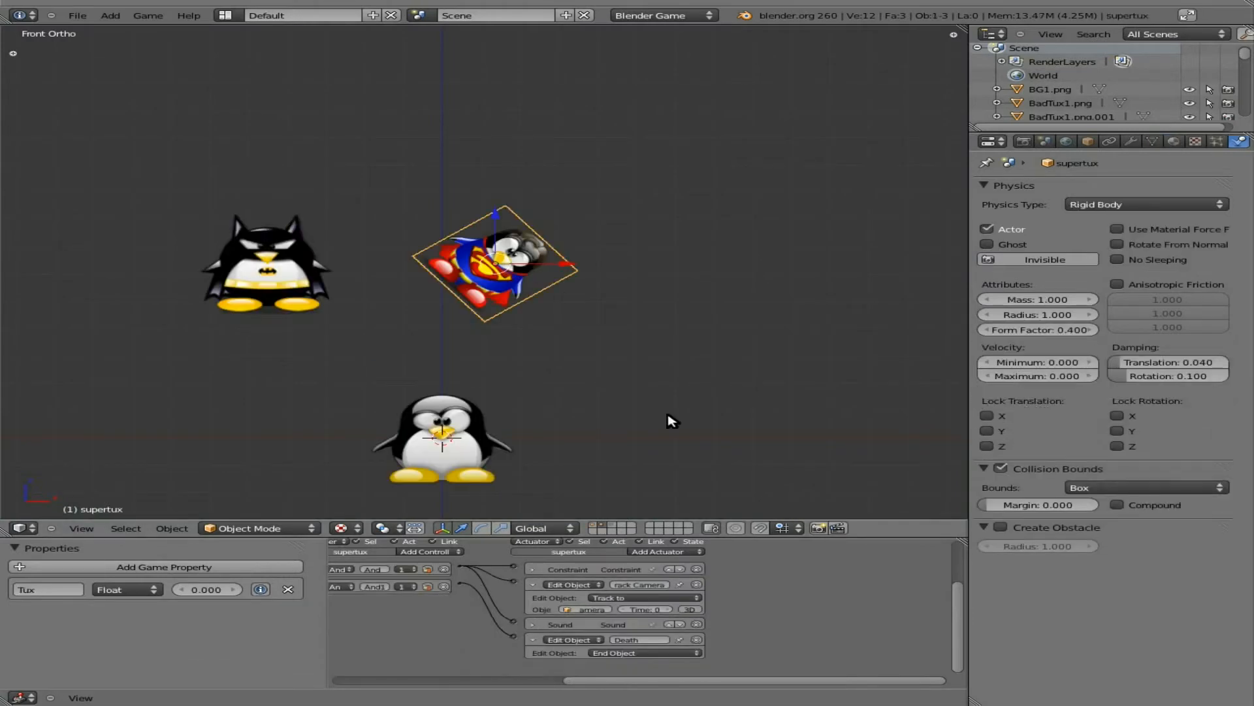
pyautogui.press('r')
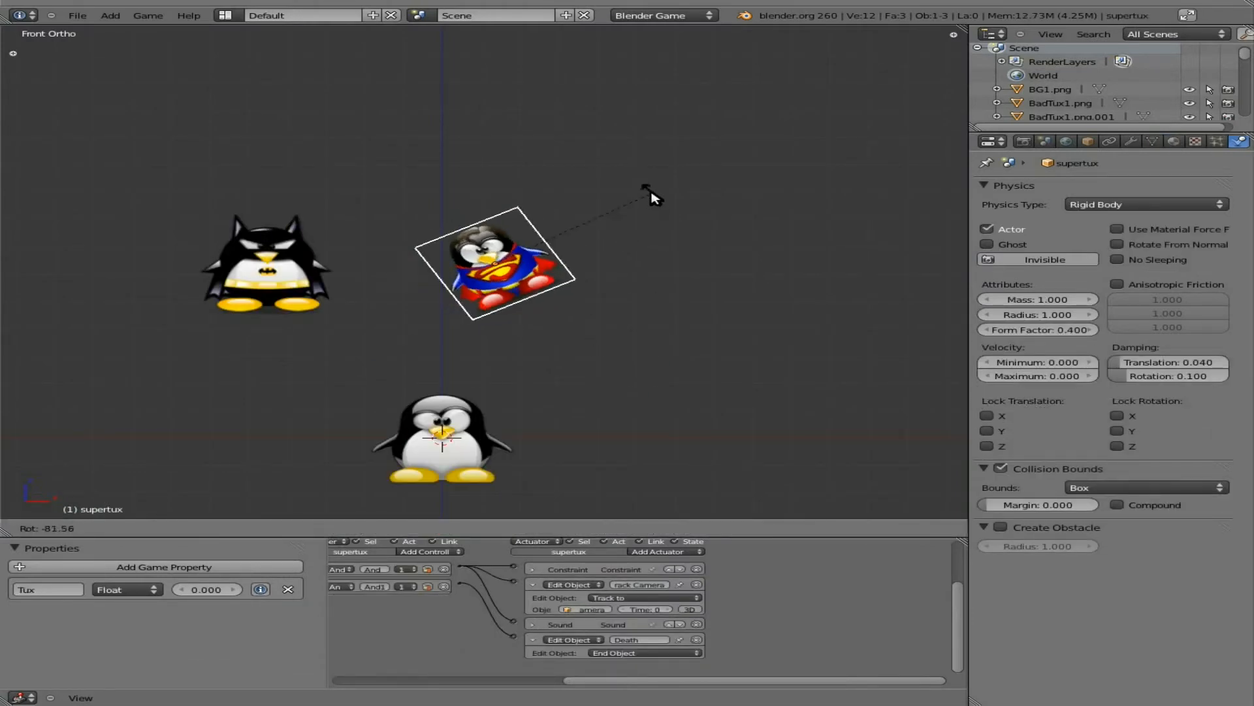
pyautogui.click(619, 160)
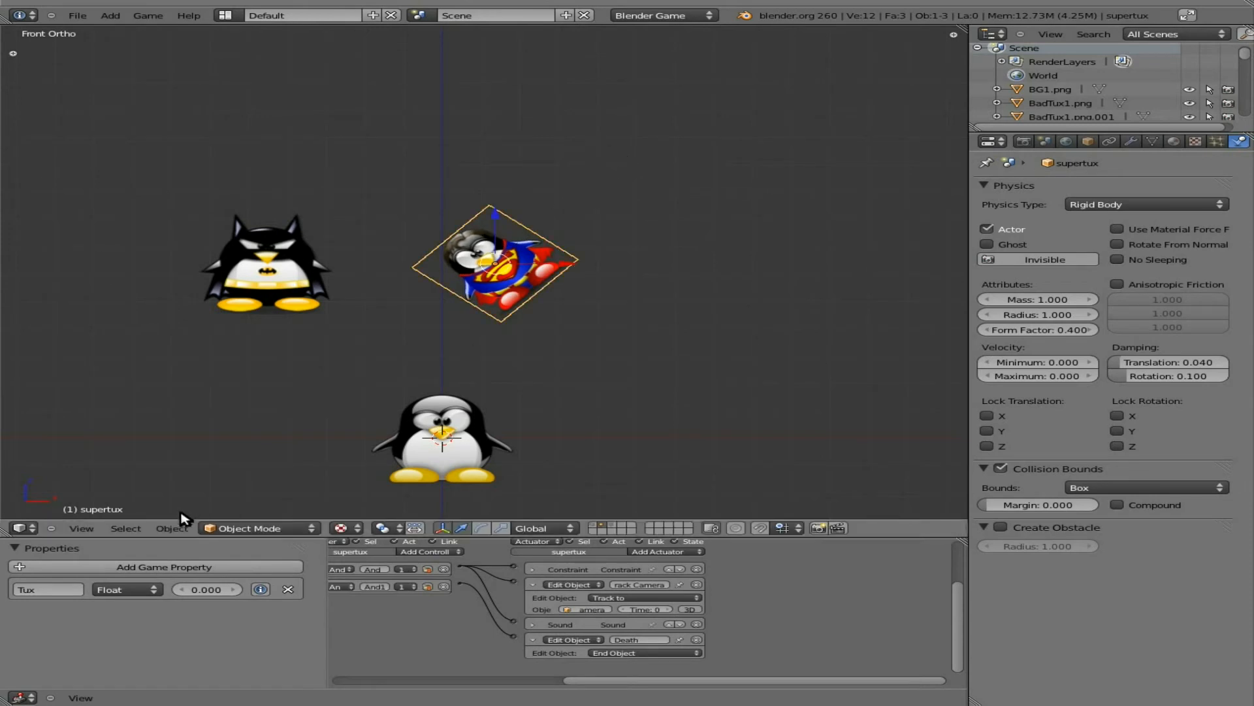
pyautogui.click(172, 528)
pyautogui.moveTo(251, 428)
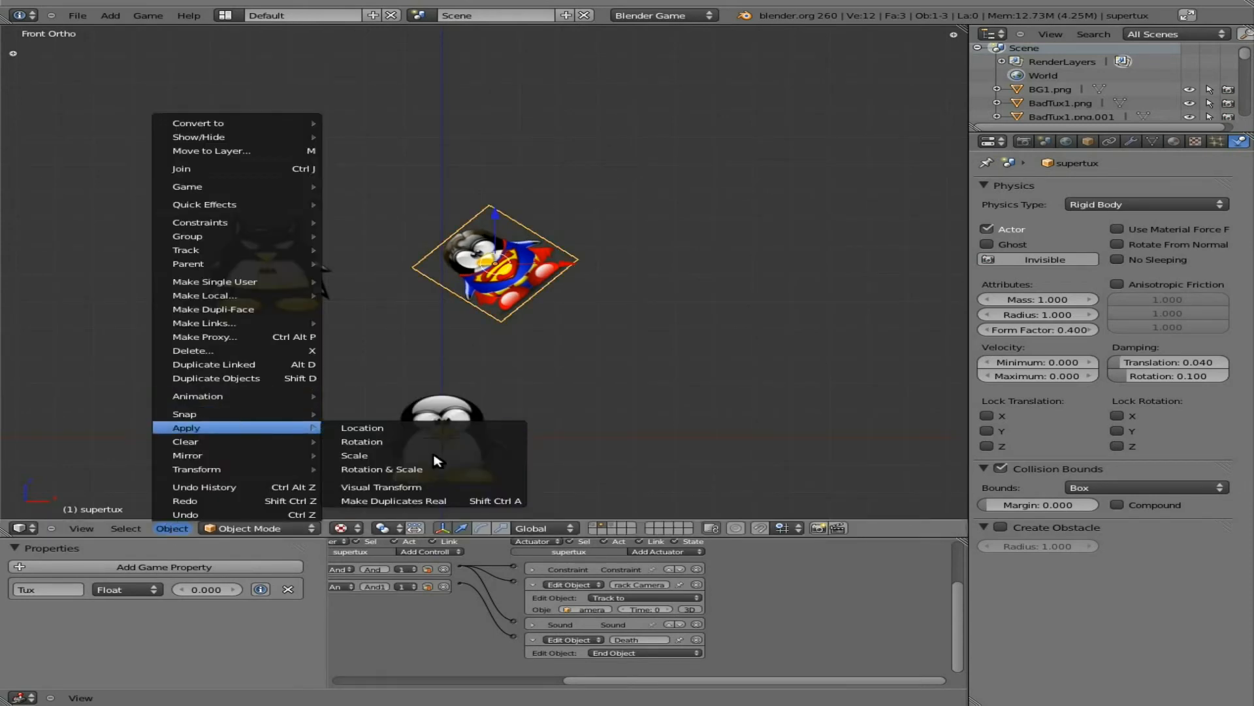
pyautogui.click(438, 469)
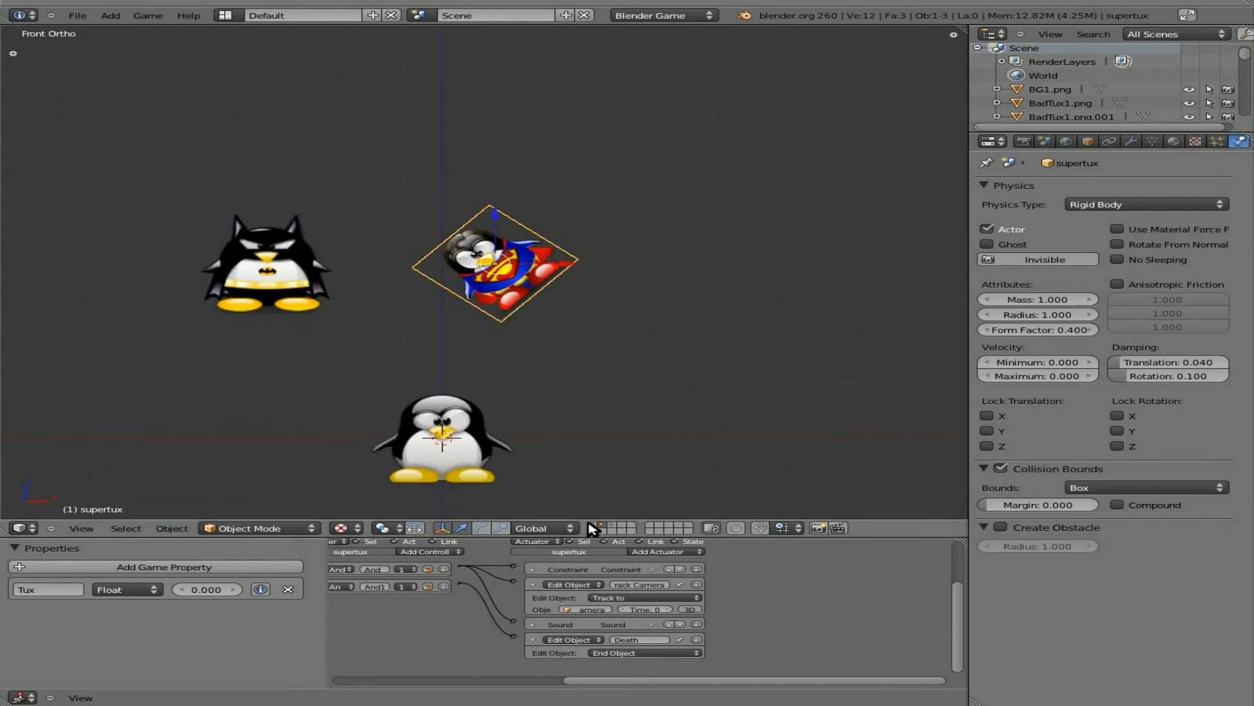
# Run the game from the first layer and fire the re-angled Super Tux from the raised cannon to check its orientation
pyautogui.press('p')
pyautogui.press('p')
pyautogui.press('Up')
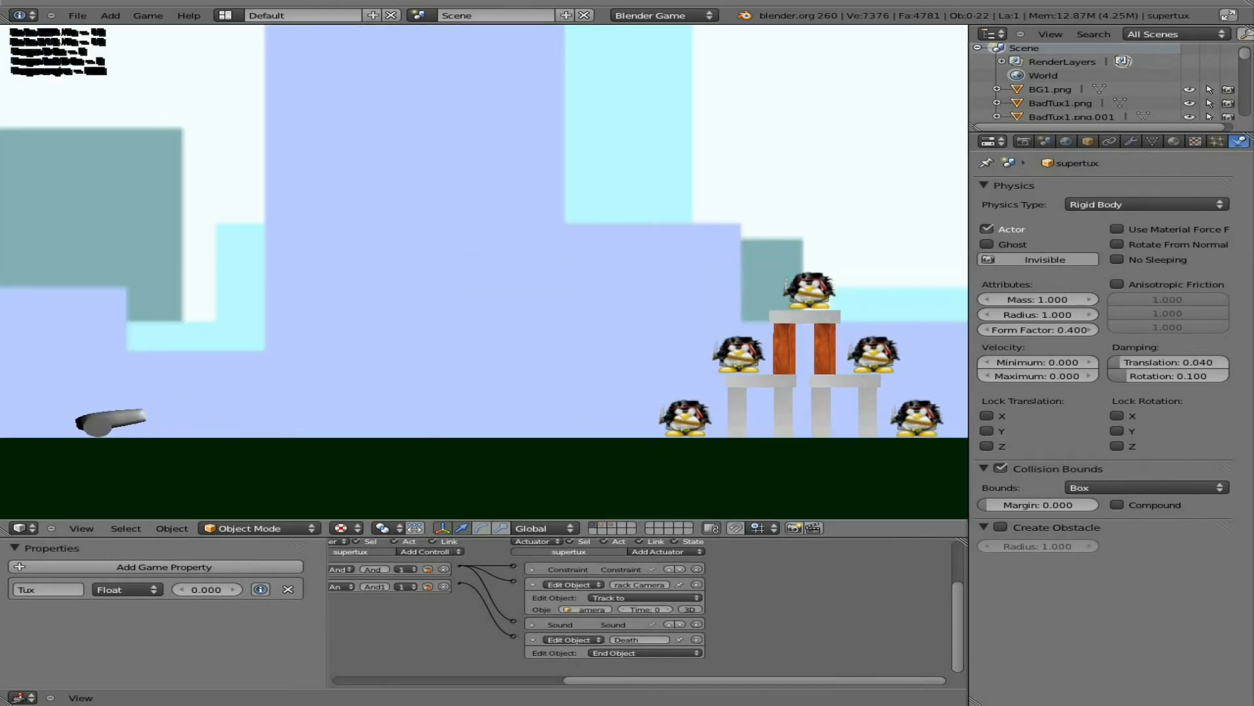
pyautogui.press('space')
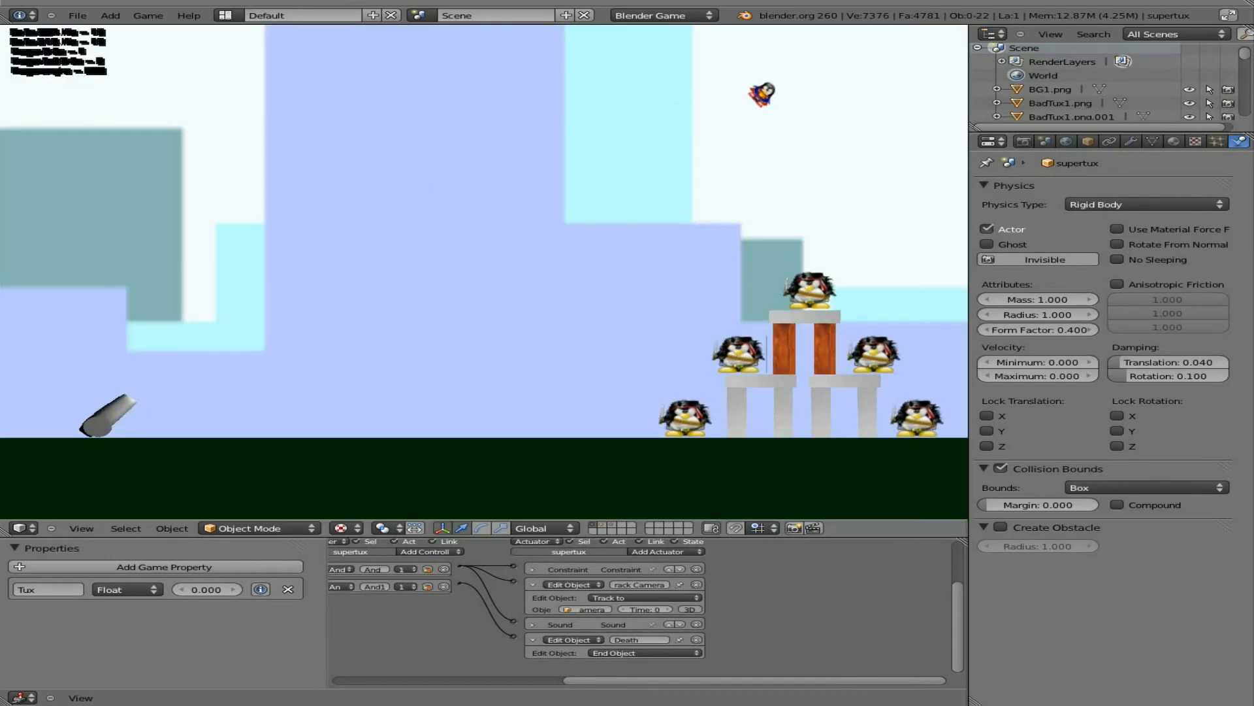
pyautogui.press('Escape')
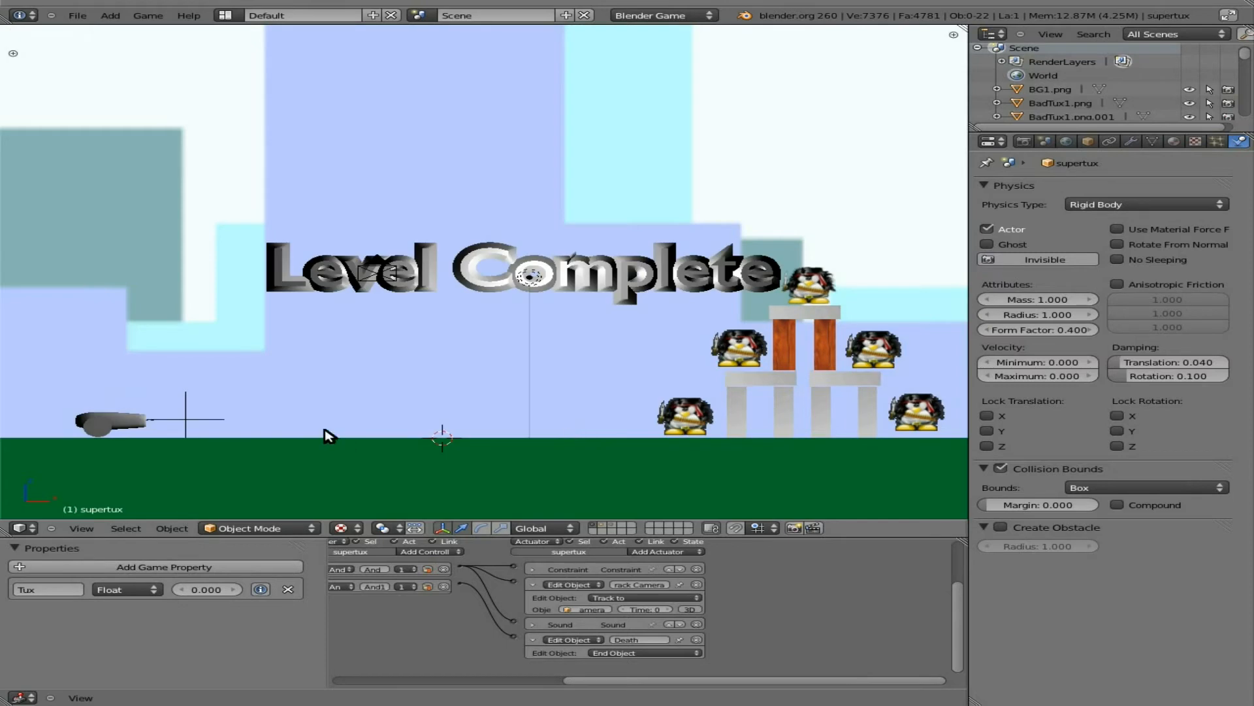
# Move the Player empty about 0.38 units along the X axis back toward the cannon
pyautogui.rightClick(222, 429)
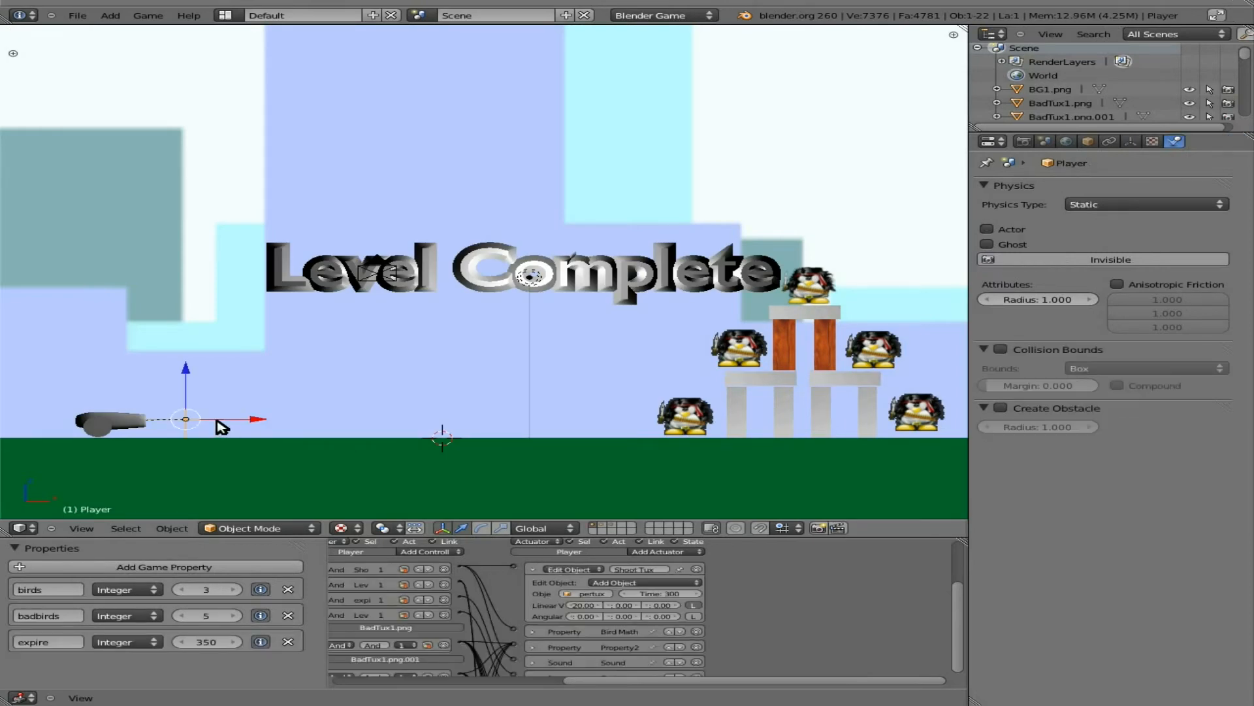
pyautogui.press('g')
pyautogui.press('x')
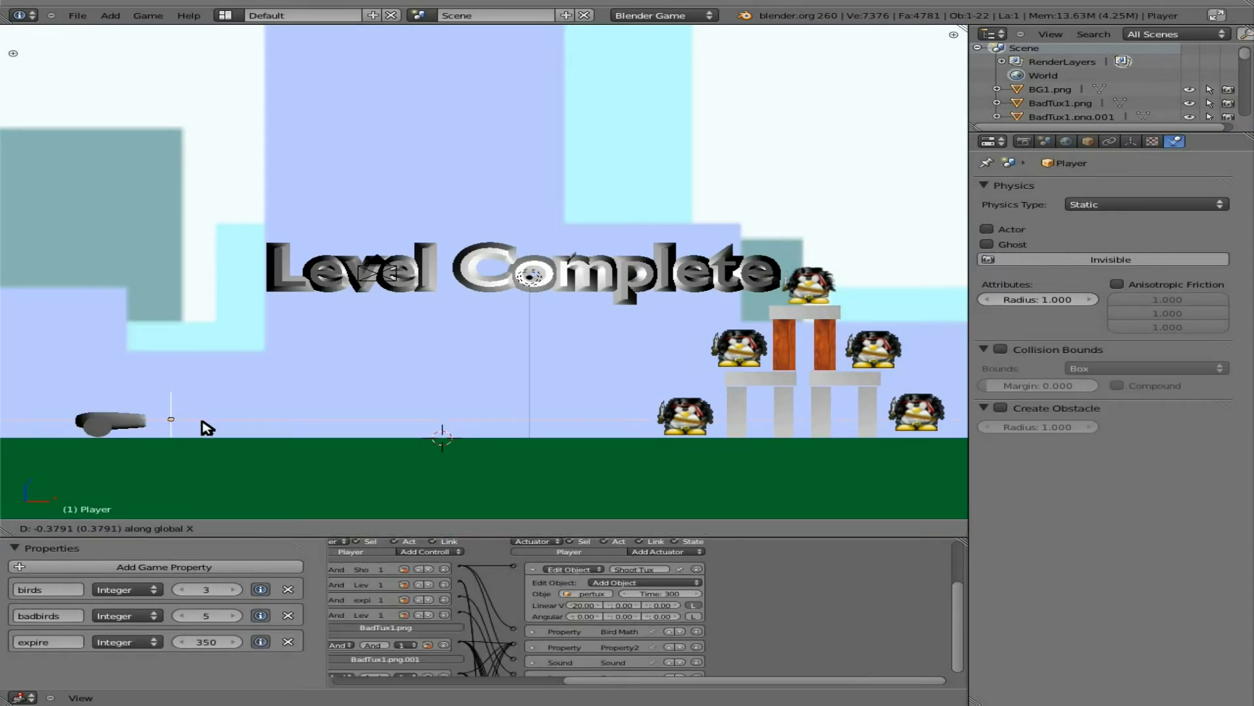
pyautogui.click(207, 428)
# Playtest Super Tux shots from the closer spawn point while raising and lowering the cannon
pyautogui.press('p')
pyautogui.press('Up')
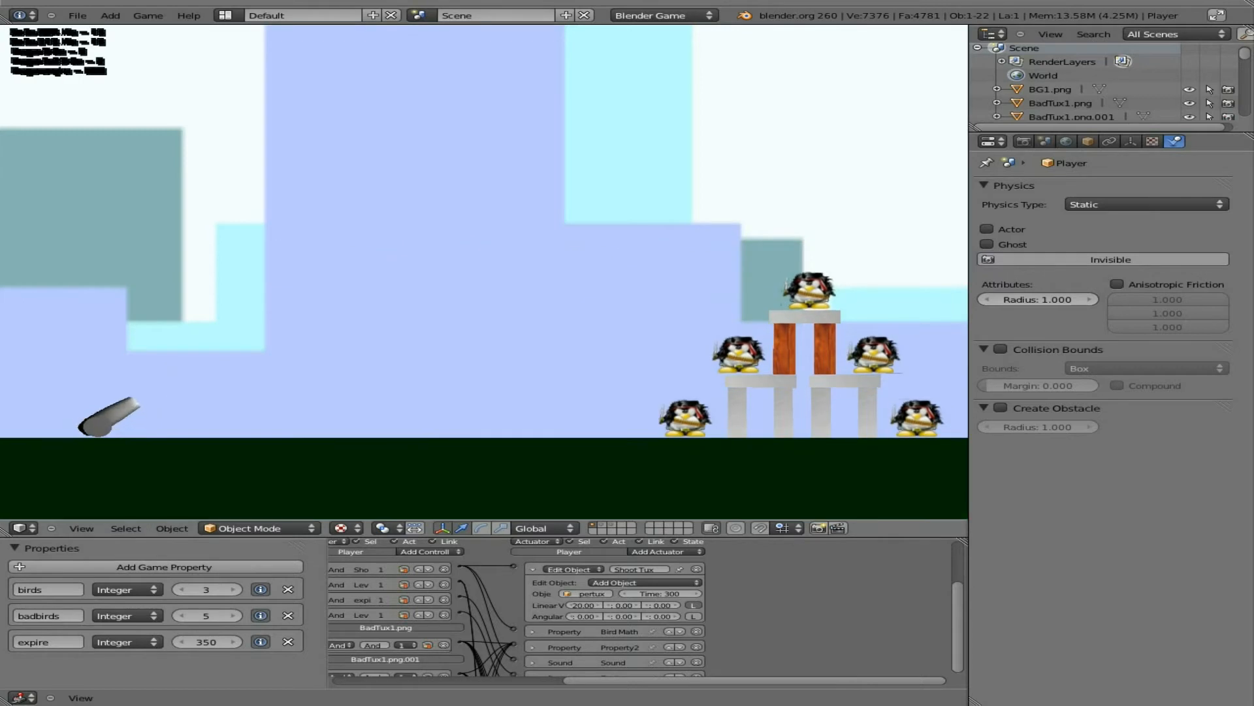
pyautogui.press('space')
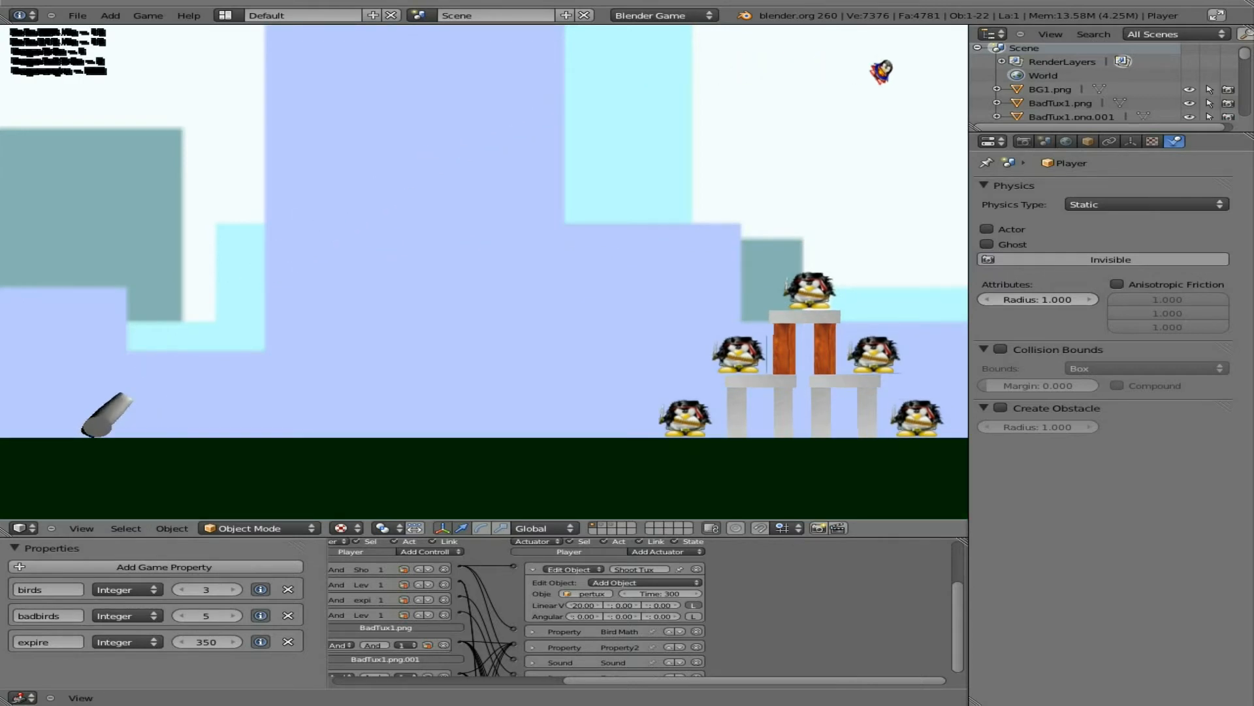
pyautogui.press('Down')
pyautogui.press('space')
pyautogui.press('Escape')
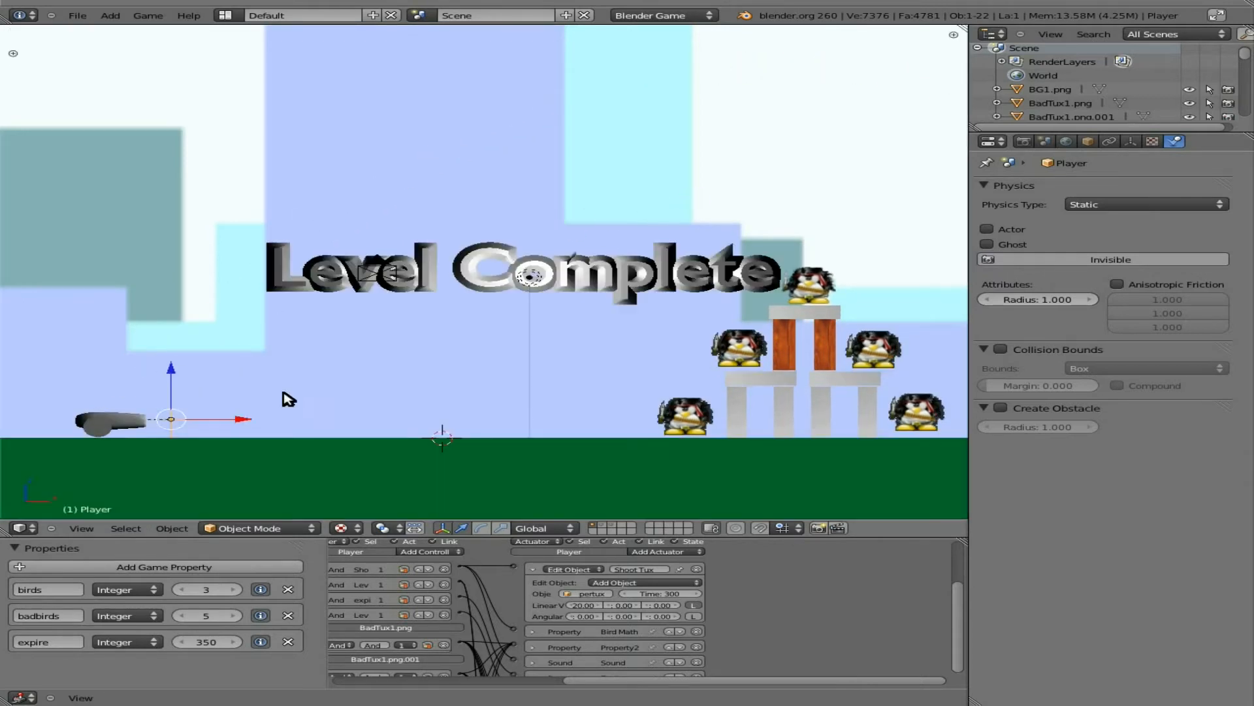
# Set the object added by the Player's Shoot Tux actuator to Tux1.png
pyautogui.click(592, 593)
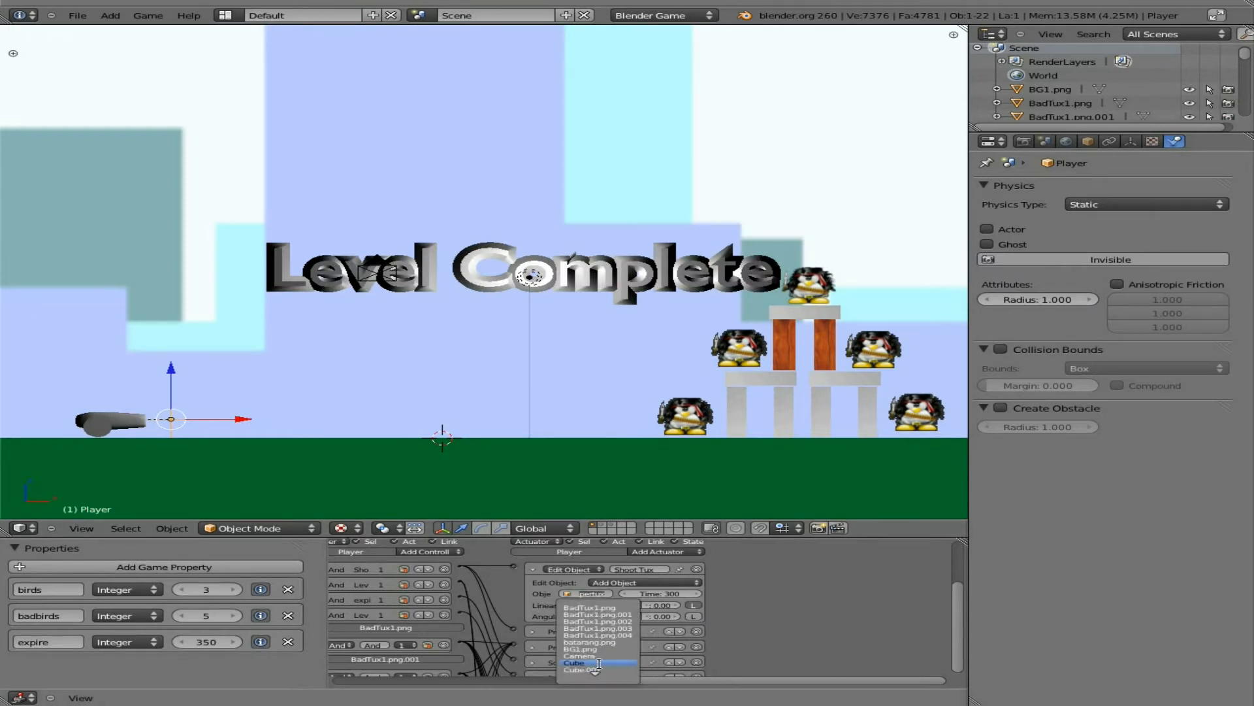
pyautogui.scroll(-9, 594, 662)
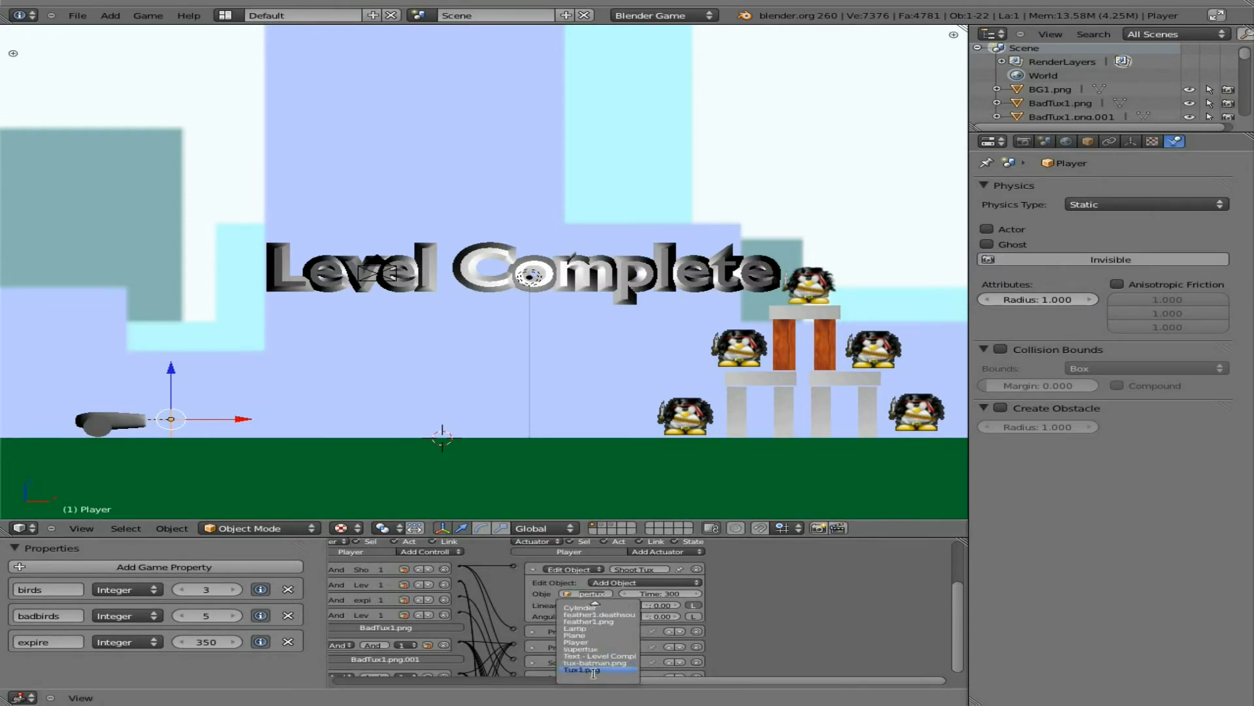
pyautogui.click(593, 669)
# Run the game and fire one regular Tux from the raised cannon to compare its flight
pyautogui.press('p')
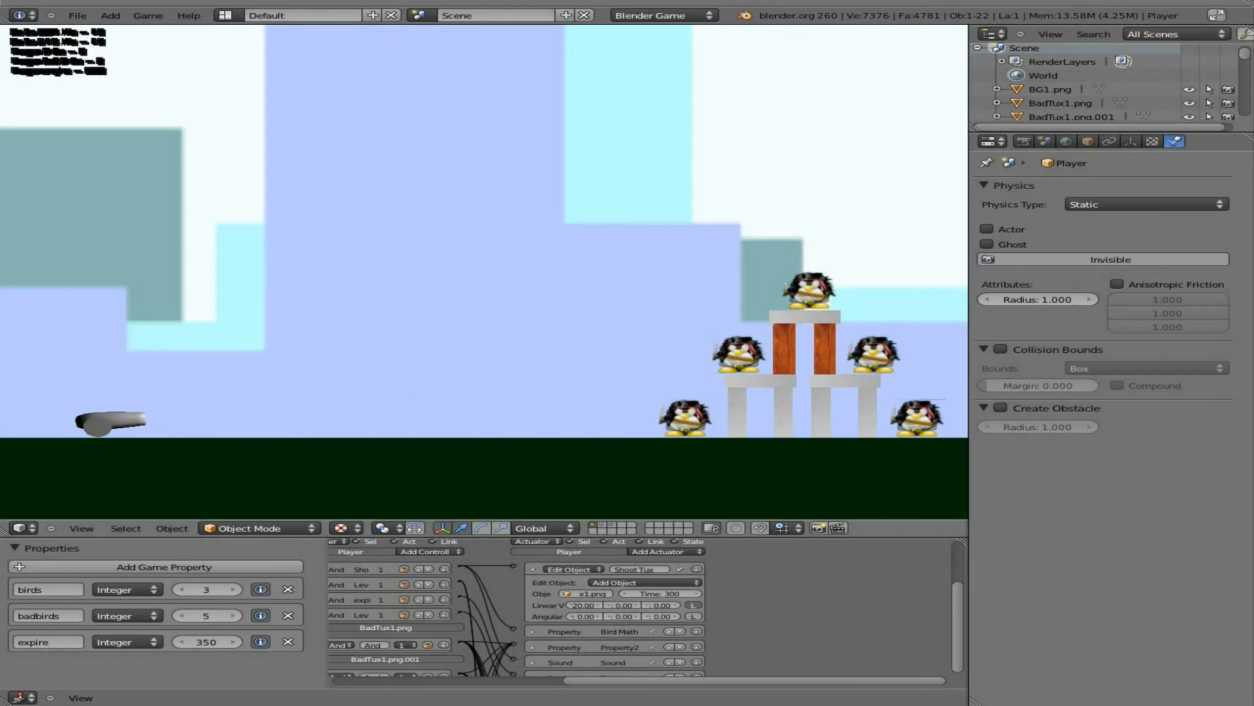
pyautogui.press('space')
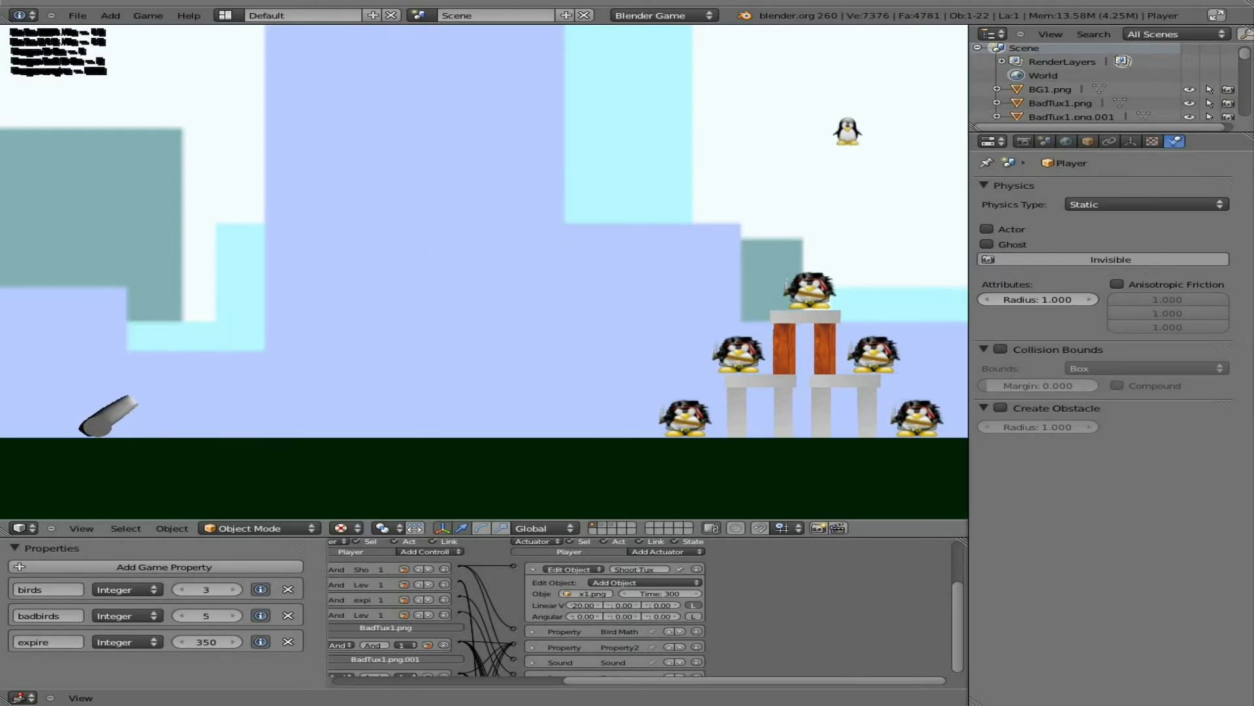
pyautogui.press('Escape')
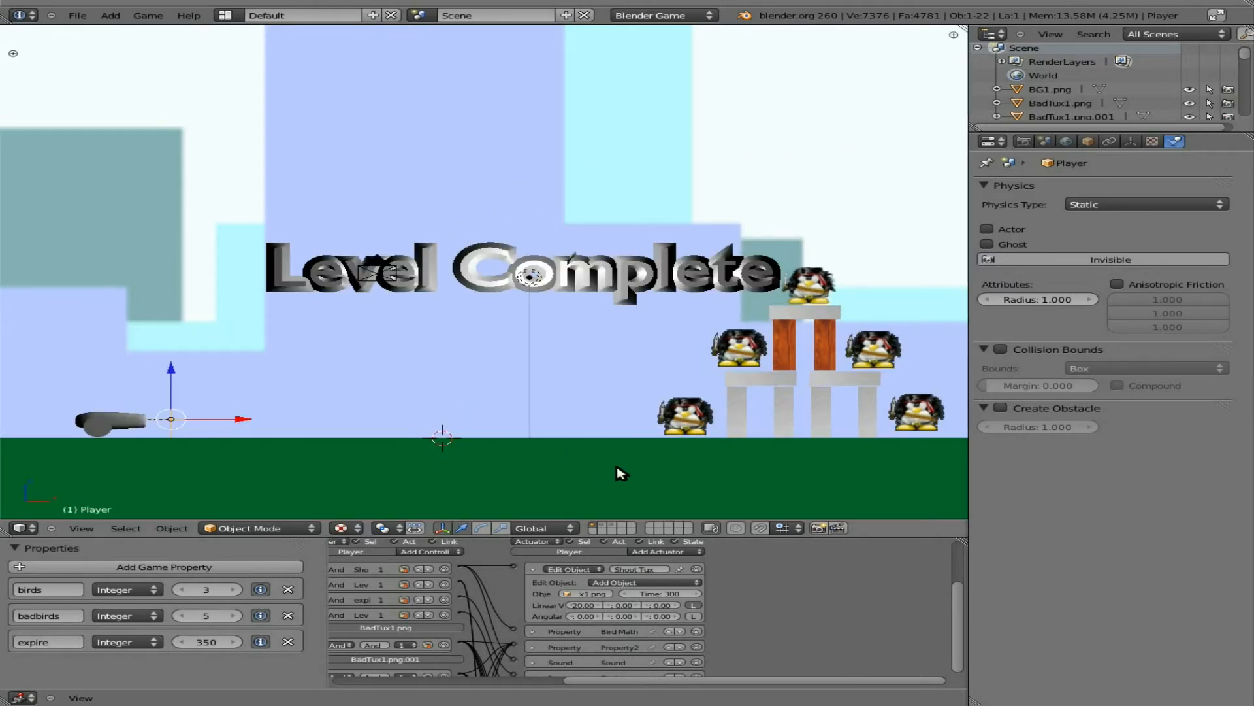
# Select the whole enemy tower in wireframe top view and move it along the X axis farther from the cannon
pyautogui.scroll(-2, 736, 392)
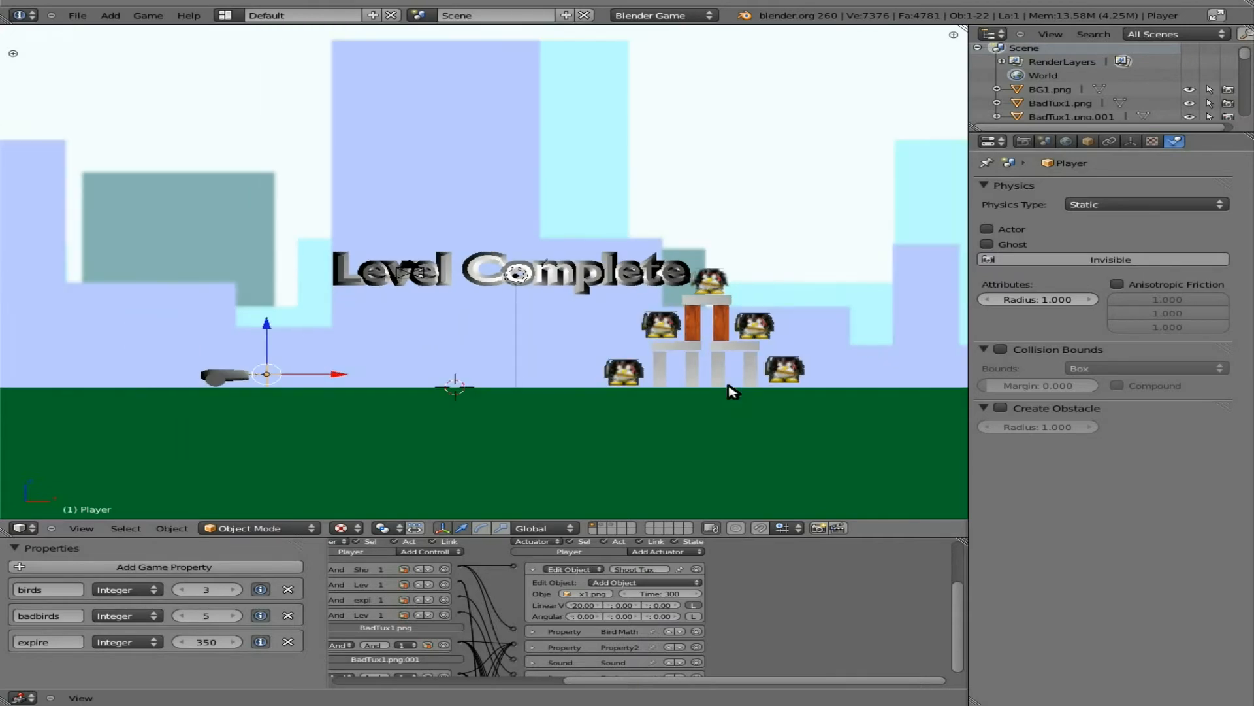
pyautogui.keyDown('shift'); pyautogui.moveTo(667, 342); pyautogui.dragTo(582, 399, button='middle'); pyautogui.keyUp('shift')
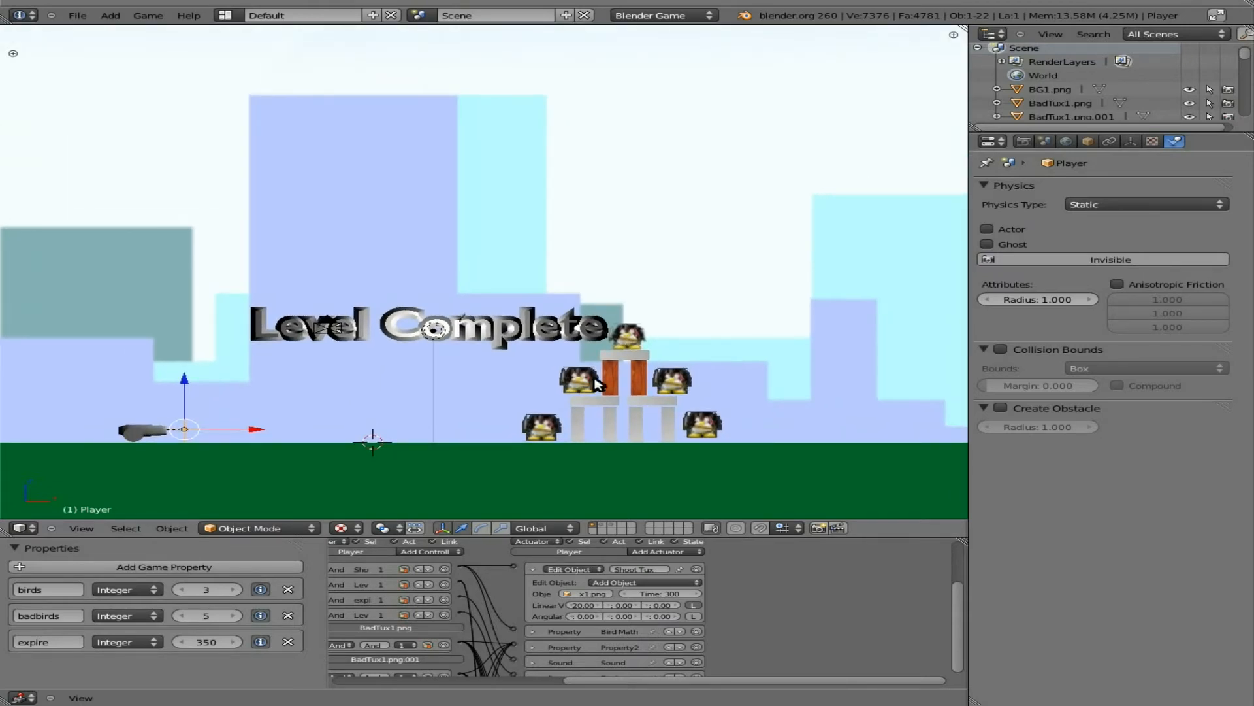
pyautogui.rightClick(591, 383)
pyautogui.press('KP_7')
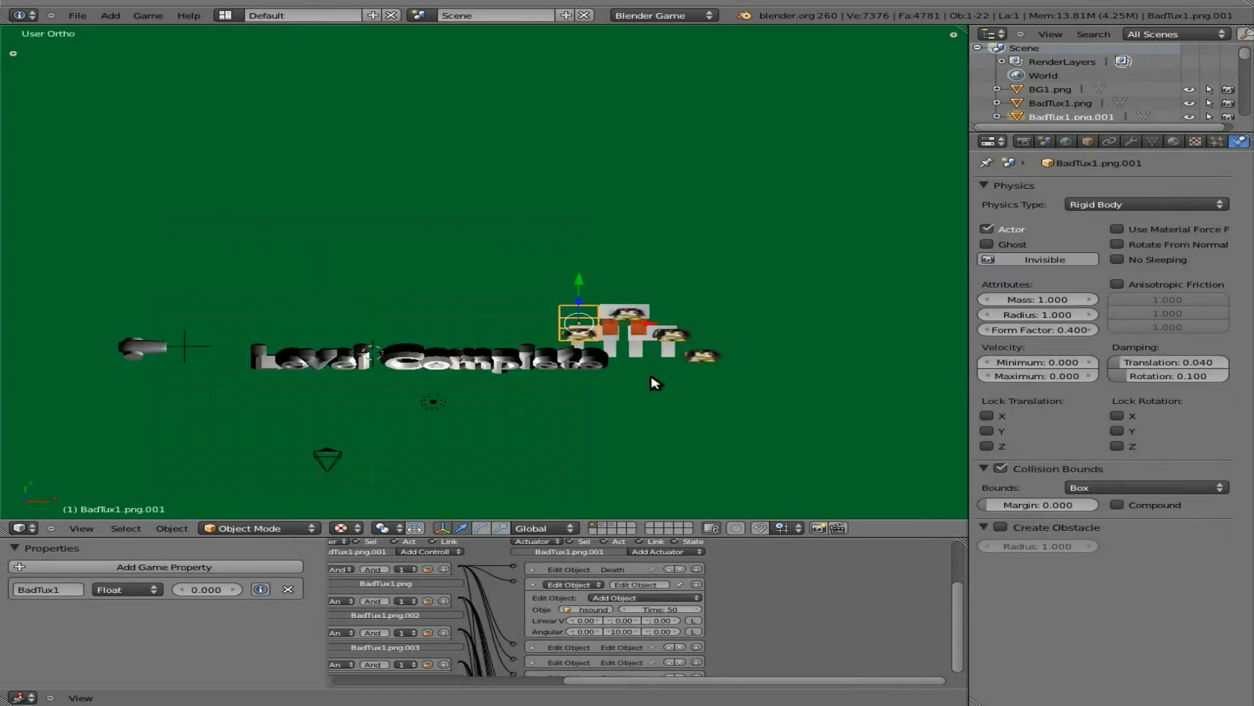
pyautogui.press('z')
pyautogui.press('b')
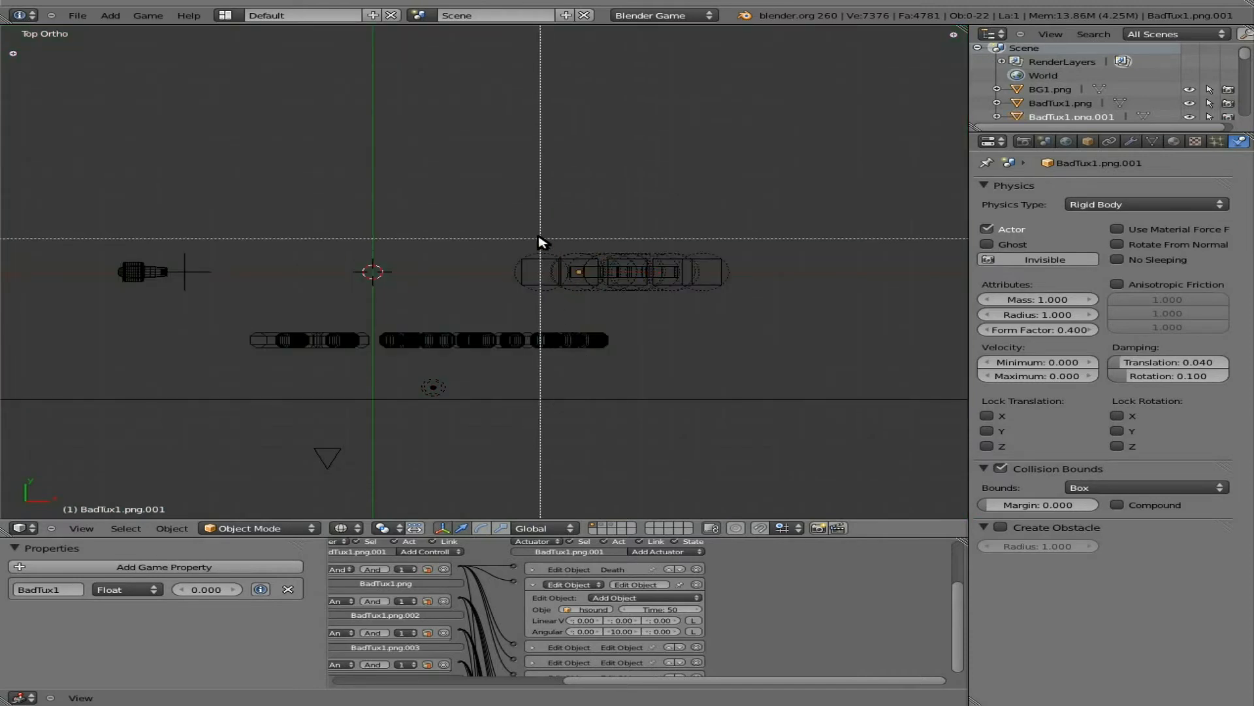
pyautogui.moveTo(502, 240); pyautogui.dragTo(776, 298)
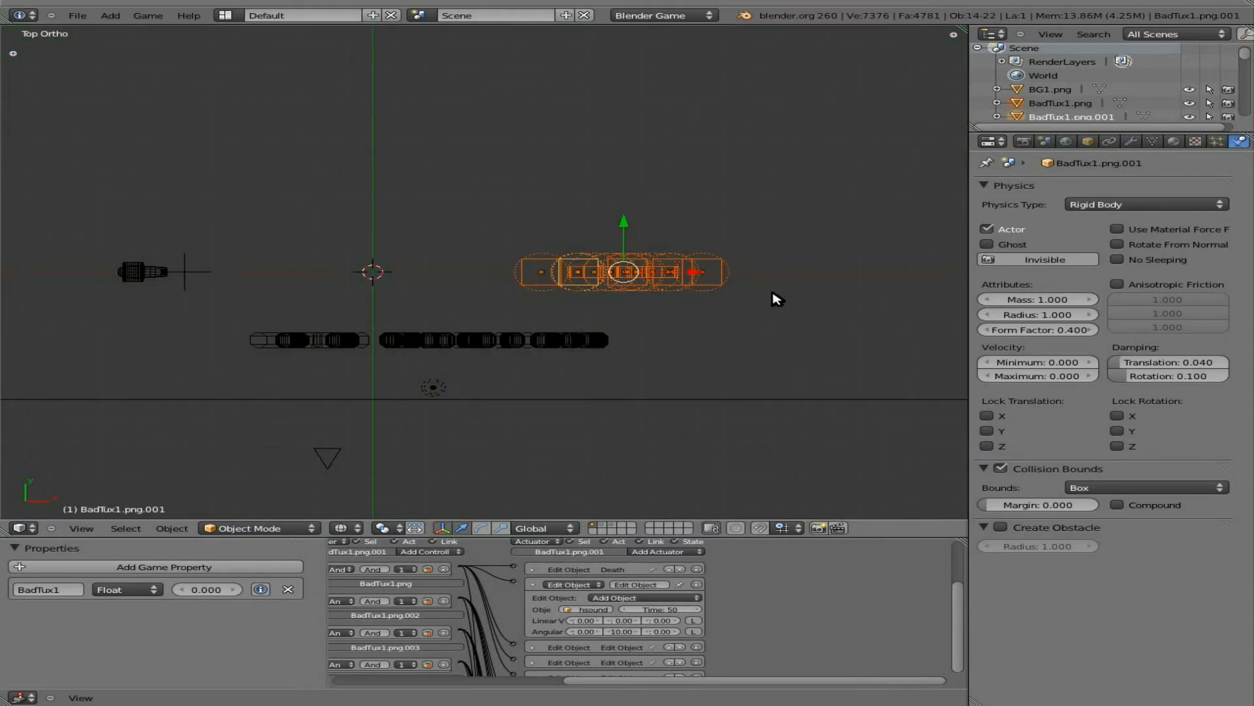
pyautogui.press('g')
pyautogui.press('x')
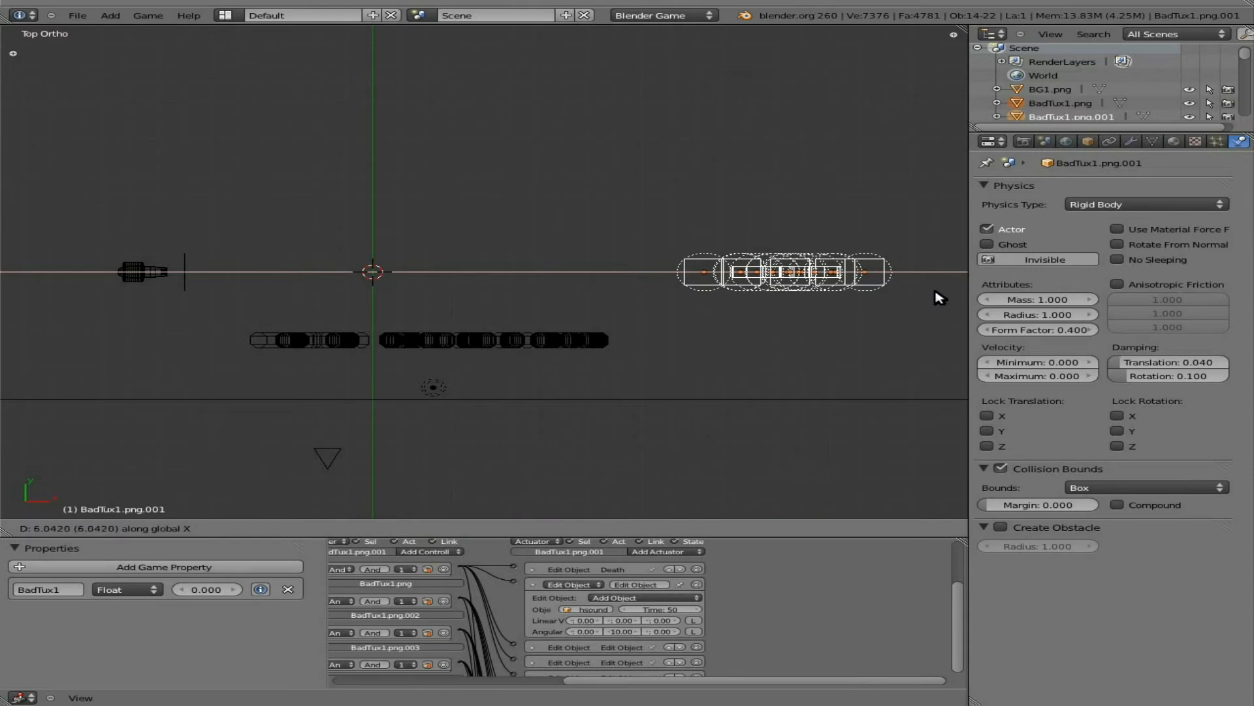
pyautogui.click(988, 299)
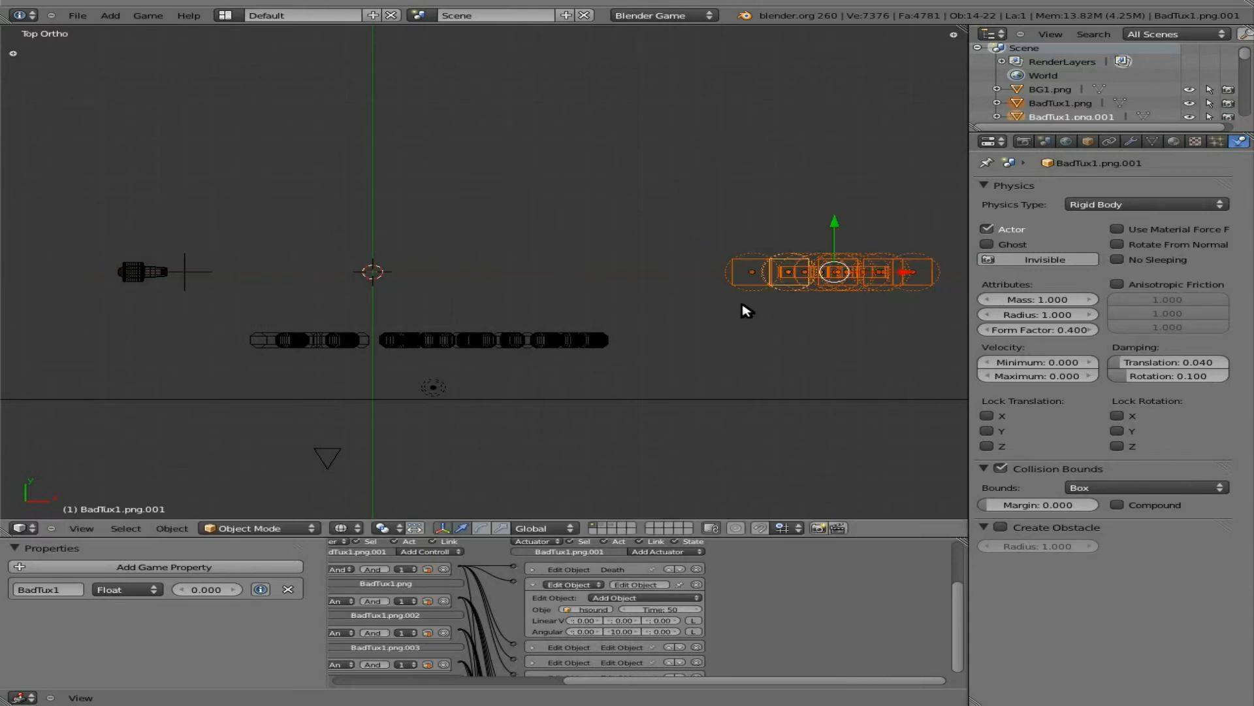
# Return to the front view and restore textured viewport shading
pyautogui.press('KP_1')
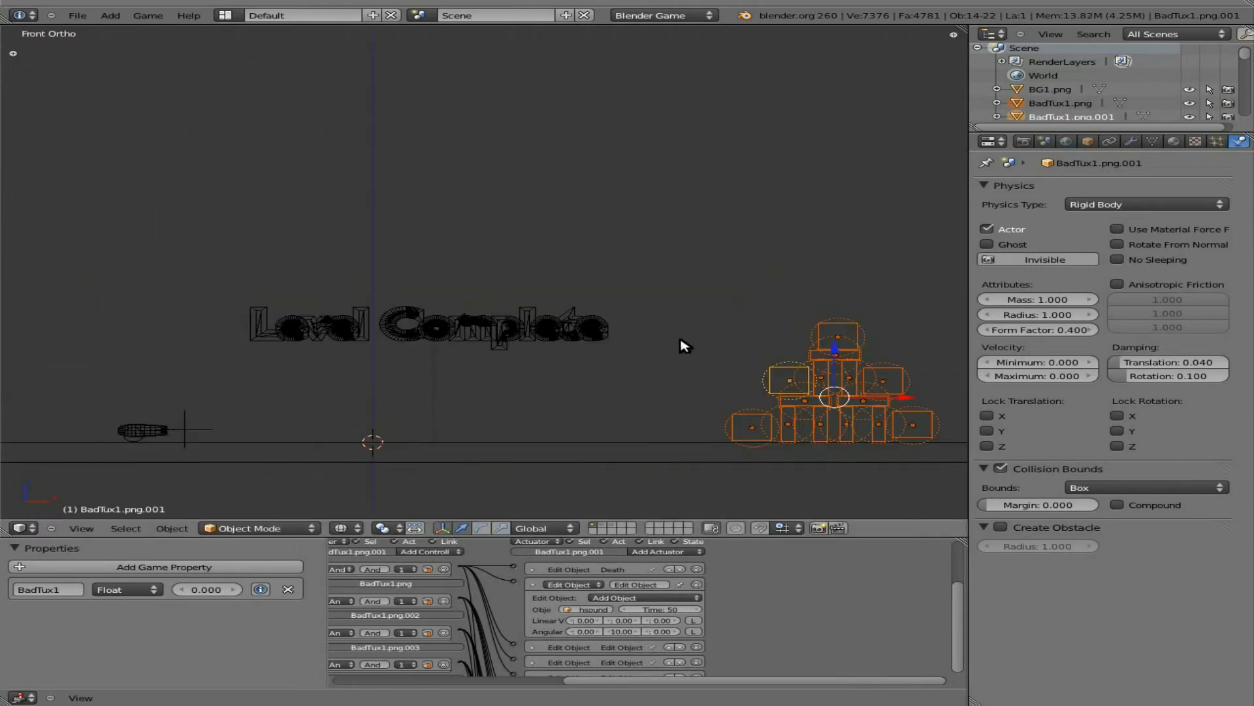
pyautogui.click(342, 528)
pyautogui.click(357, 475)
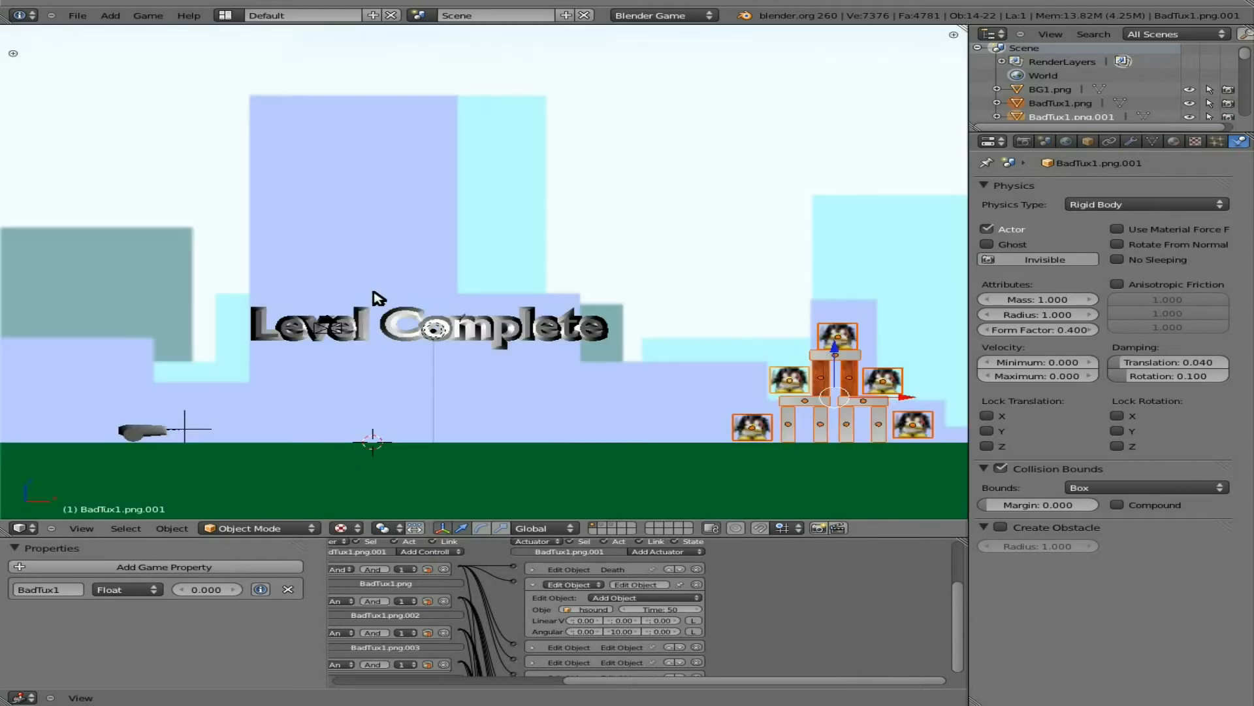
# Playtest regular Tux shots at the relocated tower while lowering and raising the cannon
pyautogui.press('p')
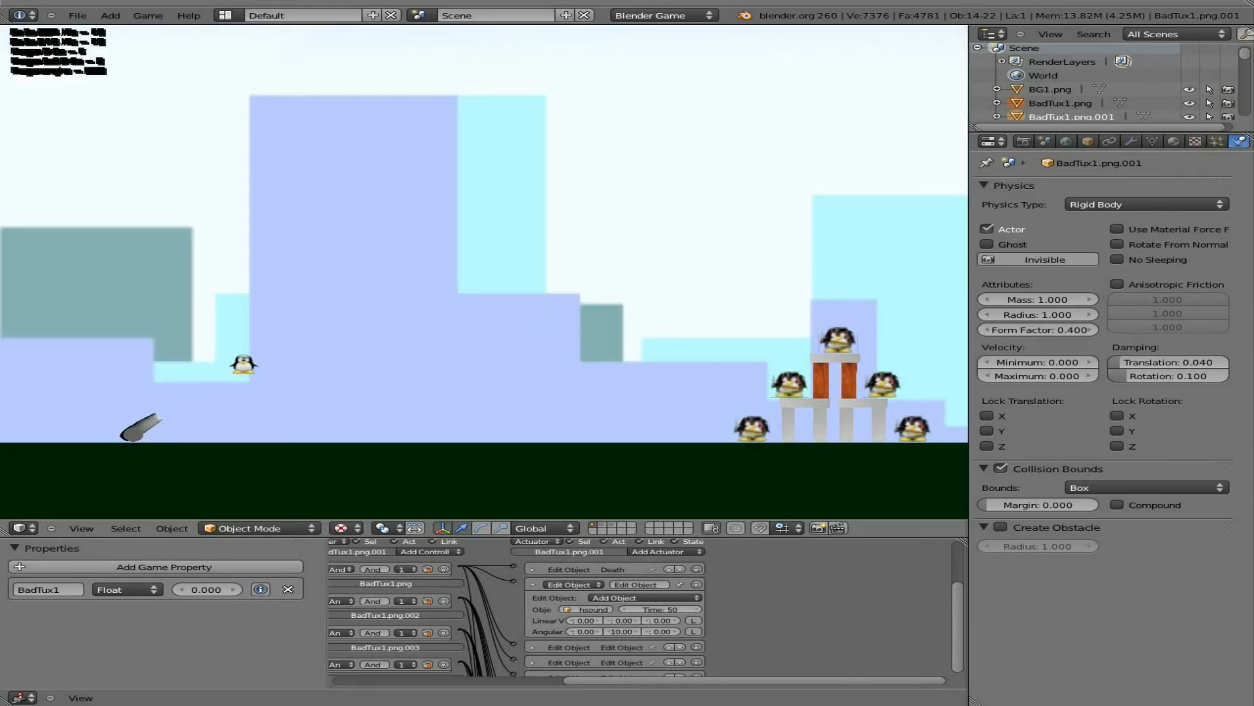
pyautogui.press('Down')
pyautogui.press('Down')
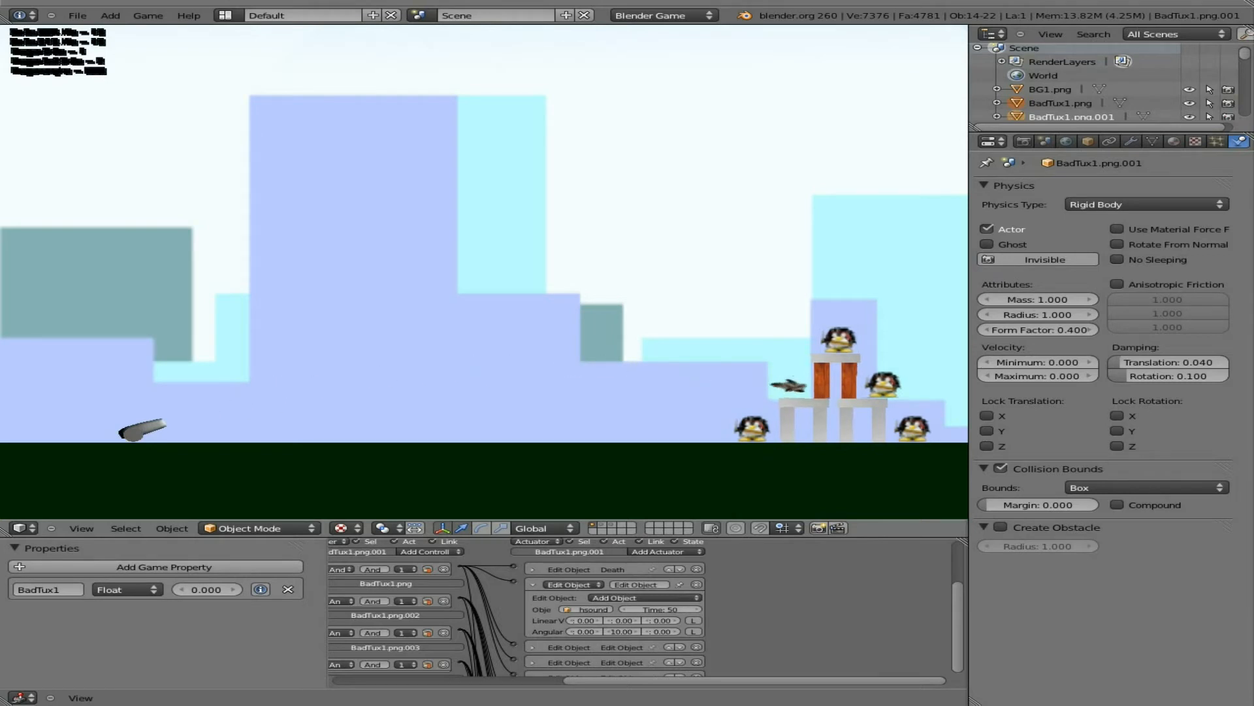
pyautogui.press('Down')
pyautogui.press('space')
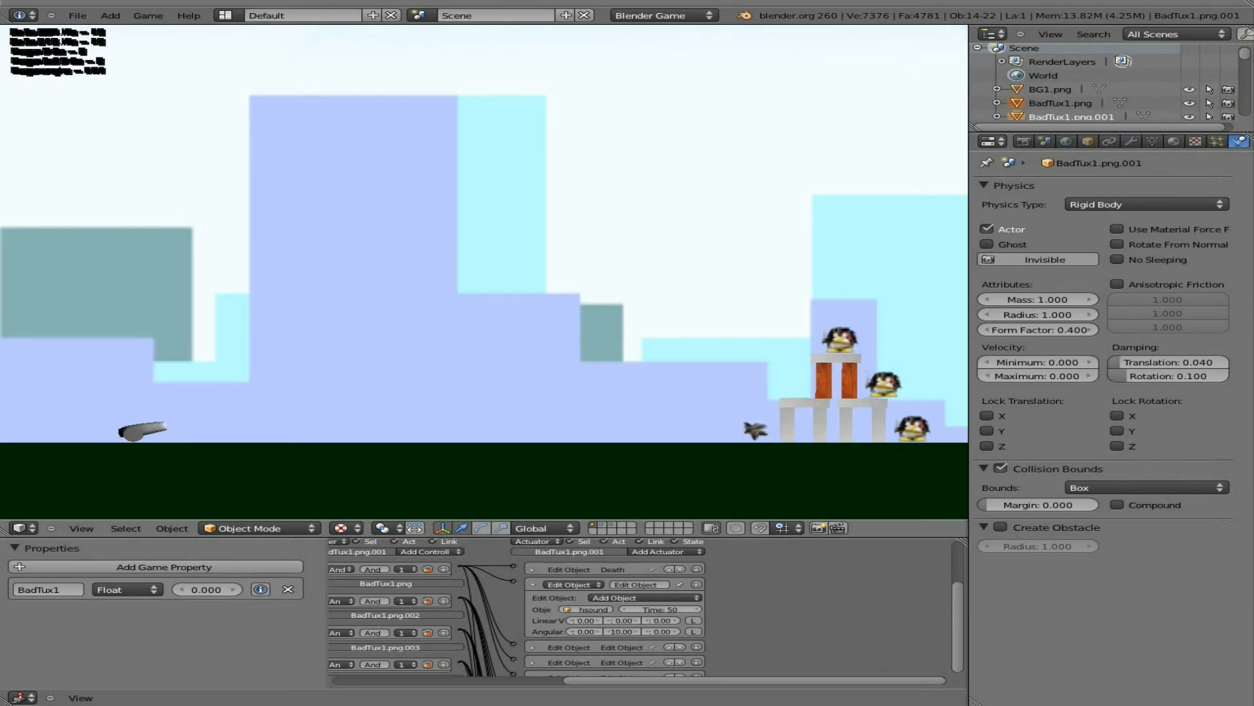
pyautogui.press('Up')
pyautogui.press('Up')
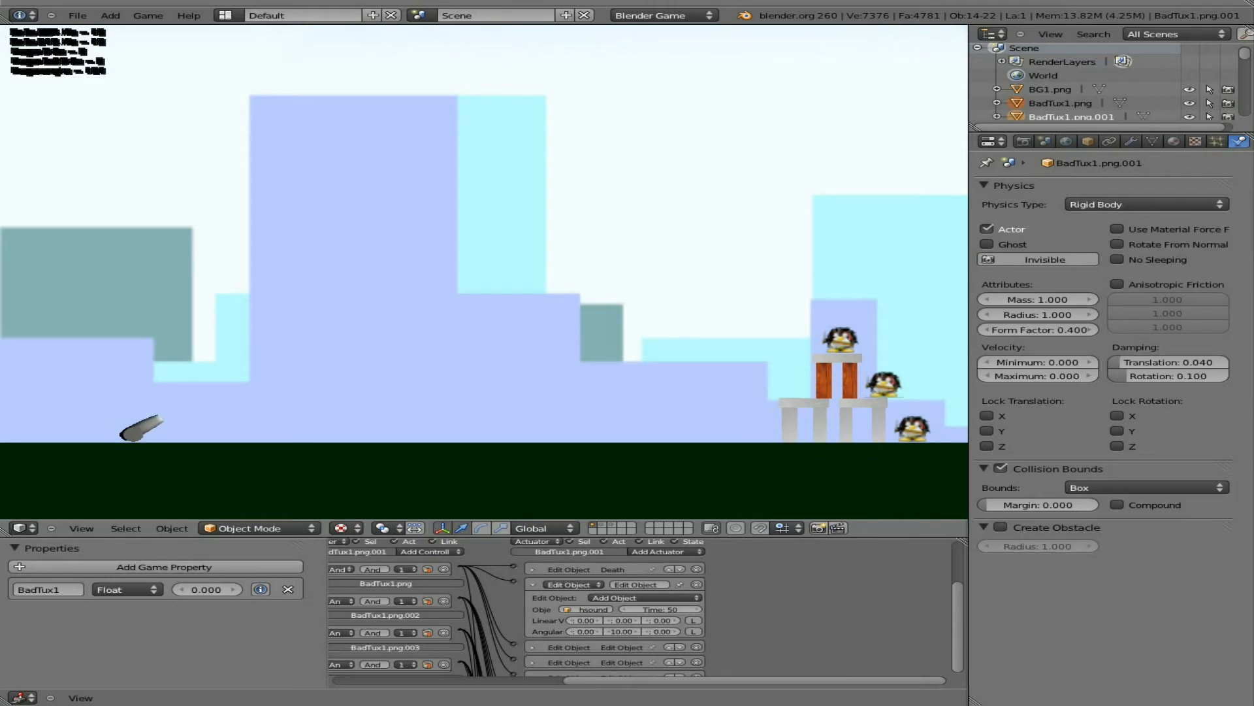
pyautogui.press('Escape')
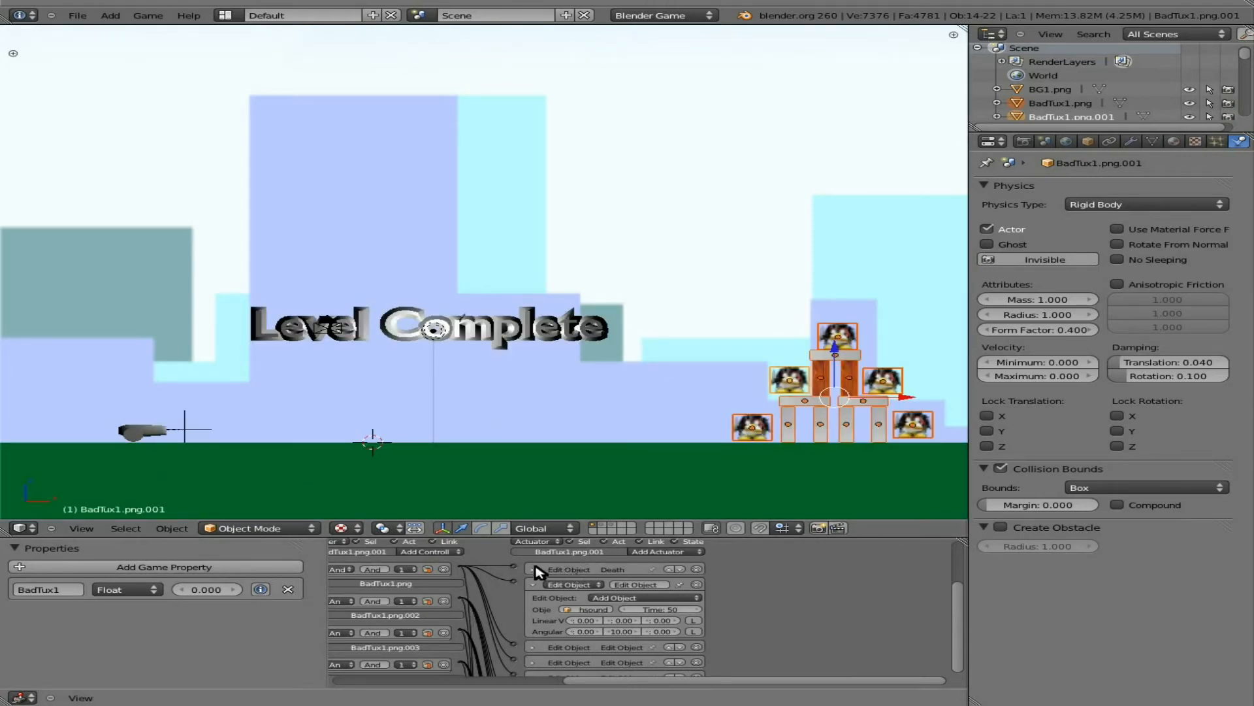
# Set the object added by the Player's Shoot Tux actuator to supertux and test-fire it at the relocated tower
pyautogui.rightClick(193, 429)
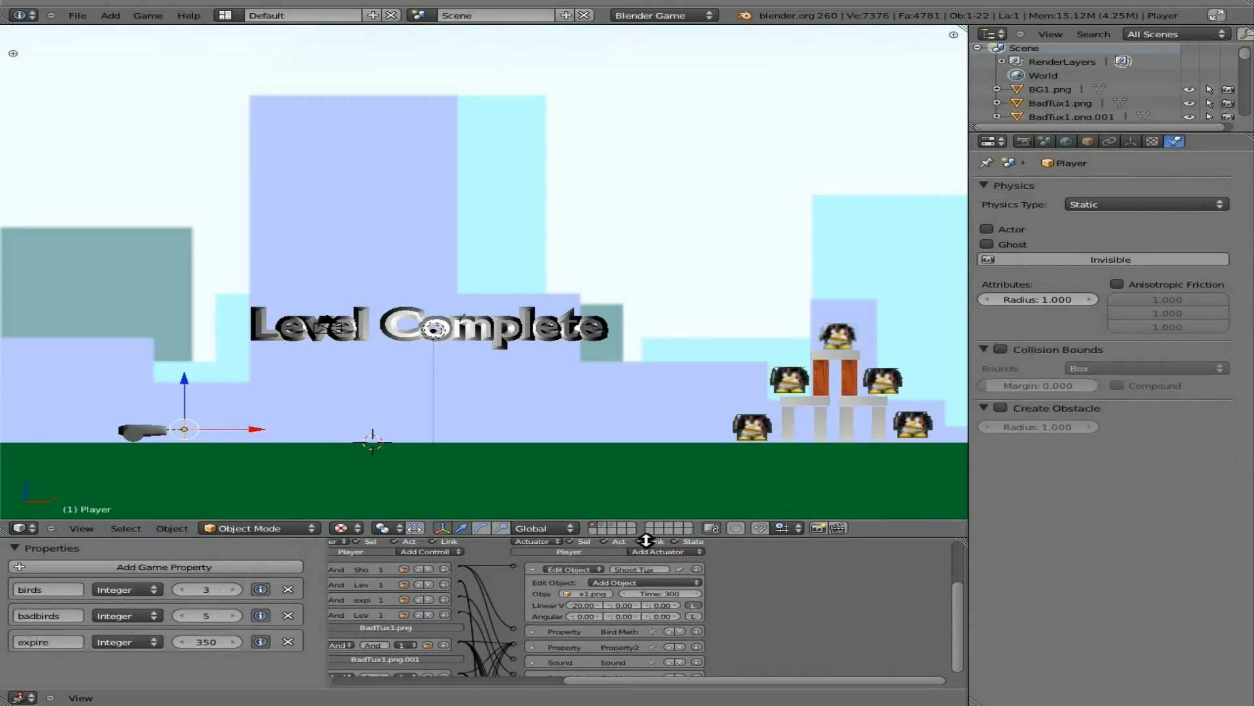
pyautogui.click(595, 595)
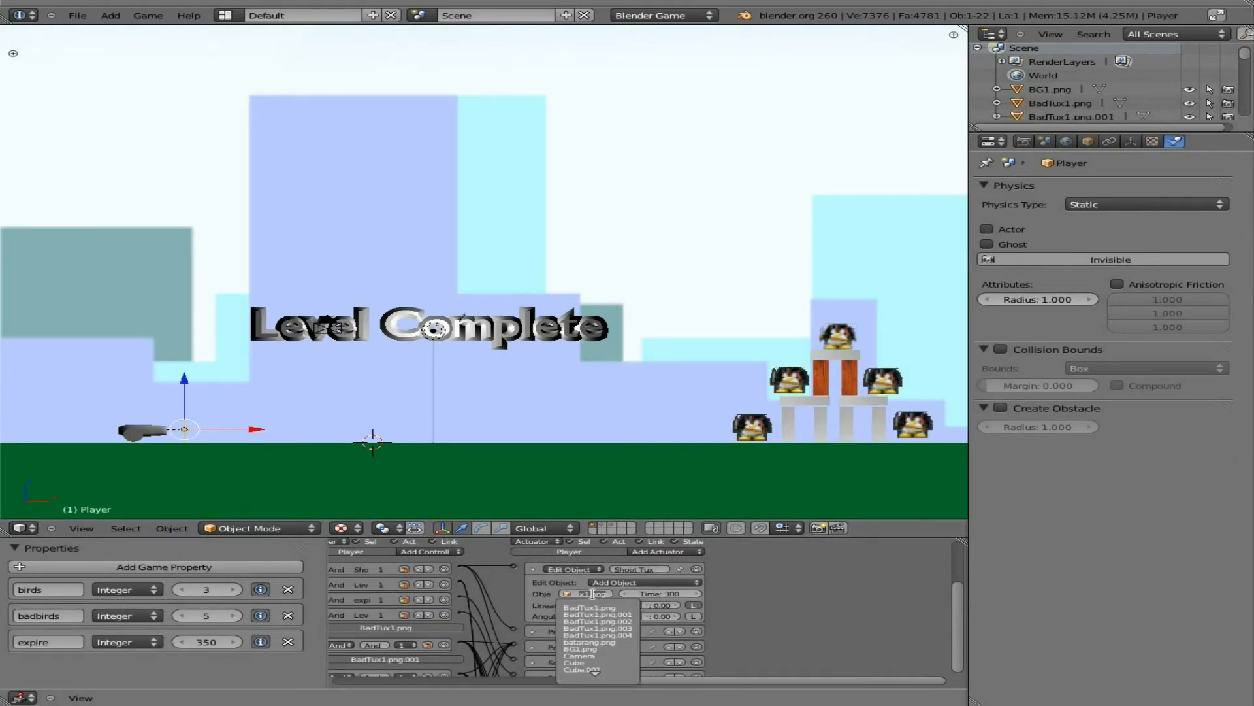
pyautogui.scroll(-5, 609, 637)
pyautogui.scroll(-10, 610, 637)
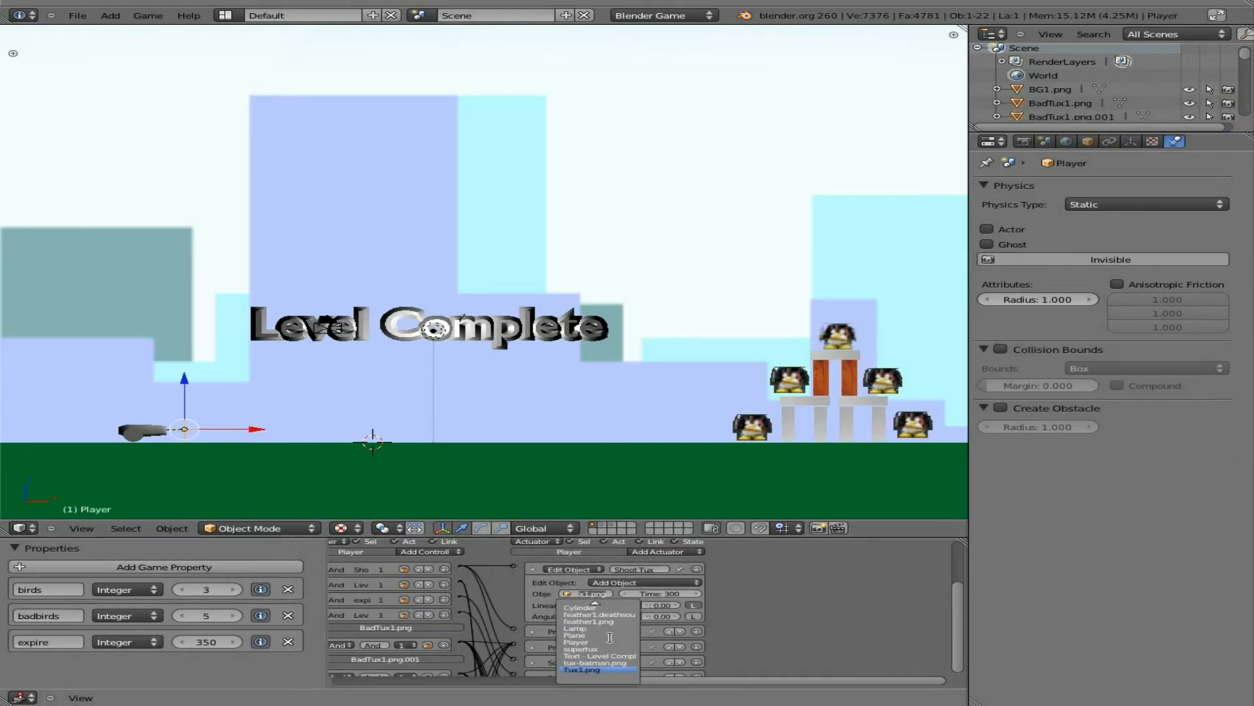
pyautogui.click(608, 648)
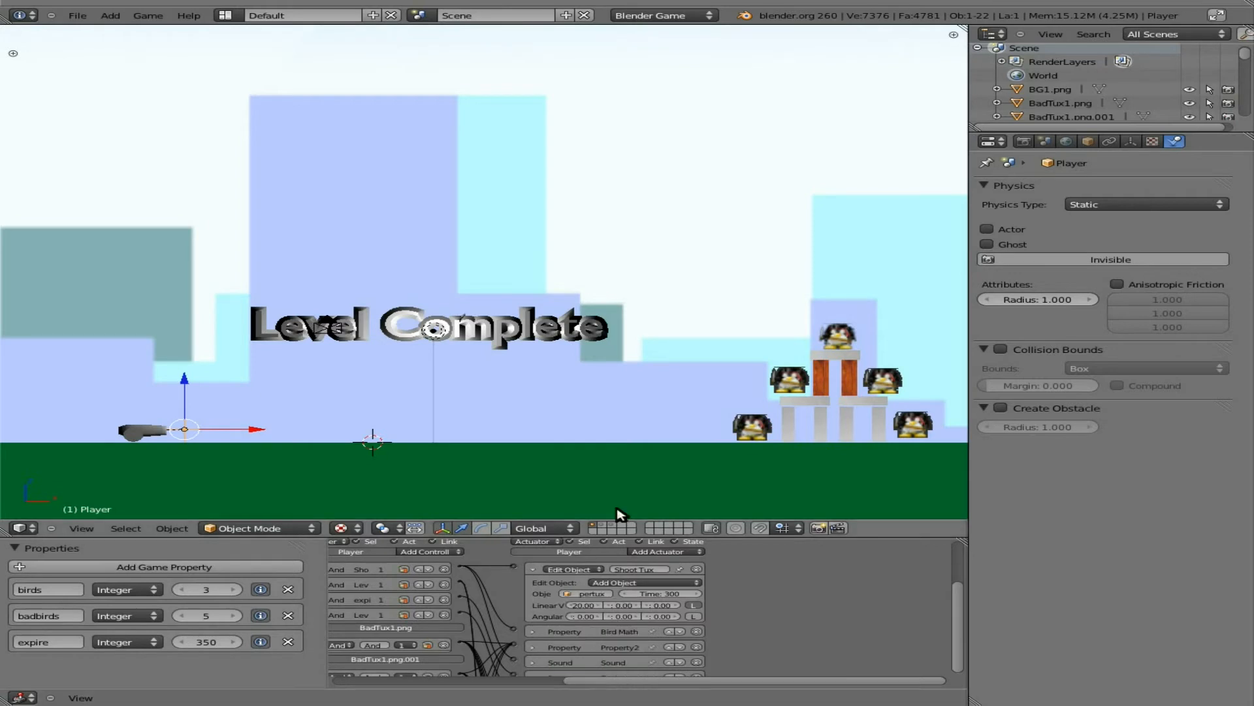
pyautogui.press('p')
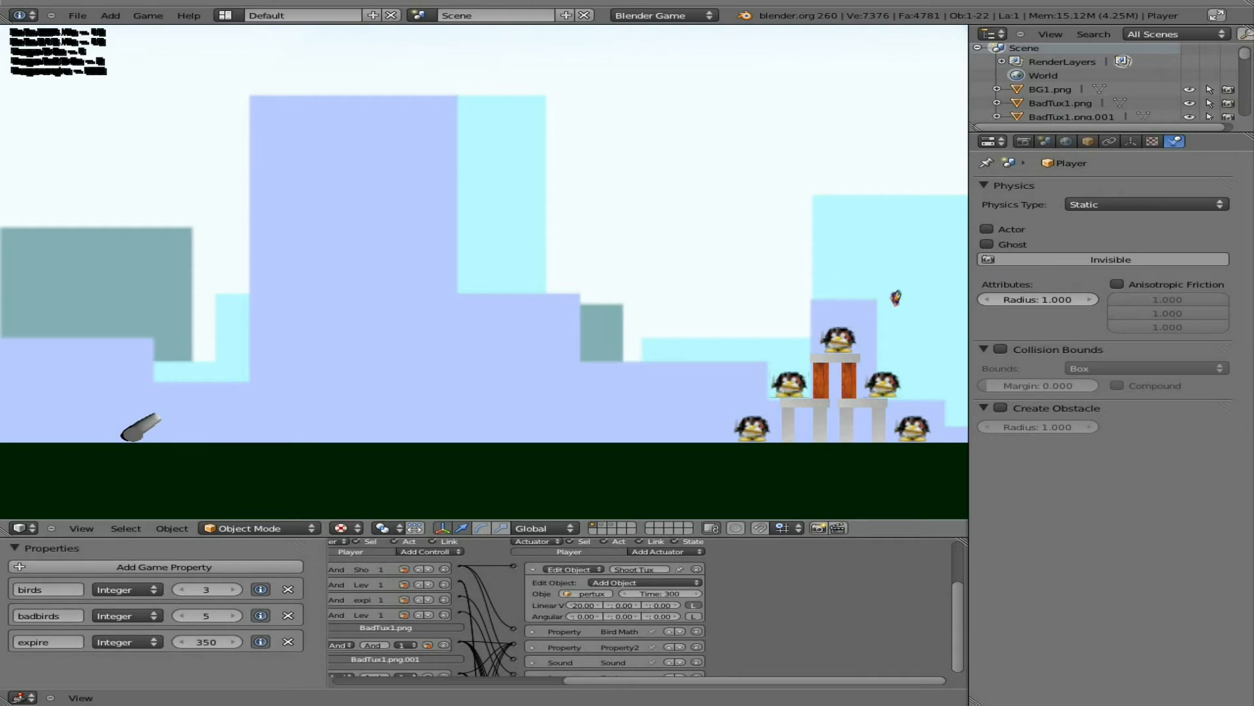
pyautogui.press('Escape')
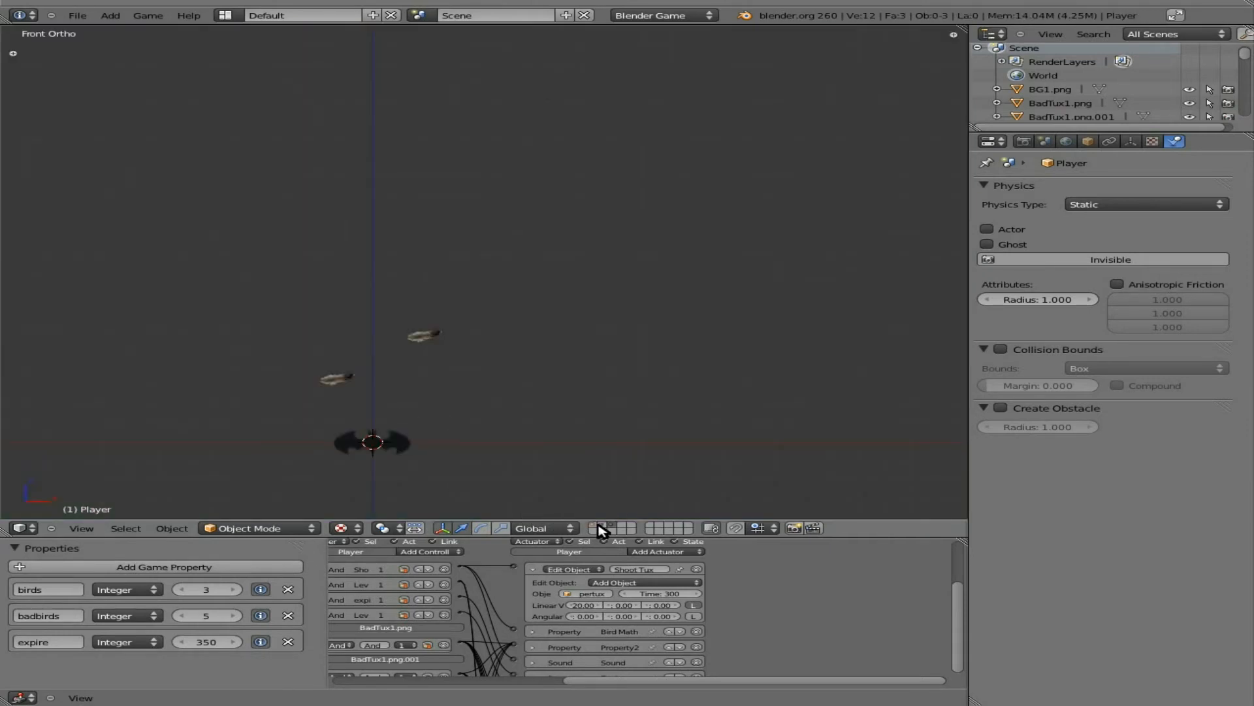
# Add a Keyboard sensor assigned to the Up Arrow to the supertux object on the hidden layer
pyautogui.rightClick(400, 321)
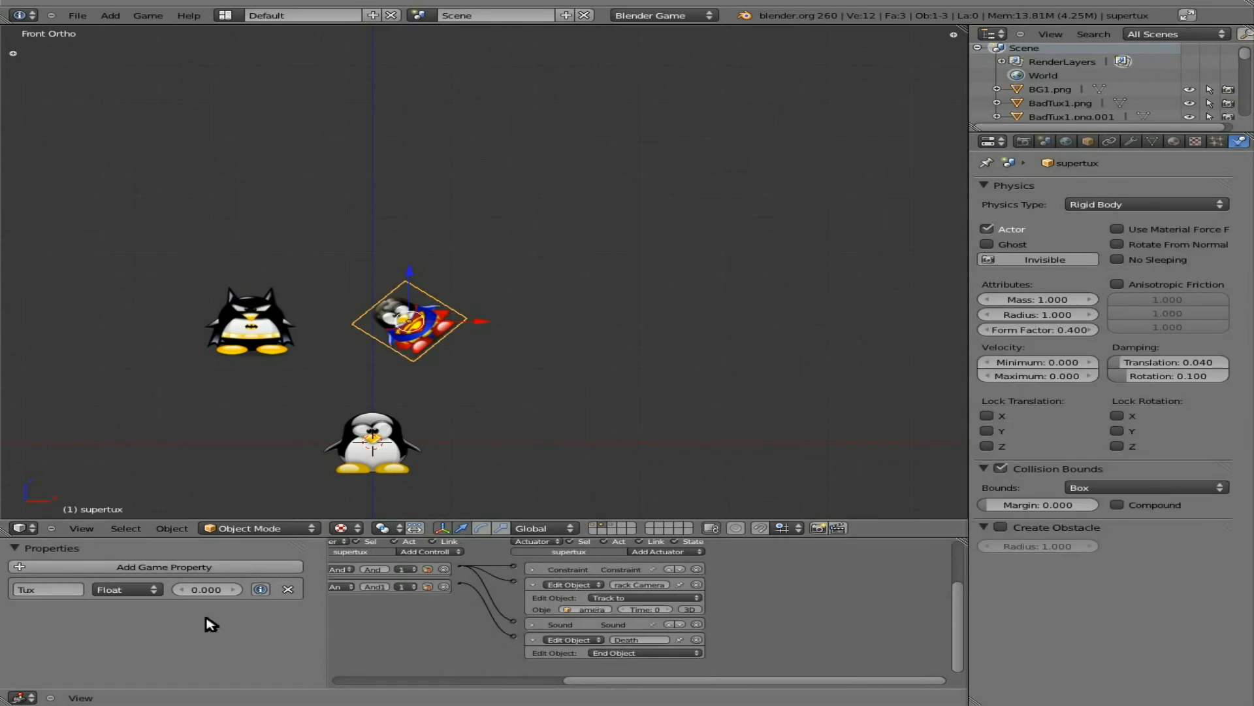
pyautogui.moveTo(439, 629); pyautogui.dragTo(849, 643, button='middle')
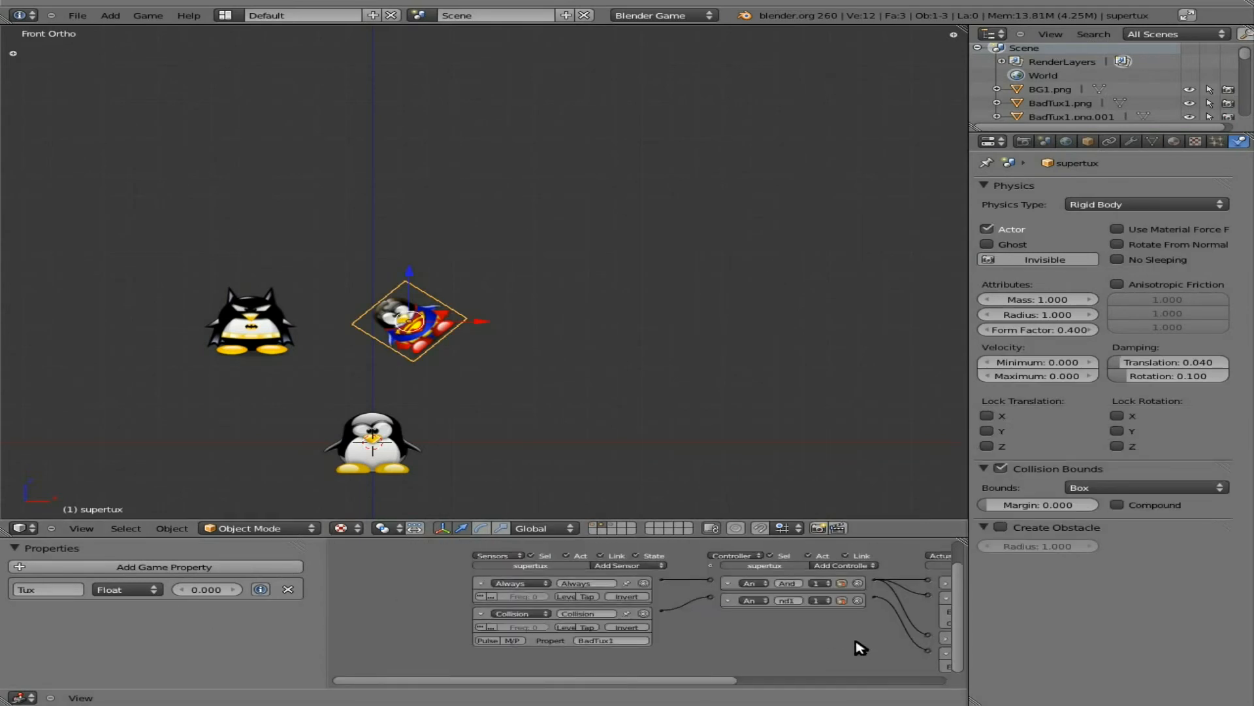
pyautogui.click(481, 615)
pyautogui.click(481, 583)
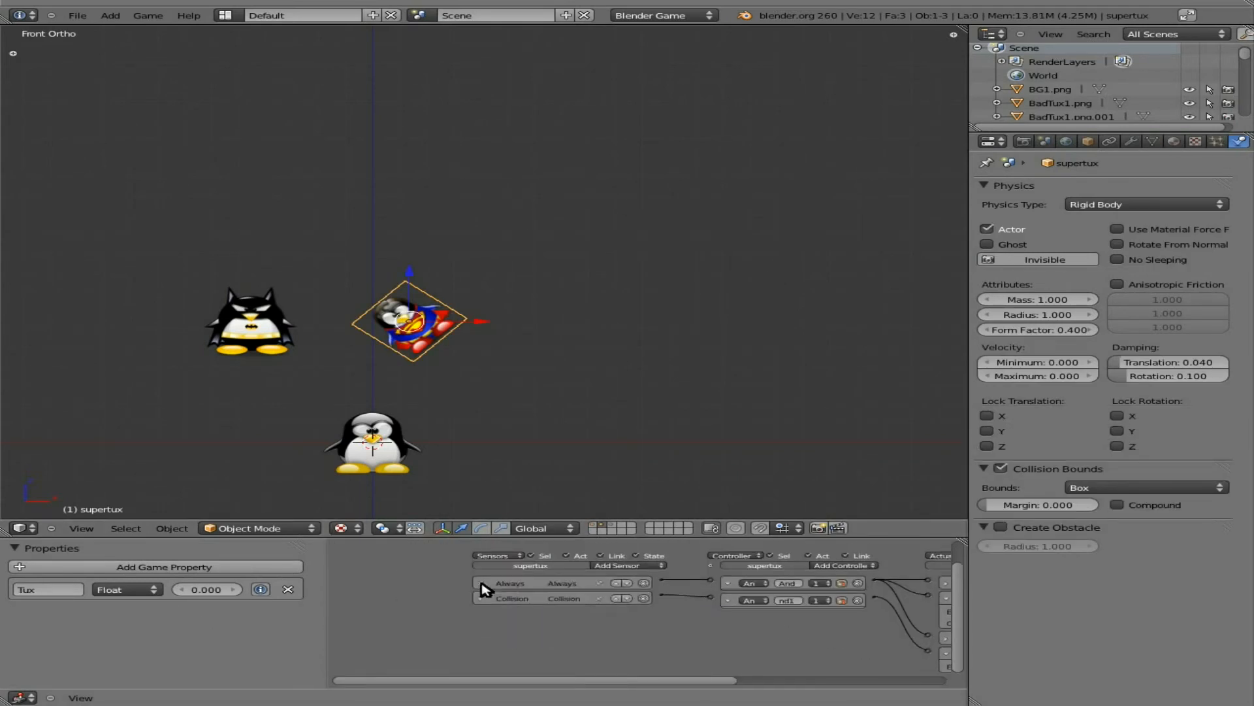
pyautogui.click(627, 565)
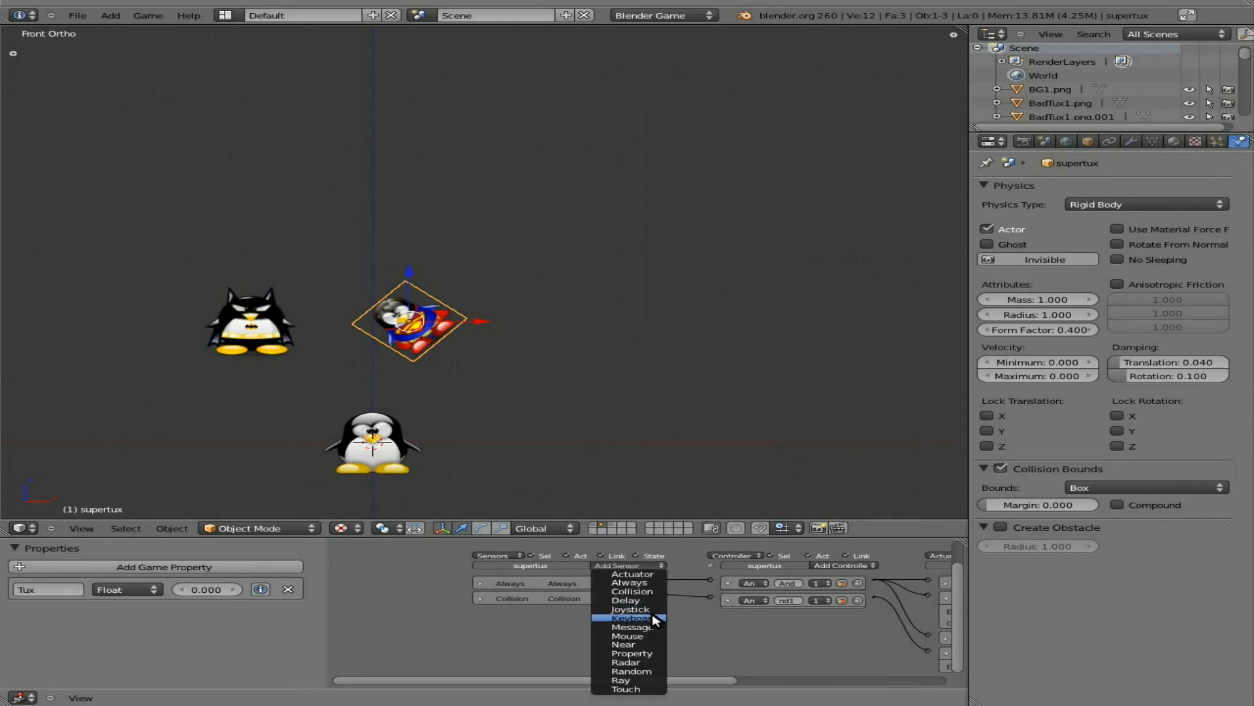
pyautogui.click(655, 619)
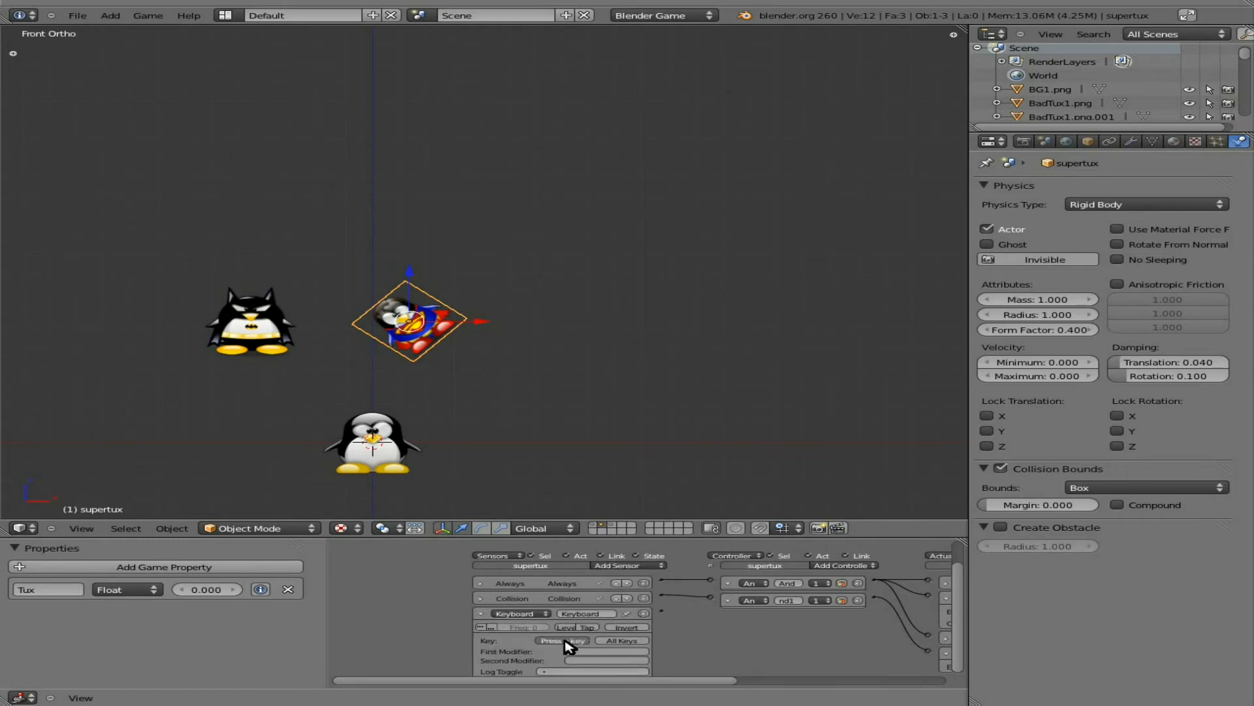
pyautogui.click(563, 640)
pyautogui.press('Up')
# Add an And controller to supertux and link the Keyboard sensor to it
pyautogui.moveTo(787, 647); pyautogui.dragTo(555, 610, button='middle')
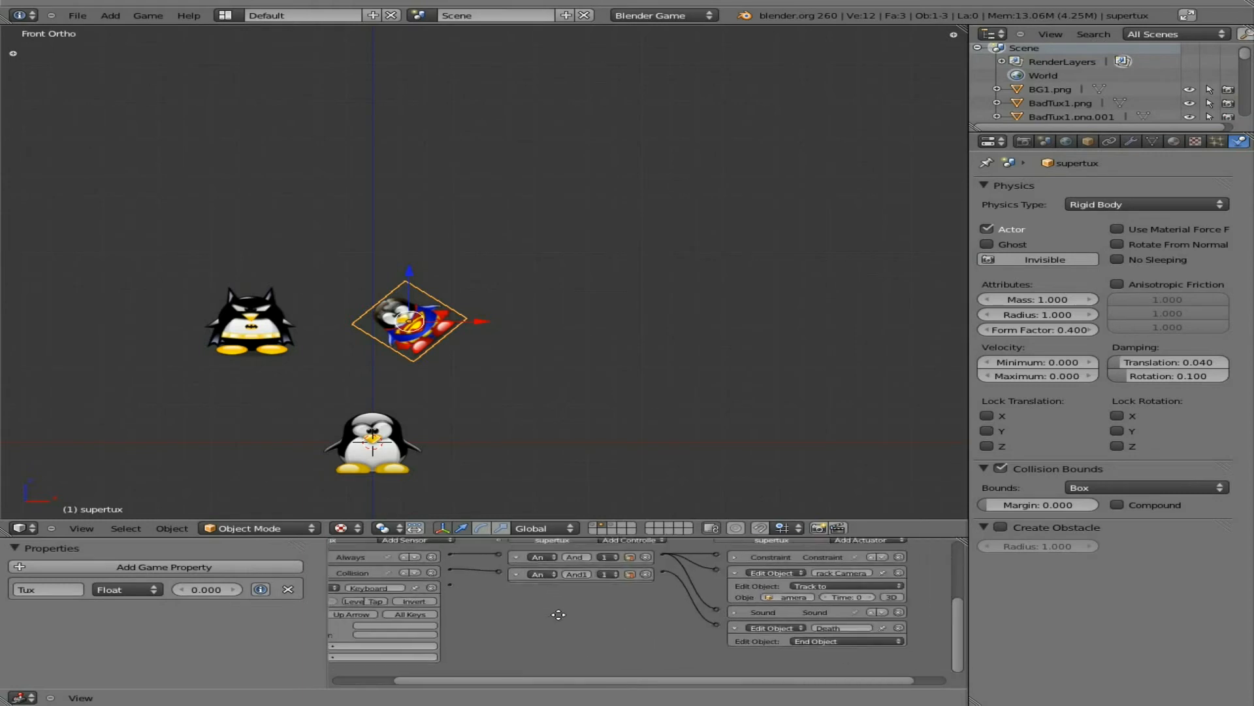
pyautogui.click(614, 541)
pyautogui.click(615, 551)
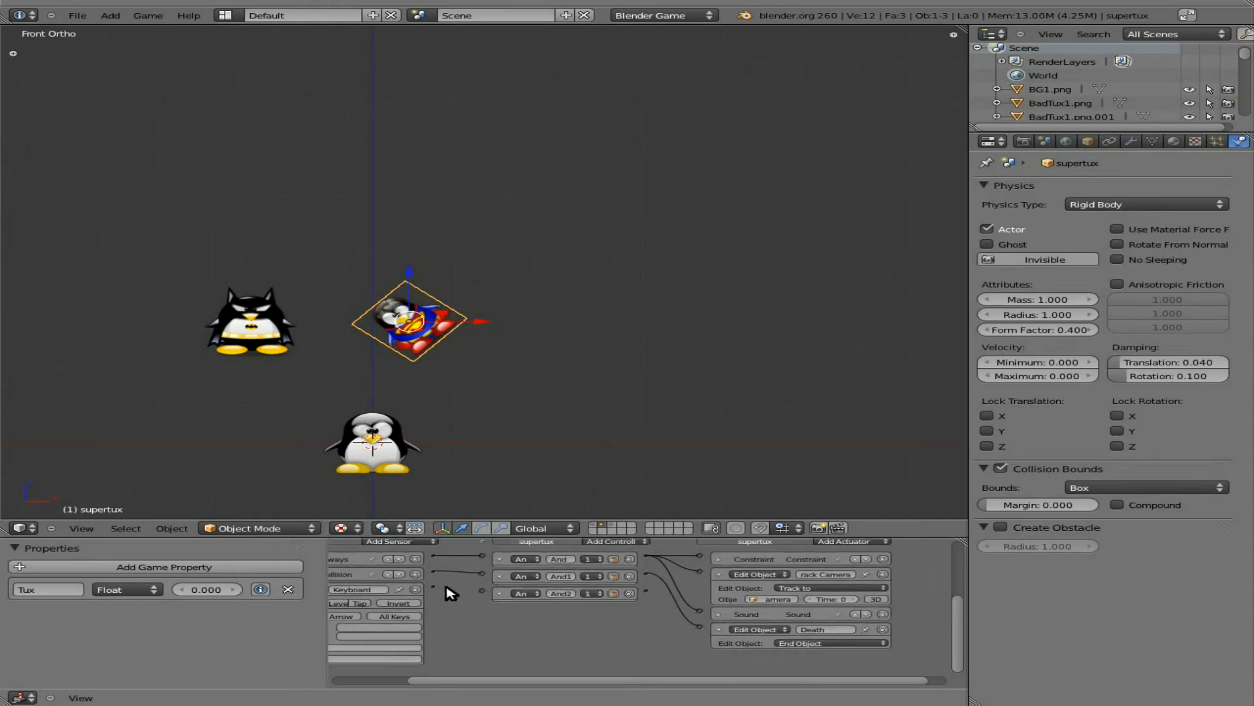
pyautogui.moveTo(482, 591); pyautogui.dragTo(499, 593)
# Add a Motion actuator to supertux and link the new And controller to it
pyautogui.moveTo(663, 634); pyautogui.dragTo(593, 639, button='middle')
pyautogui.click(651, 631)
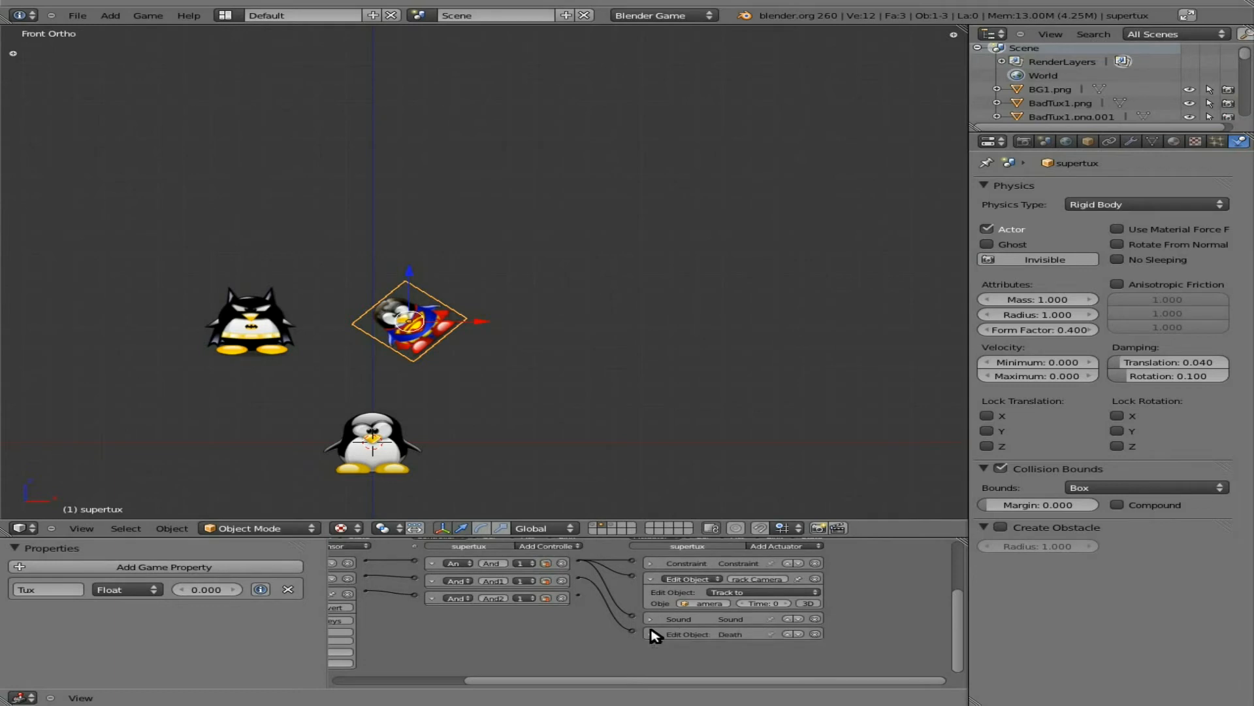
pyautogui.click(650, 579)
pyautogui.click(792, 545)
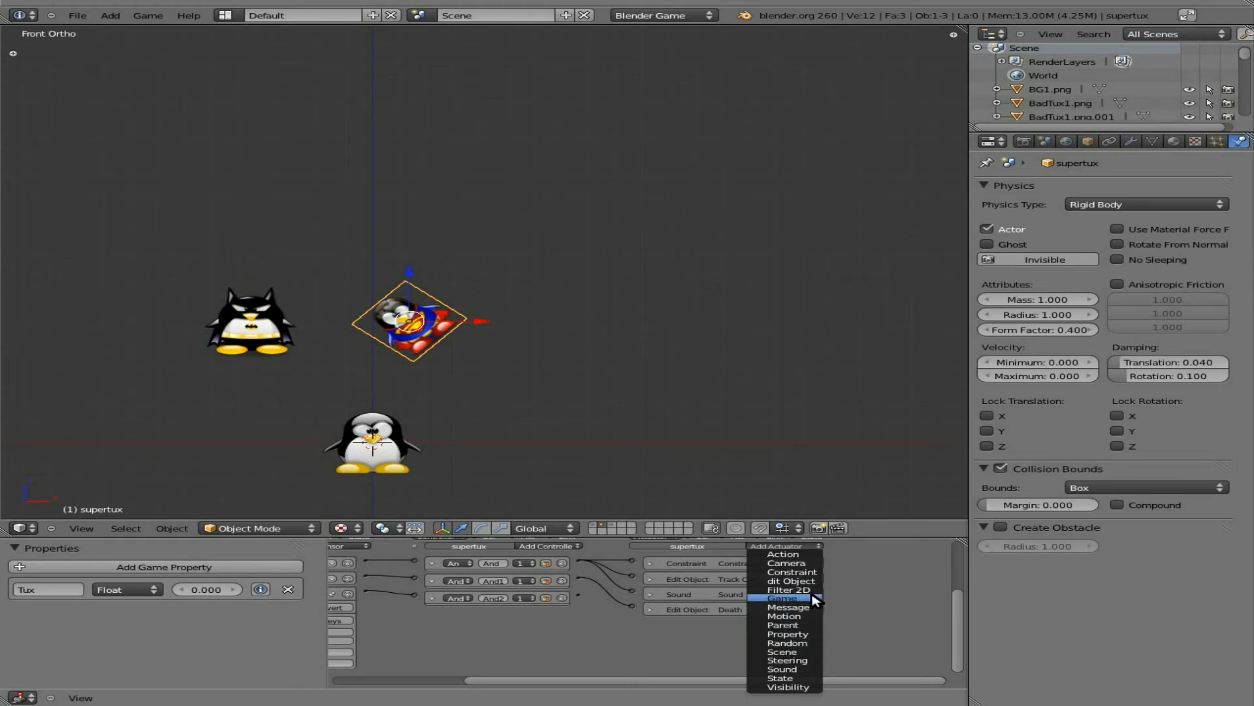
pyautogui.click(808, 621)
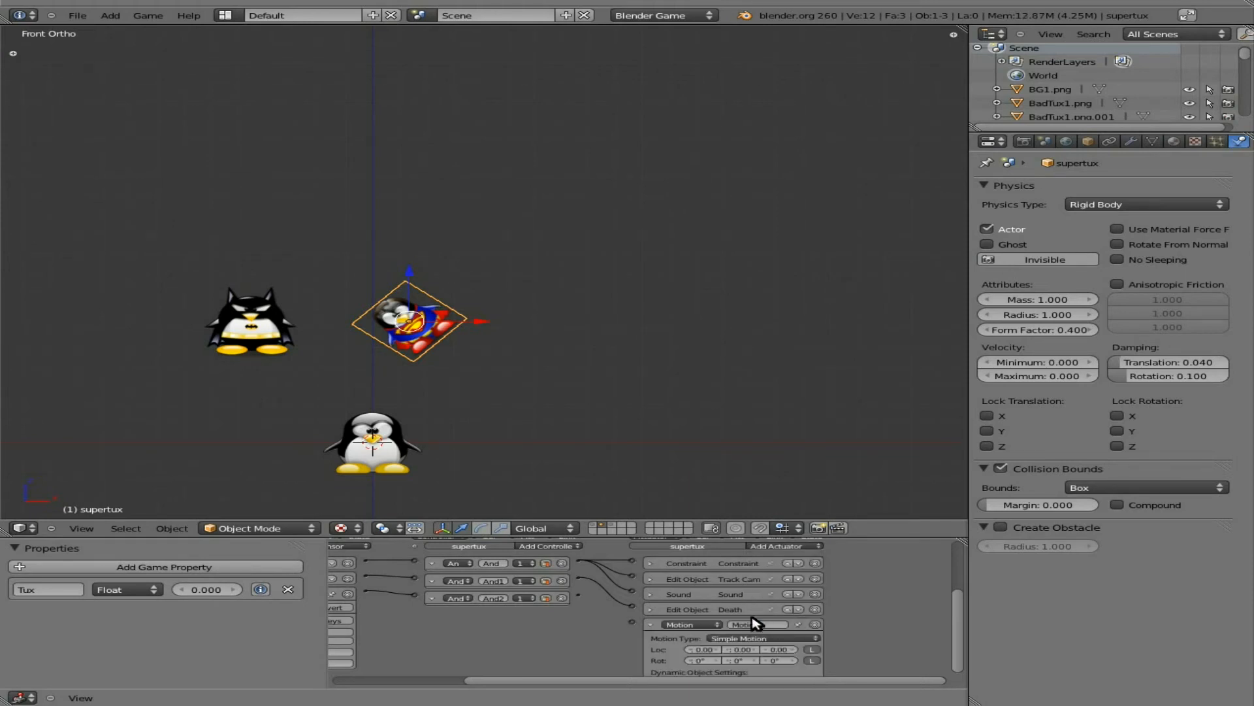
pyautogui.moveTo(576, 596); pyautogui.dragTo(633, 621)
# Set the Z force of supertux's Simple Motion actuator to 1.00
pyautogui.moveTo(910, 638); pyautogui.dragTo(807, 567, button='middle')
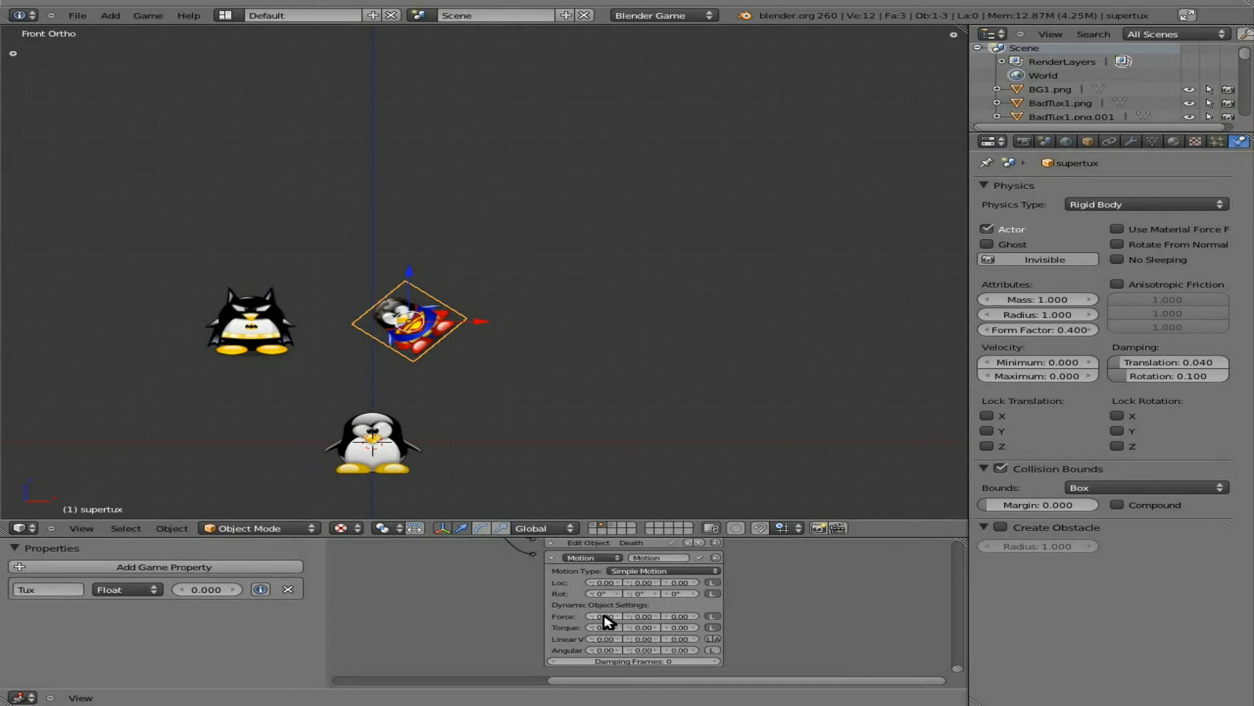
pyautogui.click(682, 616)
pyautogui.press('Return')
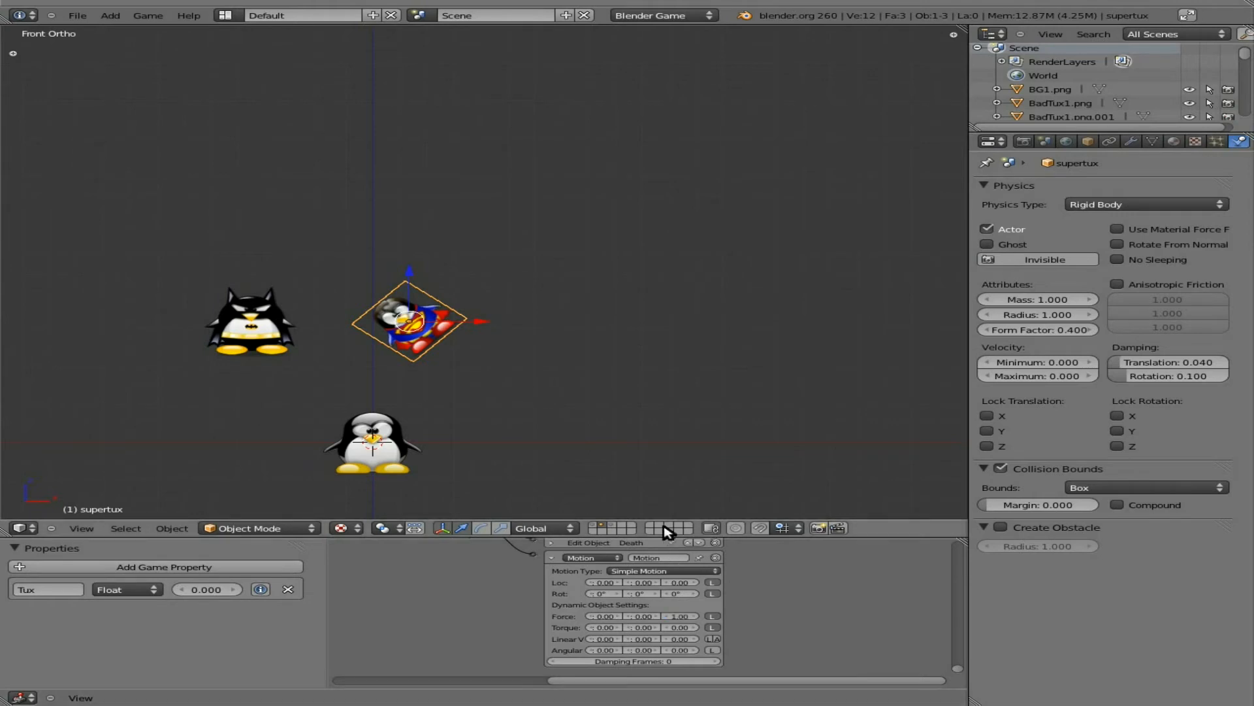
# Test-run supertux's upward flight on the hidden layer, first with a Z force of 1.00 and again with 10.0
pyautogui.press('p')
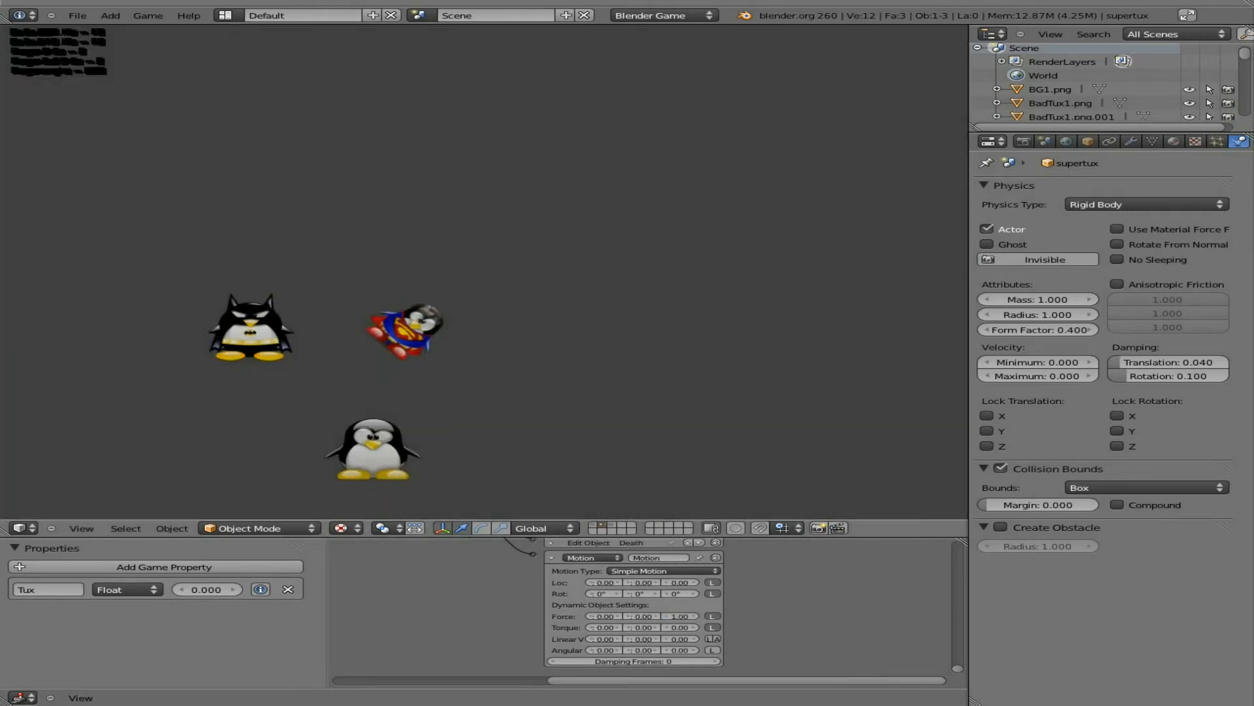
pyautogui.press('Escape')
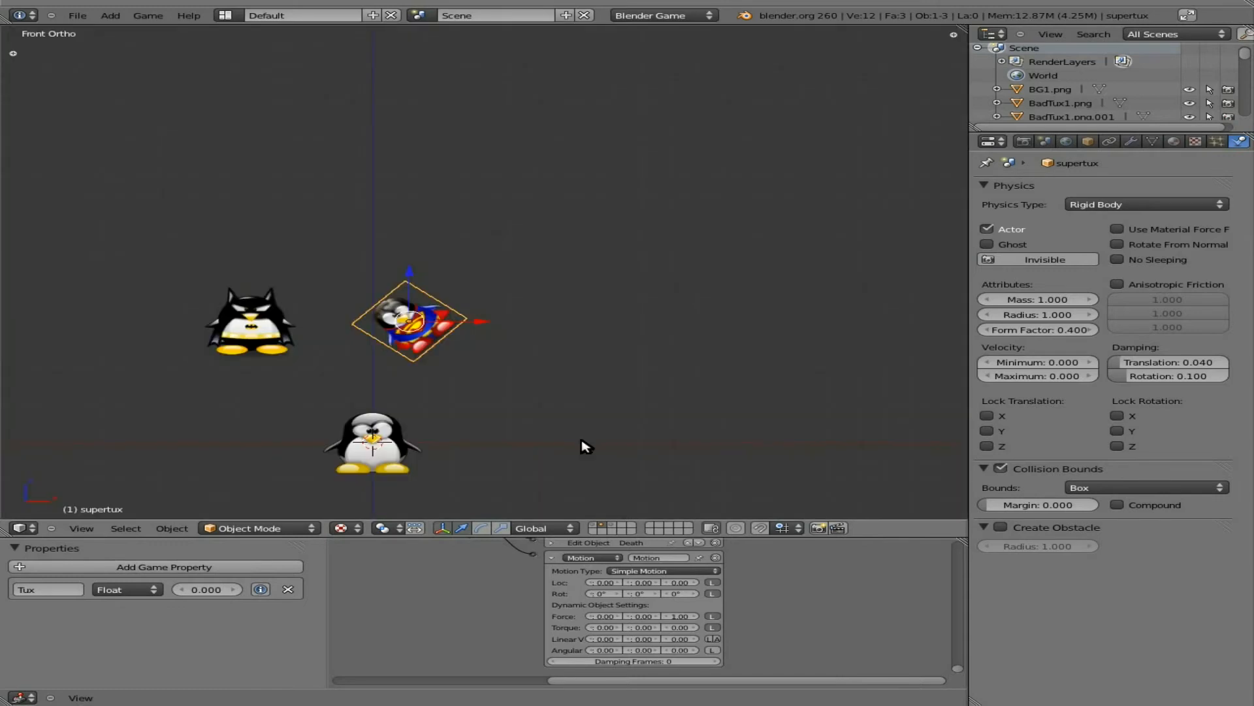
pyautogui.press('p')
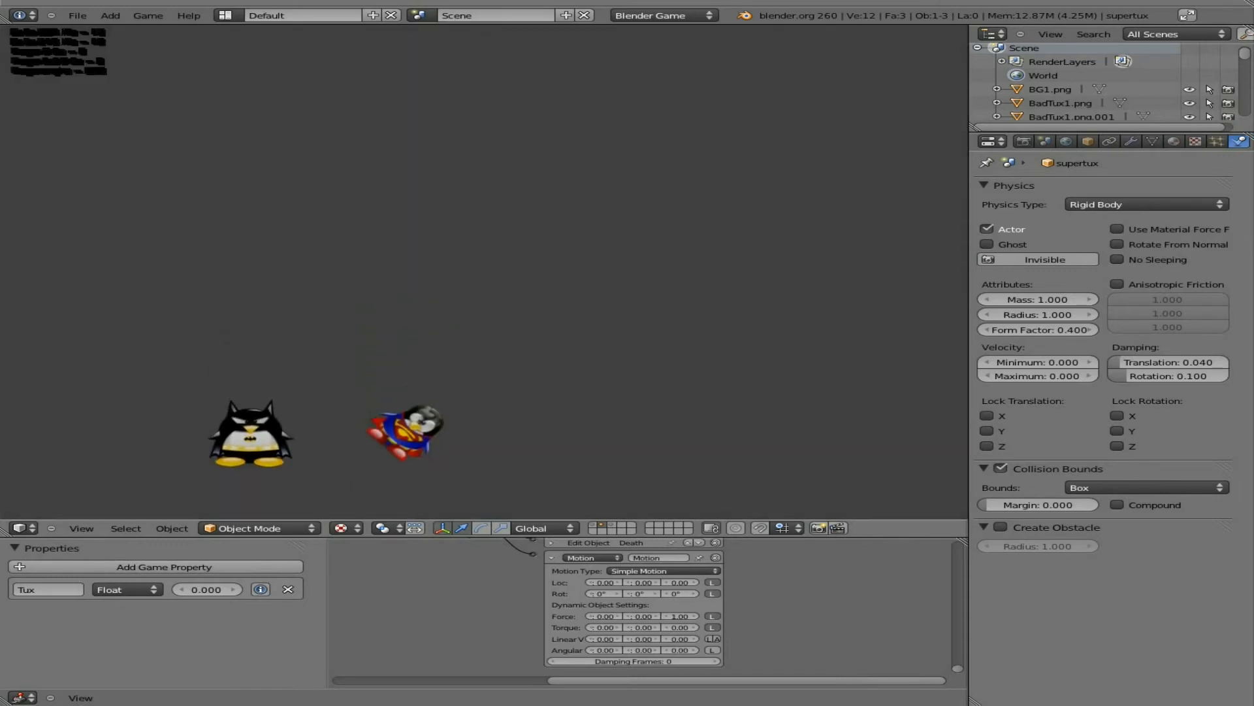
pyautogui.press('Escape')
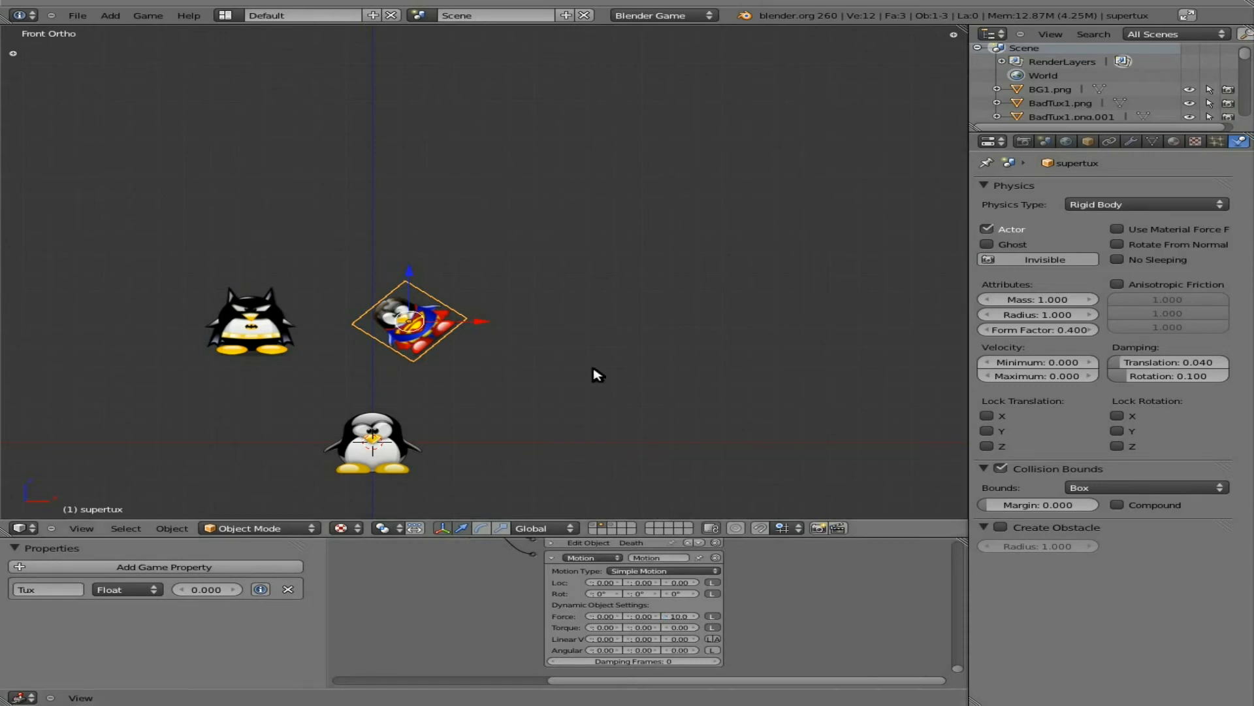
pyautogui.press('p')
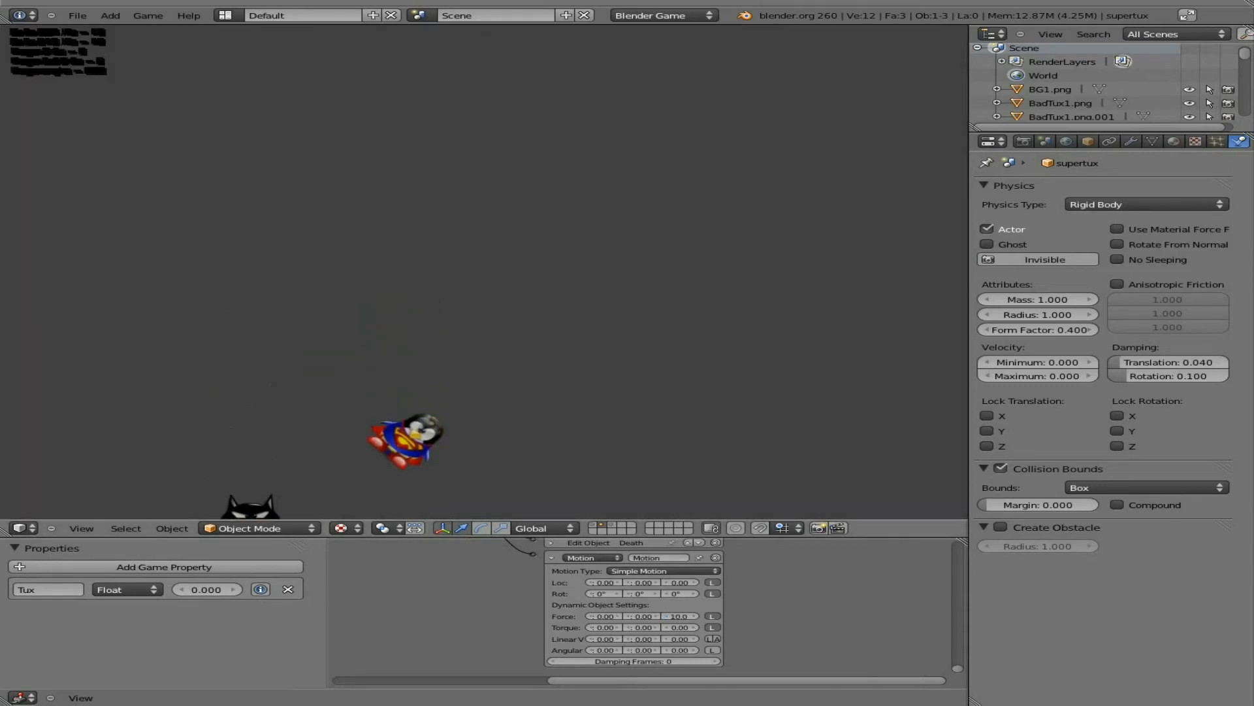
pyautogui.press('Escape')
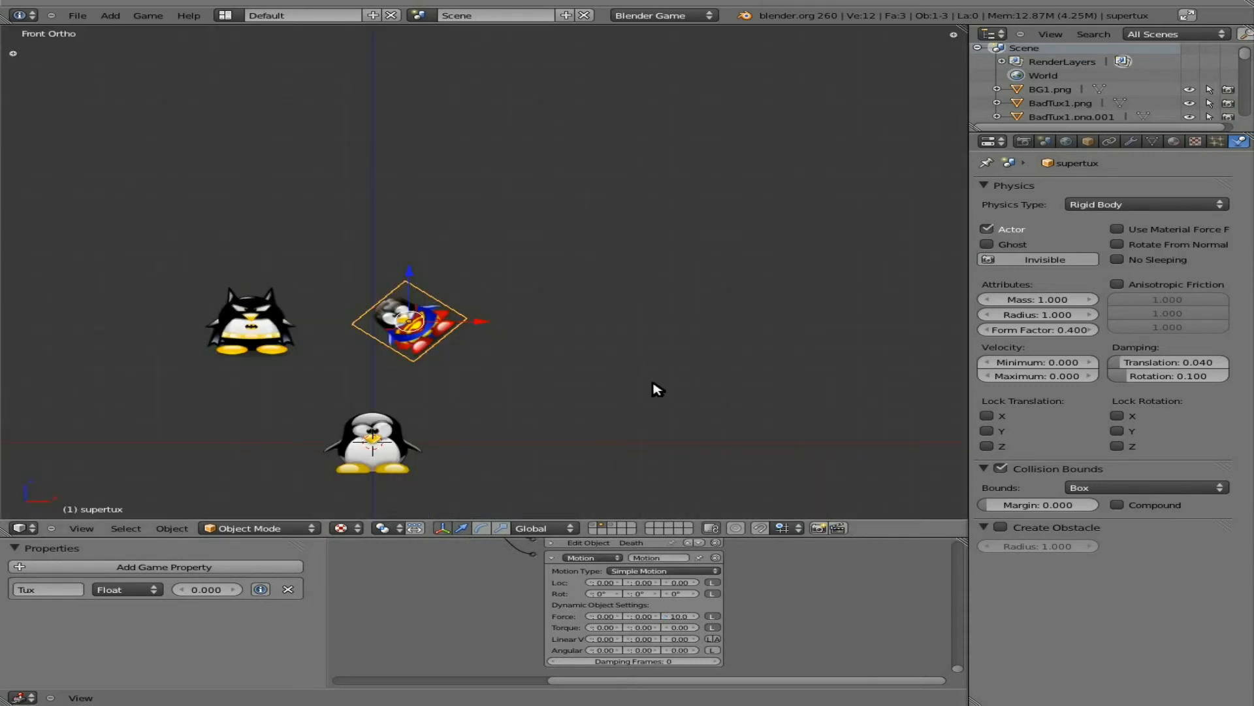
# Try a Z force of 100 in supertux's Motion actuator and test-run the flight
pyautogui.click(673, 616)
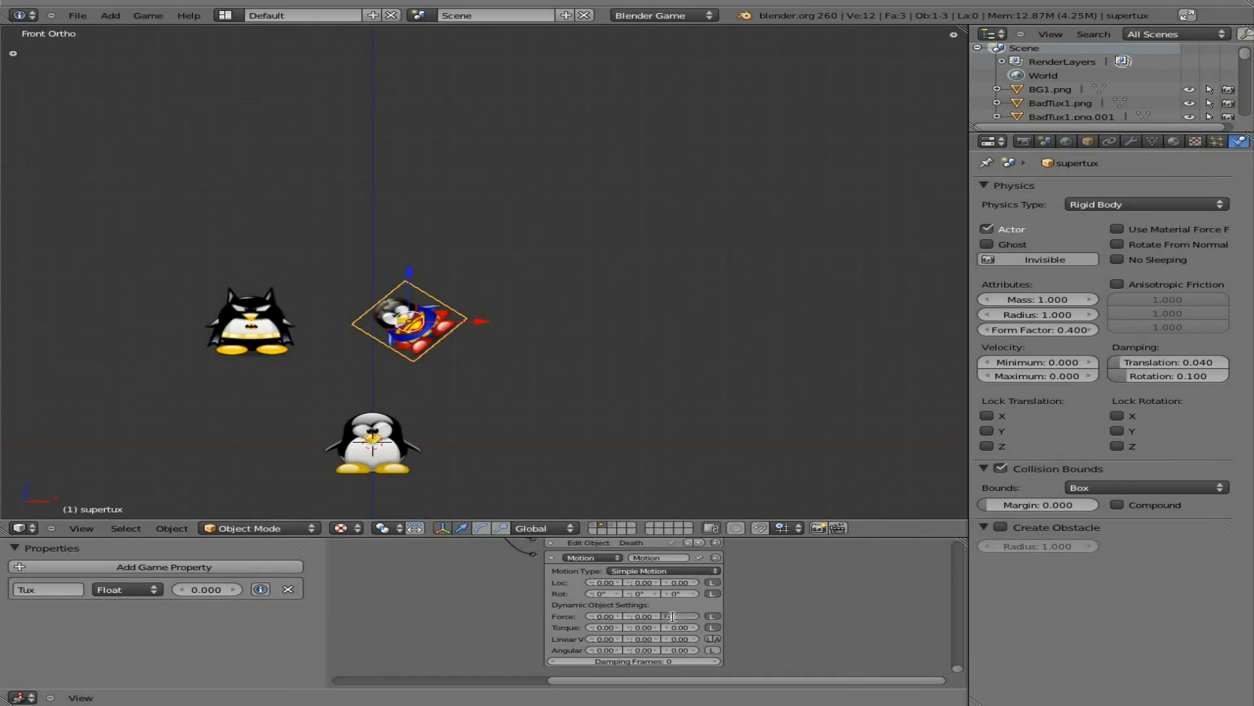
pyautogui.write('100')
pyautogui.press('Return')
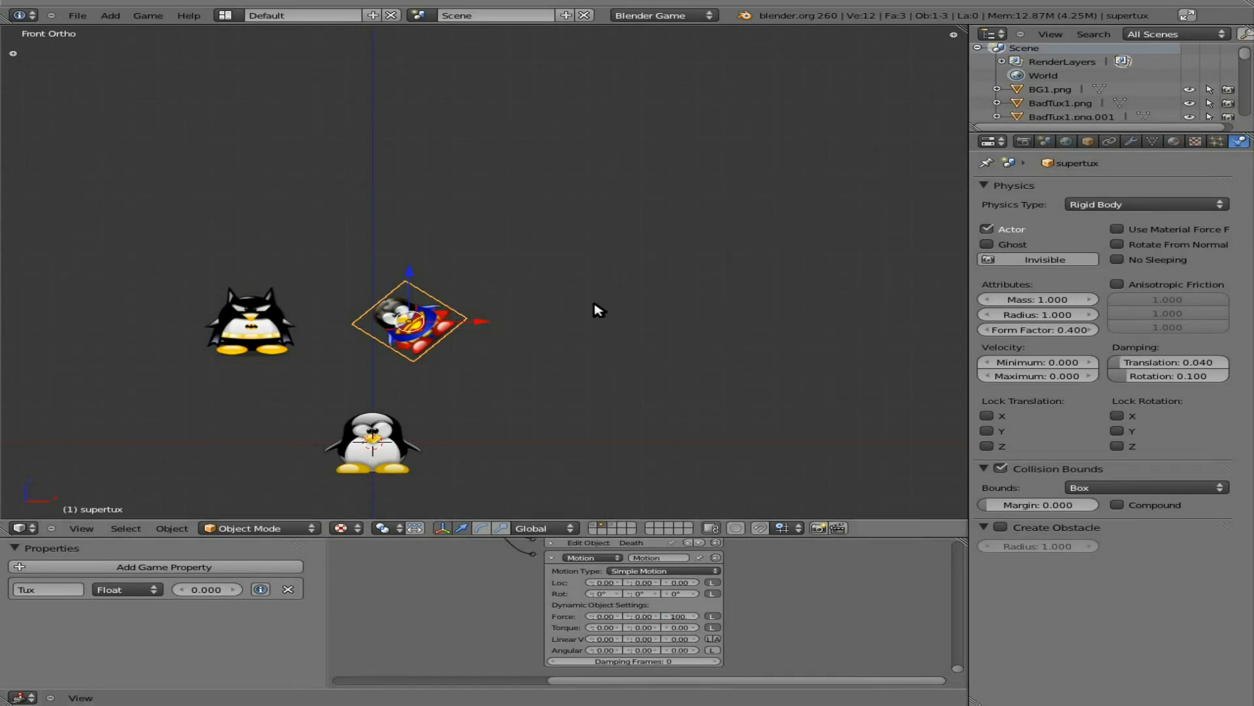
pyautogui.press('p')
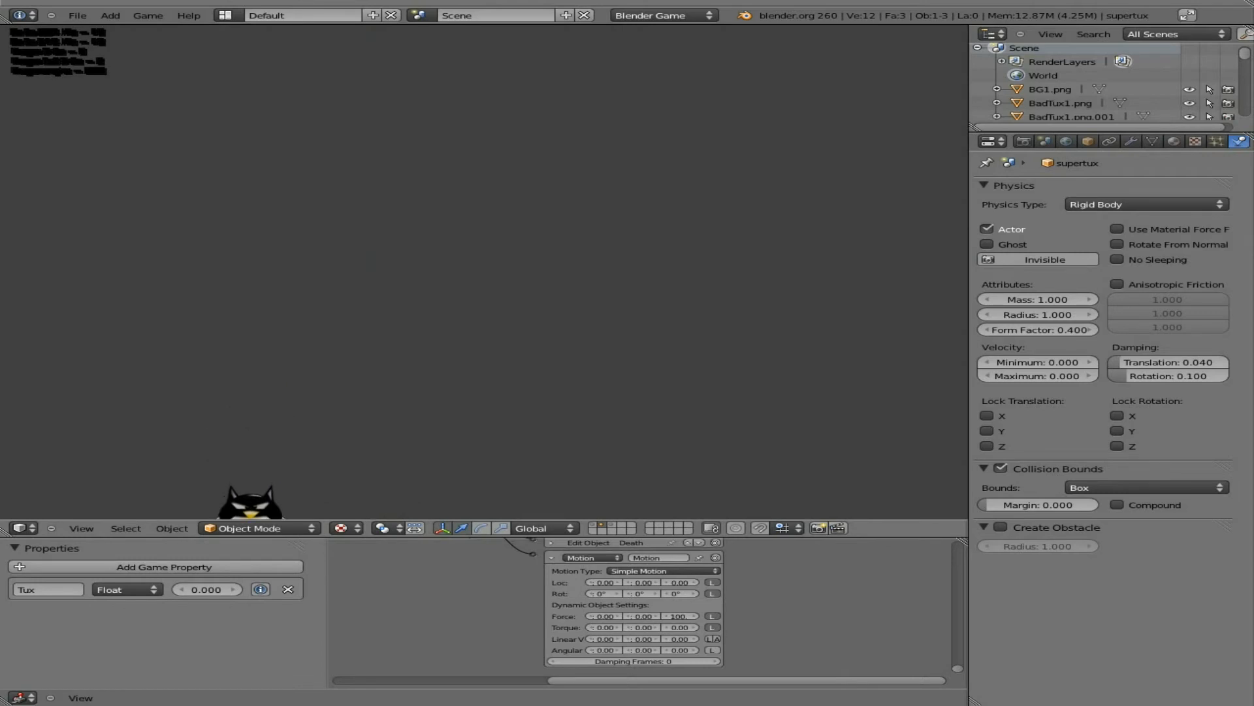
pyautogui.press('Escape')
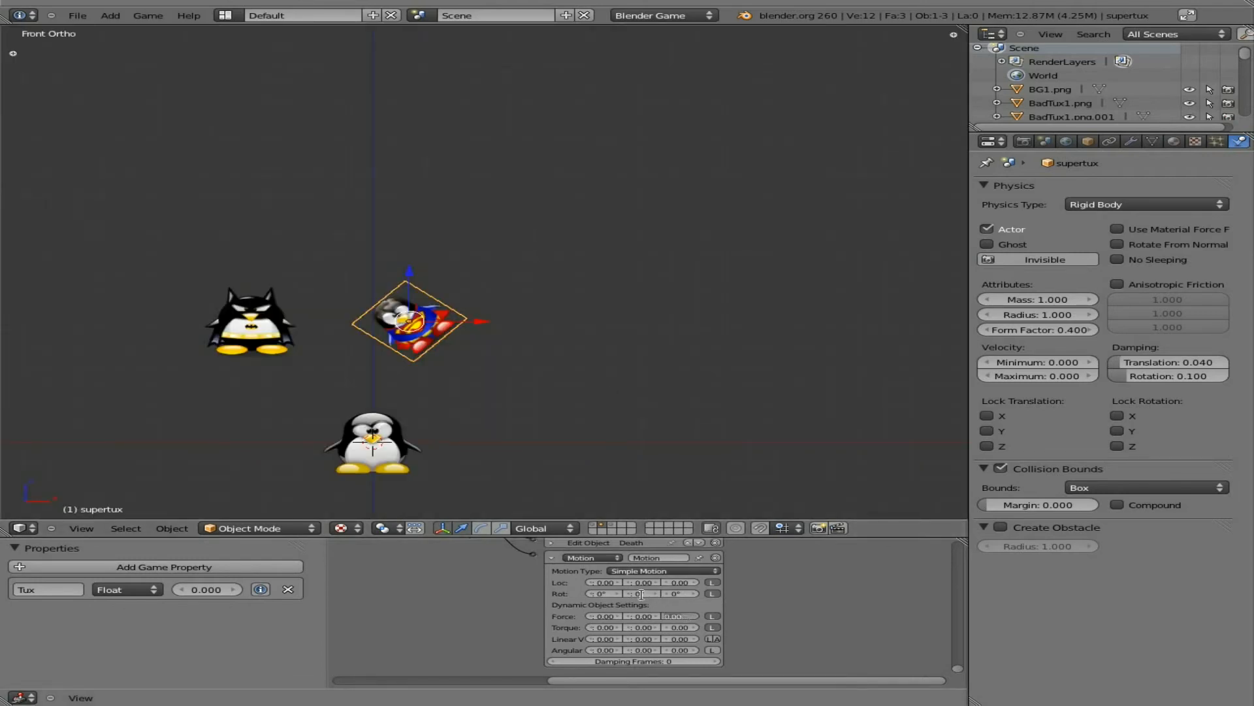
# Set the Z force of supertux's Motion actuator to 25 and test-run the flight
pyautogui.write('25')
pyautogui.press('Return')
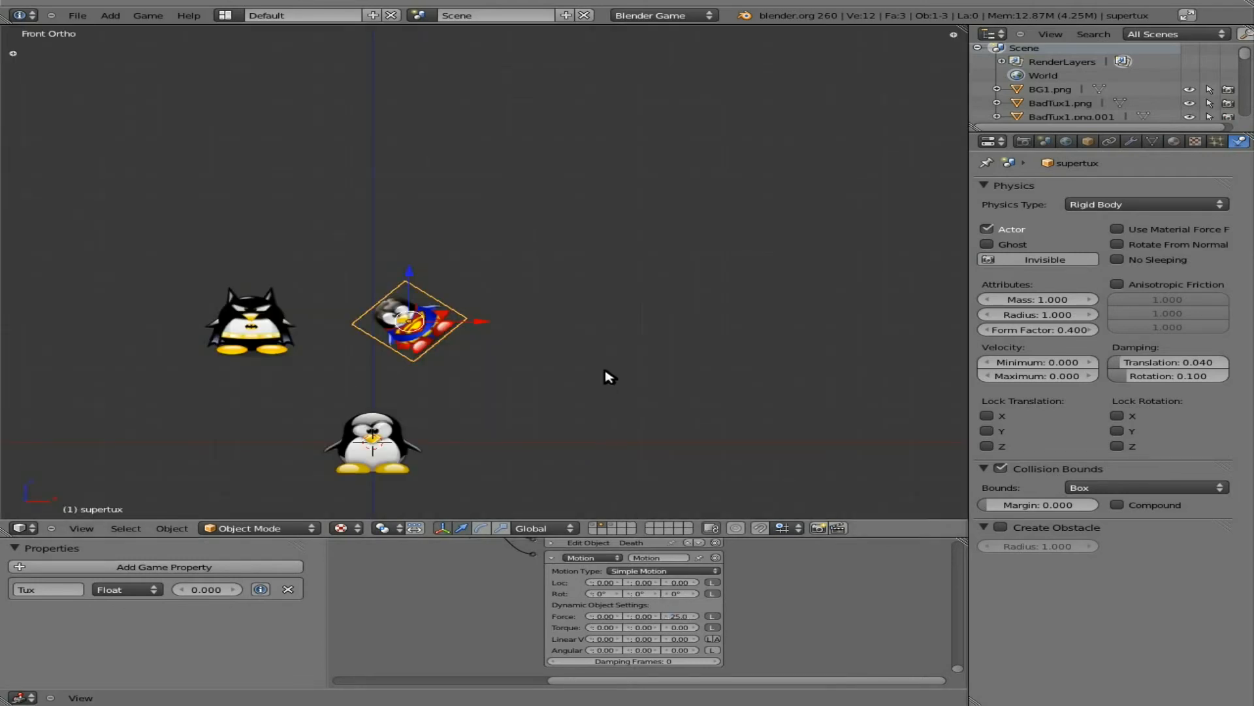
pyautogui.press('p')
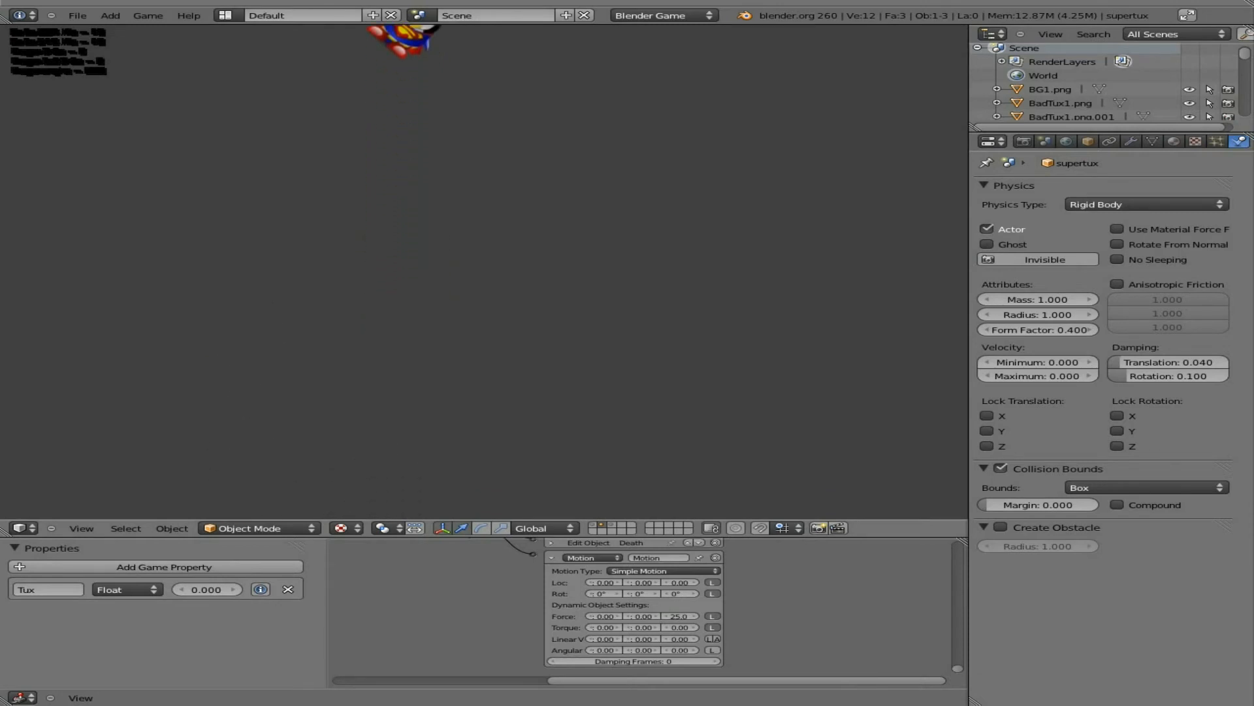
pyautogui.press('Escape')
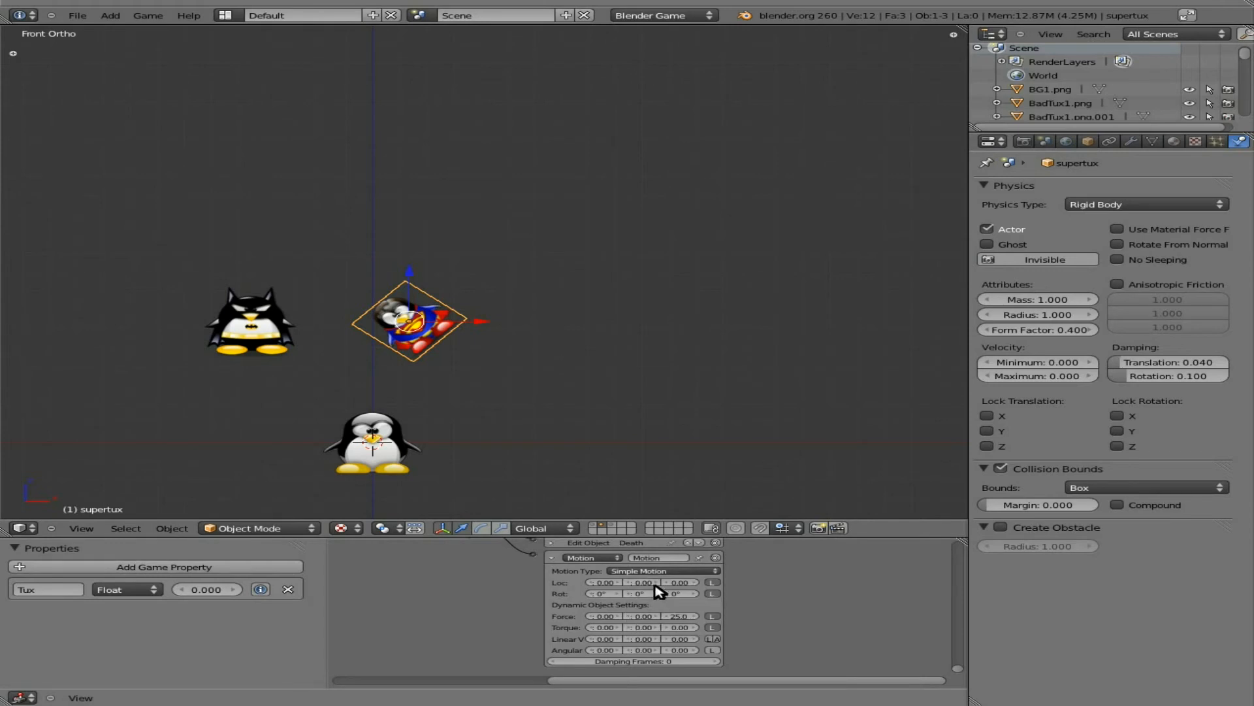
# Run the game from the main level layer, raise the cannon and fire one shot with upward thrust
pyautogui.press('p')
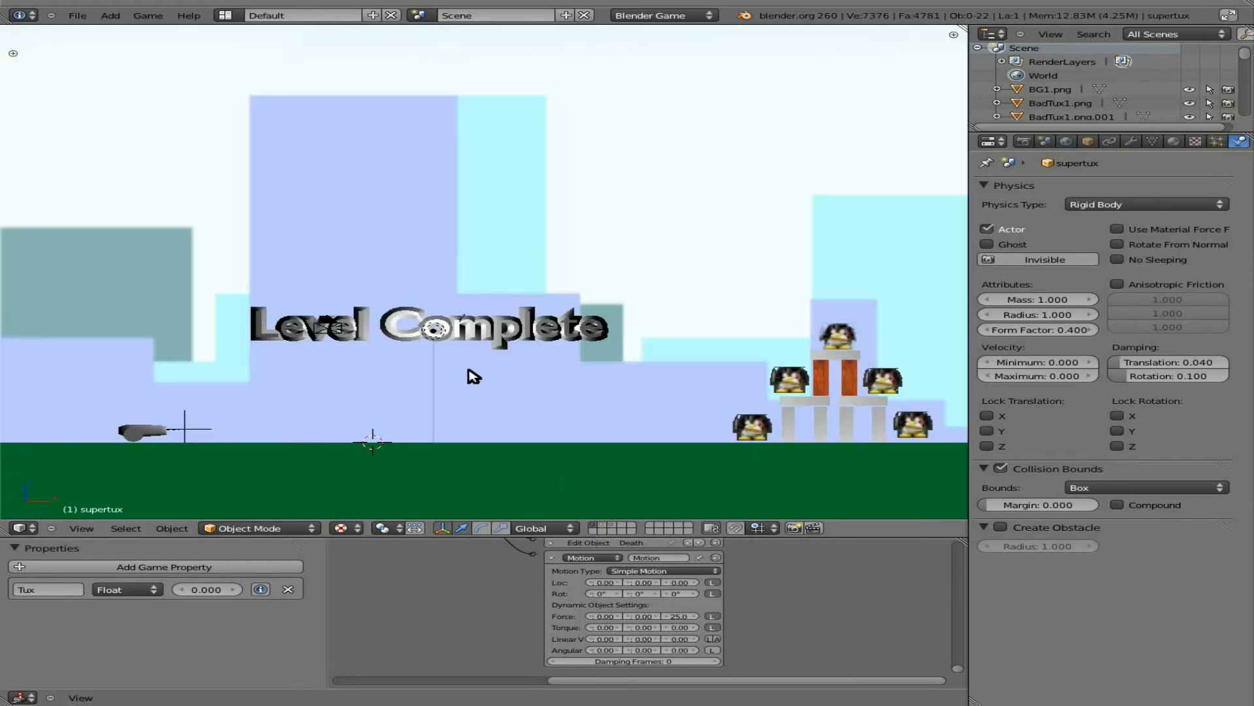
pyautogui.press('Up')
pyautogui.press('space')
pyautogui.press('Up')
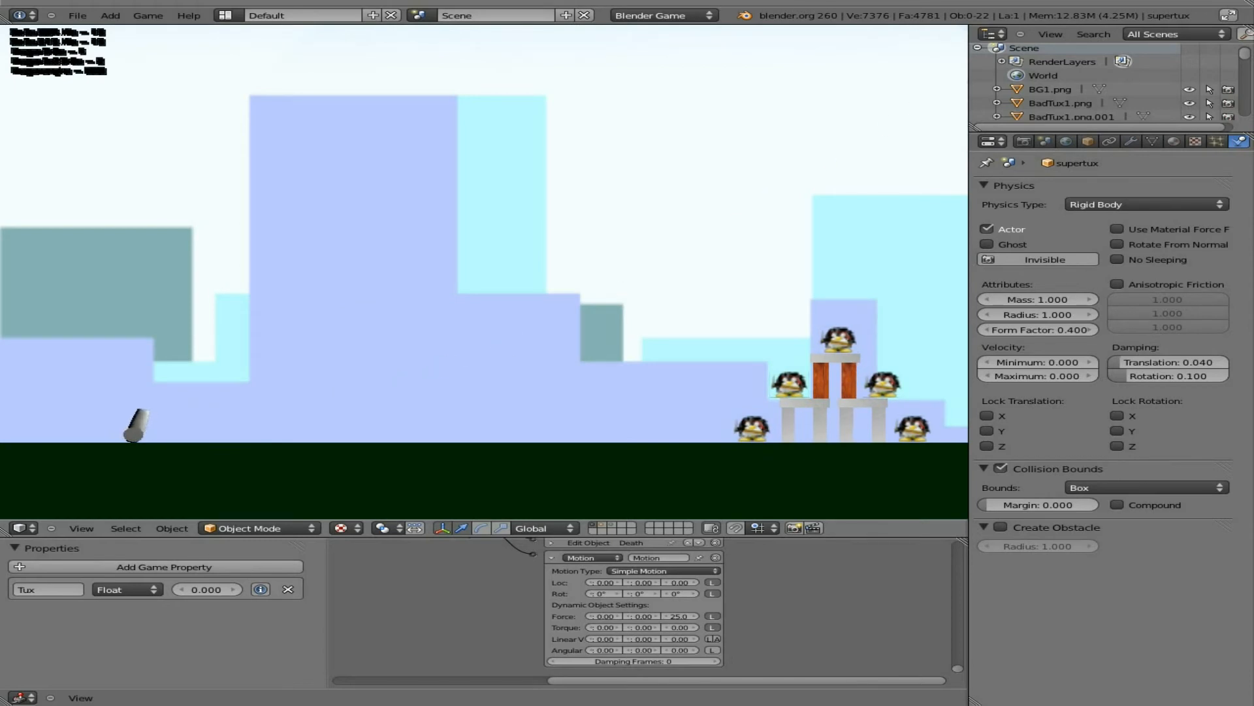
pyautogui.press('Escape')
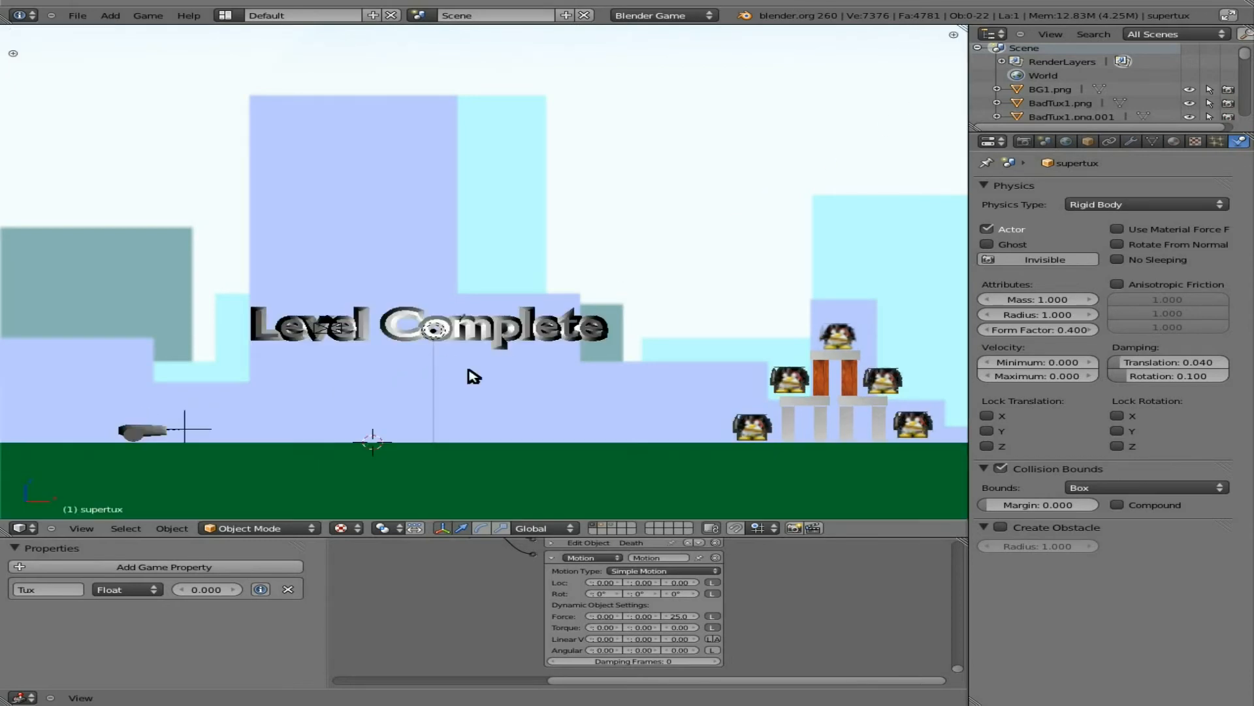
# Select the Player object and make sure its Shoot Tux actuator adds the supertux object
pyautogui.rightClick(199, 436)
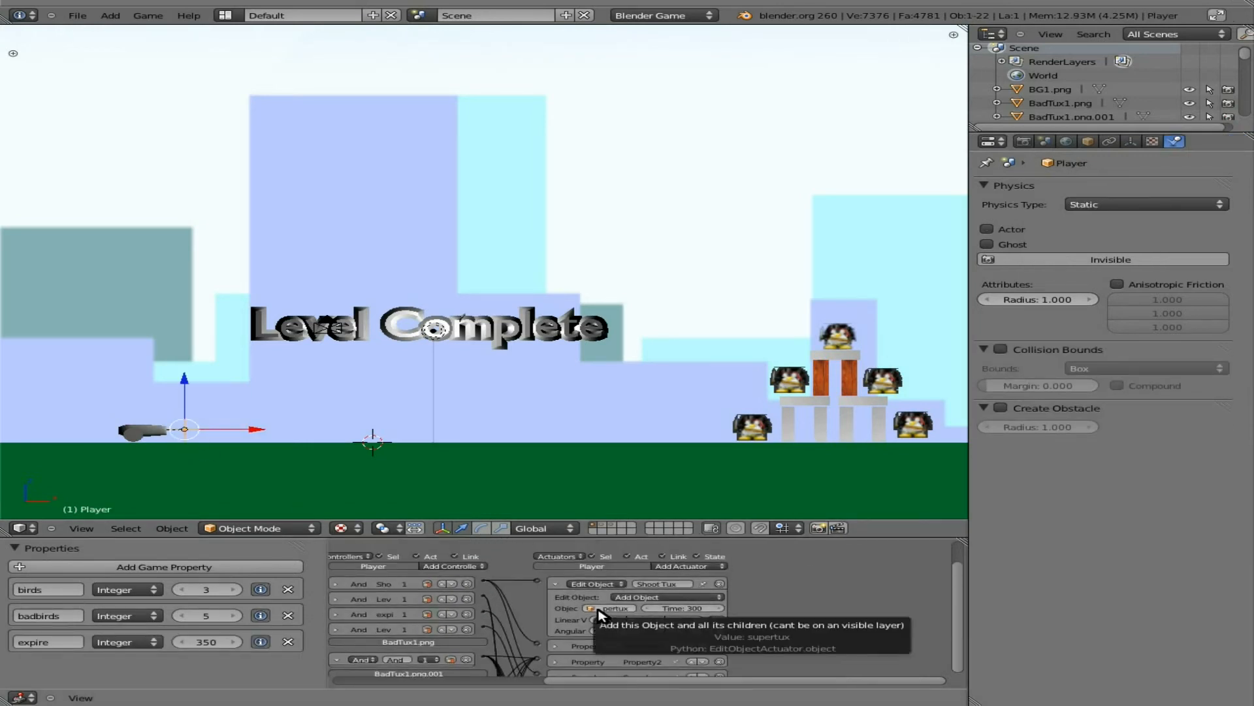
pyautogui.press('Return')
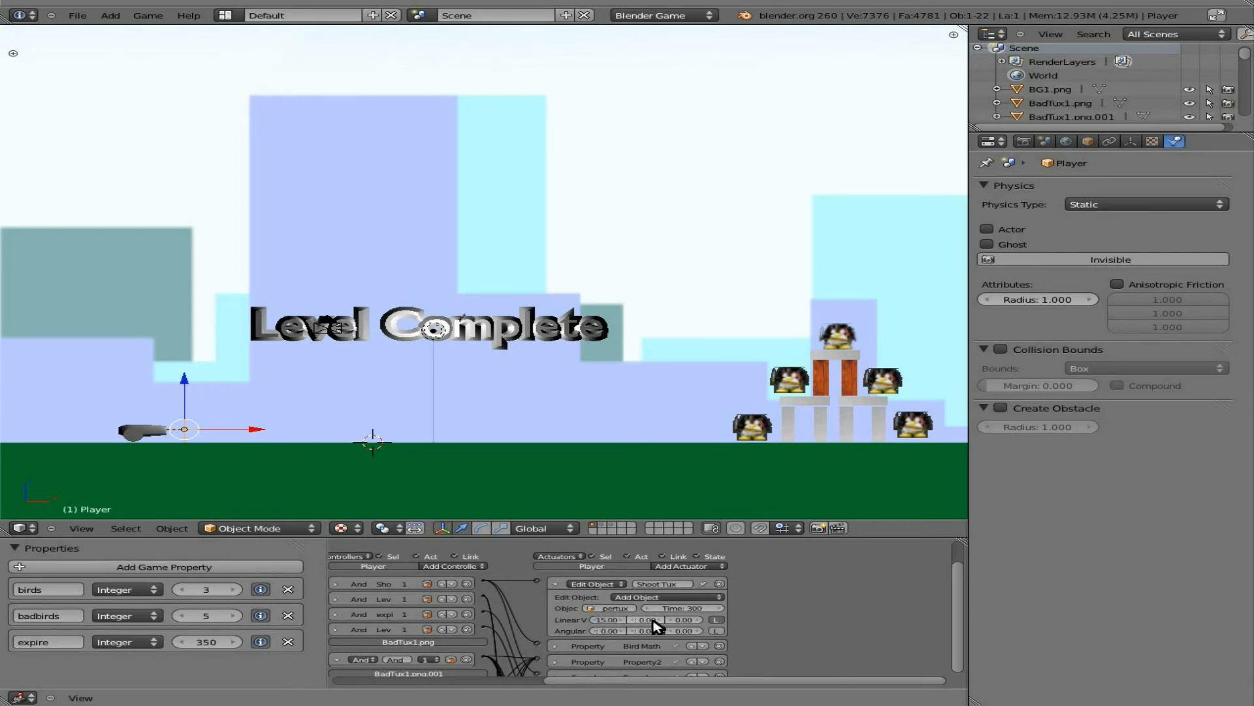
# Play the level with the distant tower, firing several Super Tux shots and lifting each one in flight
pyautogui.press('p')
pyautogui.press('Up')
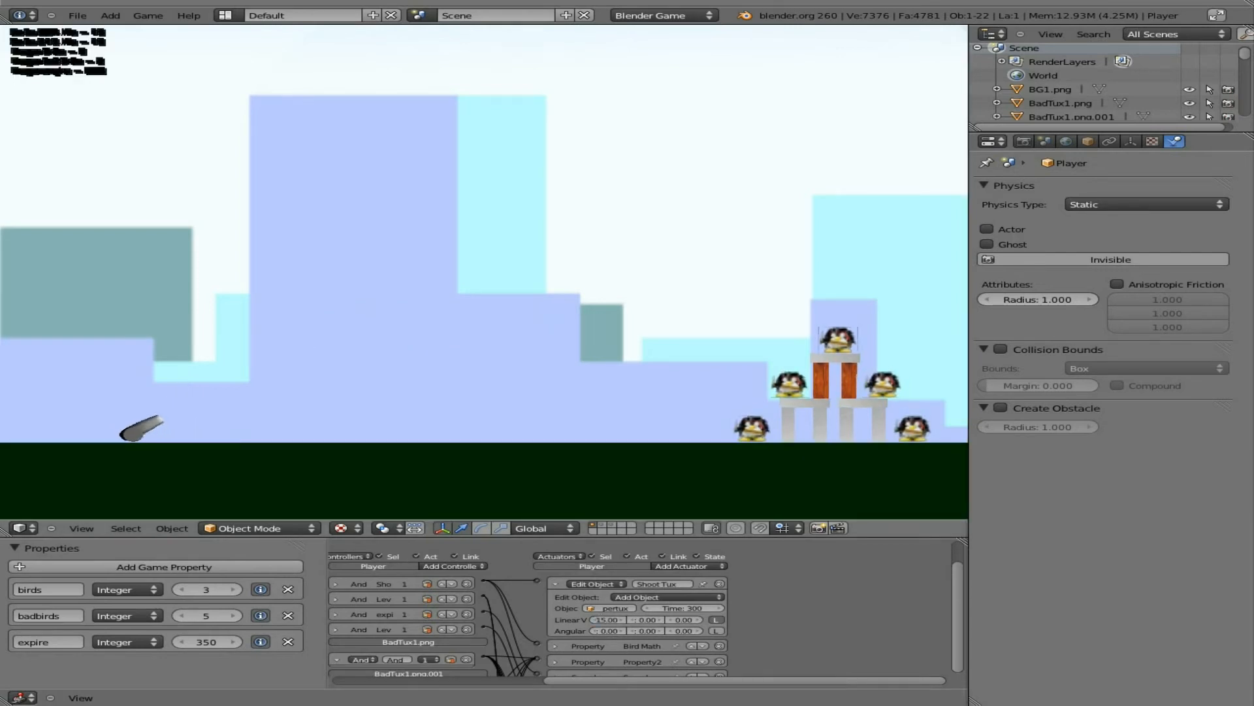
pyautogui.press('space')
pyautogui.press('Up')
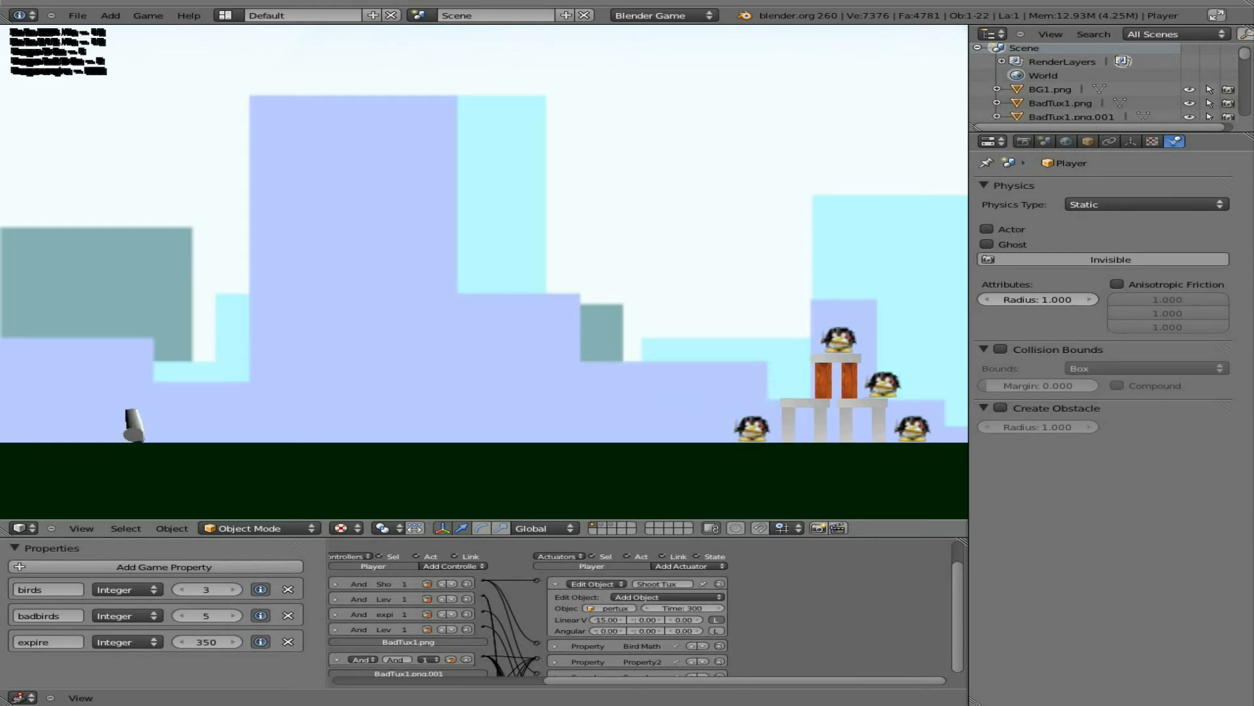
pyautogui.press('Down')
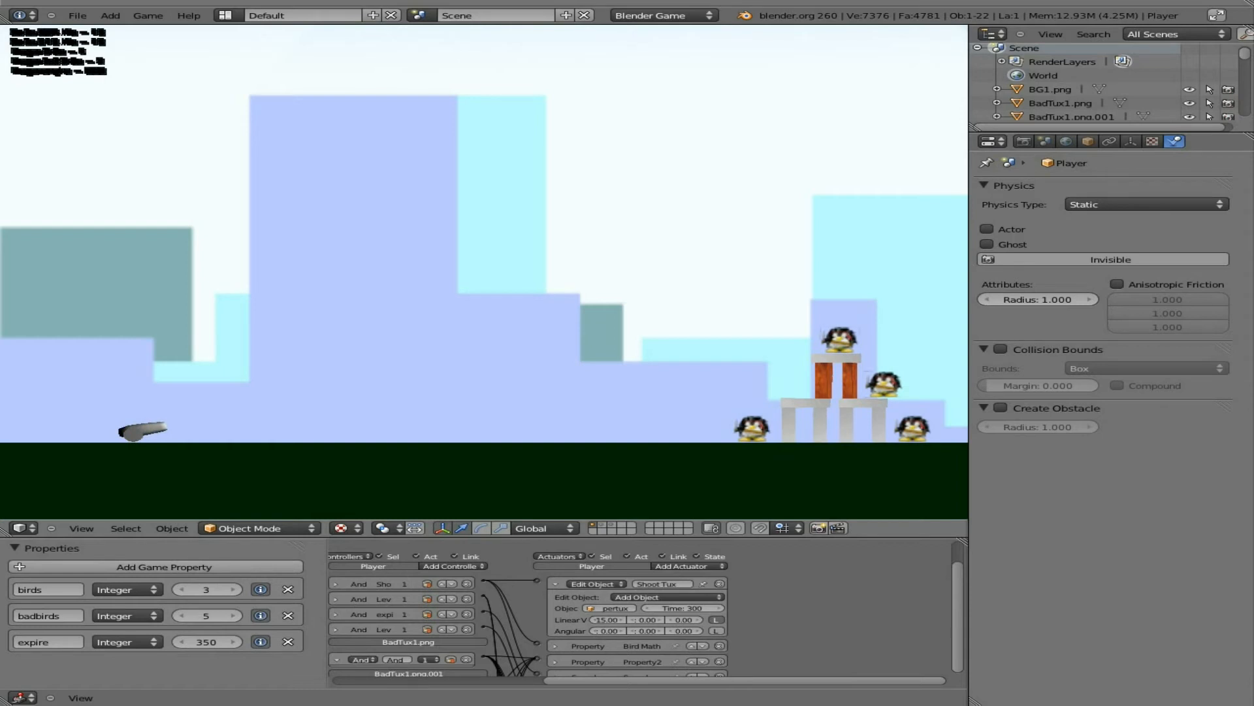
pyautogui.press('space')
pyautogui.press('Up')
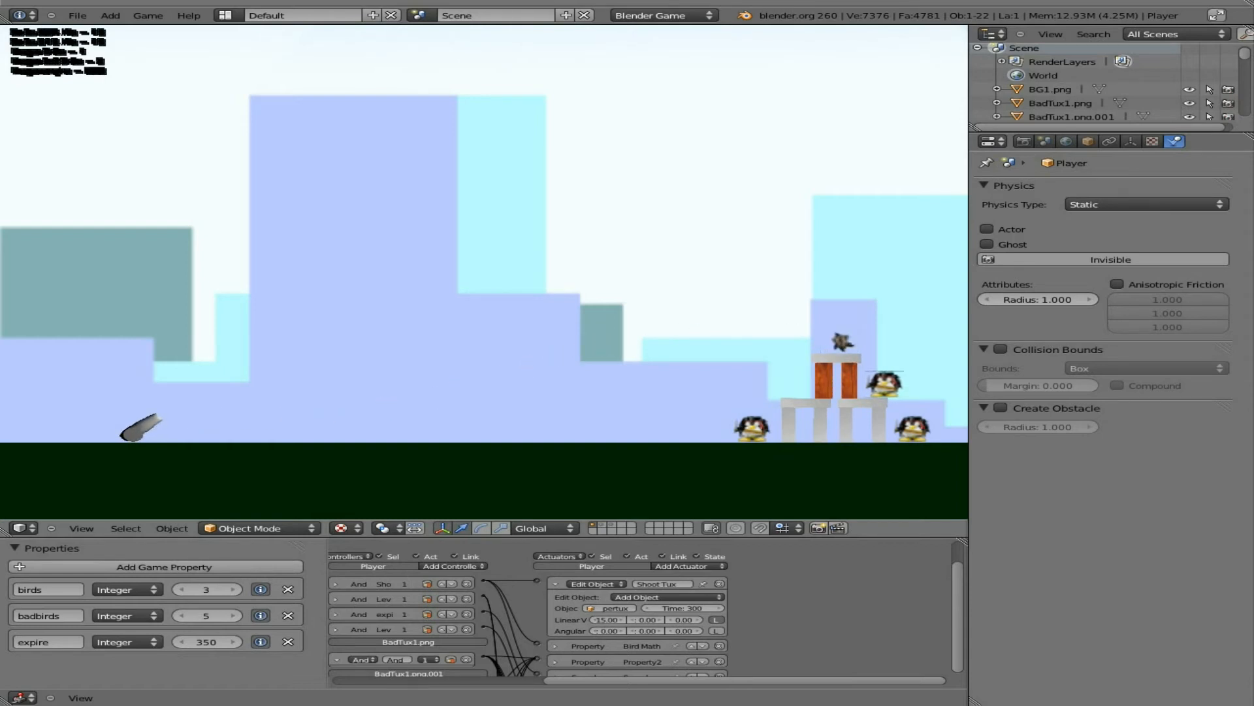
pyautogui.press('Down')
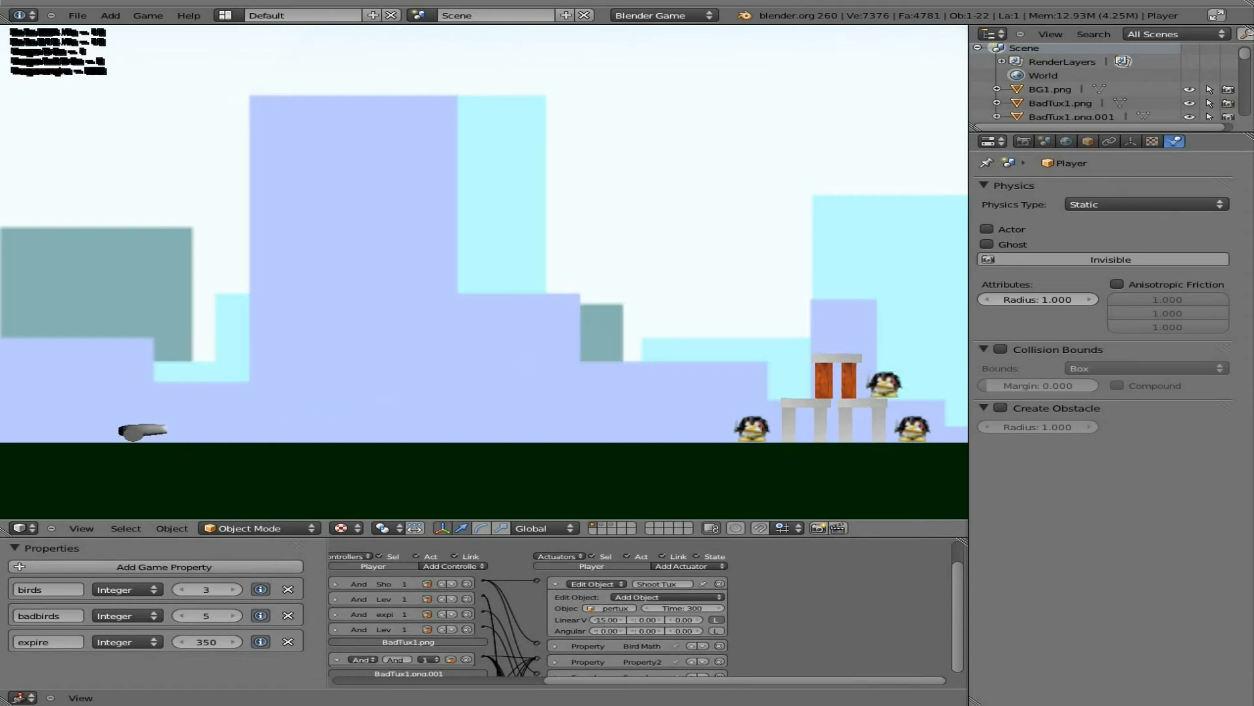
pyautogui.press('space')
pyautogui.press('Up')
pyautogui.press('Up')
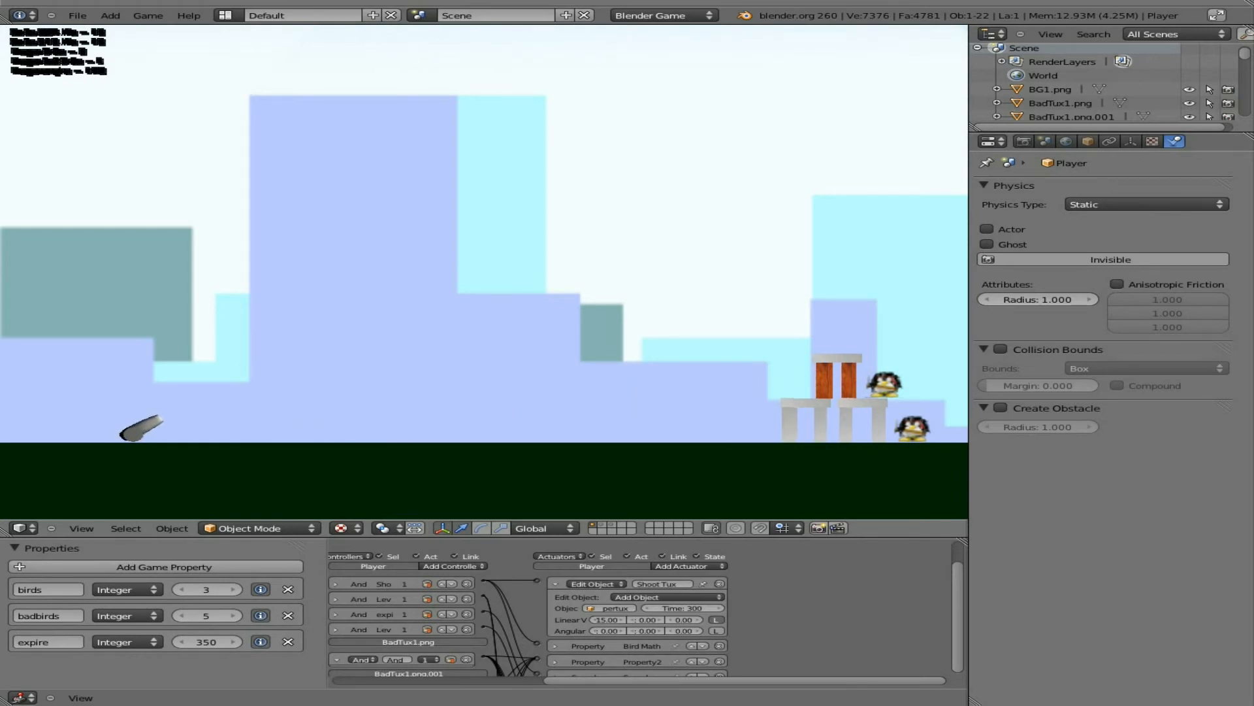
pyautogui.press('Down')
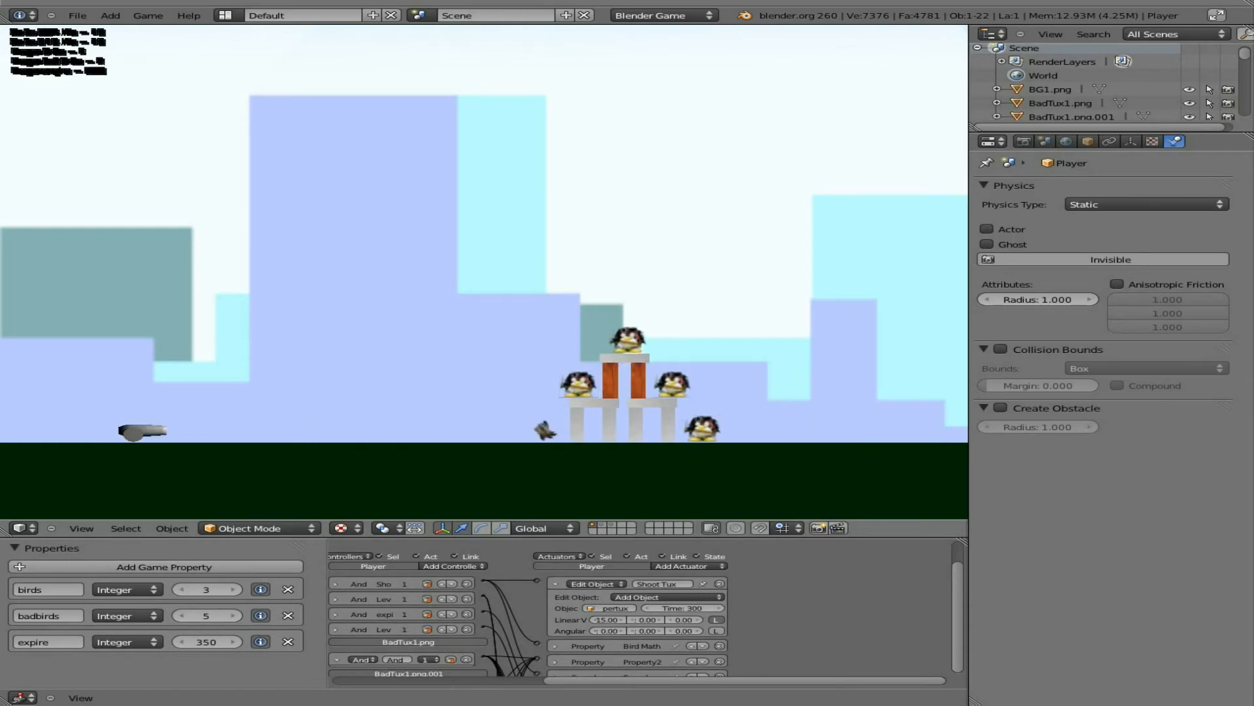
# Fire Super Tux at the nearer tower, steer the shot upward and end the game run
pyautogui.press('space')
pyautogui.press('space')
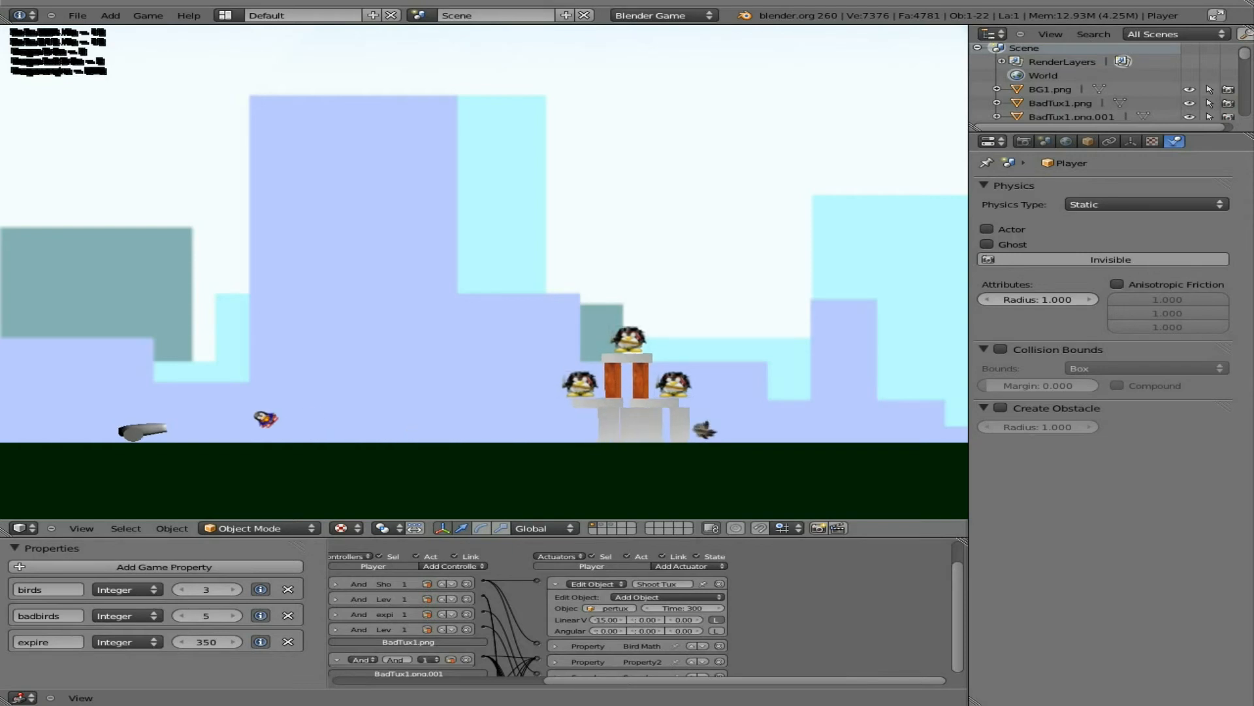
pyautogui.press('Up')
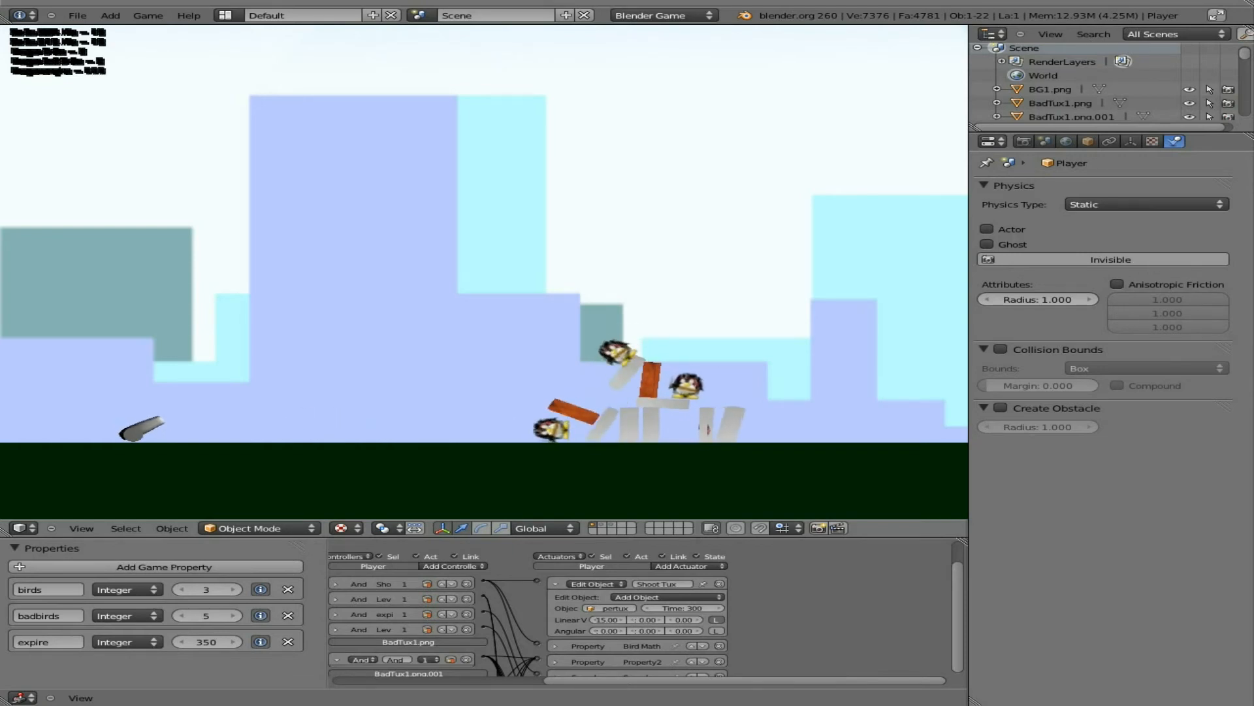
pyautogui.press('Escape')
# Replay the distant-tower level, firing two Super Tux shots with in-flight lift at a raised cannon angle, and end the run
pyautogui.press('p')
pyautogui.press('Up')
pyautogui.press('space')
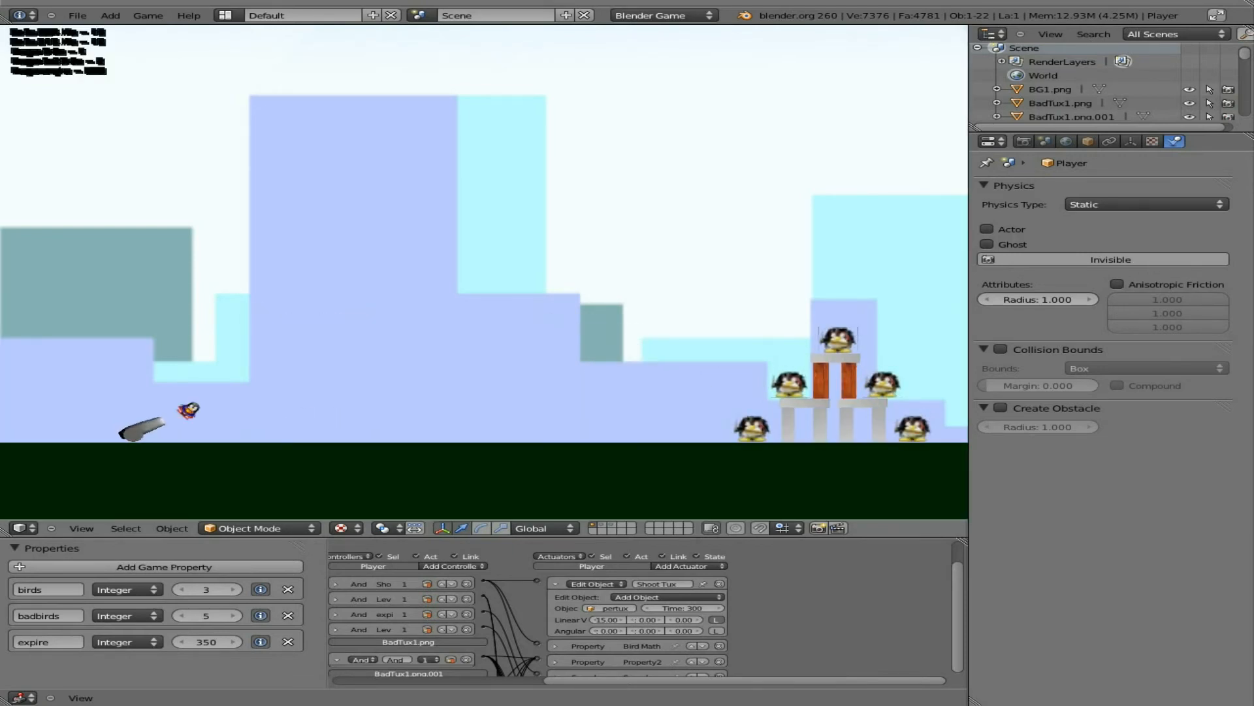
pyautogui.press('Up')
pyautogui.press('Up')
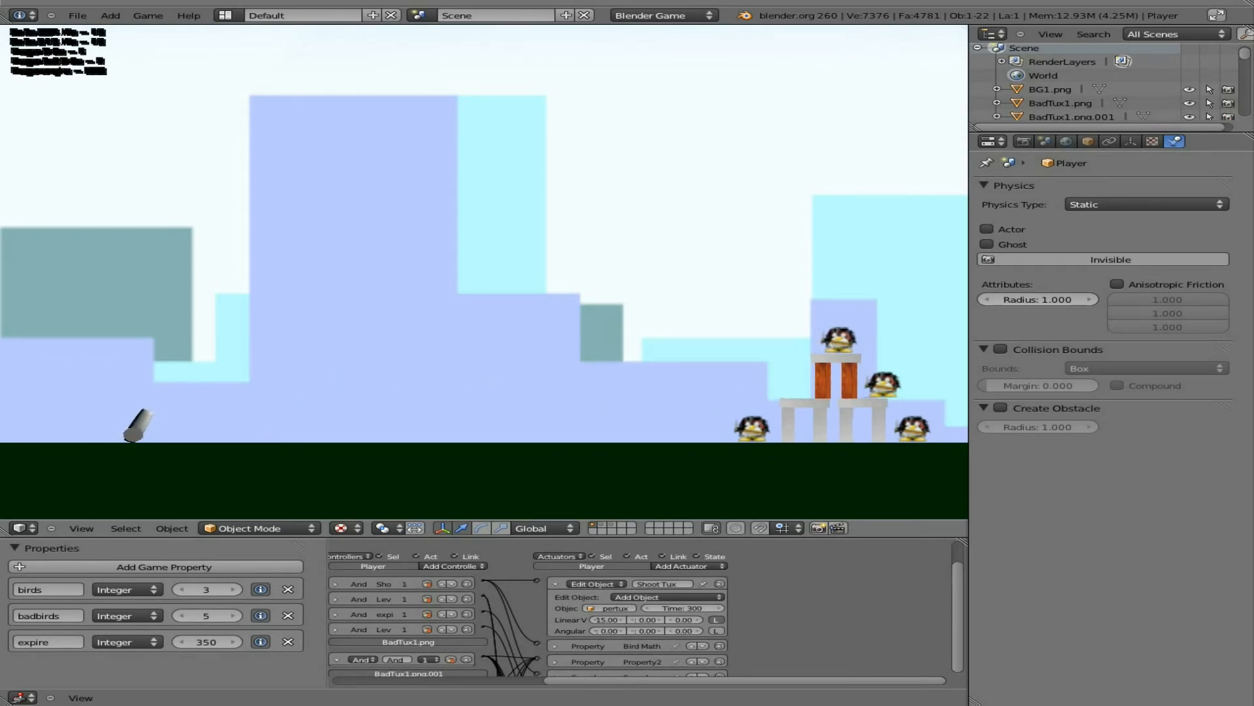
pyautogui.press('Down')
pyautogui.press('Down')
pyautogui.press('space')
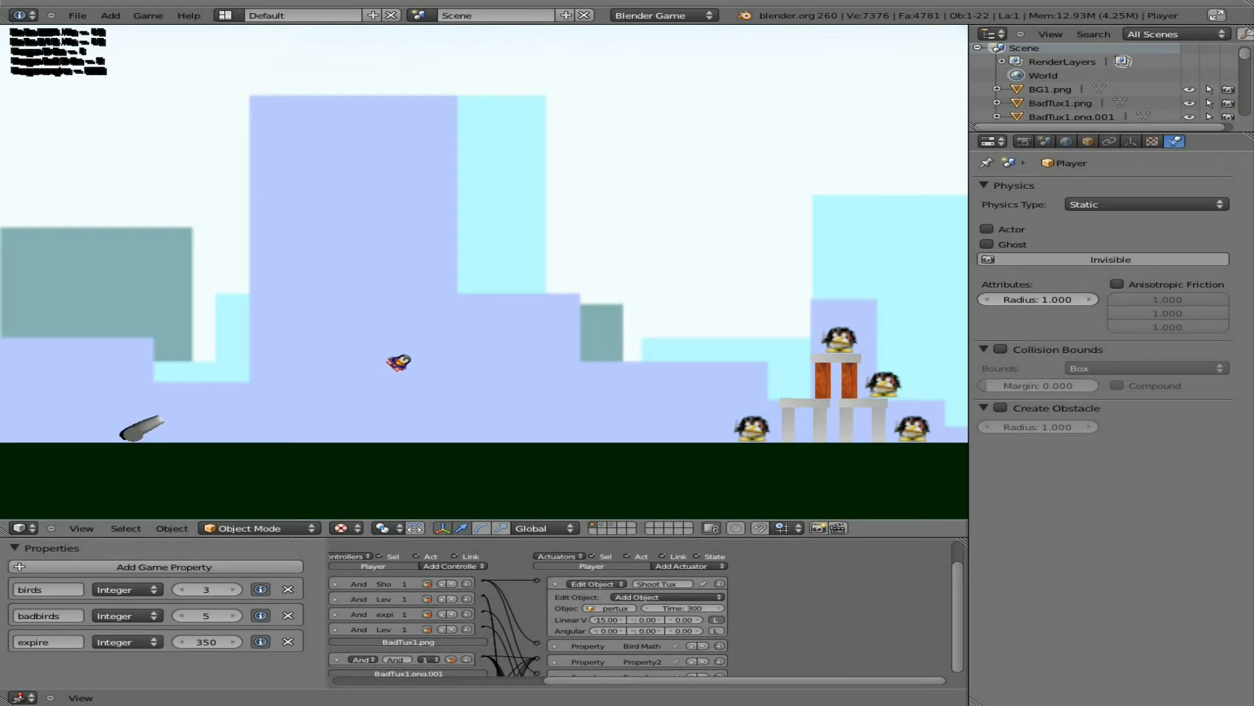
pyautogui.press('Up')
pyautogui.press('Up')
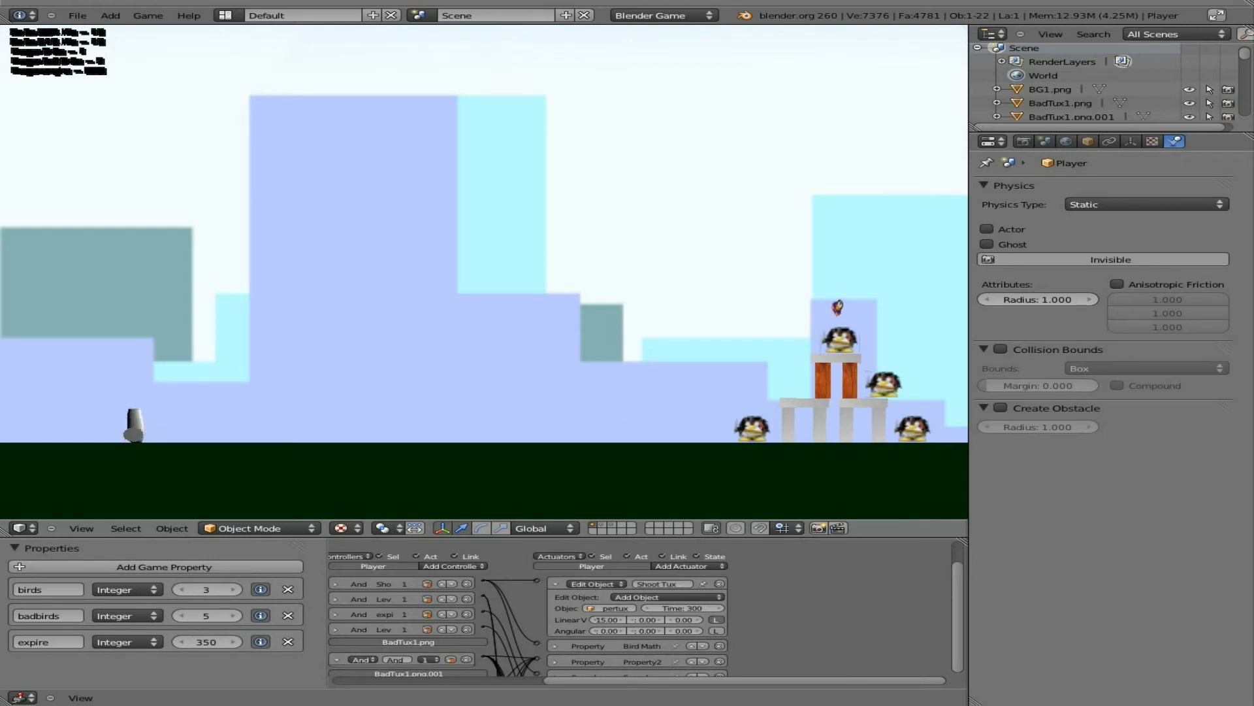
pyautogui.press('Escape')
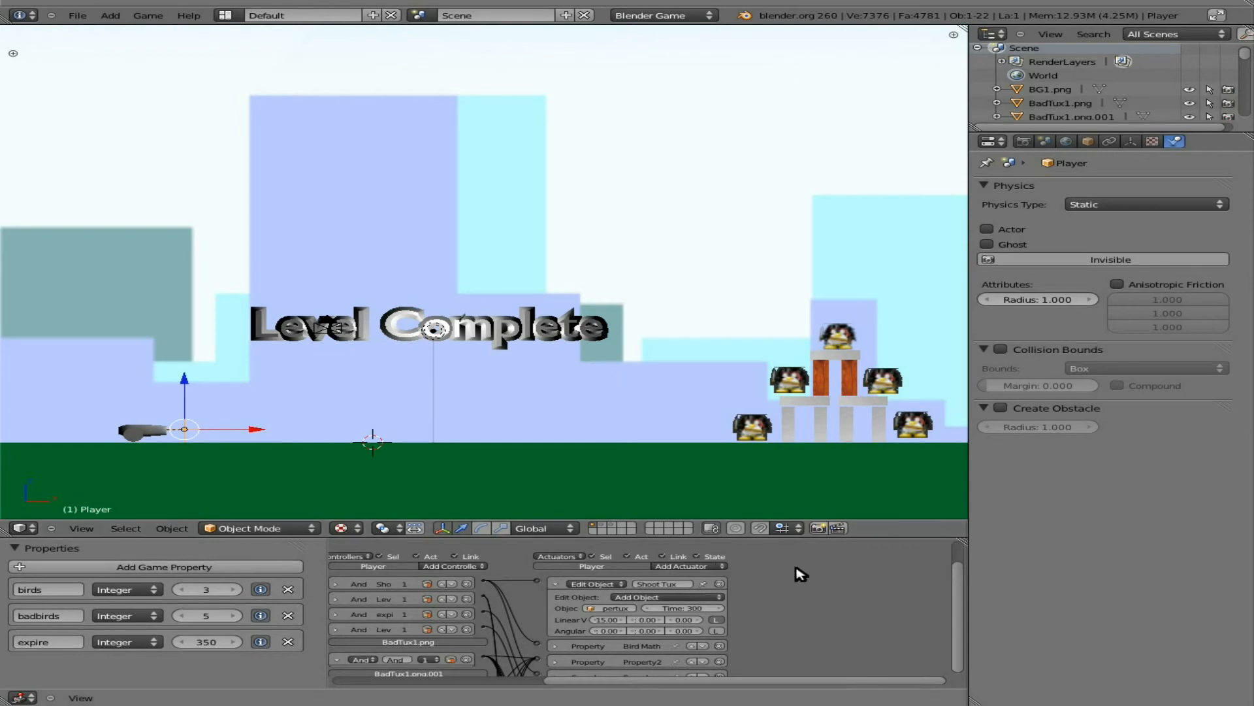
# Select the supertux object on its own layer and unlink its first And controller from the Track Cam actuator
pyautogui.click(614, 525)
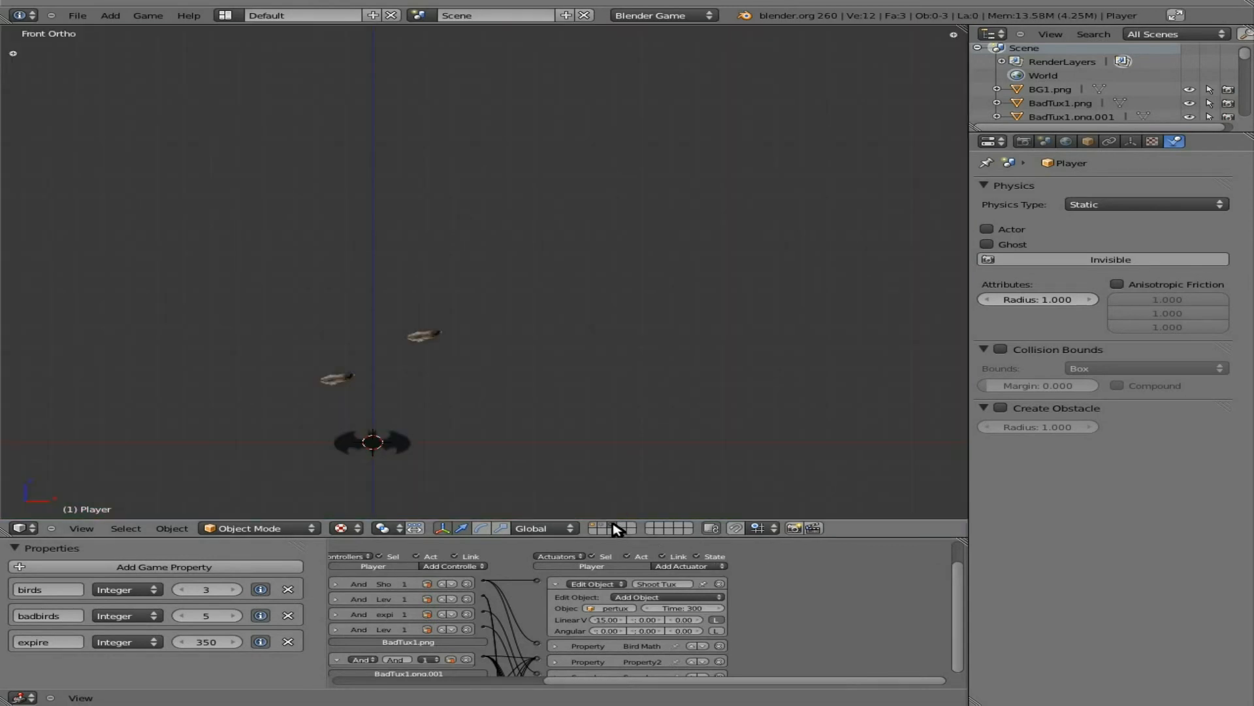
pyautogui.click(599, 526)
pyautogui.rightClick(450, 347)
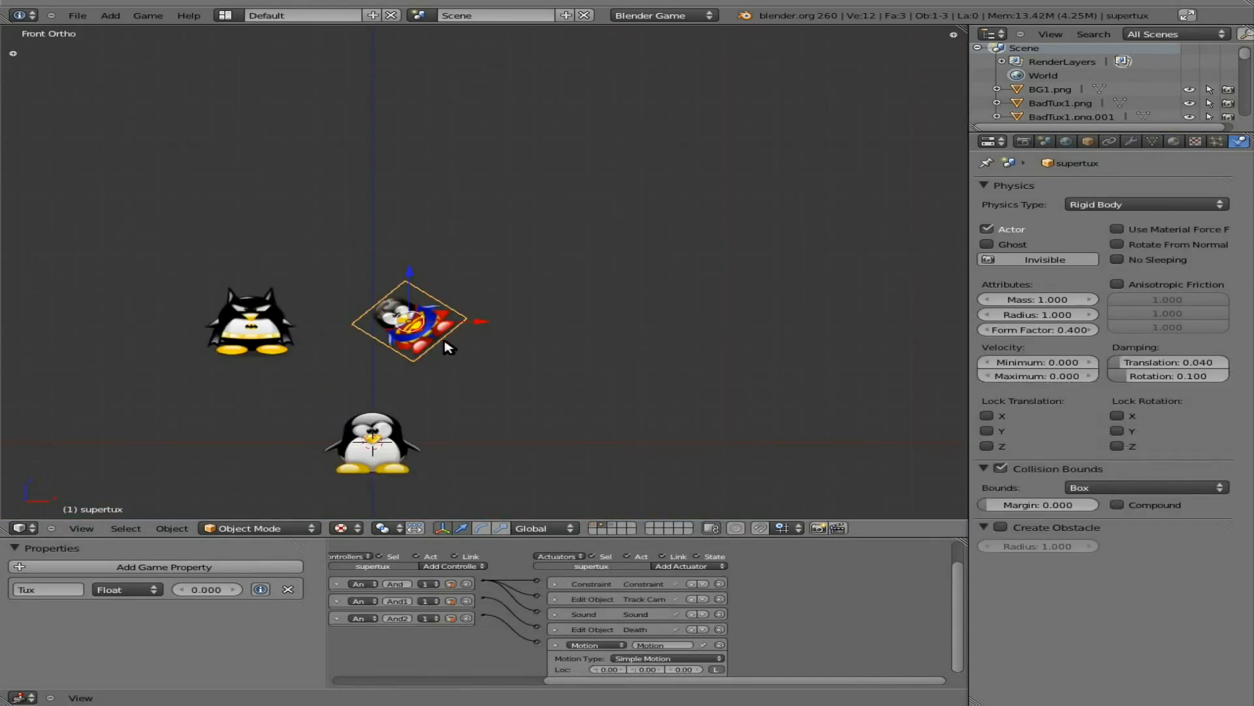
pyautogui.scroll(-2, 787, 625)
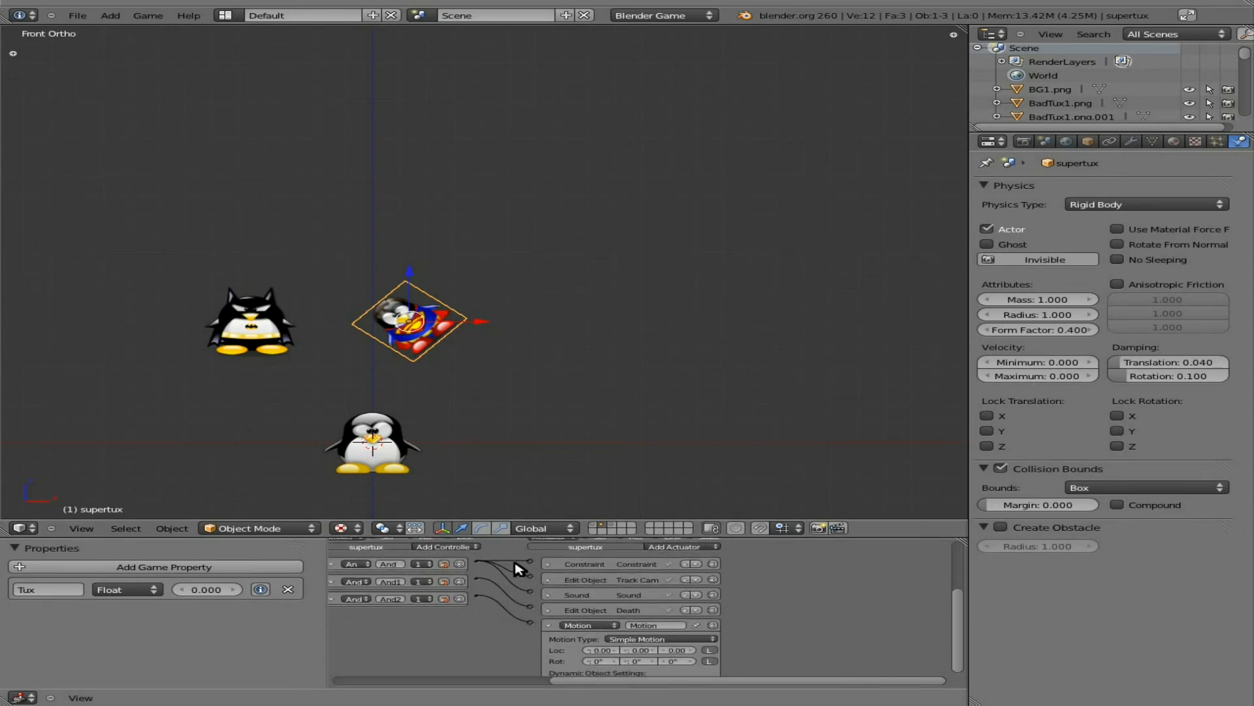
pyautogui.moveTo(531, 577); pyautogui.dragTo(484, 563)
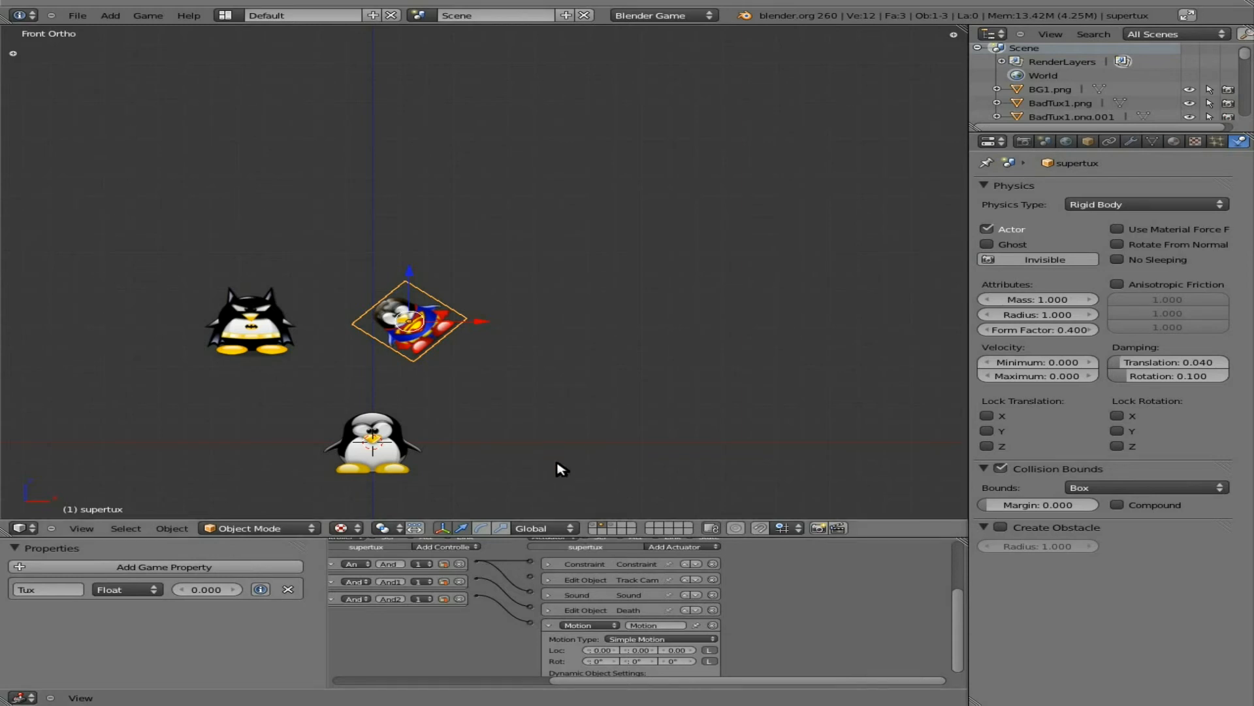
# Play the distant-tower level, raise the cannon and fire a Super Tux shot, and end the run
pyautogui.press('p')
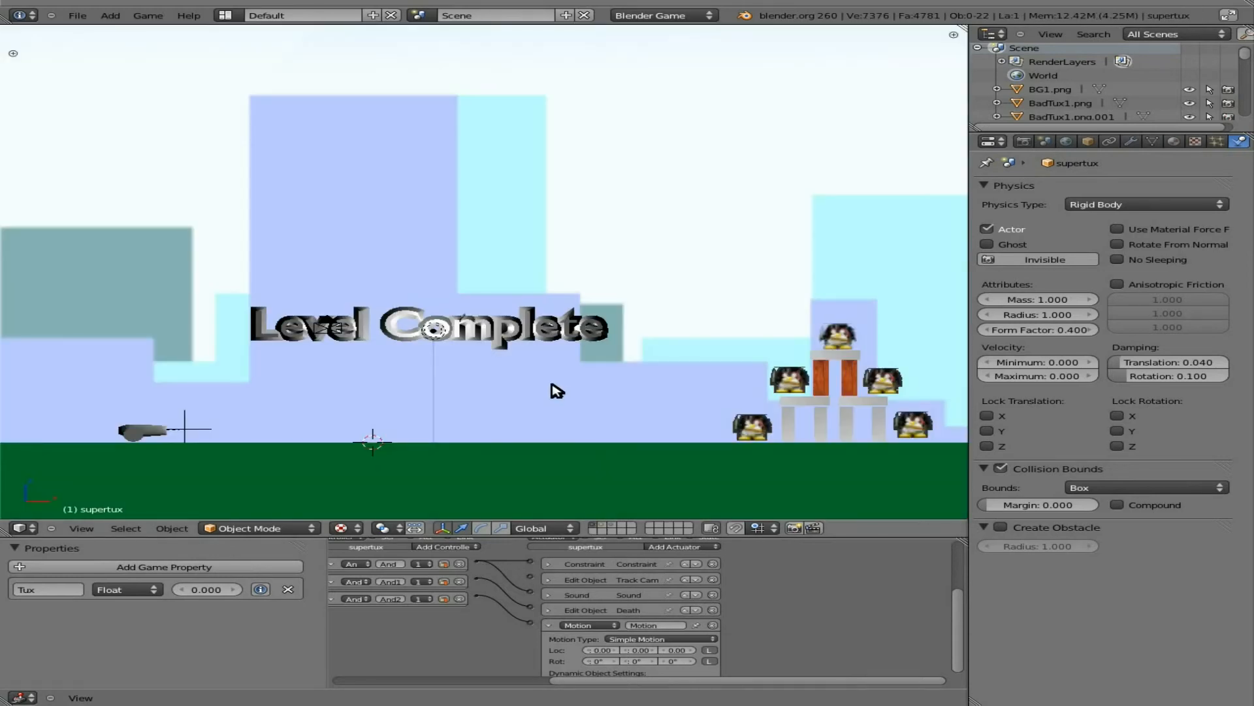
pyautogui.press('p')
pyautogui.press('Up')
pyautogui.press('space')
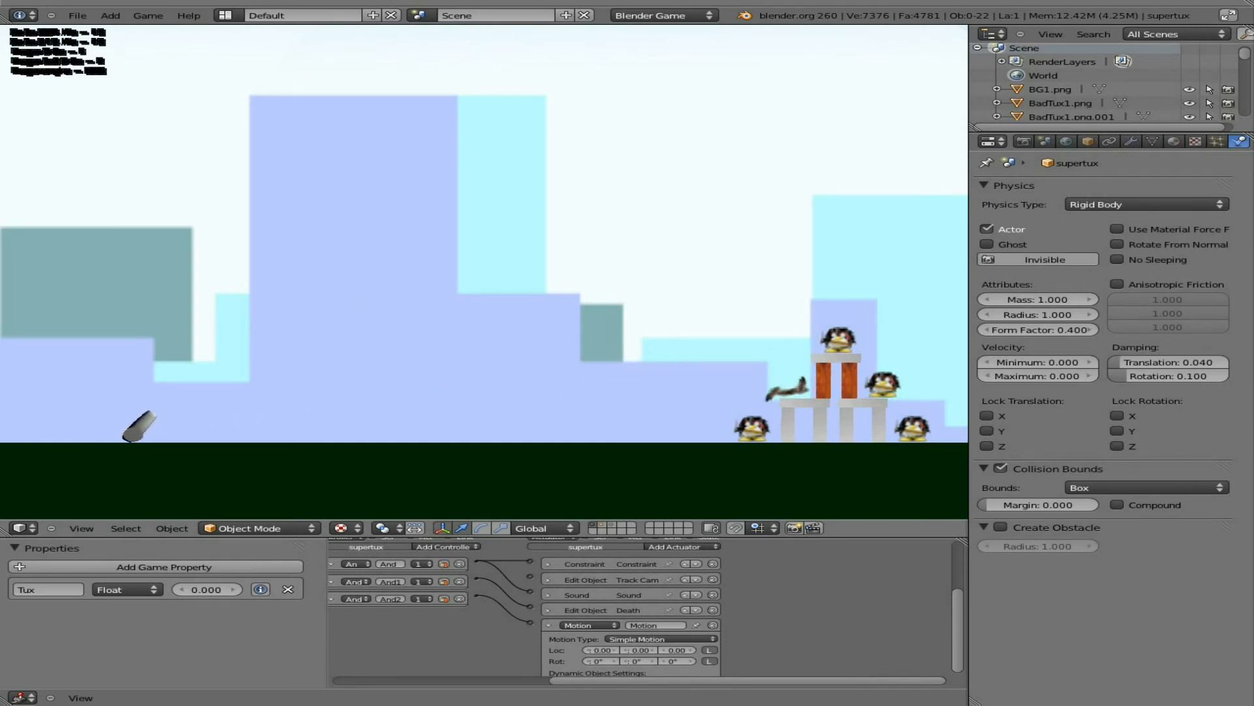
pyautogui.press('Escape')
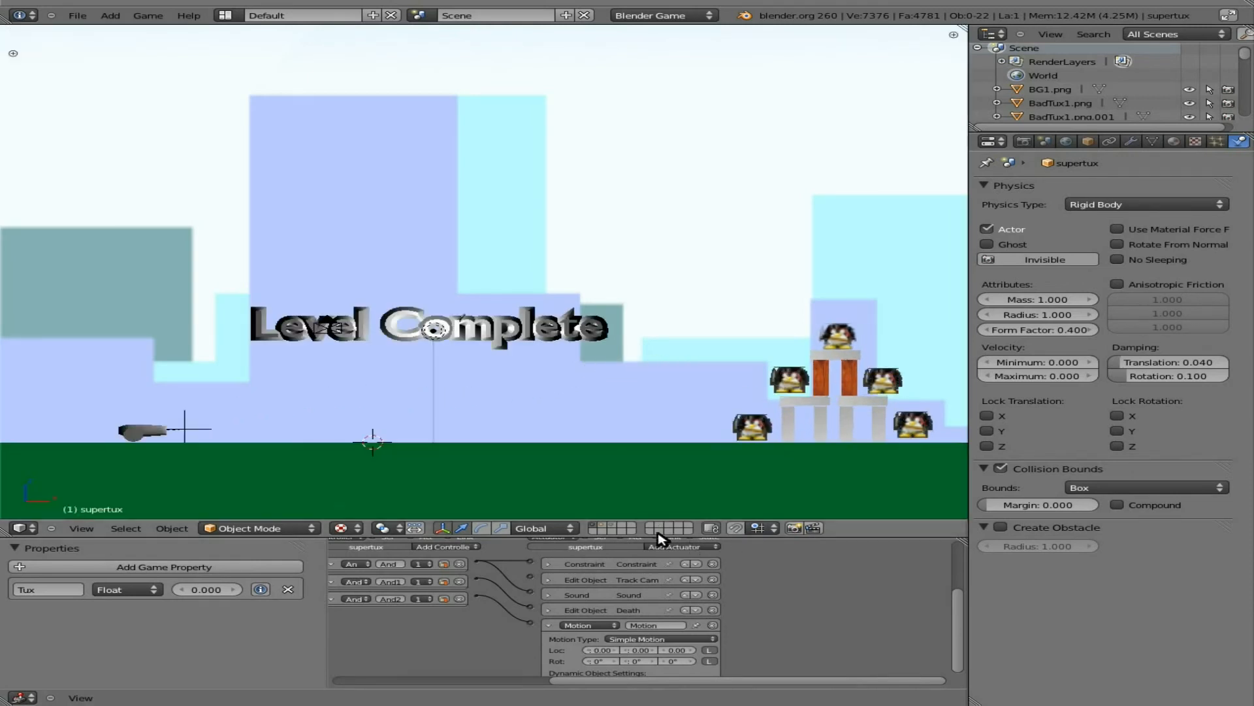
# Rotate the supertux object roughly a quarter turn in the front view and apply its rotation
pyautogui.click(614, 528)
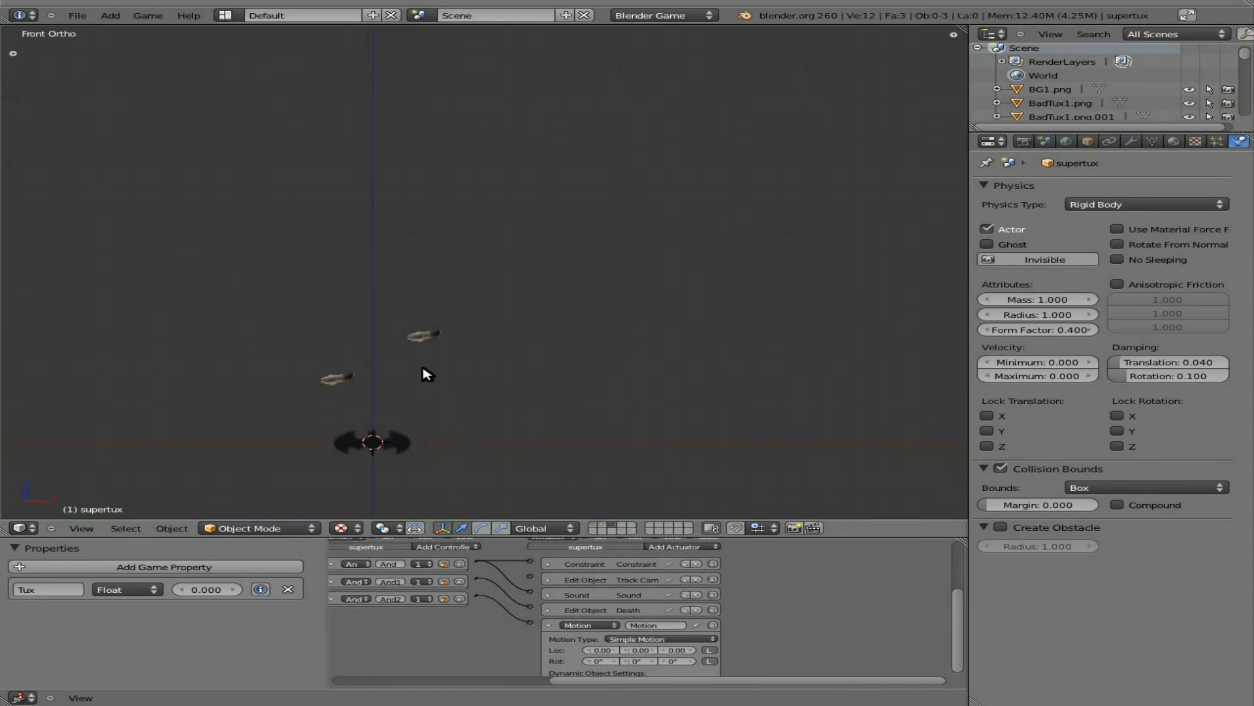
pyautogui.click(602, 524)
pyautogui.press('r')
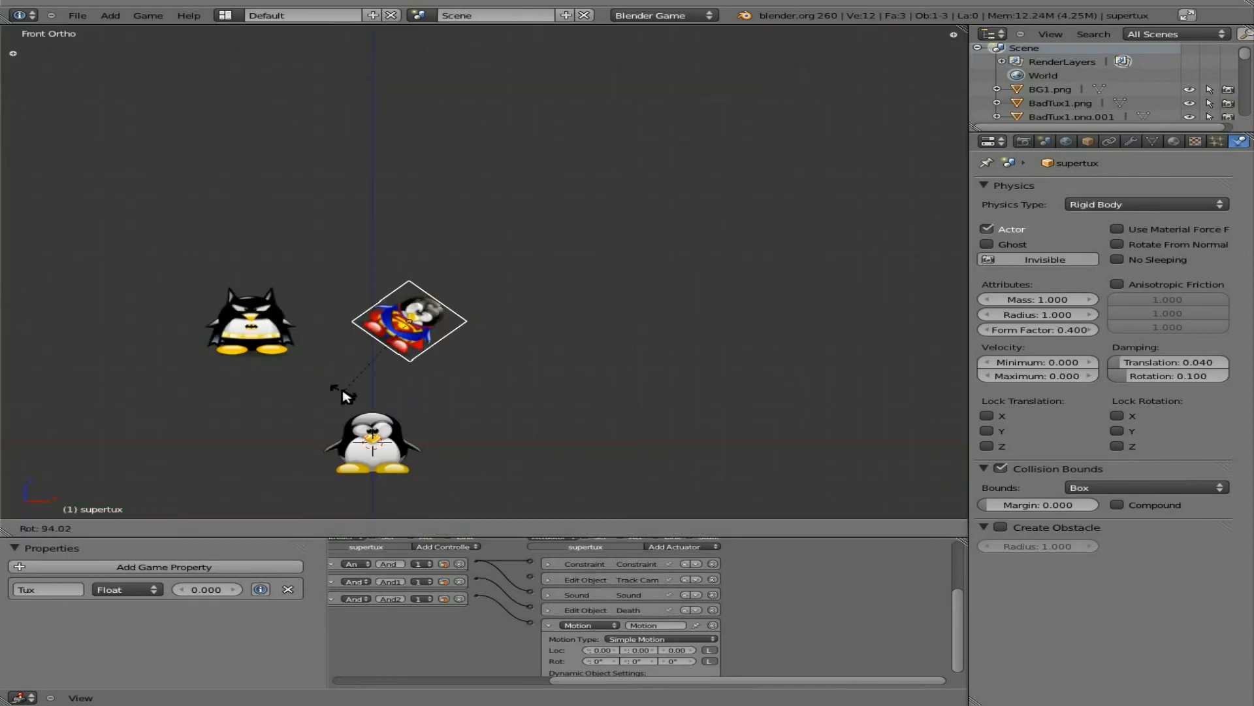
pyautogui.click(329, 387)
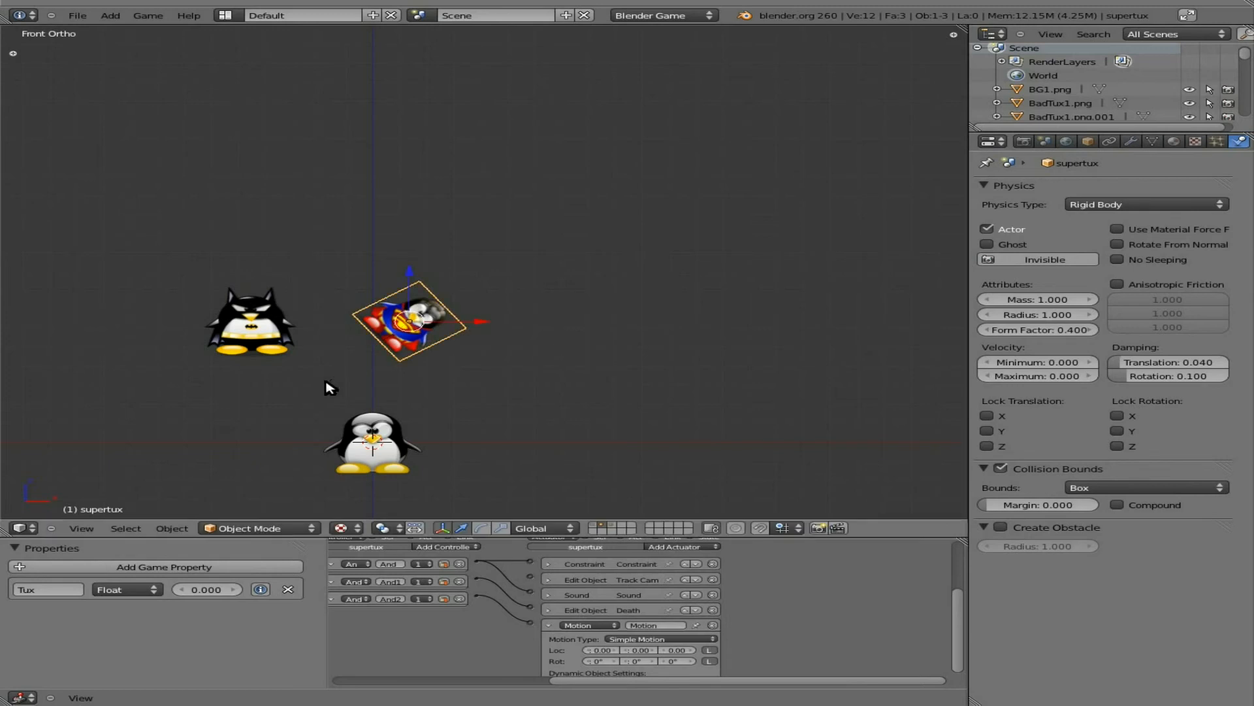
pyautogui.click(172, 528)
pyautogui.moveTo(213, 428)
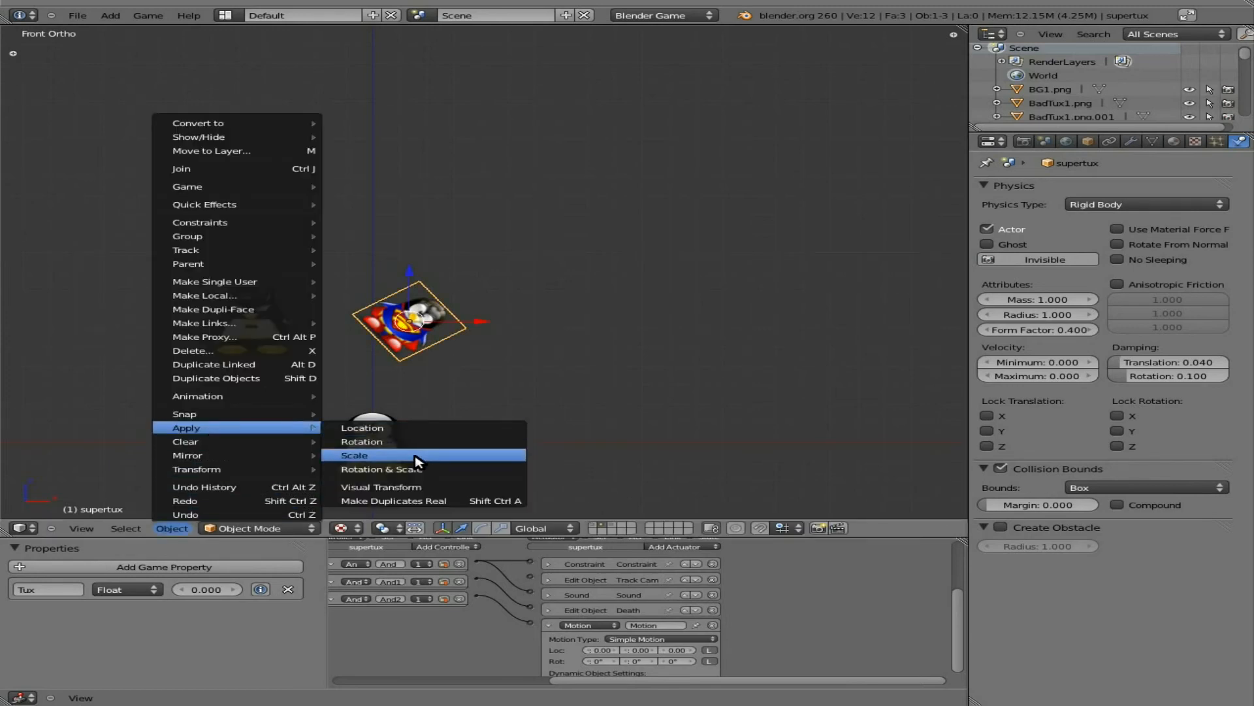
pyautogui.click(416, 442)
# Run the level briefly and link the supertux's first And controller to the Track Cam actuator again
pyautogui.press('p')
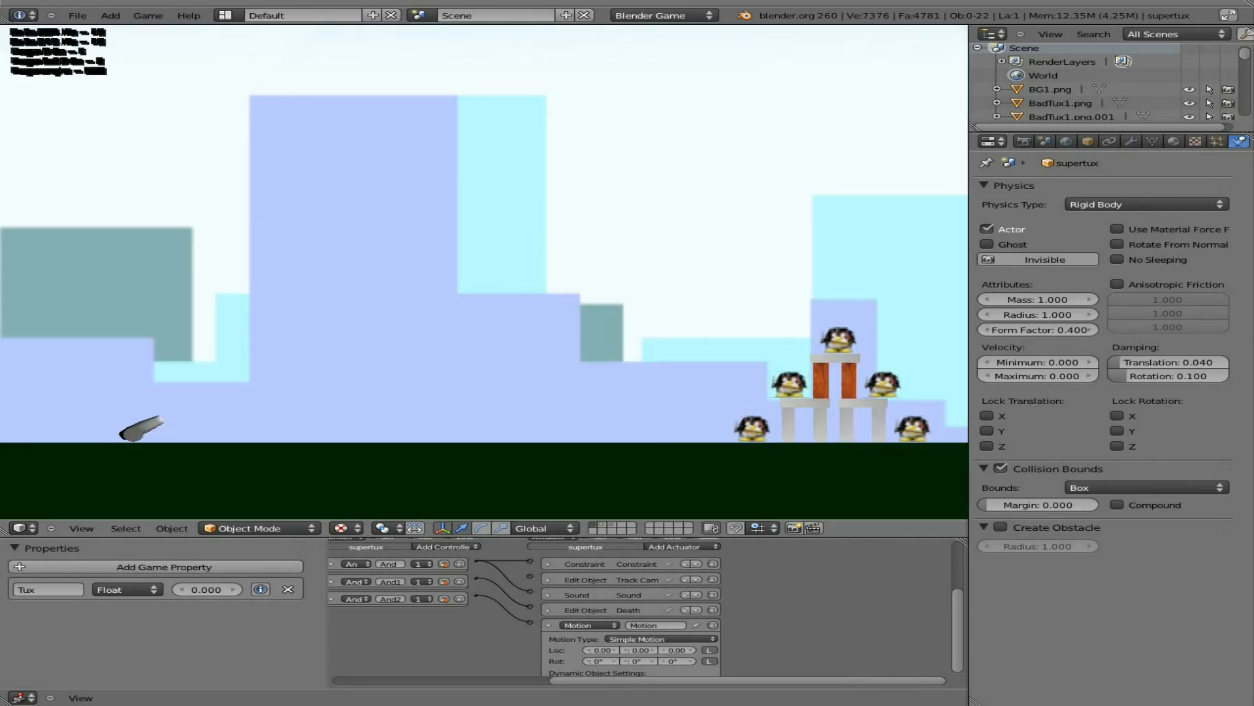
pyautogui.press('Escape')
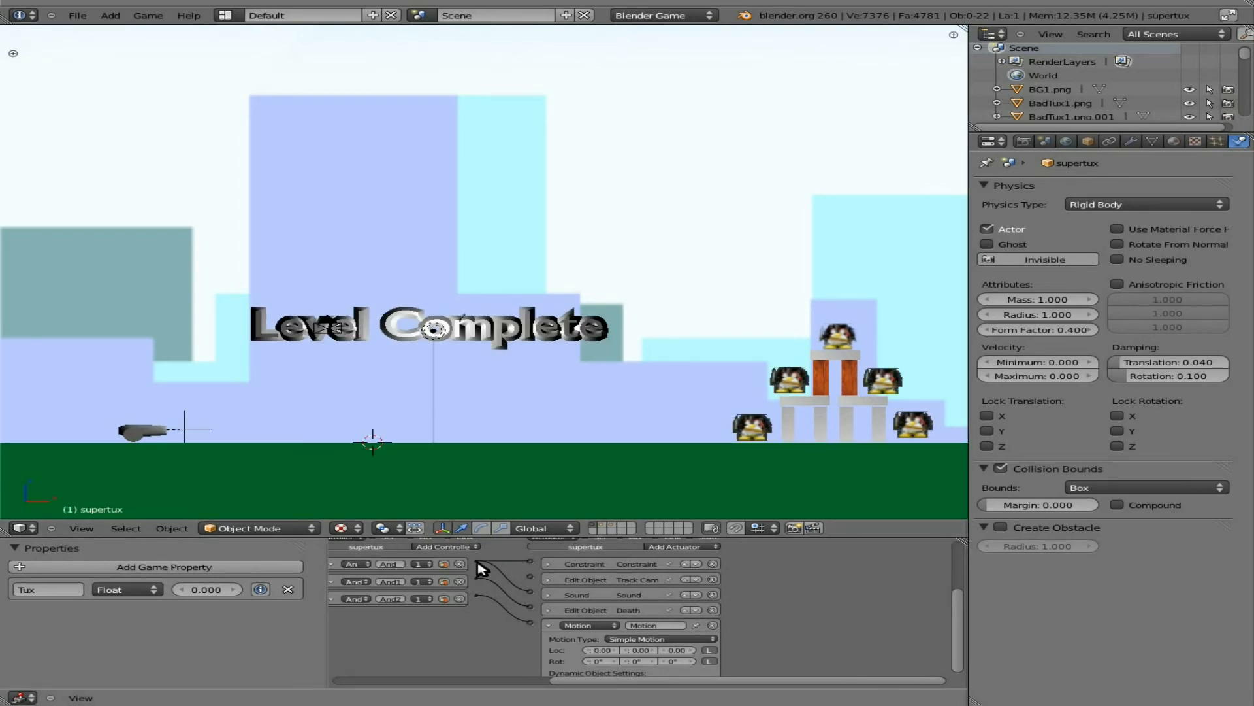
pyautogui.moveTo(473, 560); pyautogui.dragTo(531, 576)
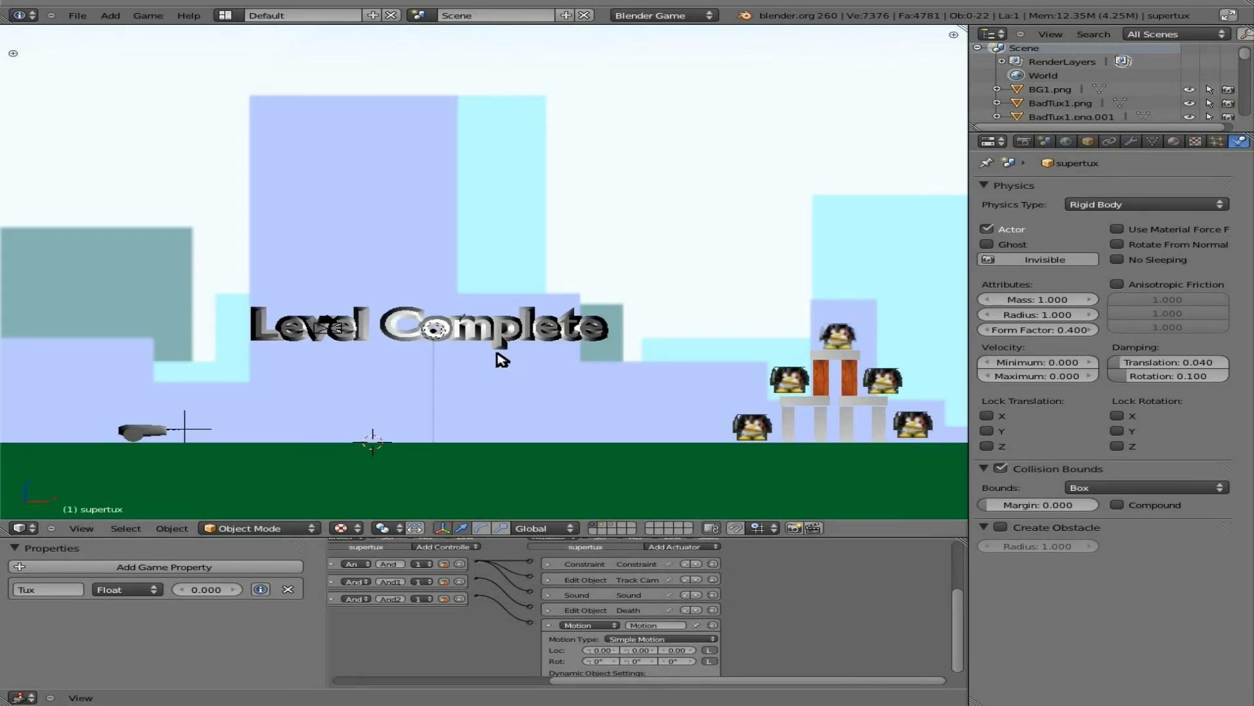
# Move the Camera along X in the top view to about midway between cannon and tower, and test-play the level
pyautogui.press('KP_7')
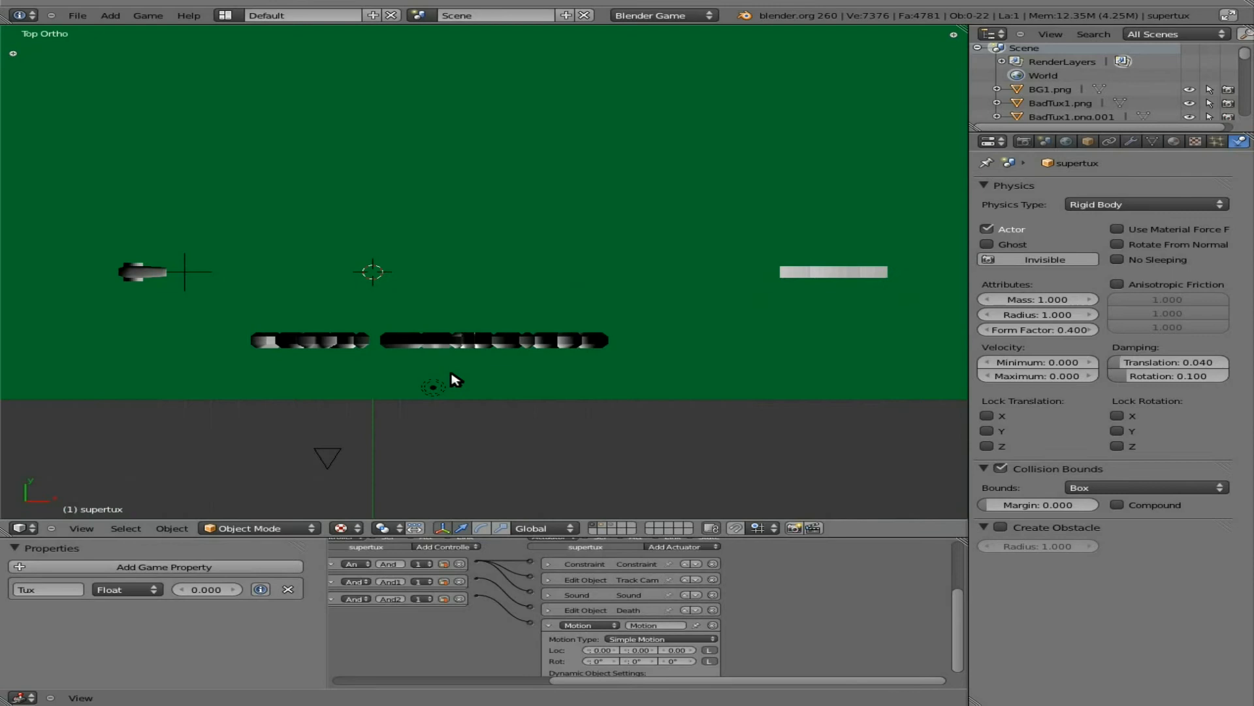
pyautogui.rightClick(328, 456)
pyautogui.press('g')
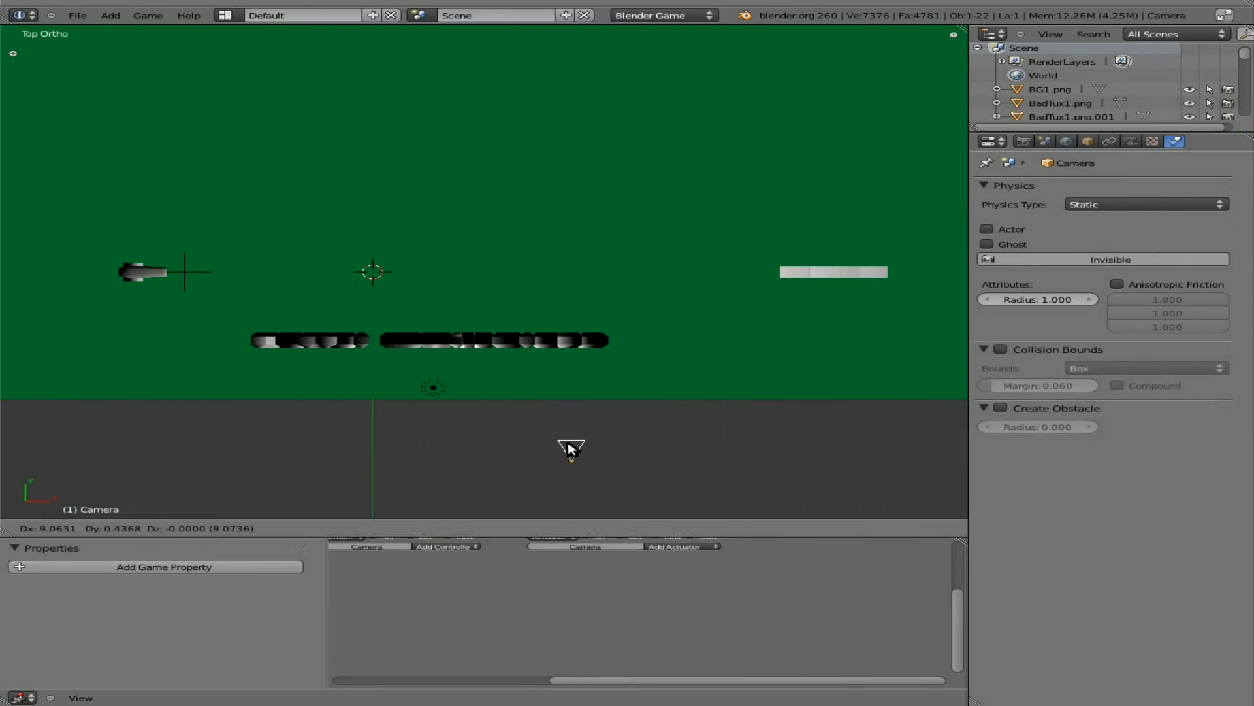
pyautogui.click(553, 455)
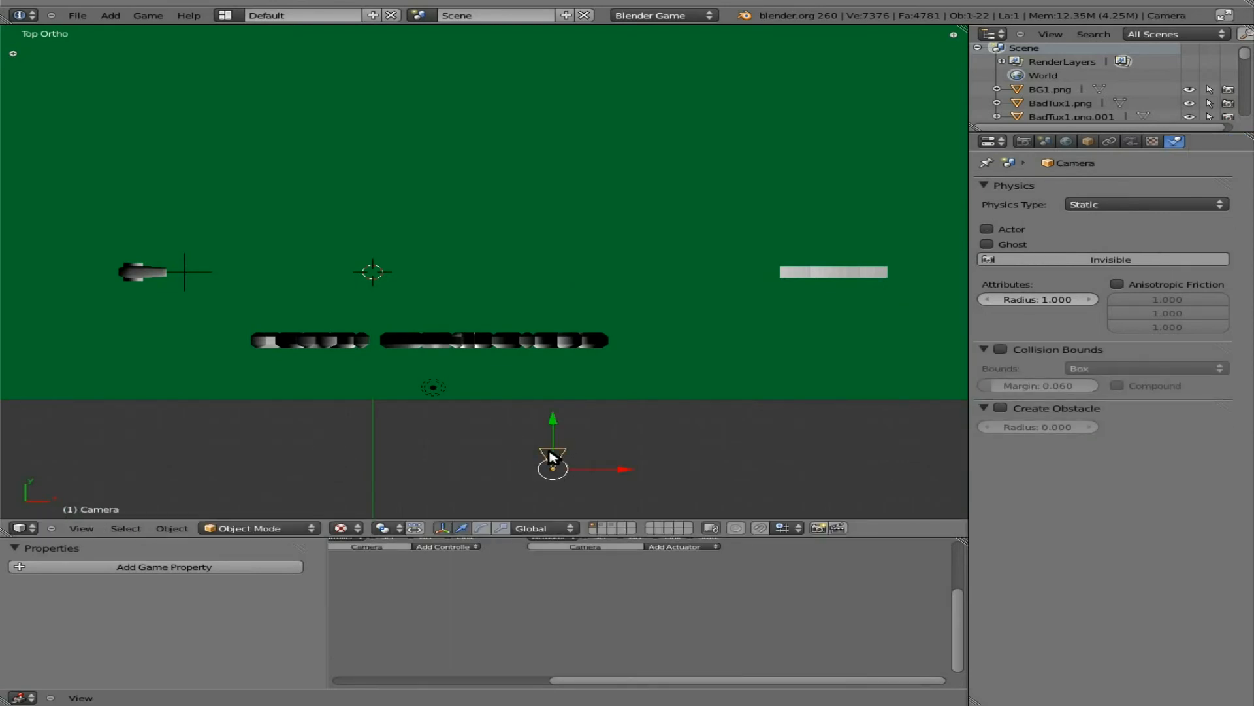
pyautogui.press('KP_0')
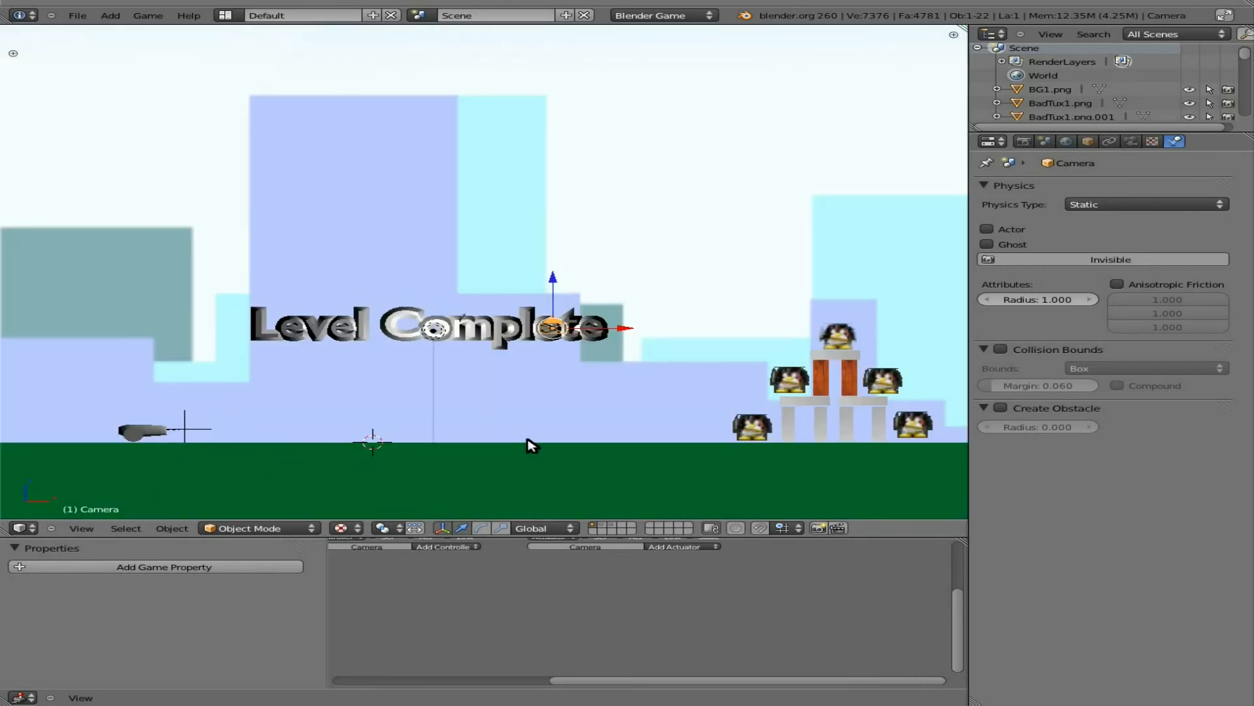
pyautogui.press('p')
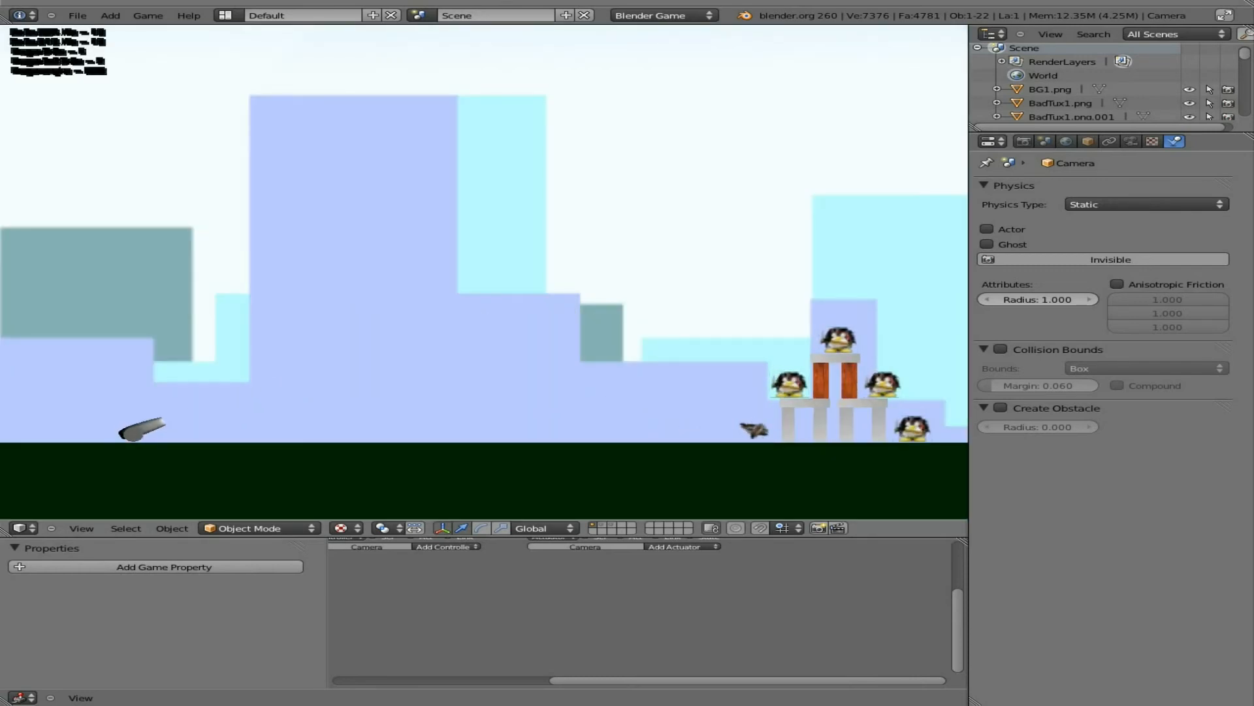
pyautogui.press('Escape')
# Rotate the supertux object about -105.5° in the front view and apply its rotation
pyautogui.click(604, 526)
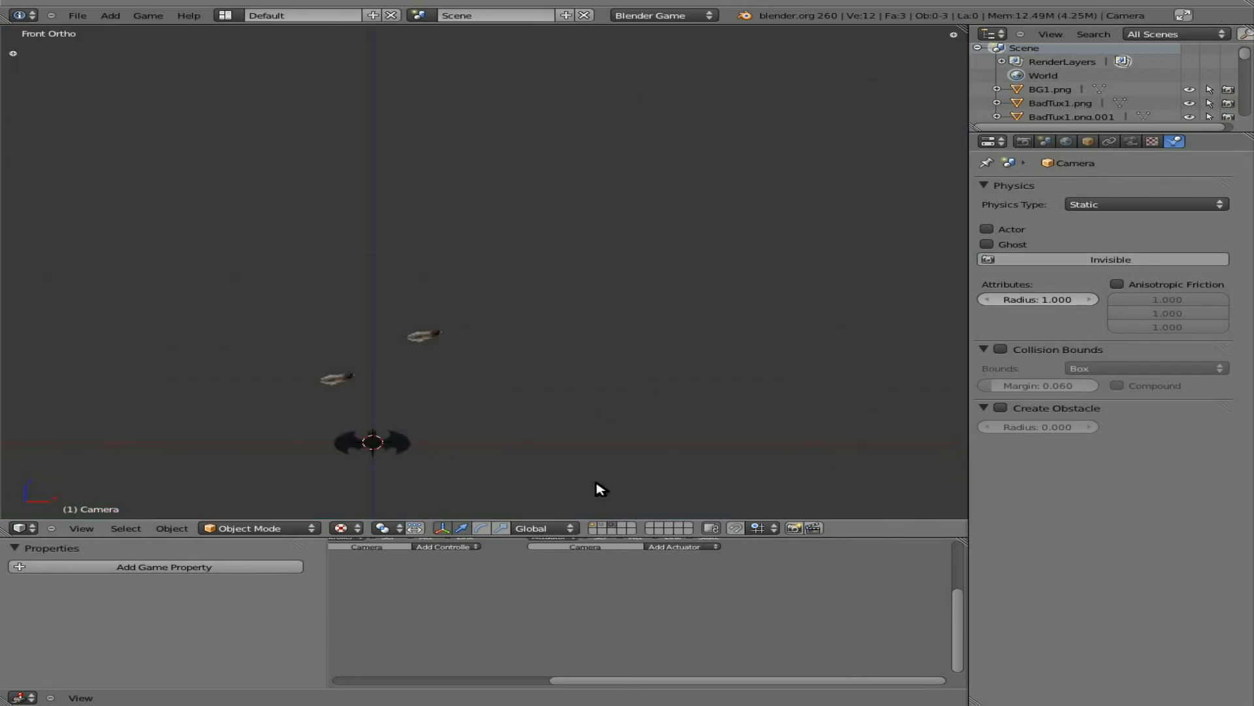
pyautogui.click(604, 527)
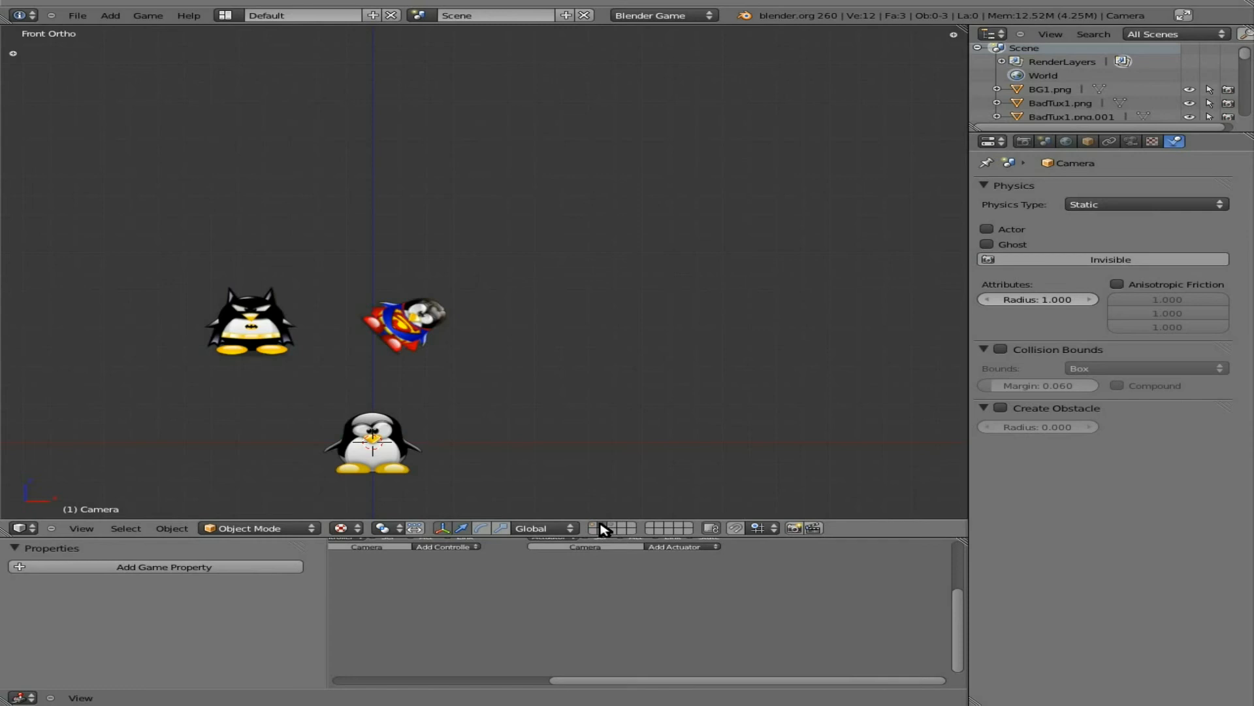
pyautogui.rightClick(438, 327)
pyautogui.press('r')
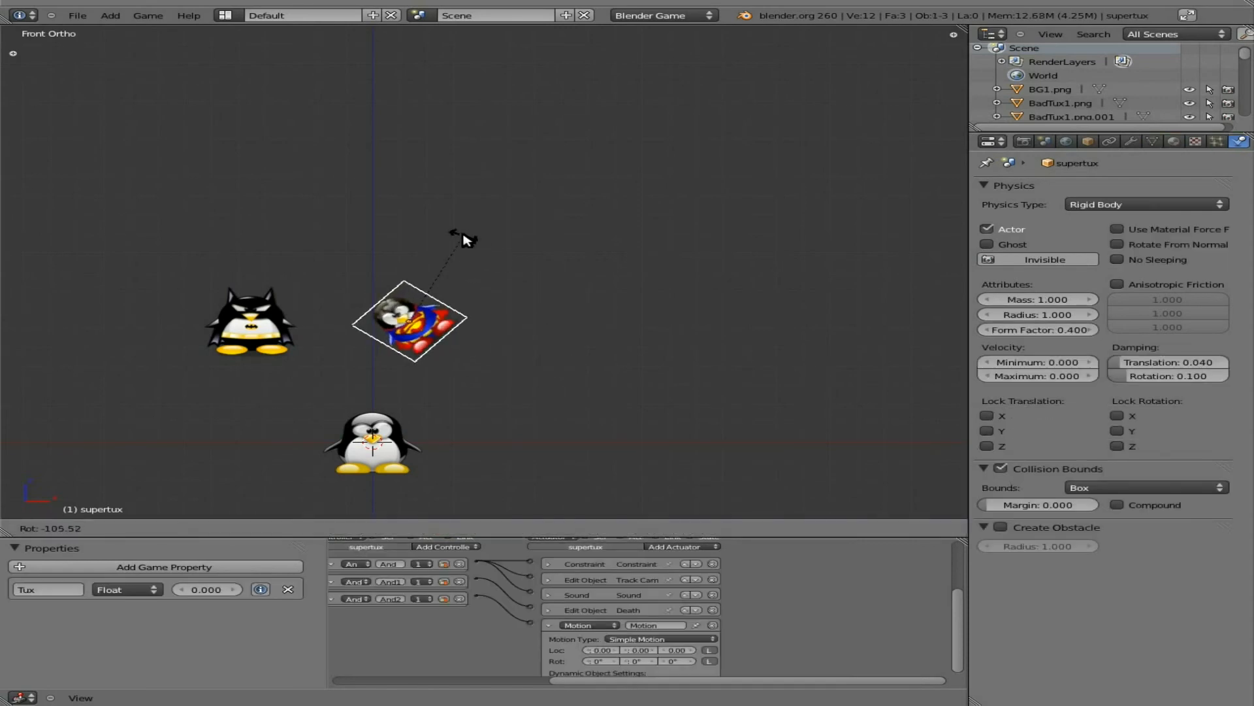
pyautogui.click(465, 239)
pyautogui.click(171, 528)
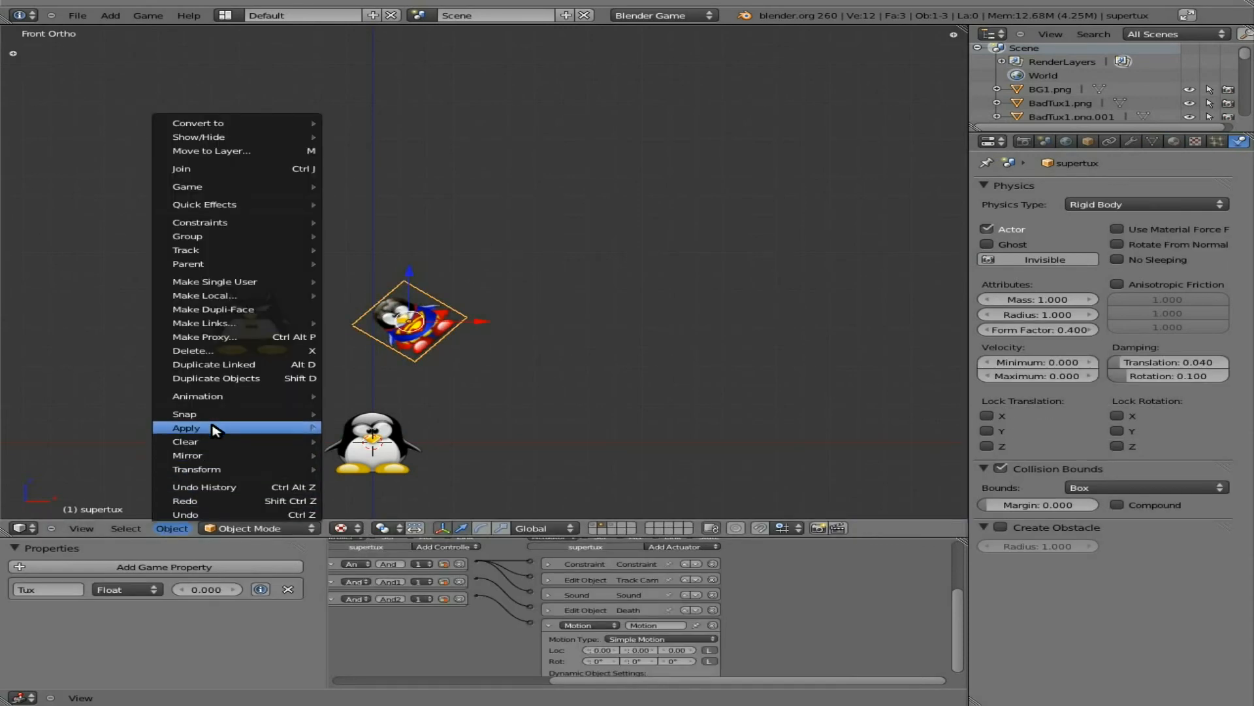
pyautogui.moveTo(213, 426)
pyautogui.click(391, 439)
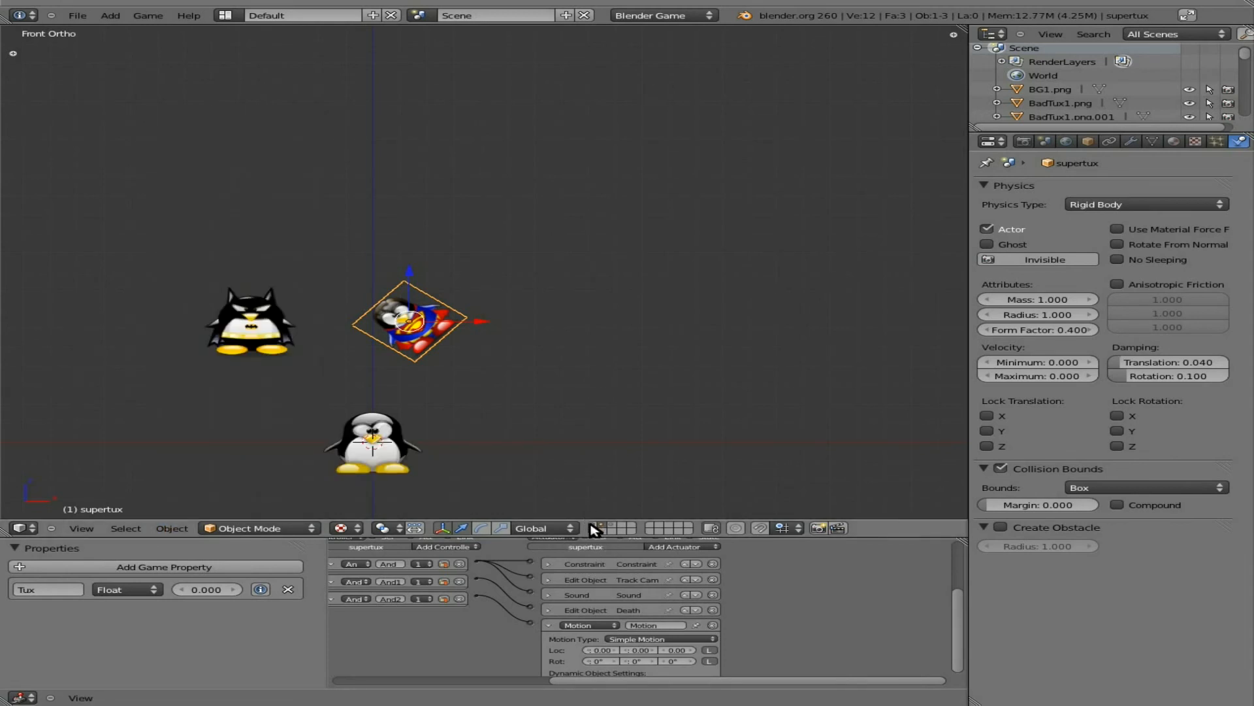
# Play the distant-tower level, firing Super Tux shots at different cannon angles with in-flight lift, and end the run
pyautogui.press('p')
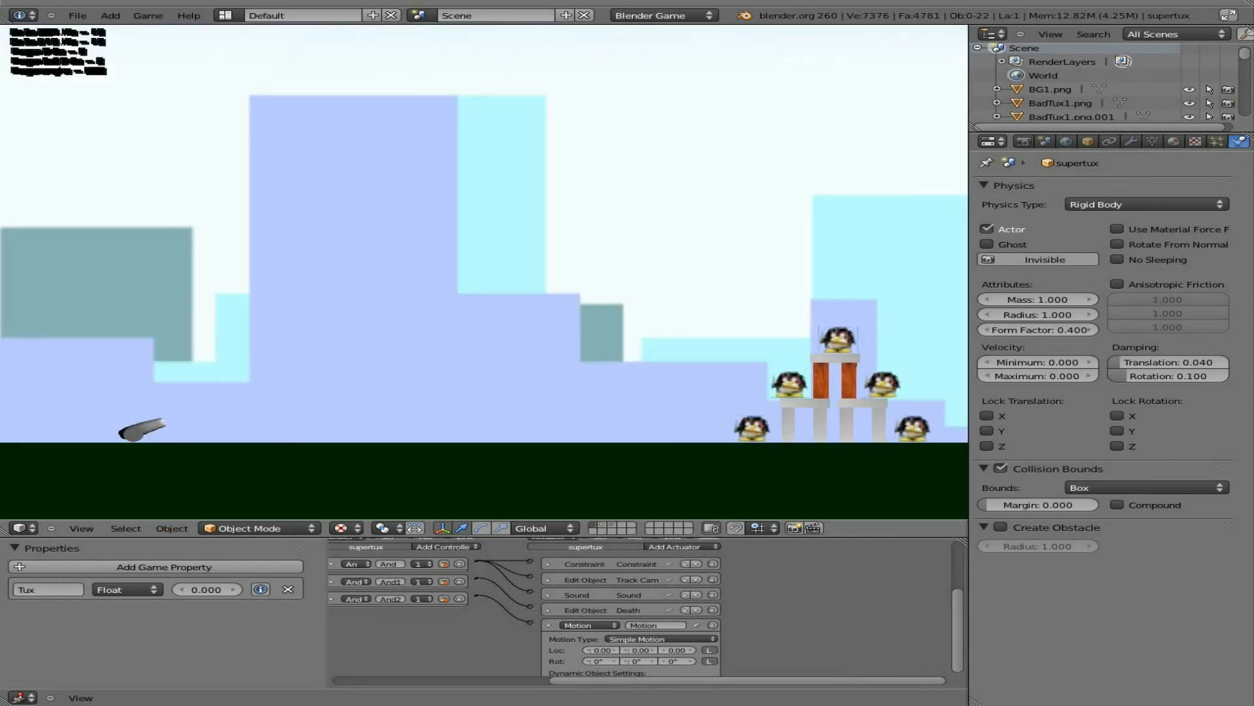
pyautogui.press('Up')
pyautogui.press('Up')
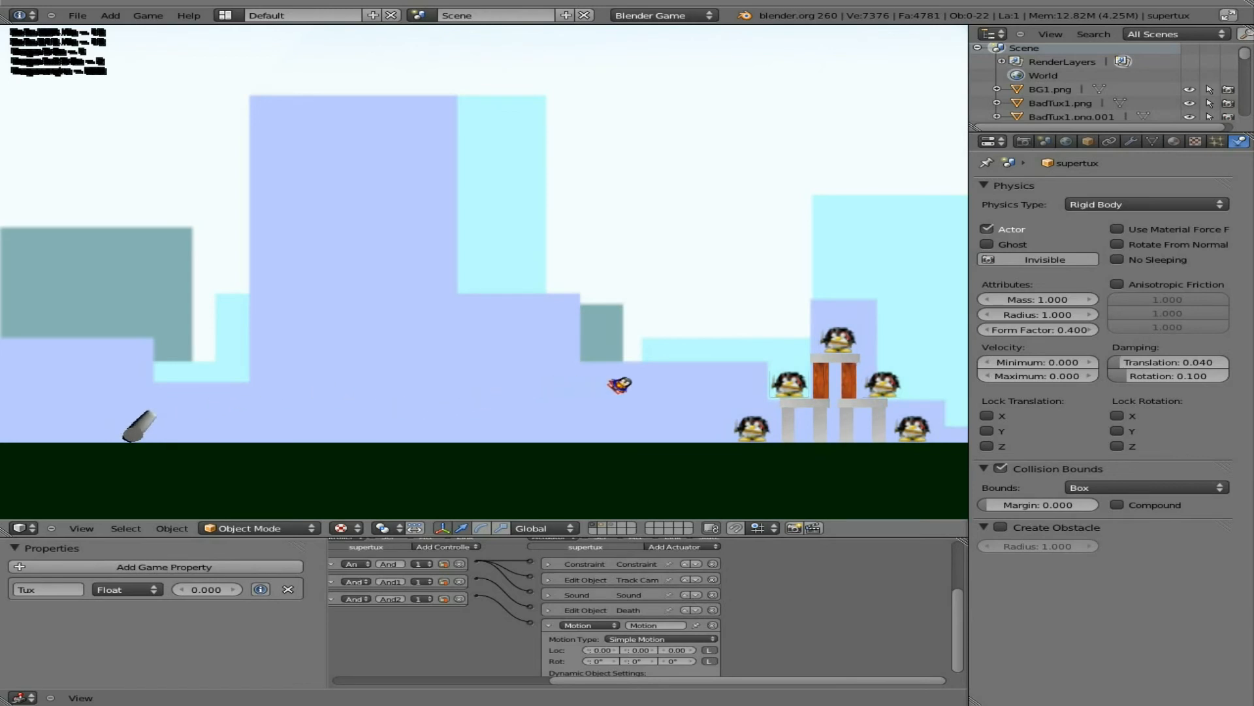
pyautogui.press('Down')
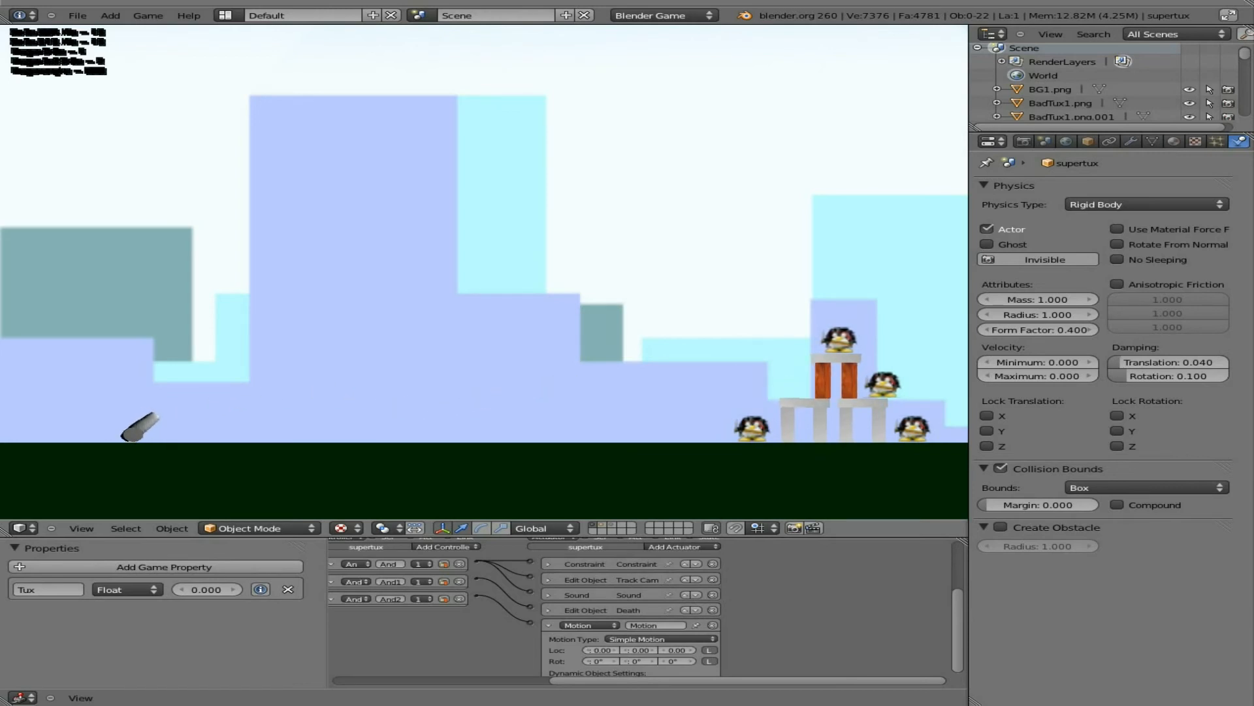
pyautogui.press('space')
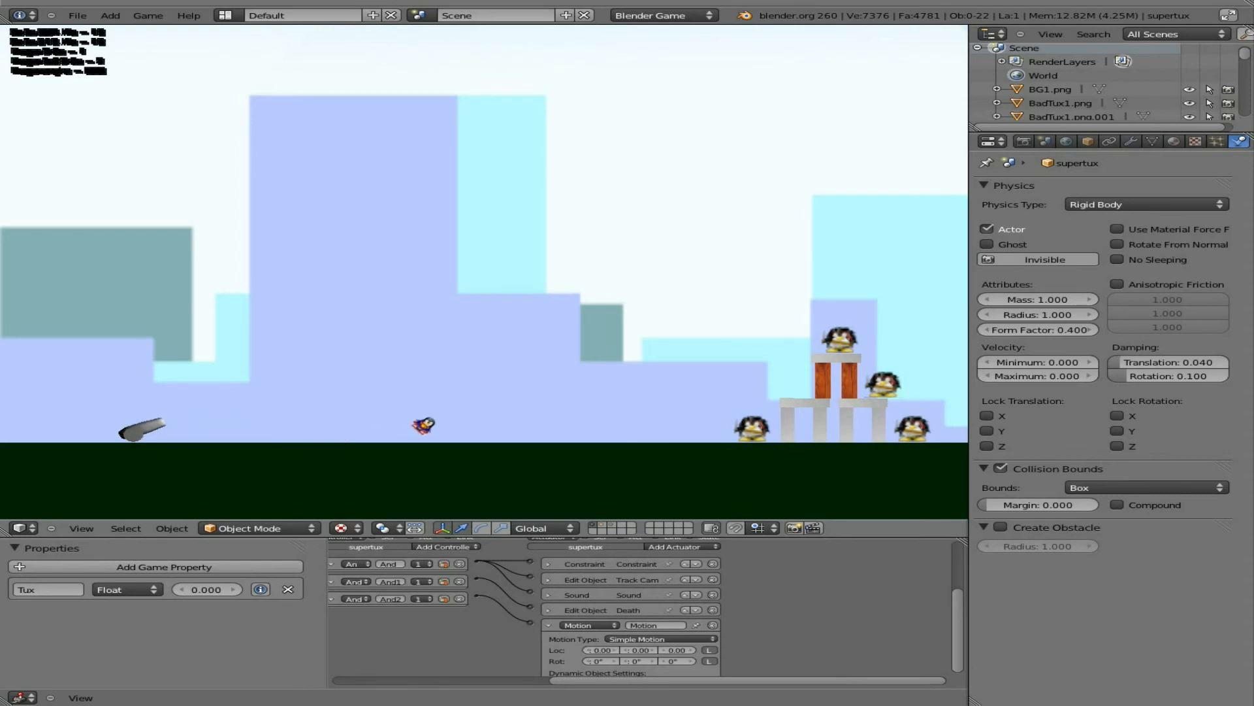
pyautogui.press('Up')
pyautogui.press('Up')
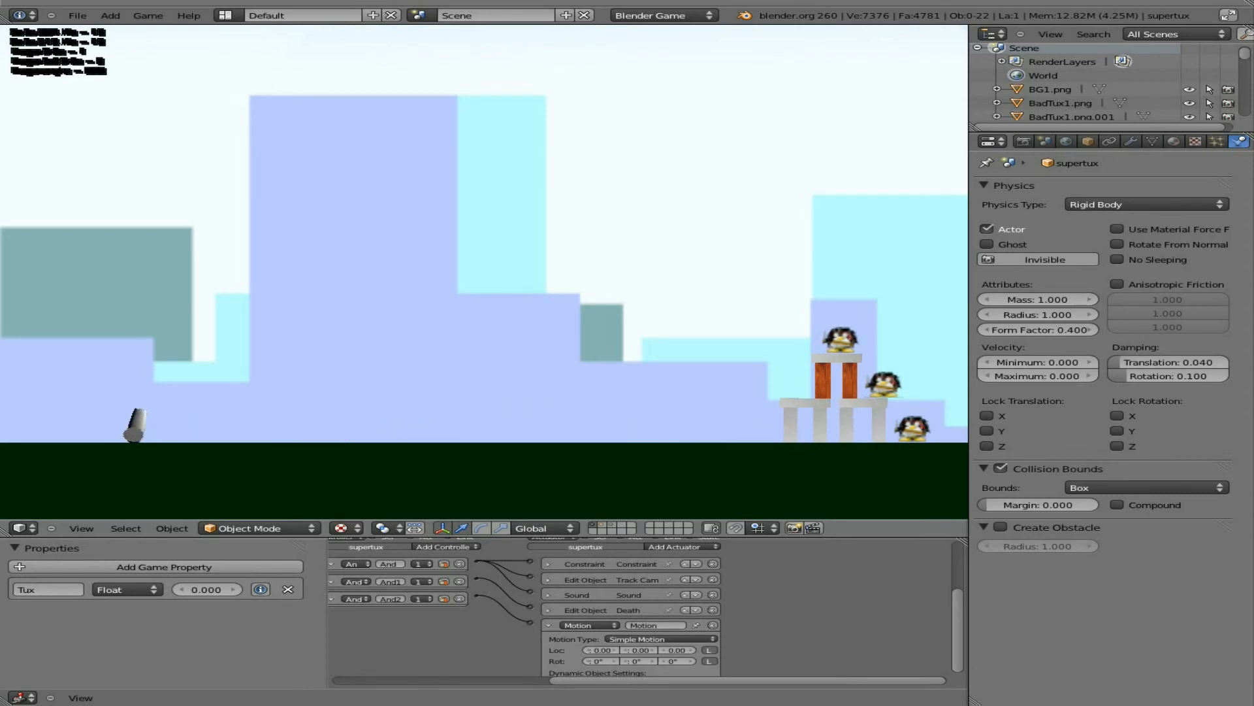
pyautogui.press('Escape')
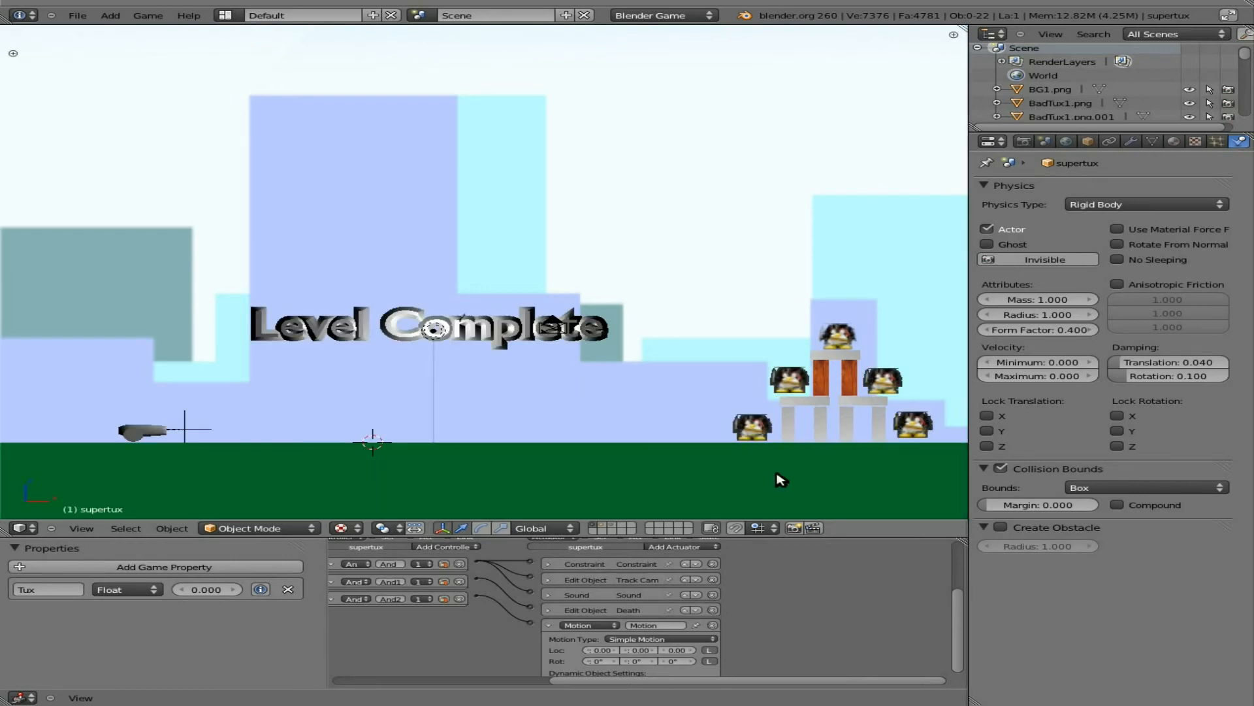
# Return to the supertux's logic bricks and collapse its Motion actuator and Keyboard sensor
pyautogui.click(612, 527)
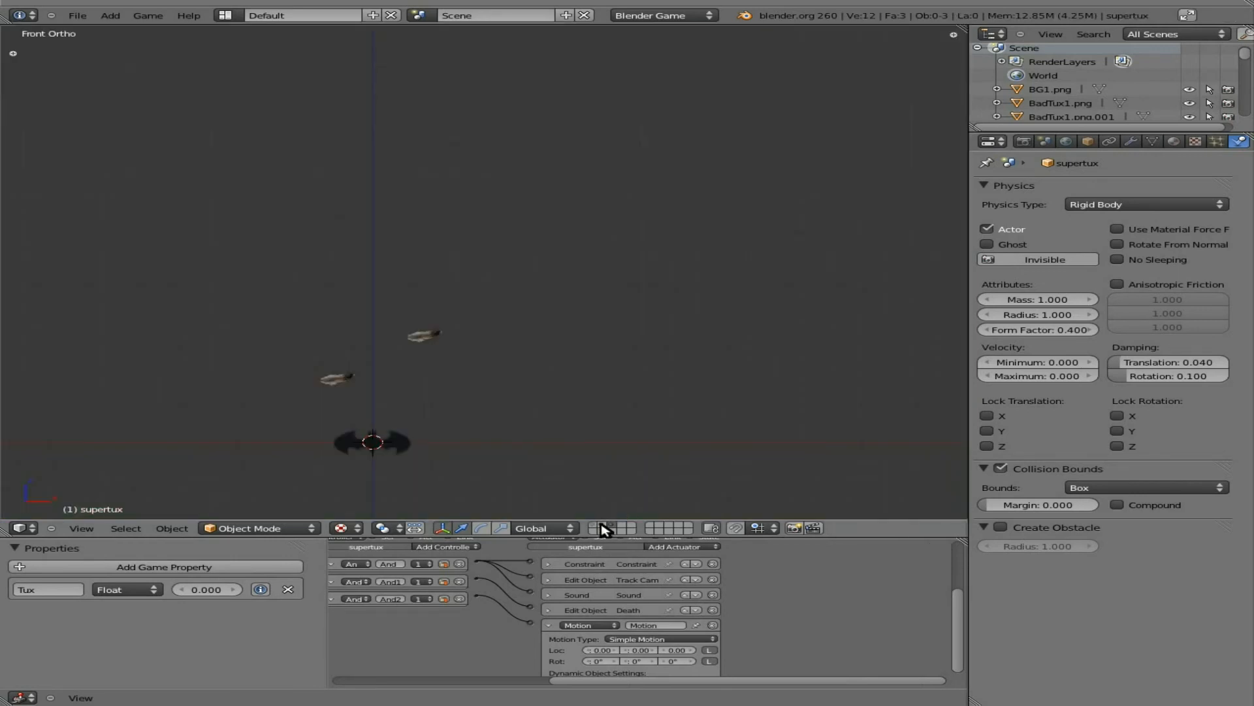
pyautogui.click(605, 528)
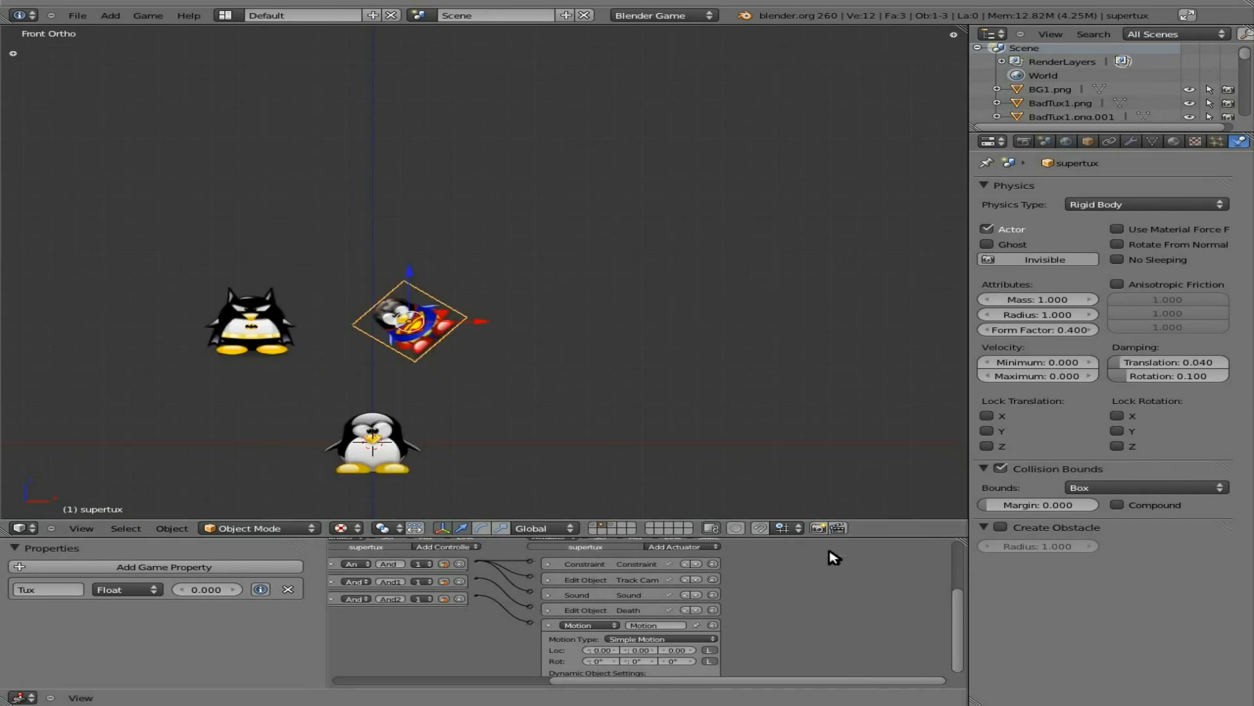
pyautogui.click(550, 625)
pyautogui.press('Home')
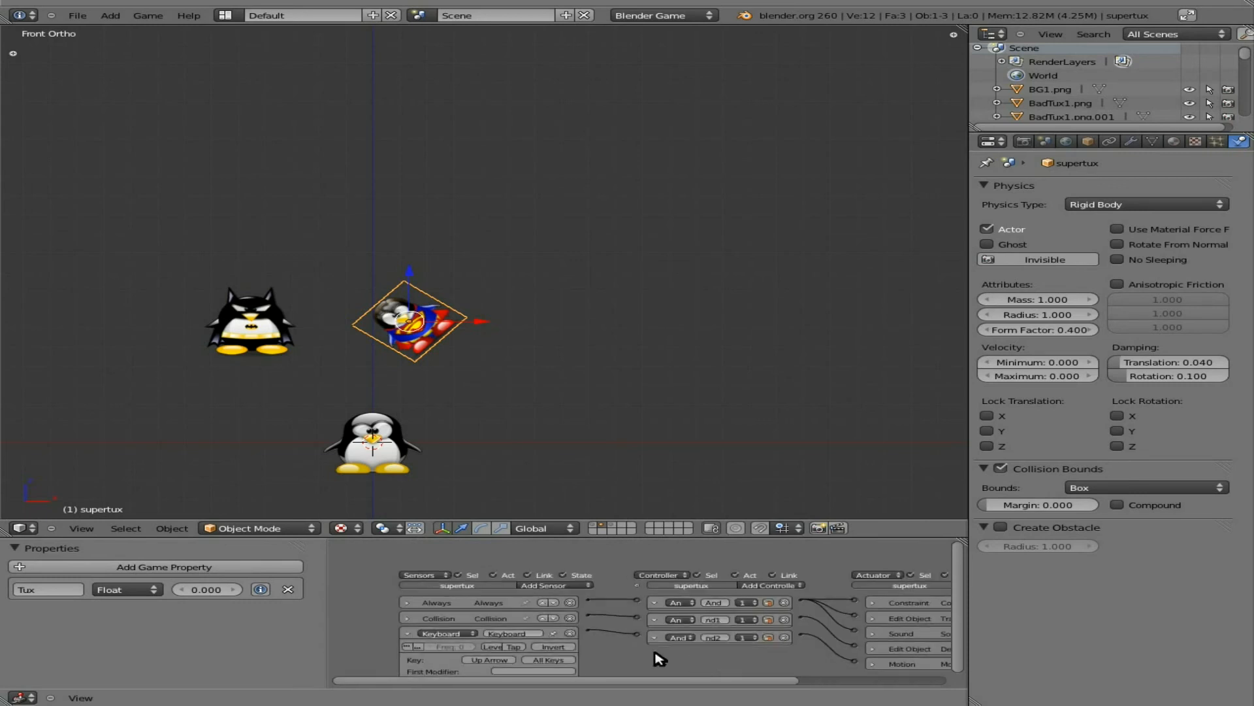
pyautogui.click(407, 633)
pyautogui.moveTo(662, 644); pyautogui.dragTo(486, 636, button='middle')
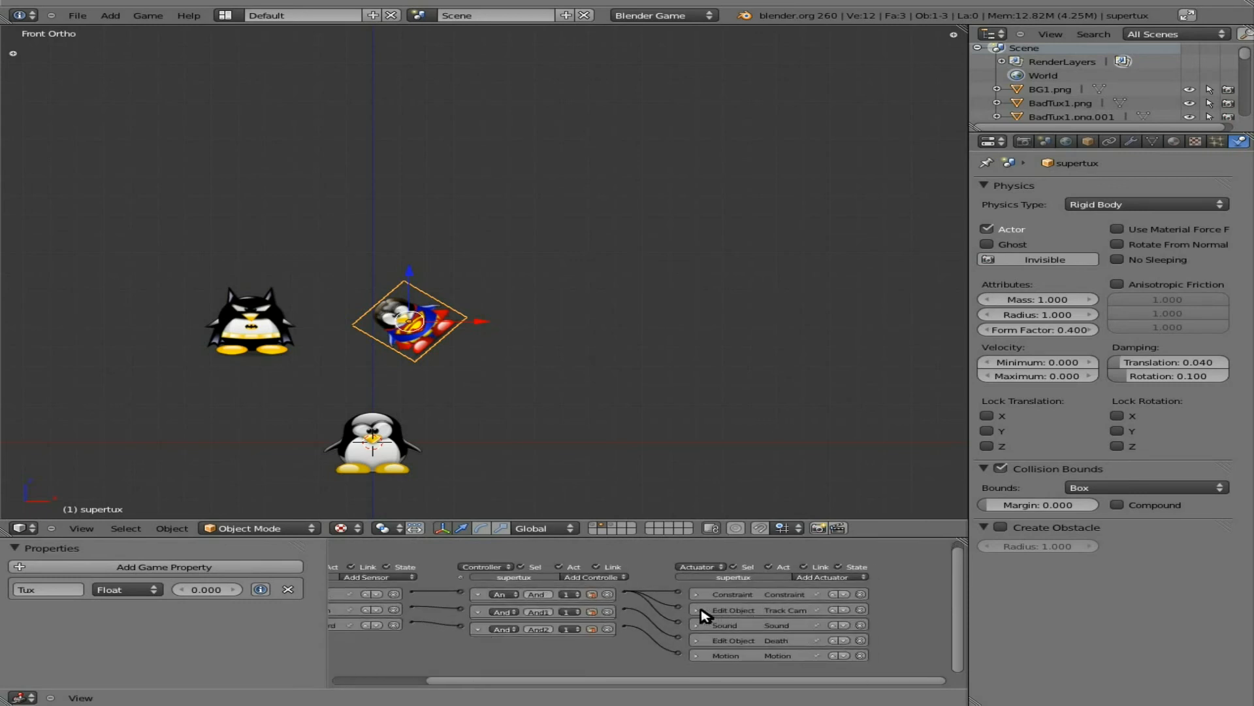
# Rename the supertux's Collision sensor to Hit and unlink the And1 controller from the Death actuator
pyautogui.click(697, 610)
pyautogui.click(697, 610)
pyautogui.moveTo(507, 658); pyautogui.dragTo(604, 655, button='middle')
pyautogui.click(339, 612)
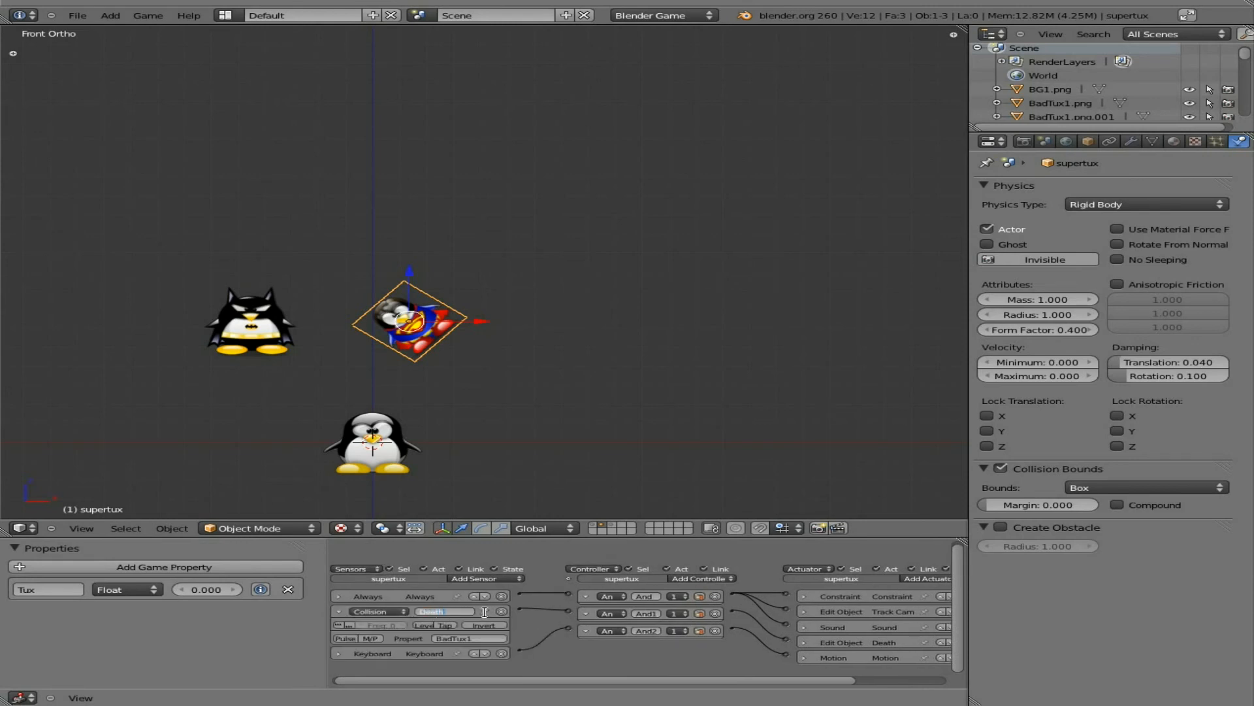
pyautogui.press('Return')
pyautogui.moveTo(665, 649); pyautogui.dragTo(506, 637, button='middle')
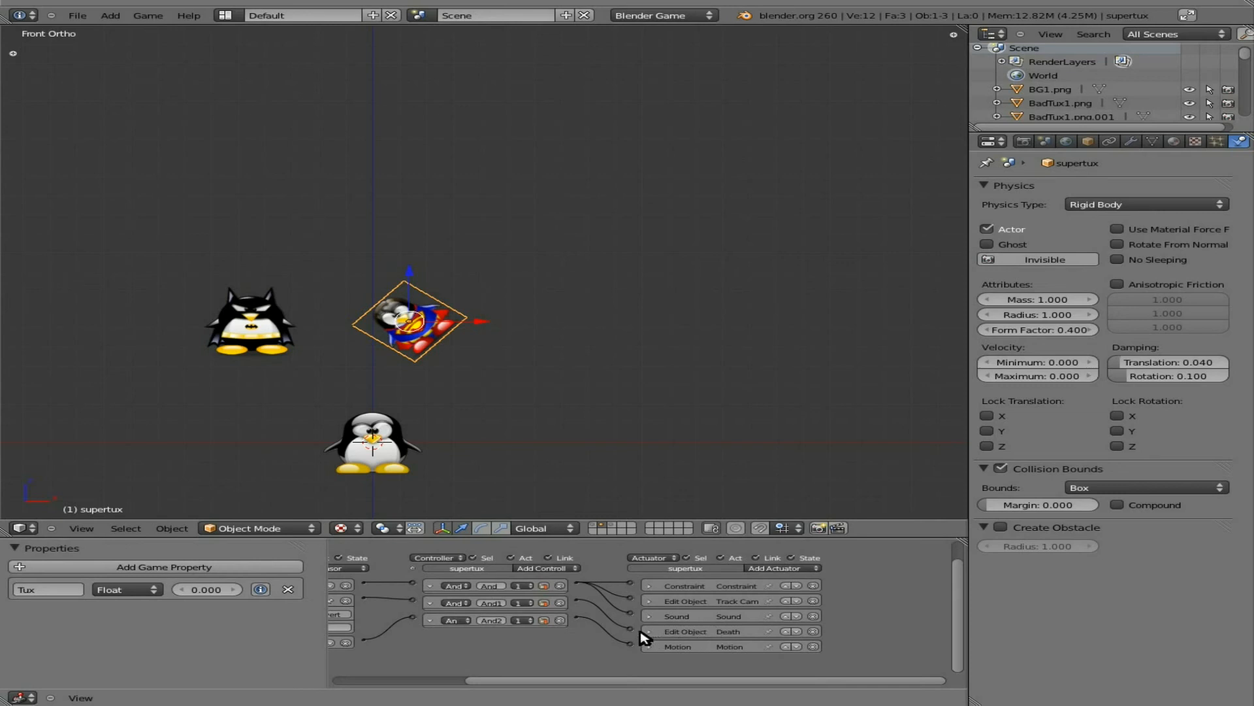
pyautogui.moveTo(630, 627); pyautogui.dragTo(595, 626)
# Add an Integer game property named life with the value 50 to the supertux
pyautogui.click(141, 568)
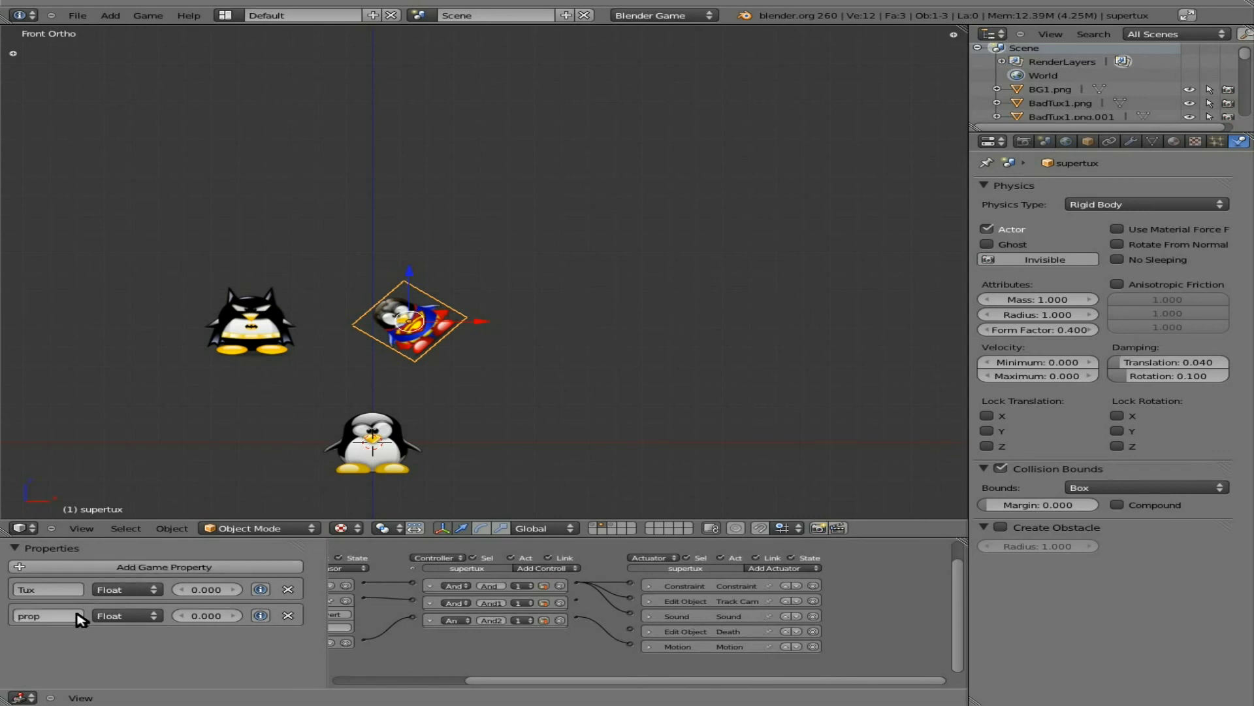
pyautogui.click(127, 615)
pyautogui.click(131, 579)
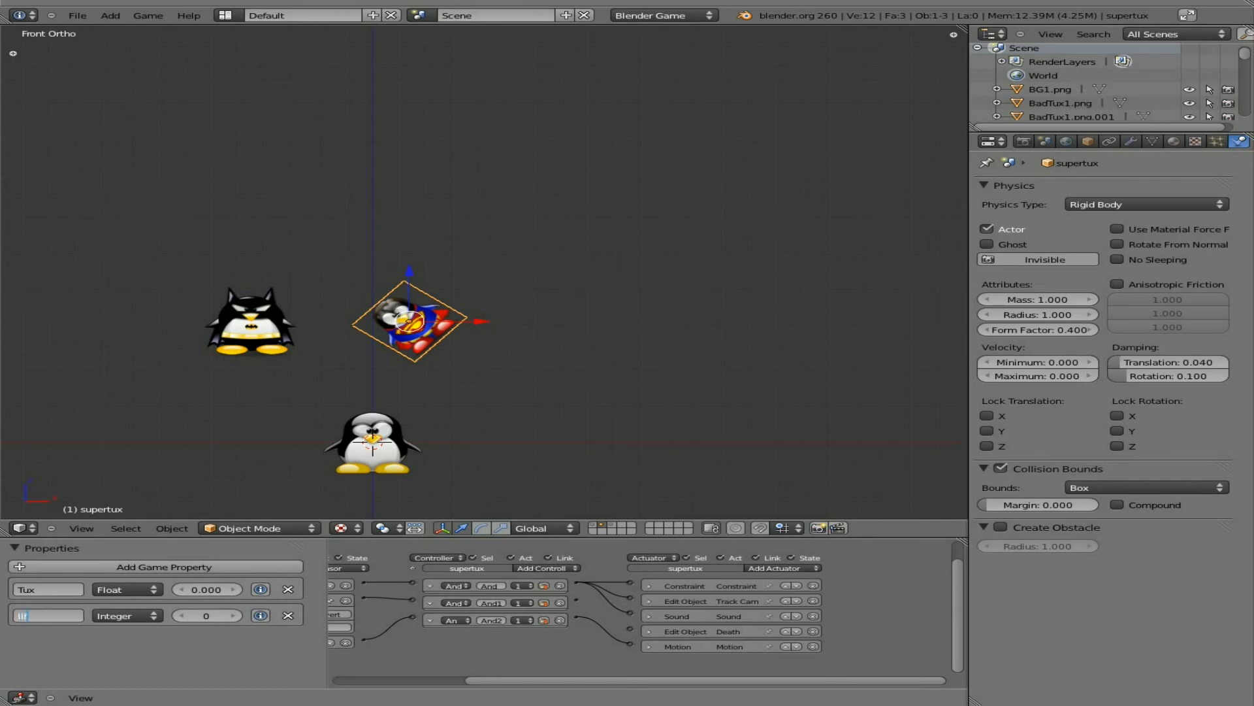
pyautogui.press('Return')
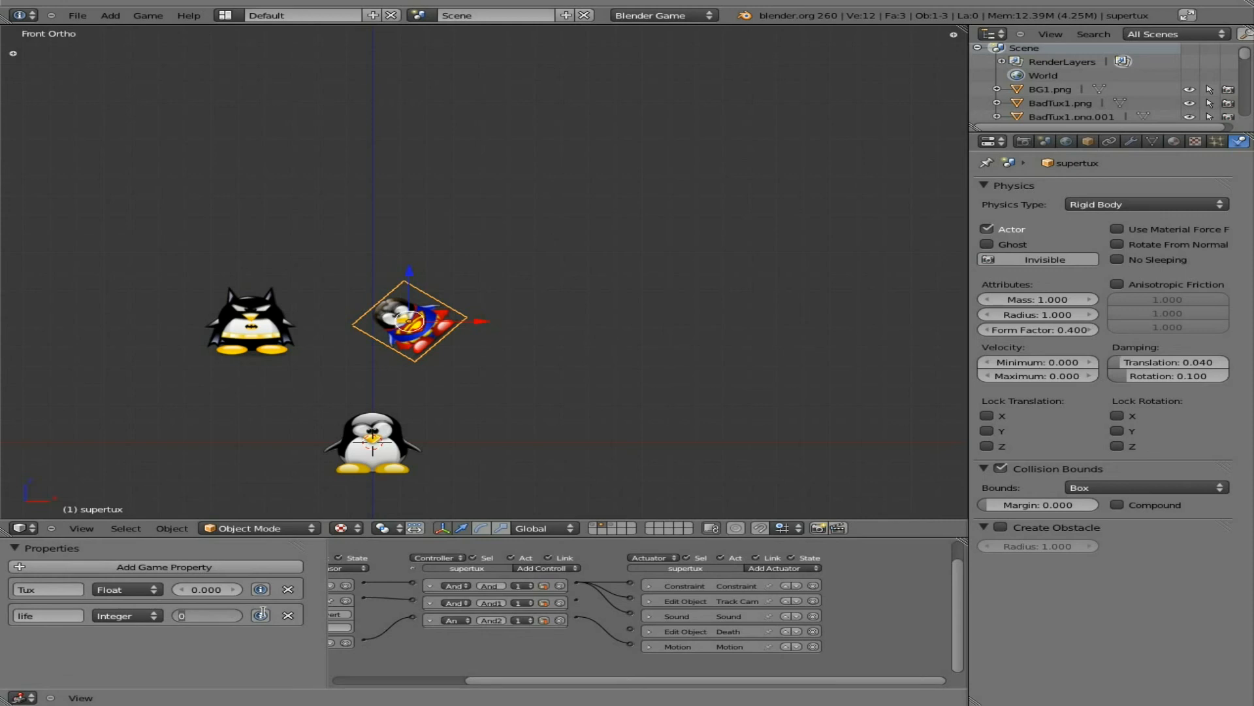
pyautogui.press('Return')
# Add another game property named hit and make it an Integer
pyautogui.click(196, 566)
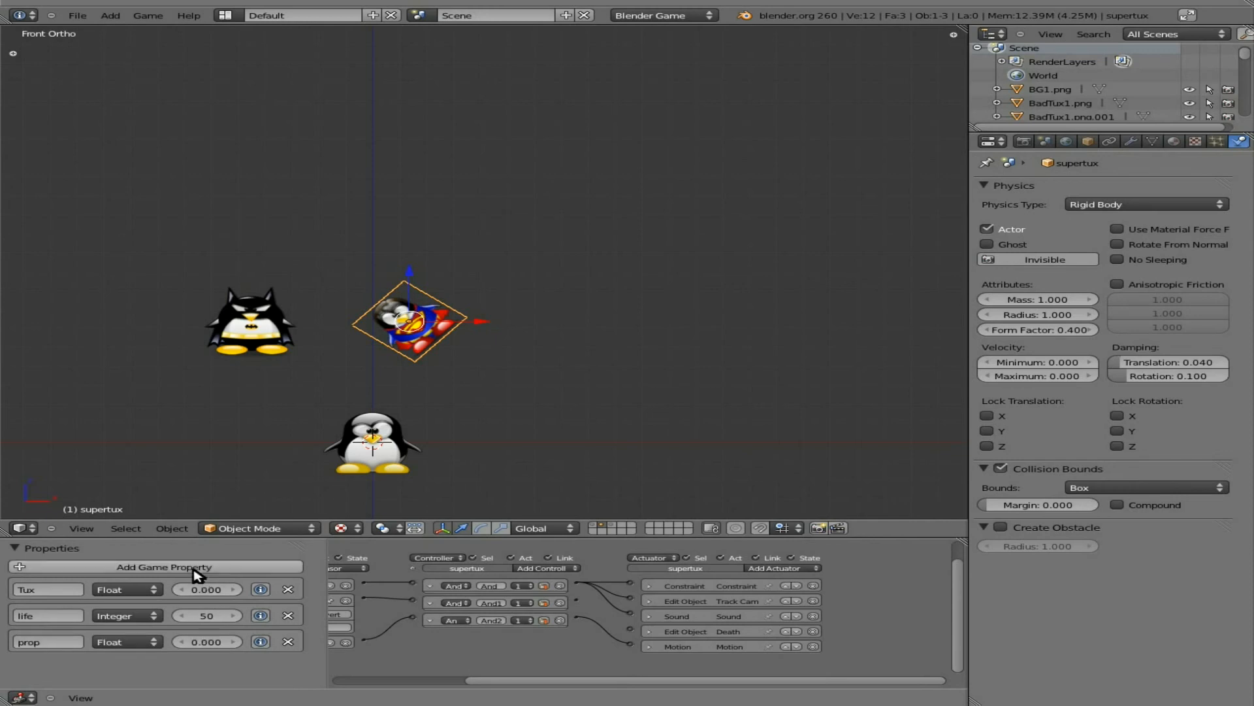
pyautogui.click(49, 642)
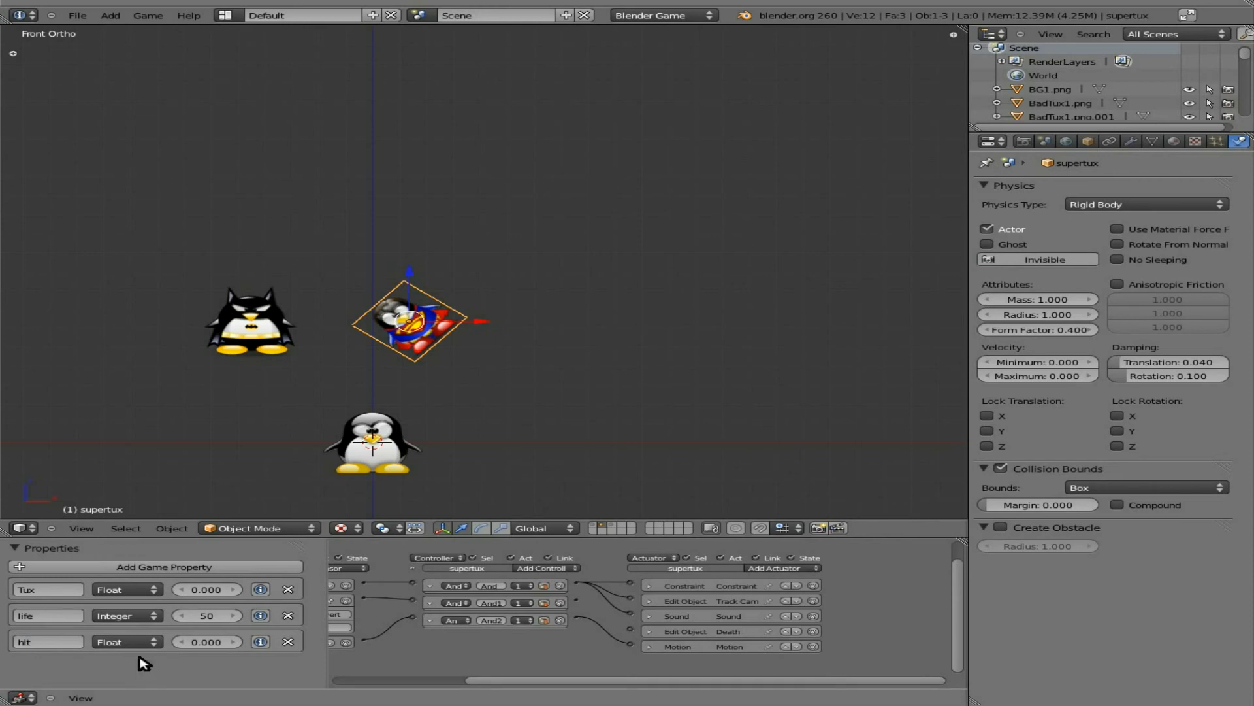
pyautogui.click(134, 642)
pyautogui.click(140, 618)
# Maximize the logic editor and rename the Collision sensor's And1 controller to Hit
pyautogui.moveTo(390, 657); pyautogui.dragTo(590, 653, button='middle')
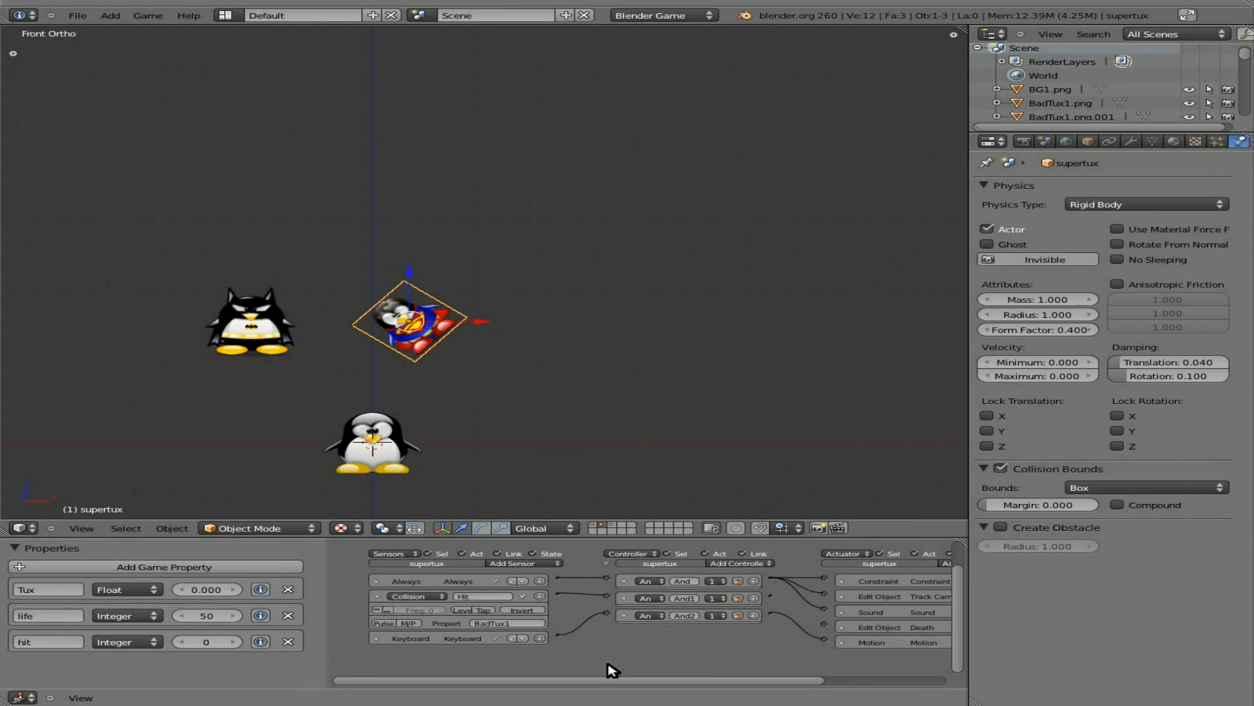
pyautogui.hotkey('ctrl', 'Up')
pyautogui.moveTo(911, 469); pyautogui.dragTo(709, 484, button='middle')
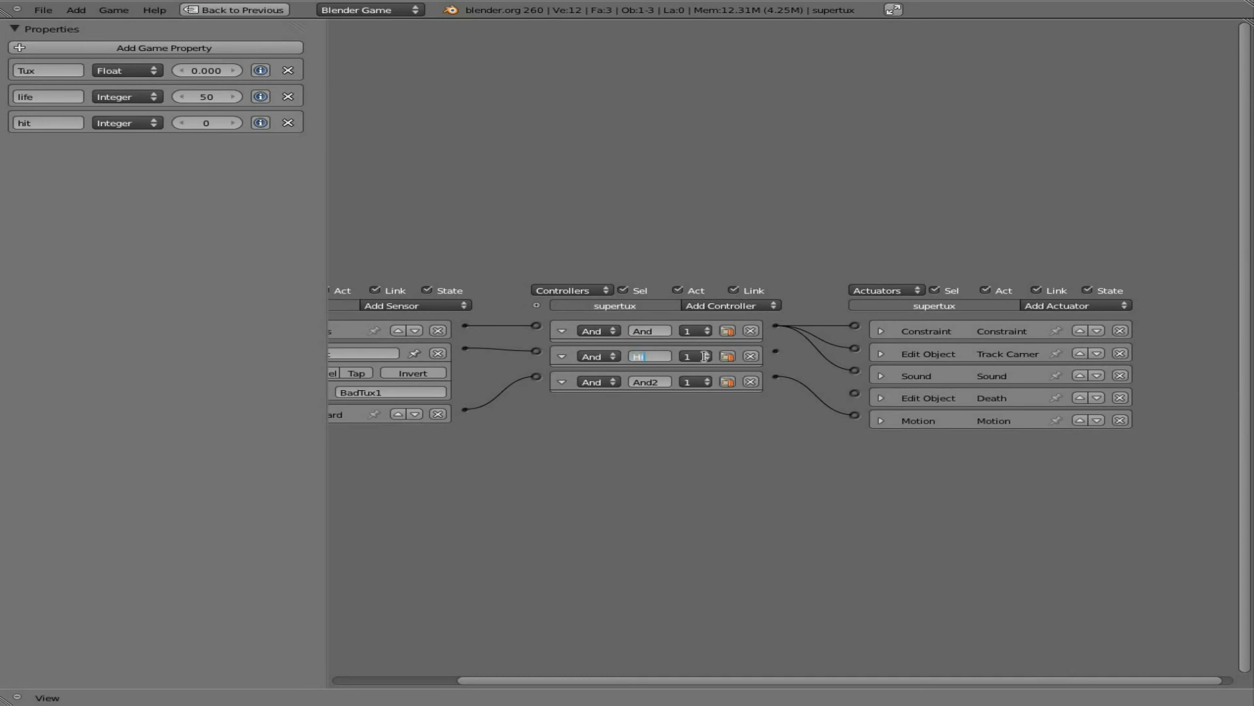
# Add a Property actuator in Assign mode that sets the hit property to 1
pyautogui.click(1077, 306)
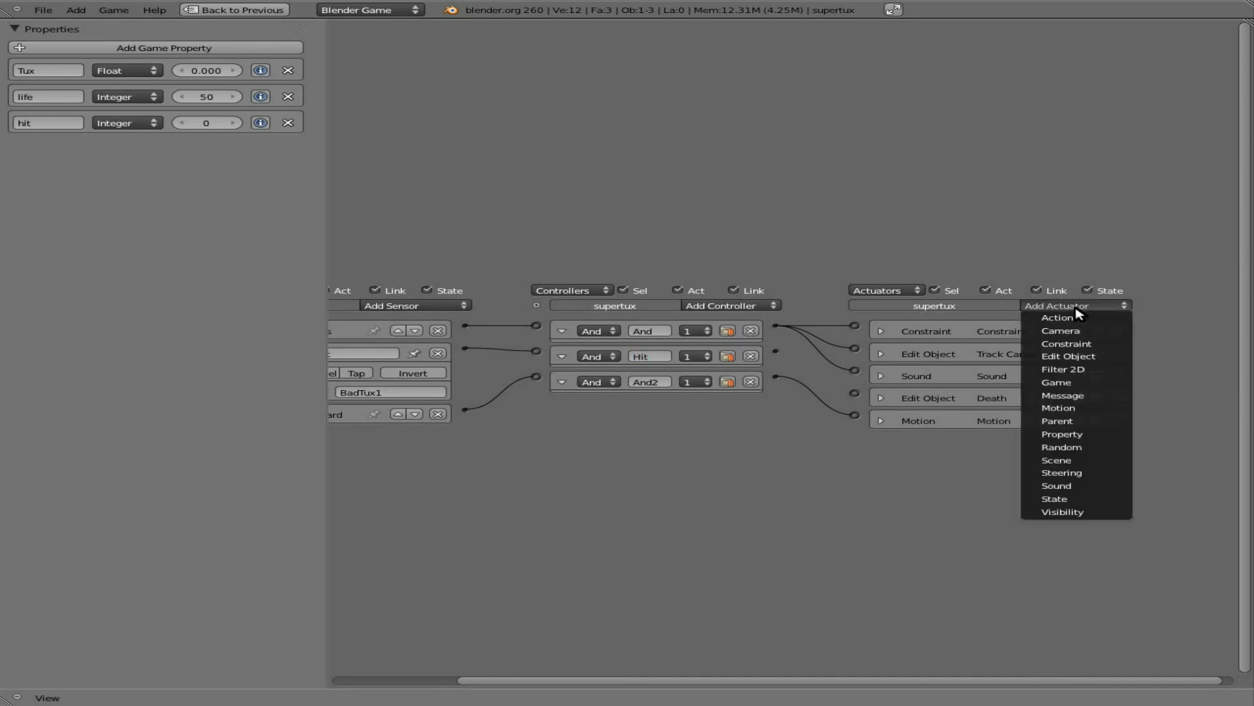
pyautogui.click(1082, 434)
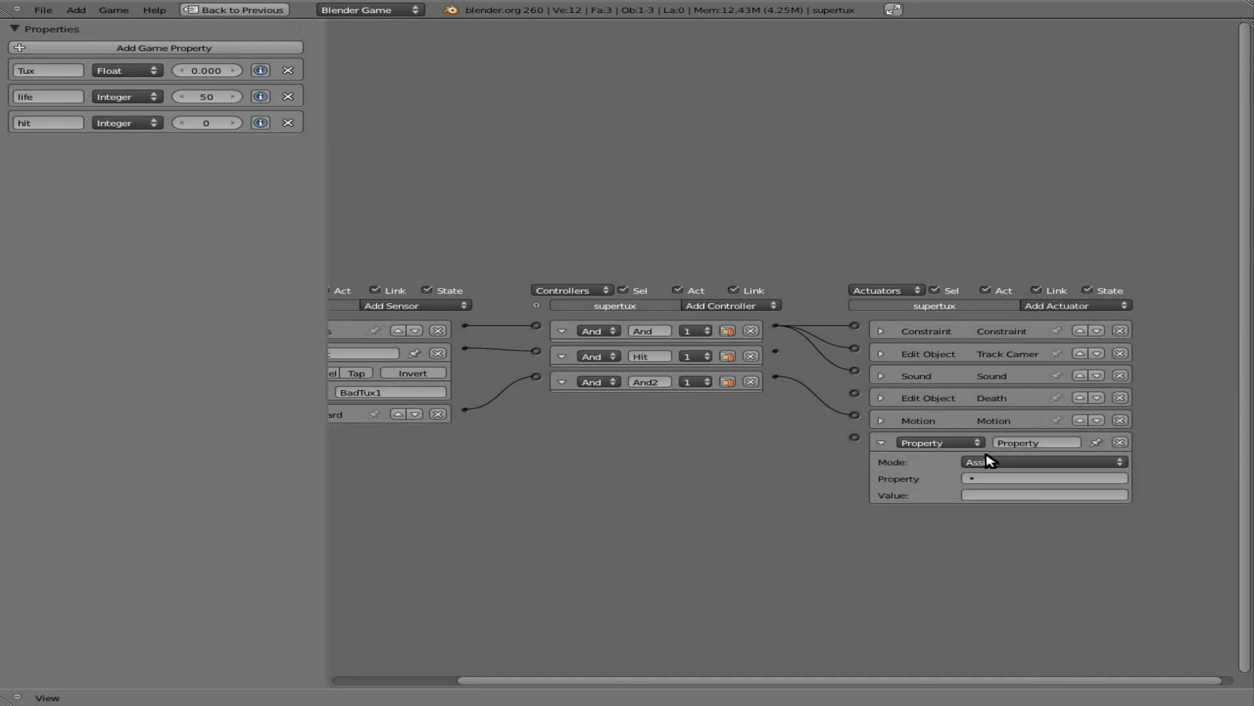
pyautogui.click(997, 479)
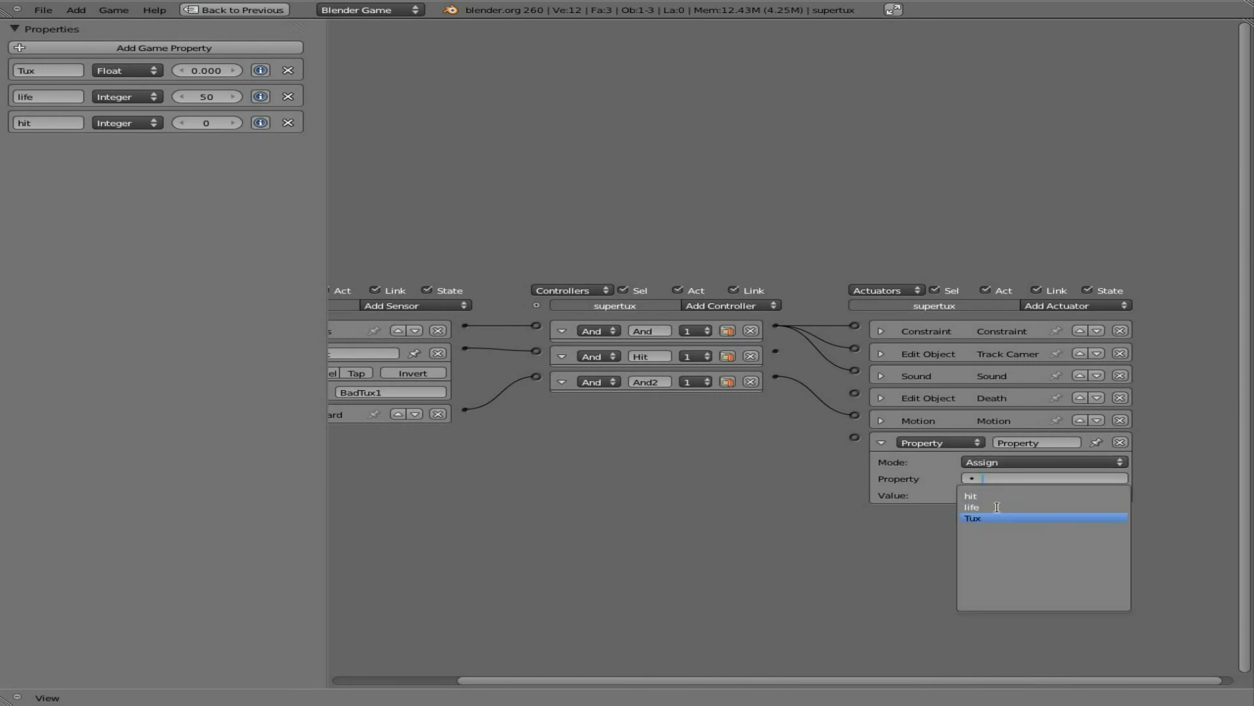
pyautogui.click(995, 496)
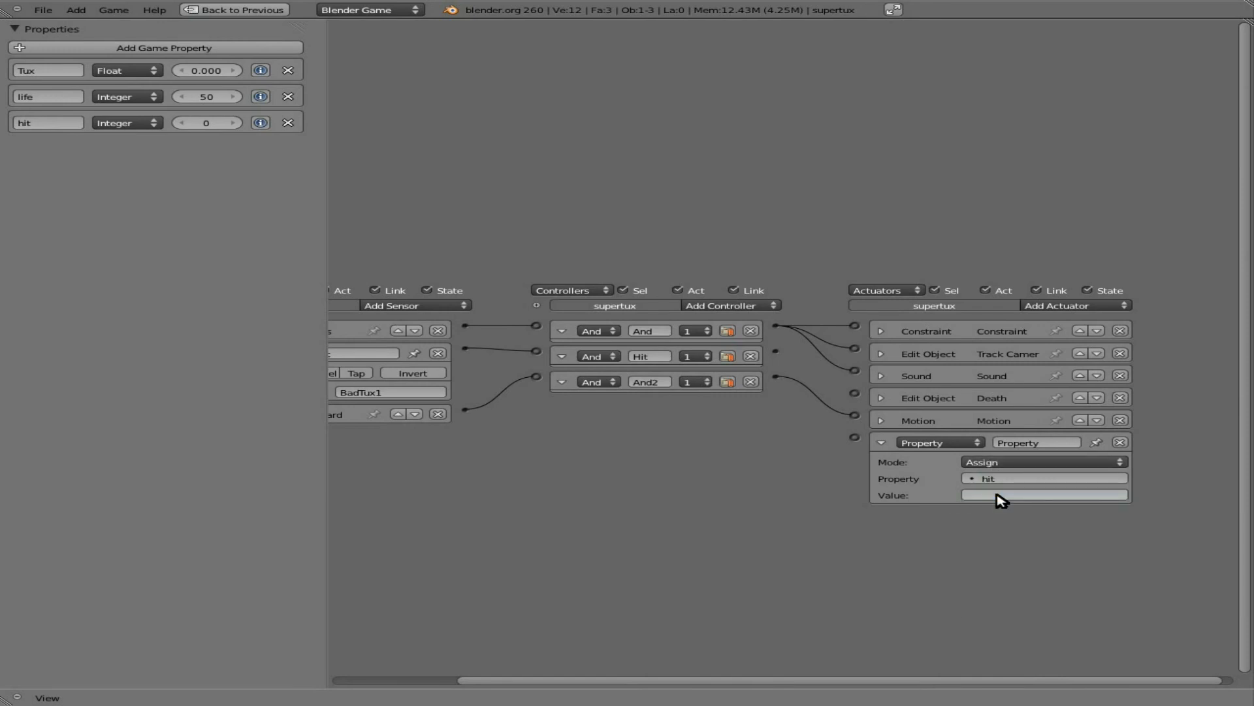
pyautogui.click(996, 496)
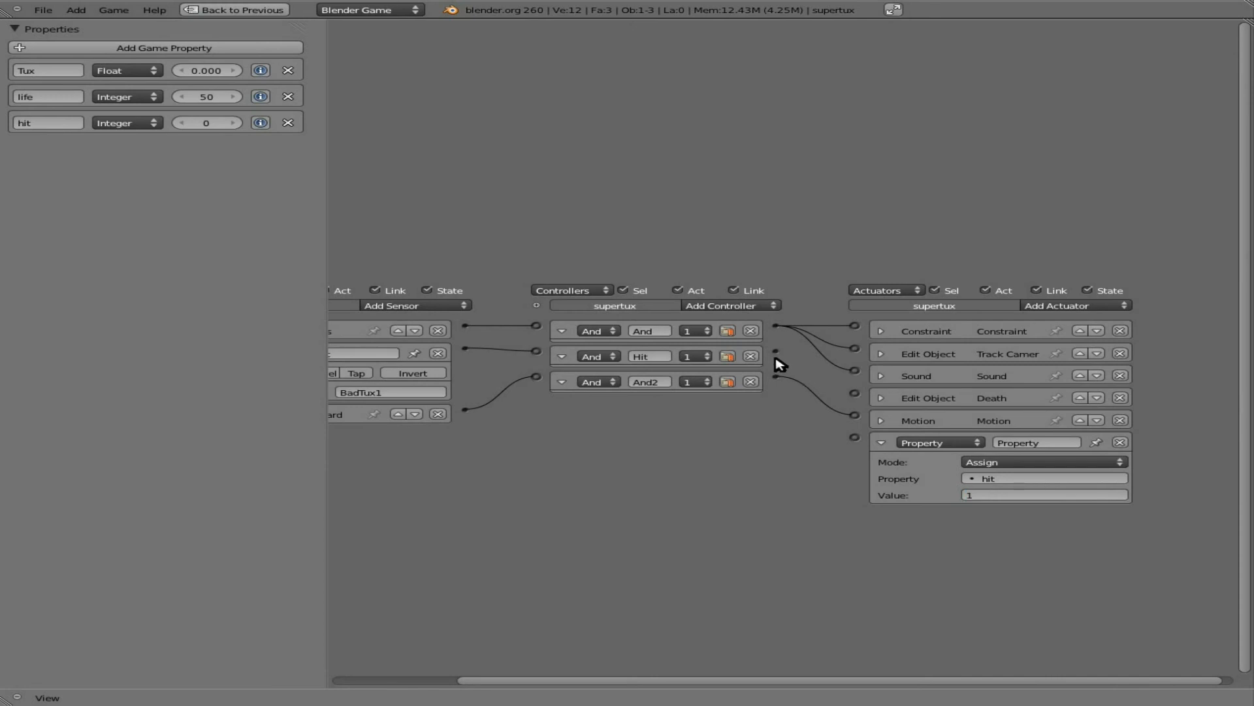
# Link the Hit controller to the new Property actuator, rename the actuator Hit and collapse it
pyautogui.moveTo(774, 353); pyautogui.dragTo(854, 437)
pyautogui.click(1057, 444)
pyautogui.write('Hit')
pyautogui.press('Return')
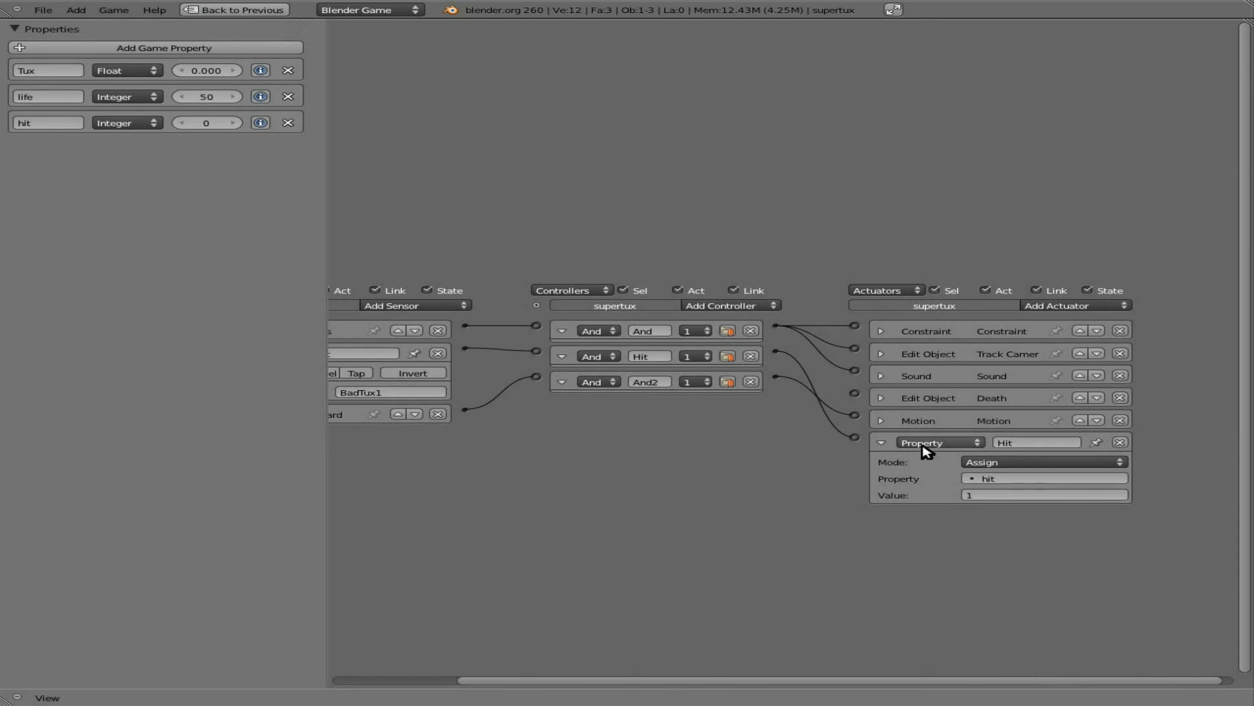
pyautogui.click(881, 443)
# Collapse the Hit Collision sensor and add a Property sensor that checks whether hit equals 1
pyautogui.moveTo(625, 456); pyautogui.dragTo(951, 477, button='middle')
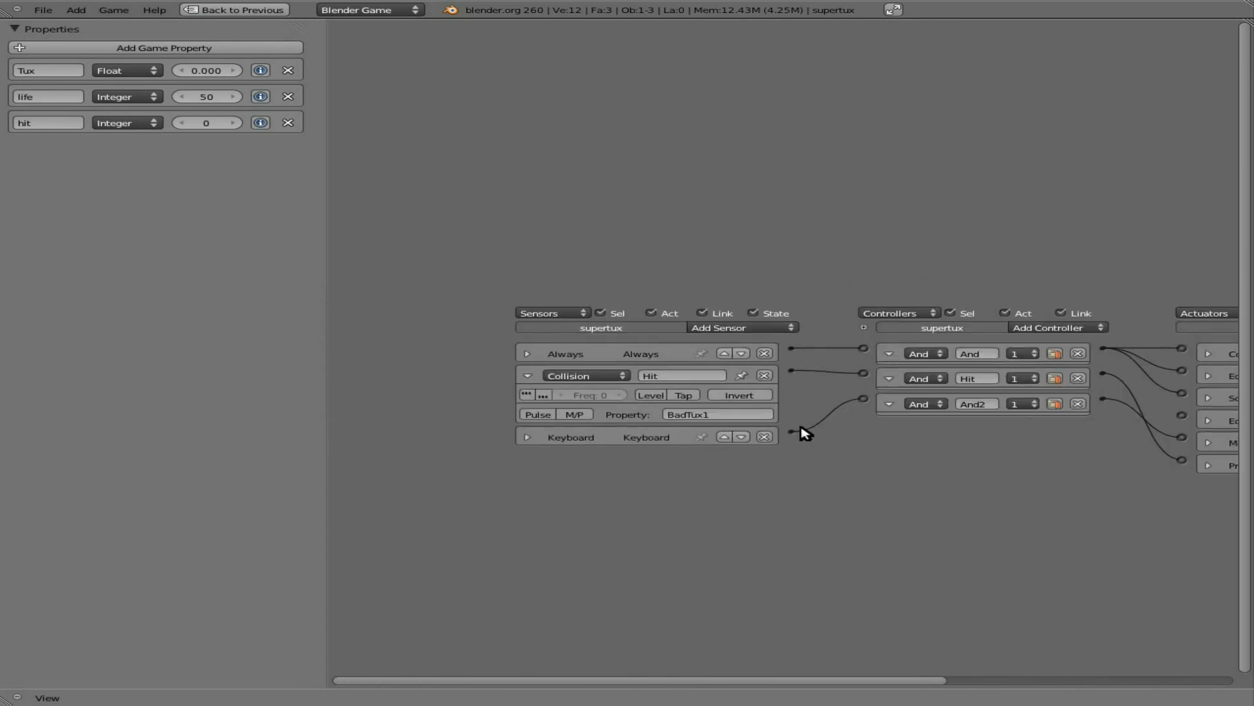
pyautogui.click(527, 377)
pyautogui.click(683, 337)
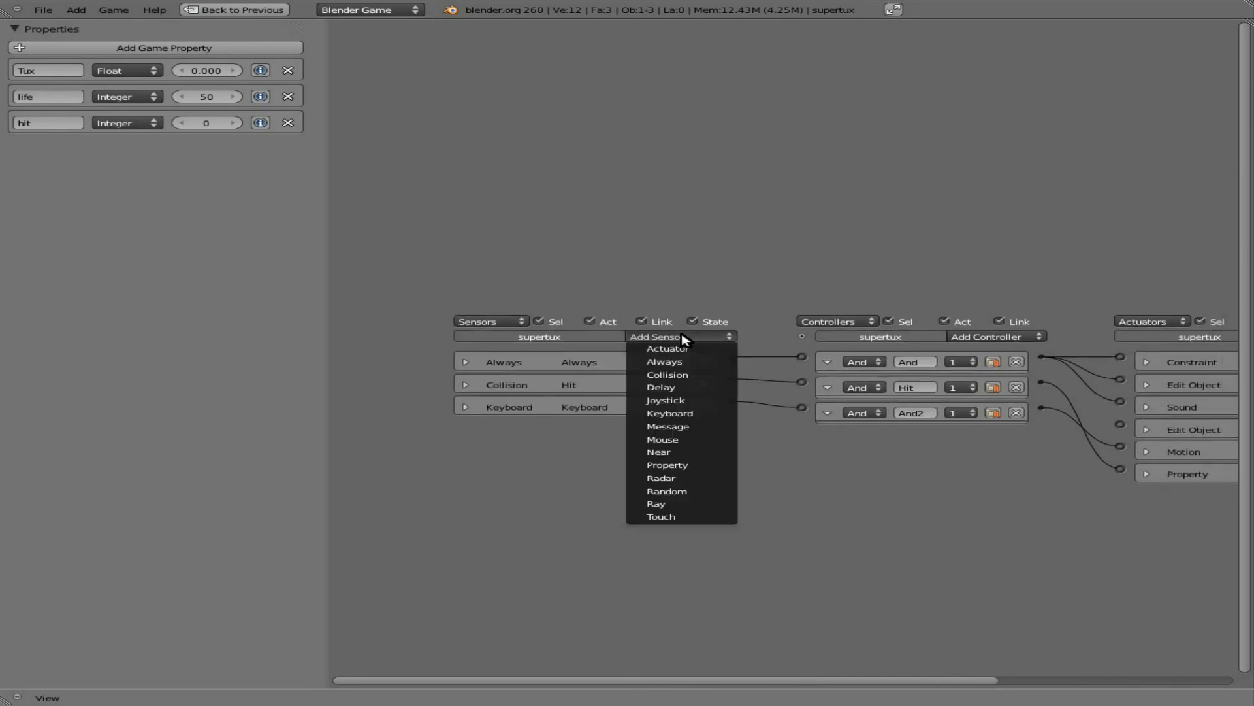
pyautogui.click(684, 465)
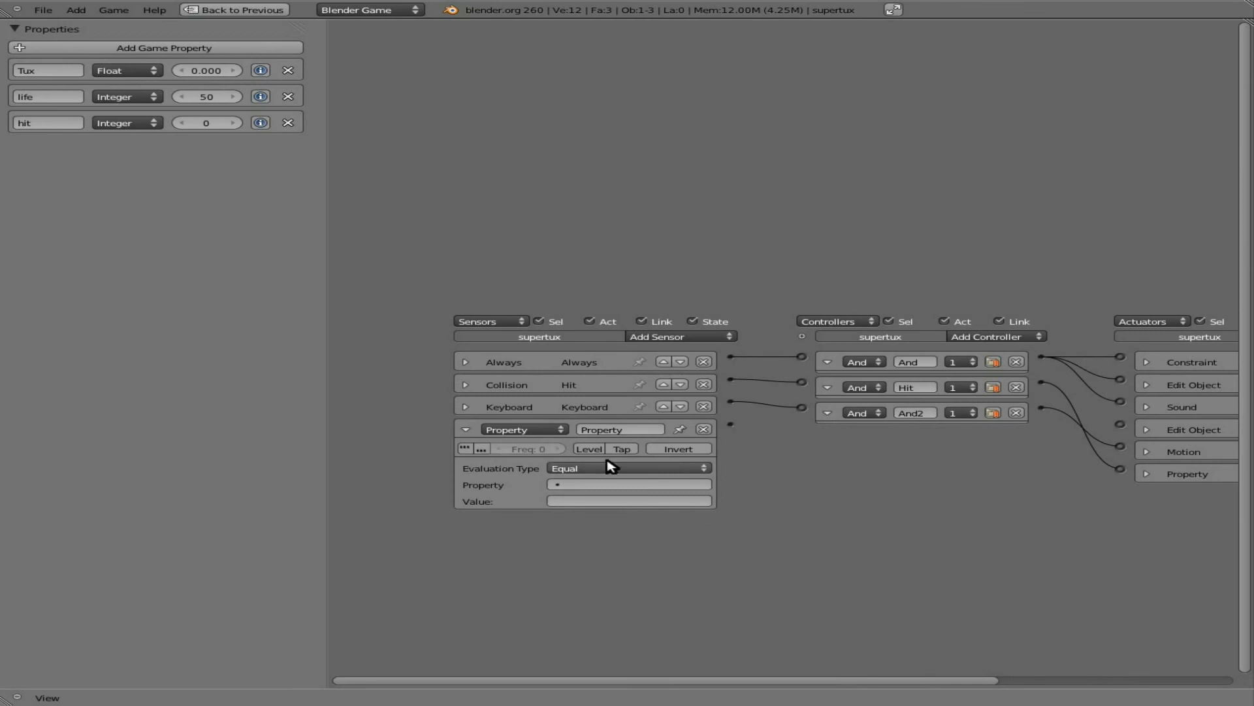
pyautogui.click(602, 483)
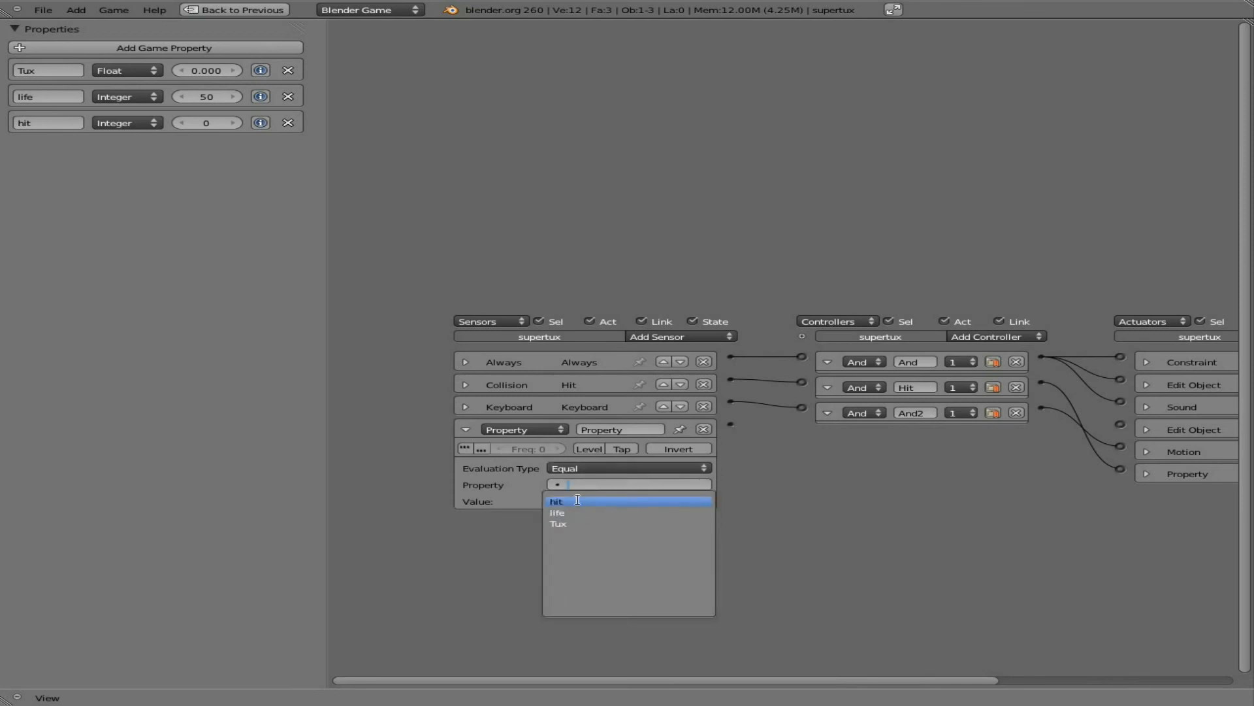
pyautogui.click(585, 505)
pyautogui.click(577, 500)
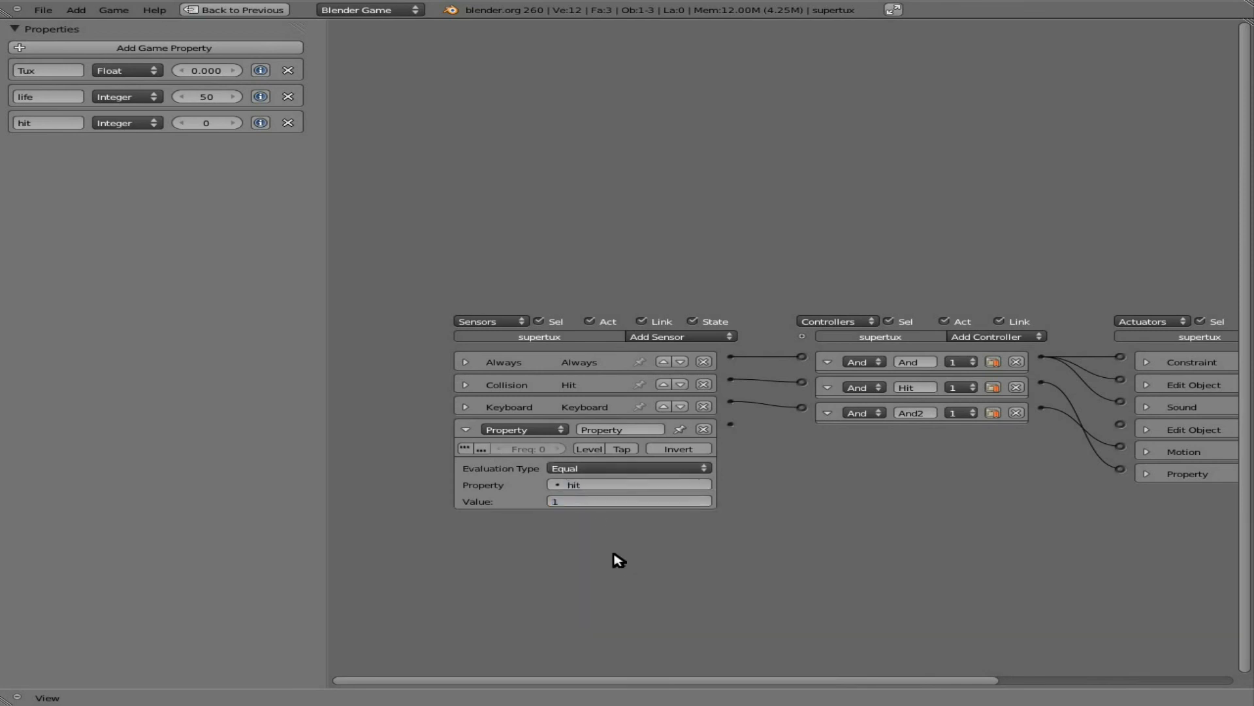
# Add an And controller linked to the new Property sensor, and name both sensor and controller Death
pyautogui.moveTo(880, 549); pyautogui.dragTo(740, 553, button='middle')
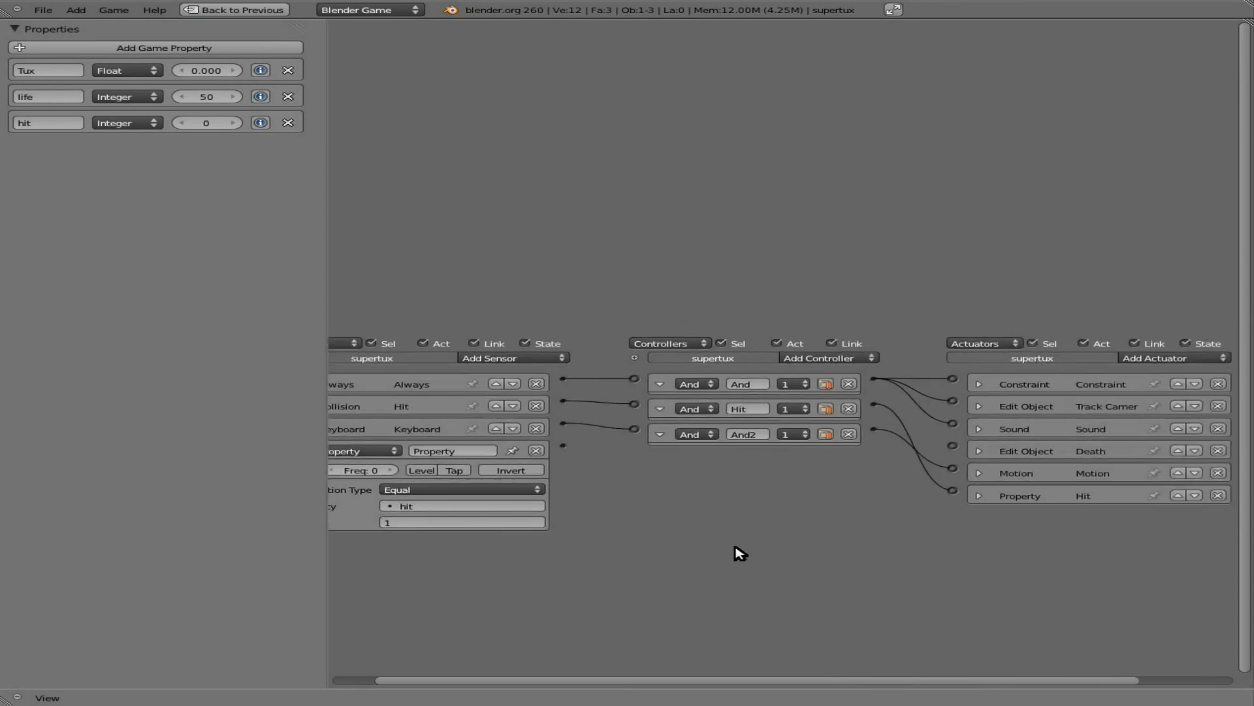
pyautogui.click(837, 360)
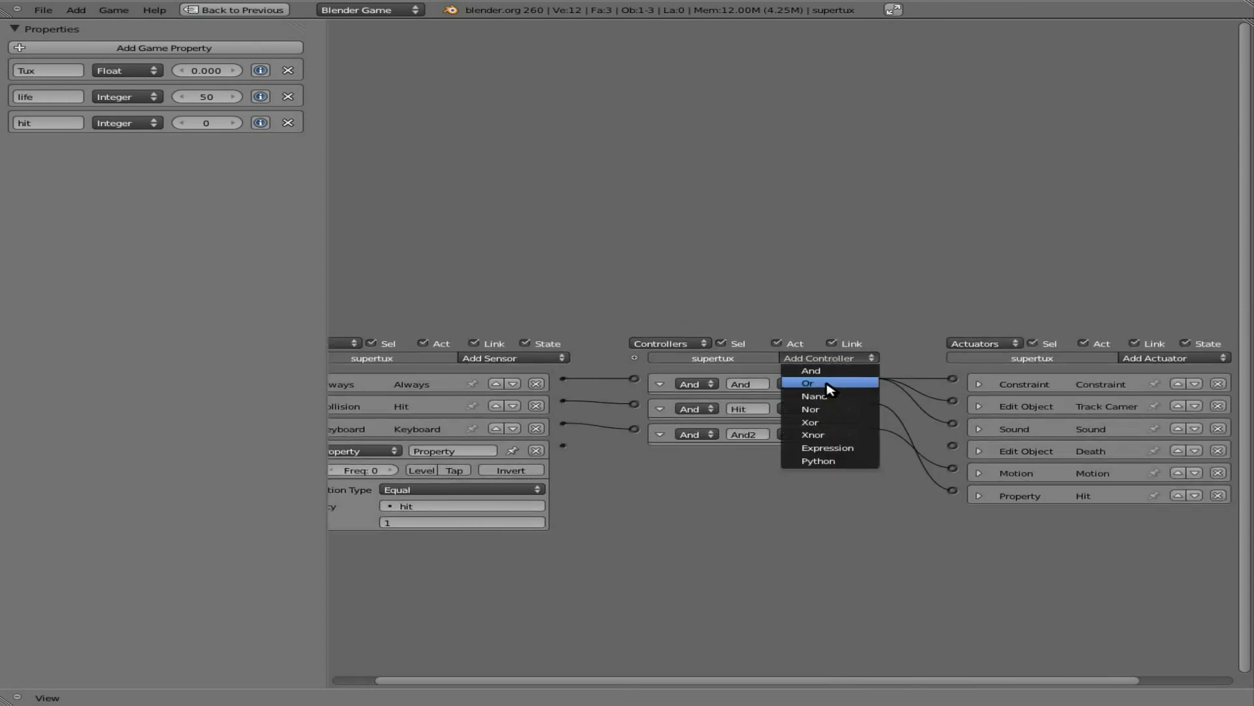
pyautogui.click(827, 371)
pyautogui.moveTo(564, 447); pyautogui.dragTo(634, 454)
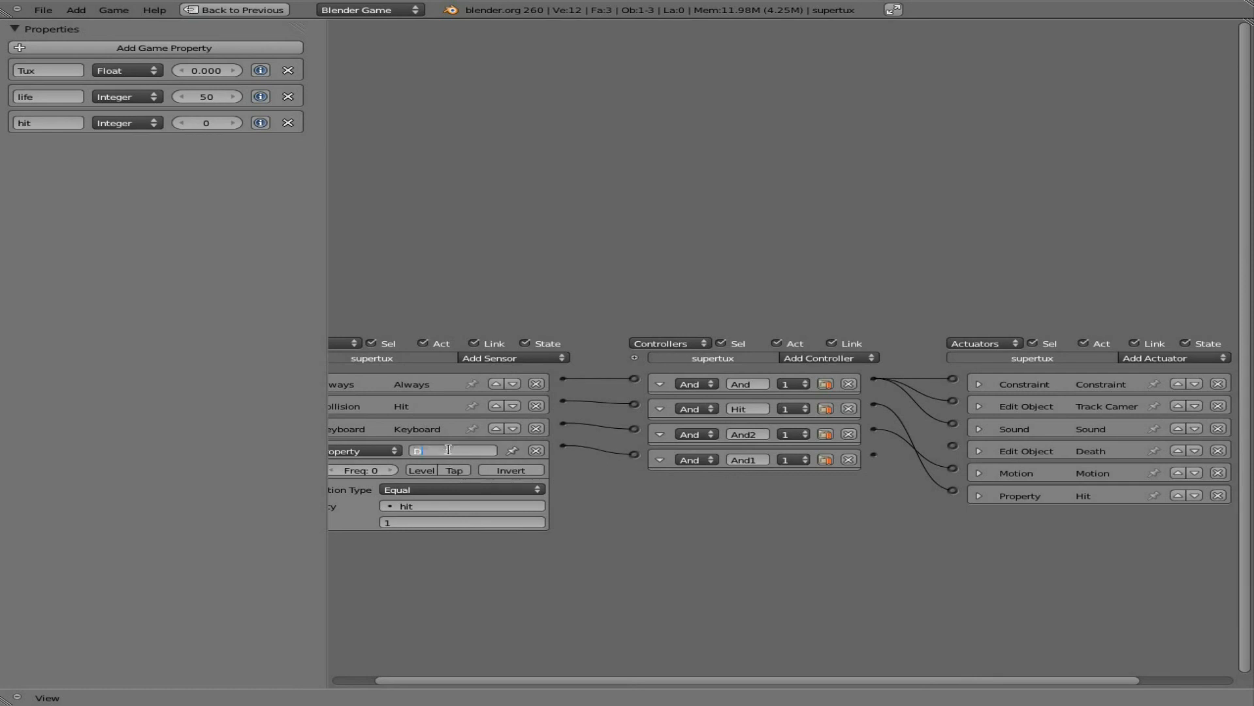
pyautogui.press('Return')
pyautogui.press('Return')
# Add a Property actuator linked to the Death controller and targeting the life property, and fill in its value
pyautogui.moveTo(961, 543); pyautogui.dragTo(795, 577, button='middle')
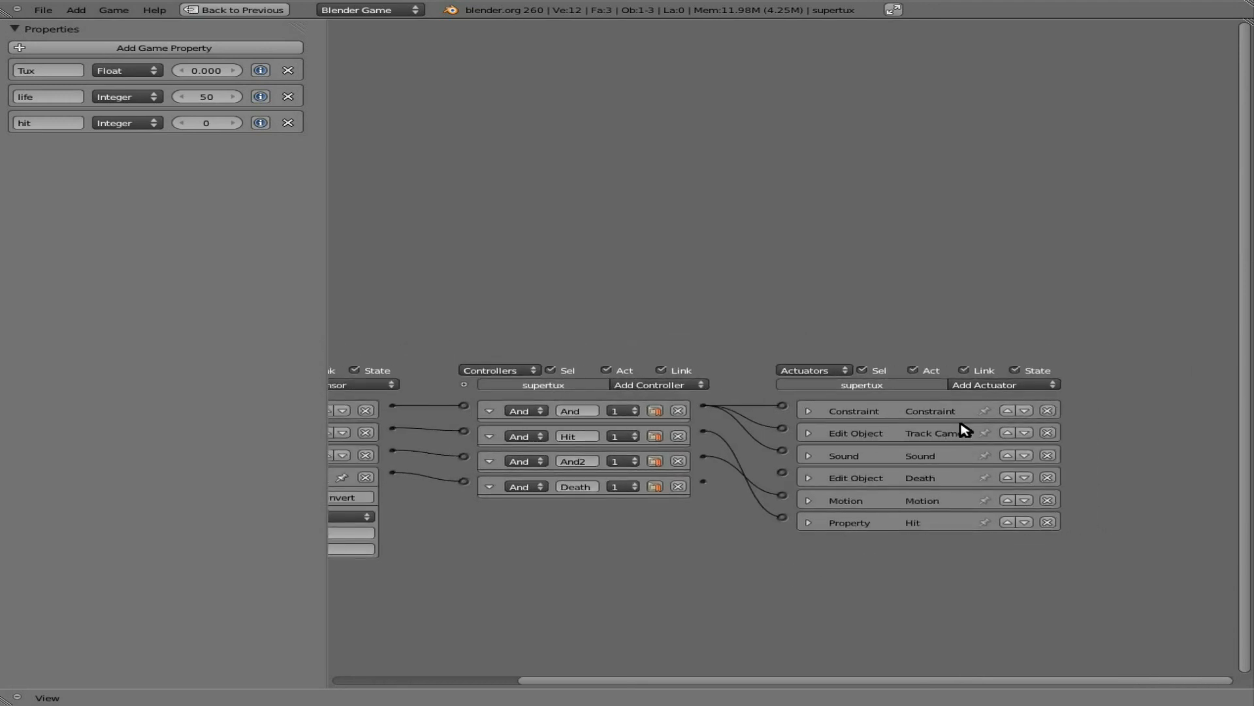
pyautogui.click(1009, 385)
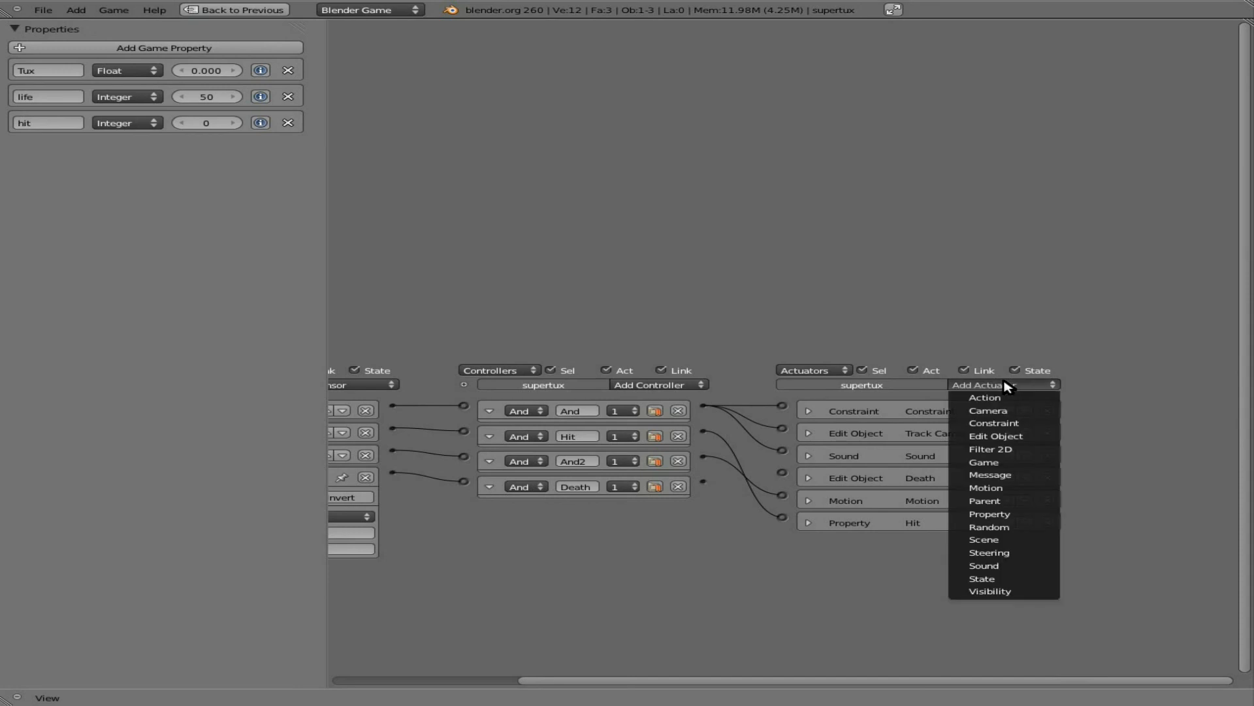
pyautogui.click(1015, 514)
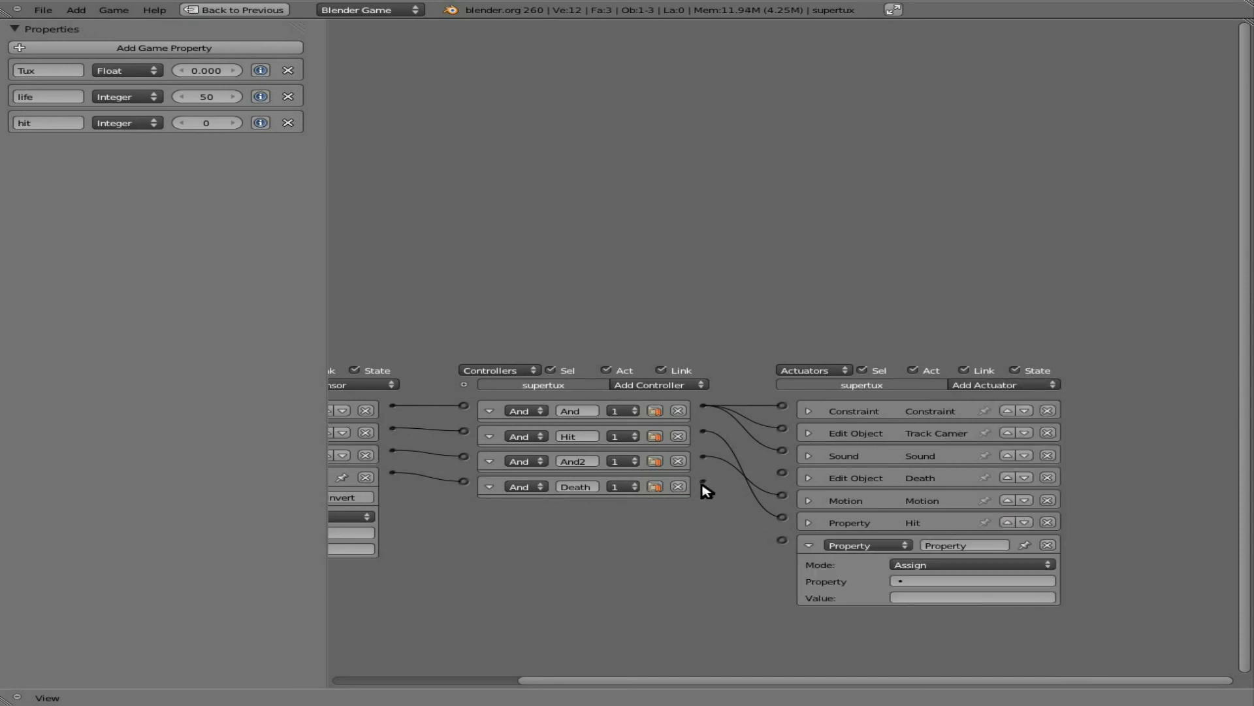
pyautogui.moveTo(703, 481); pyautogui.dragTo(782, 539)
pyautogui.click(925, 579)
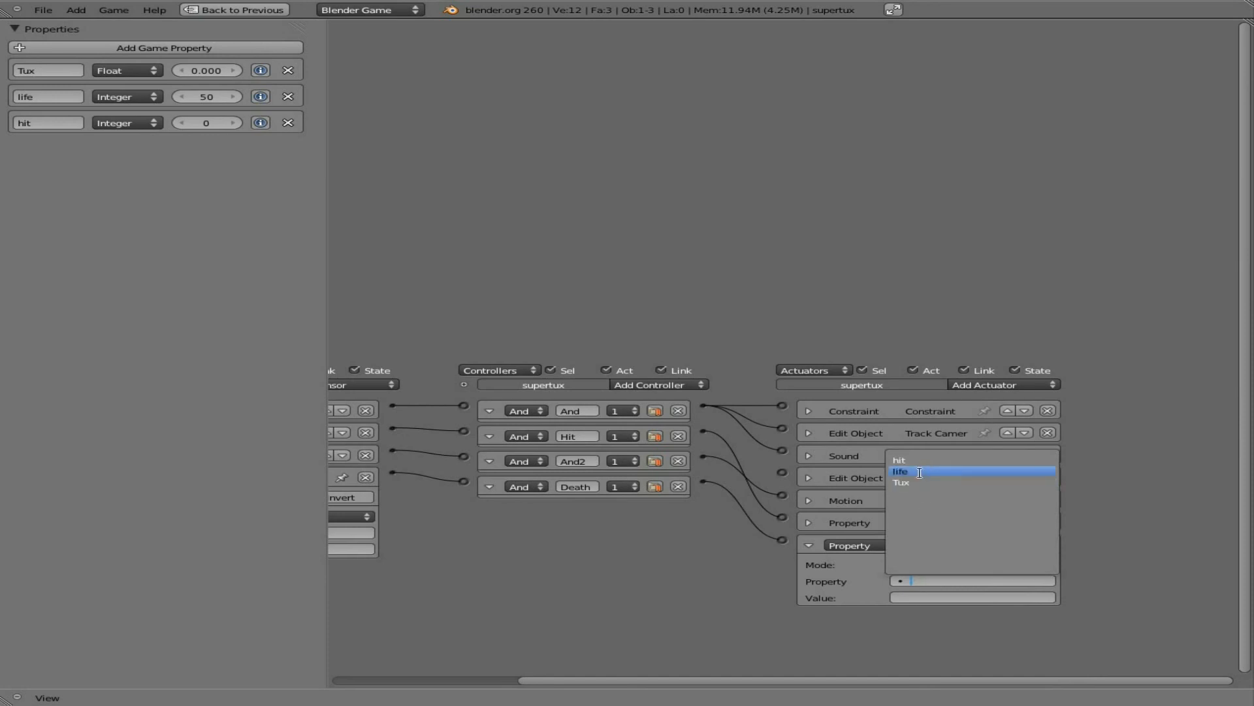
pyautogui.click(918, 471)
pyautogui.click(931, 596)
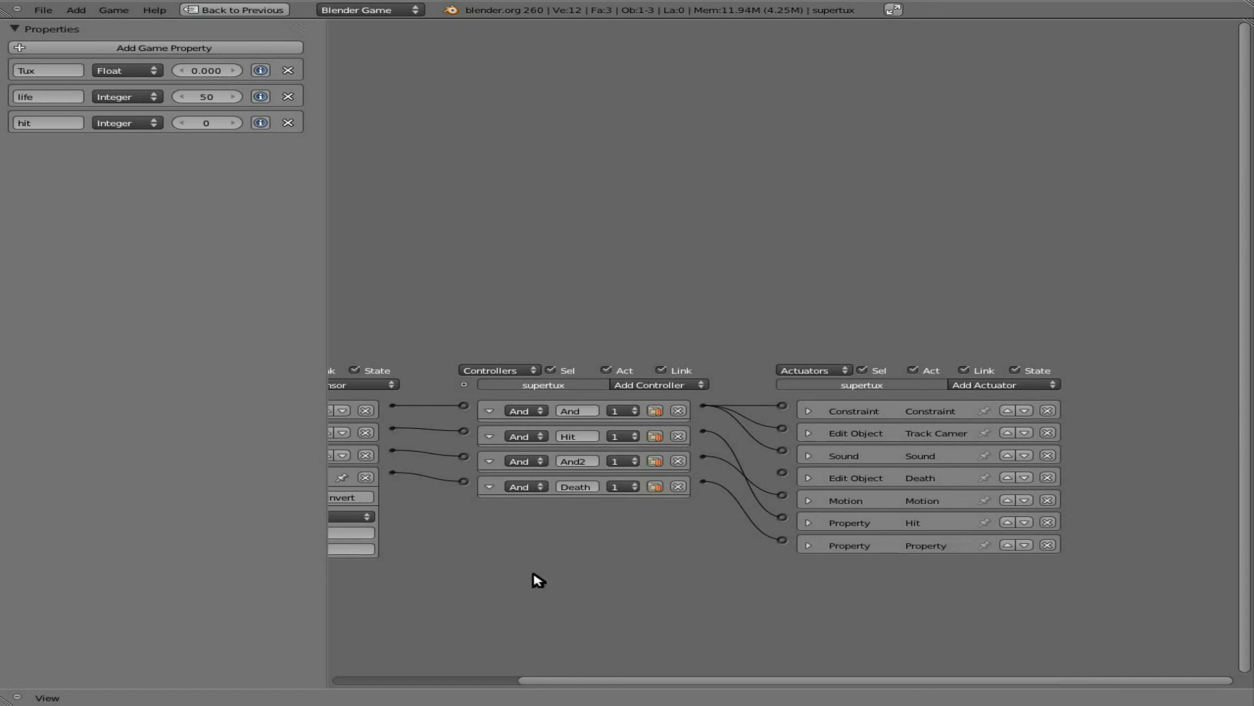
# Add a second Property sensor, then expand the Death Property sensor and rename it Time
pyautogui.moveTo(538, 580); pyautogui.dragTo(862, 568, button='middle')
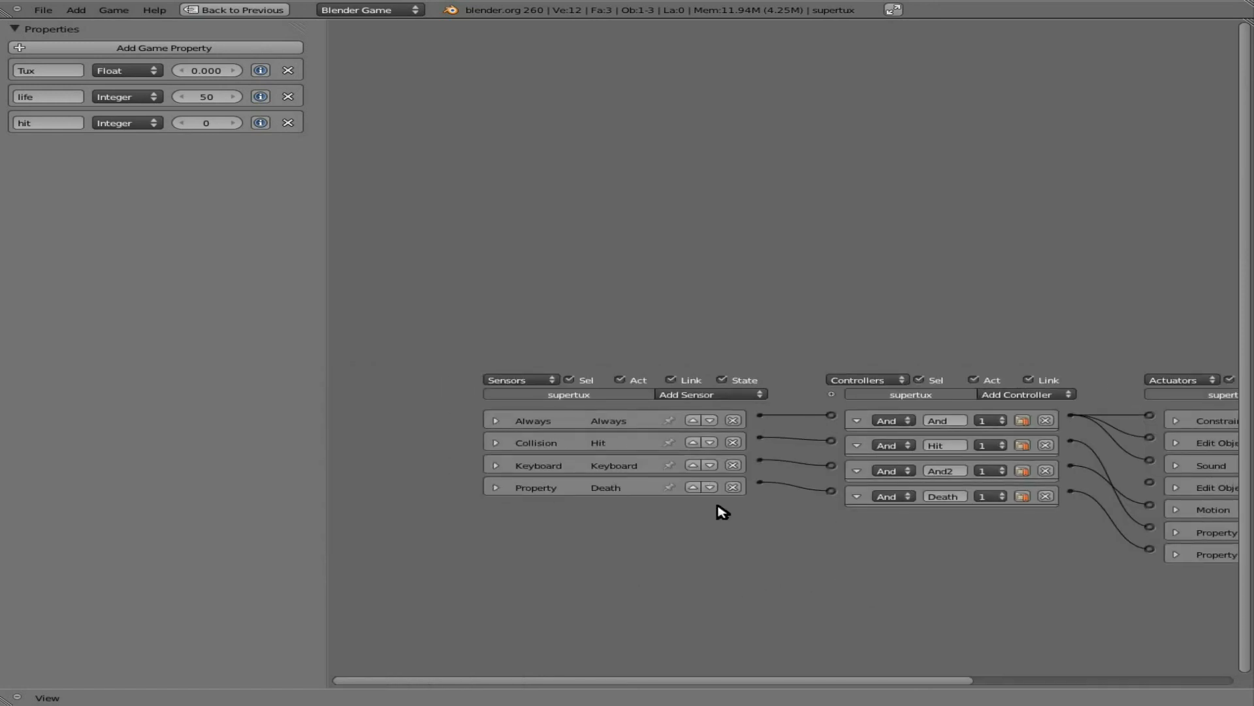
pyautogui.moveTo(943, 579); pyautogui.dragTo(758, 601, button='middle')
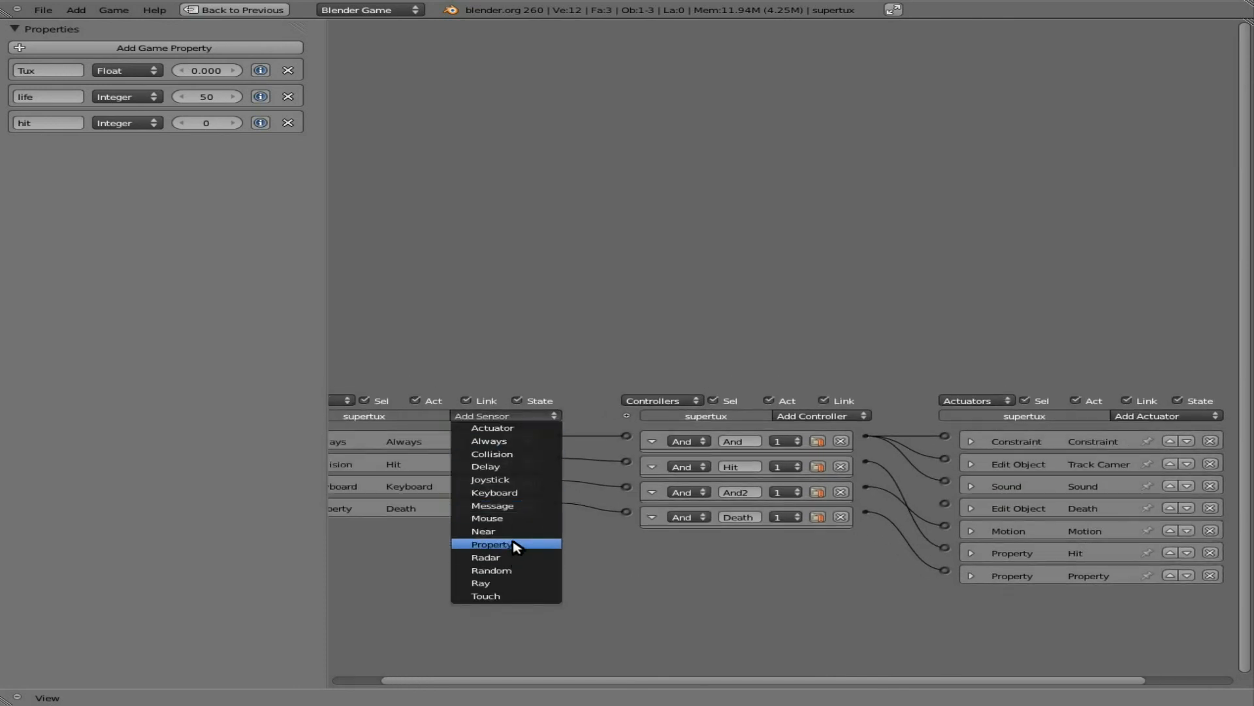
pyautogui.moveTo(416, 557); pyautogui.dragTo(581, 544, button='middle')
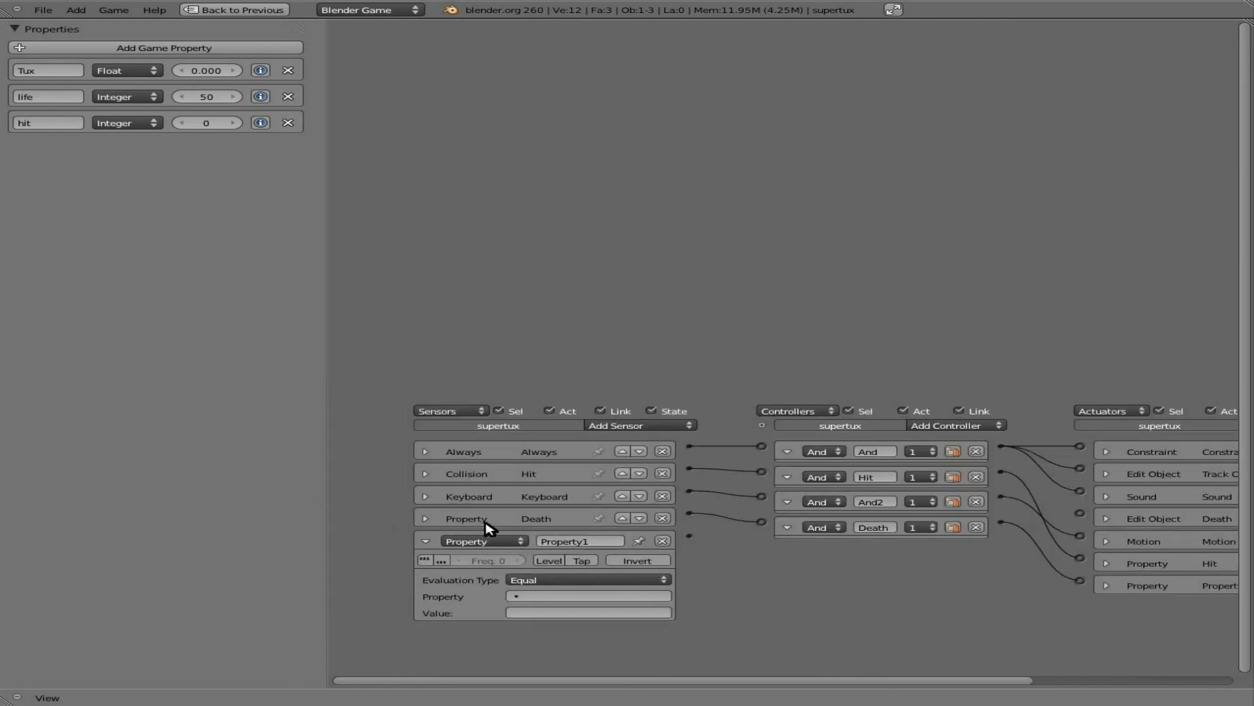
pyautogui.click(427, 518)
pyautogui.write('Time')
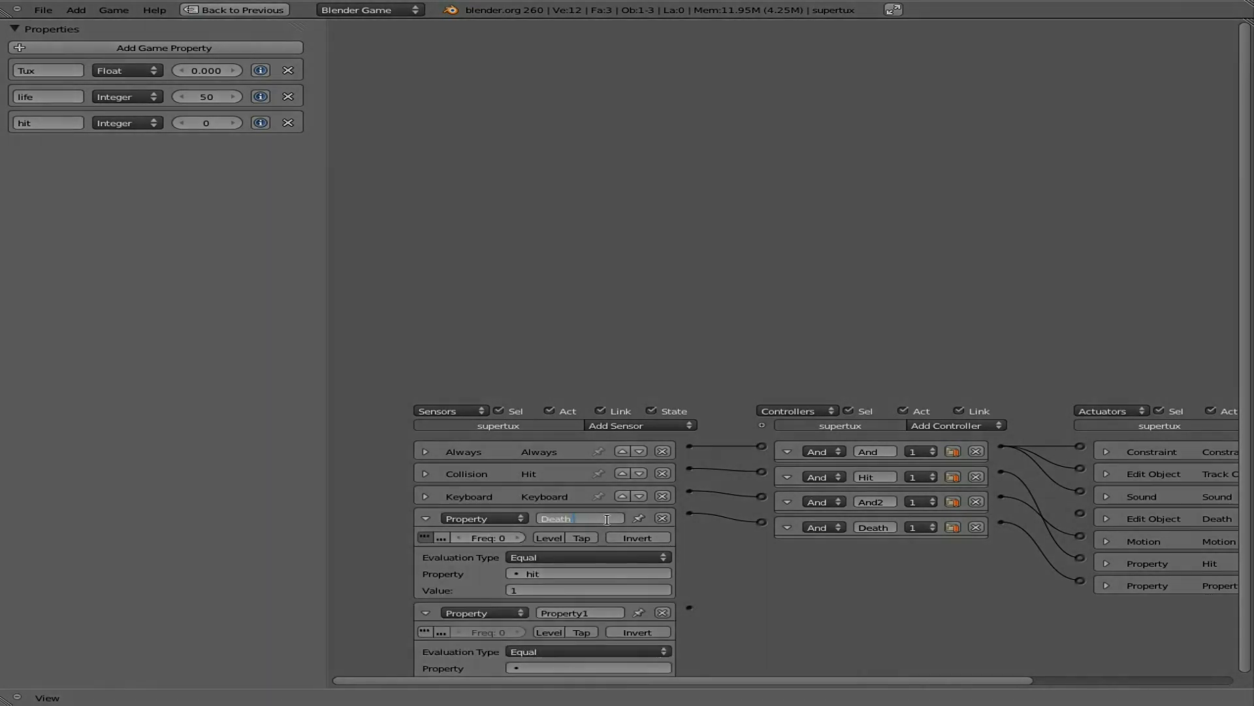